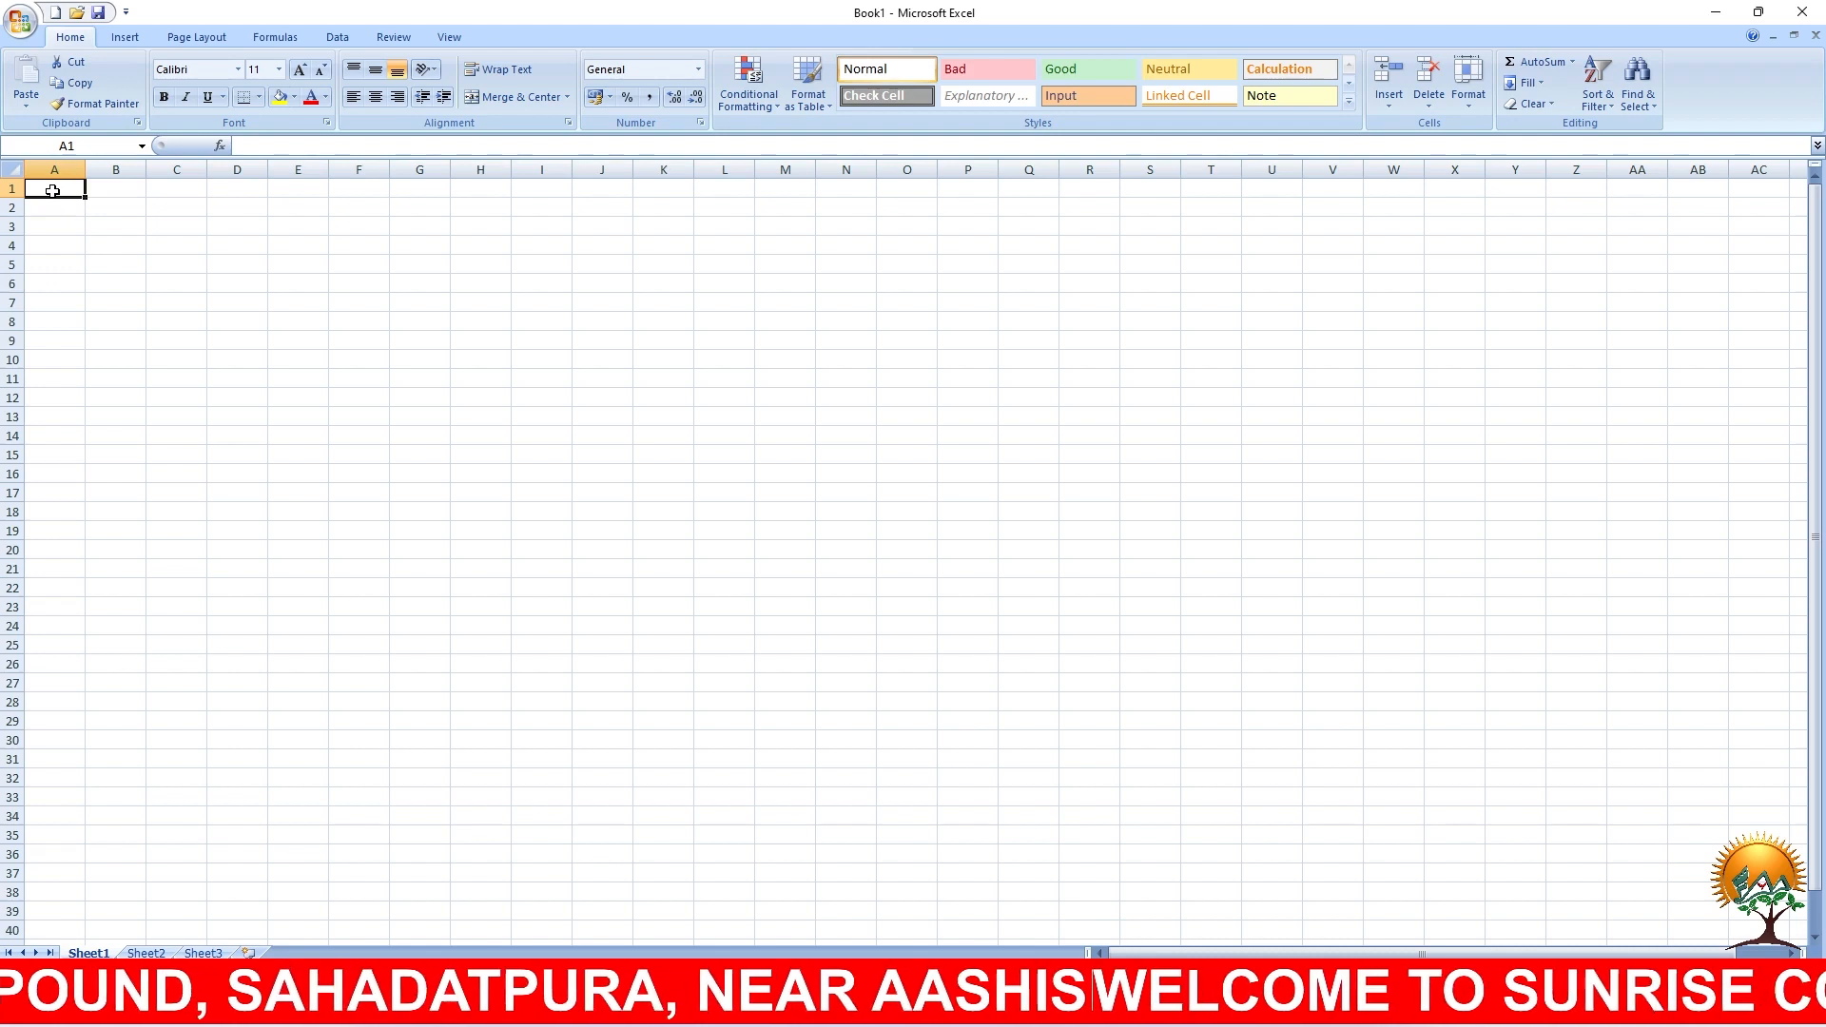
left_click_drag(52, 192, 983, 223)
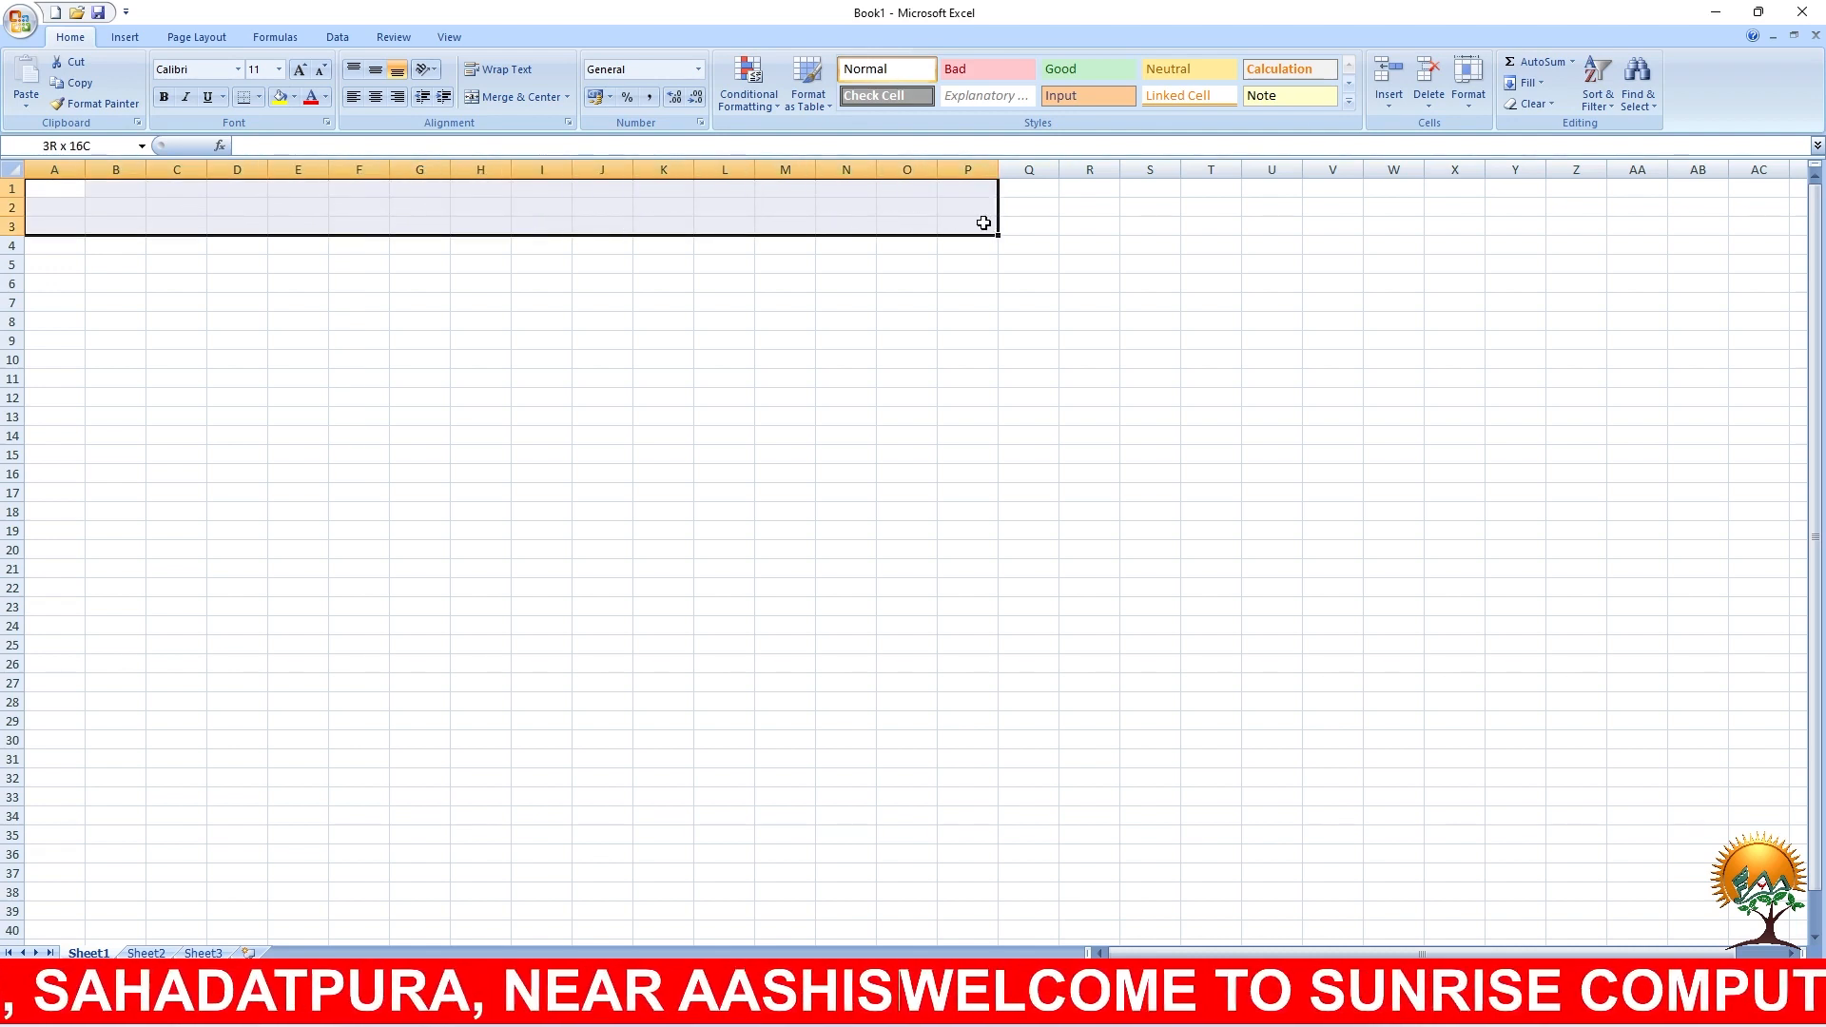
left_click_drag(984, 222, 984, 223)
left_click(917, 318)
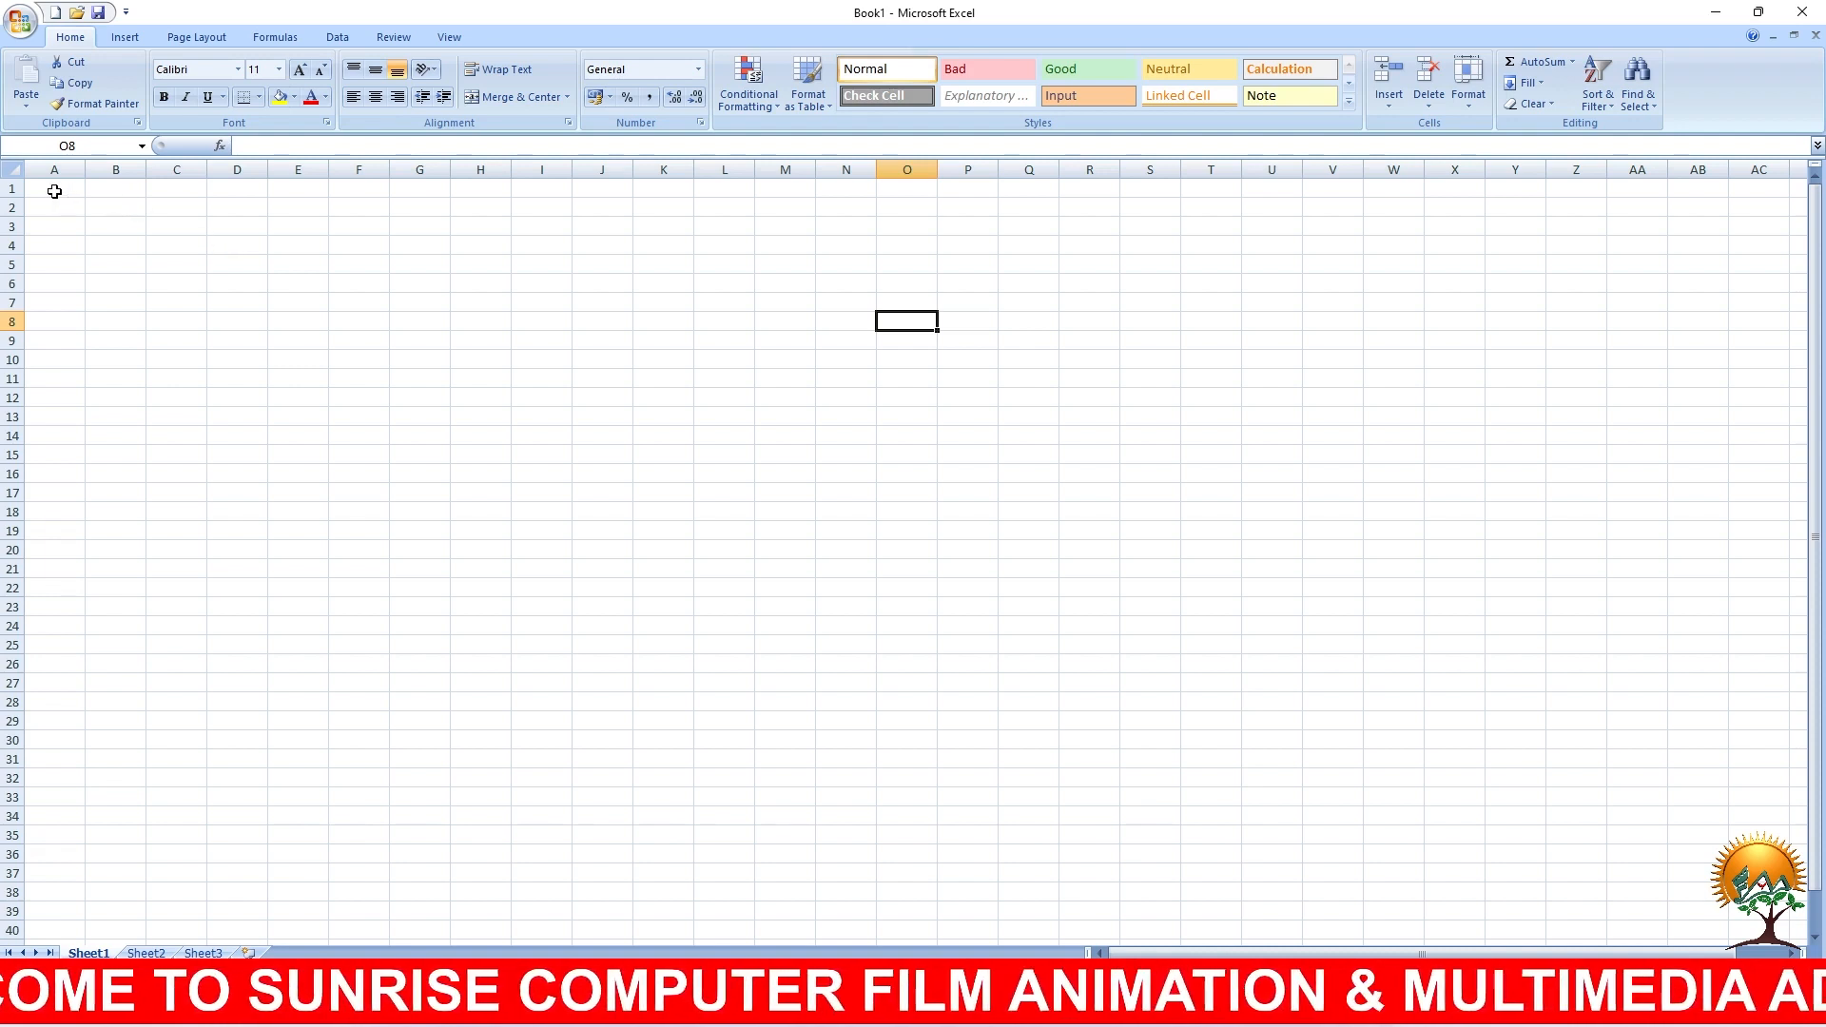
left_click_drag(54, 191, 925, 246)
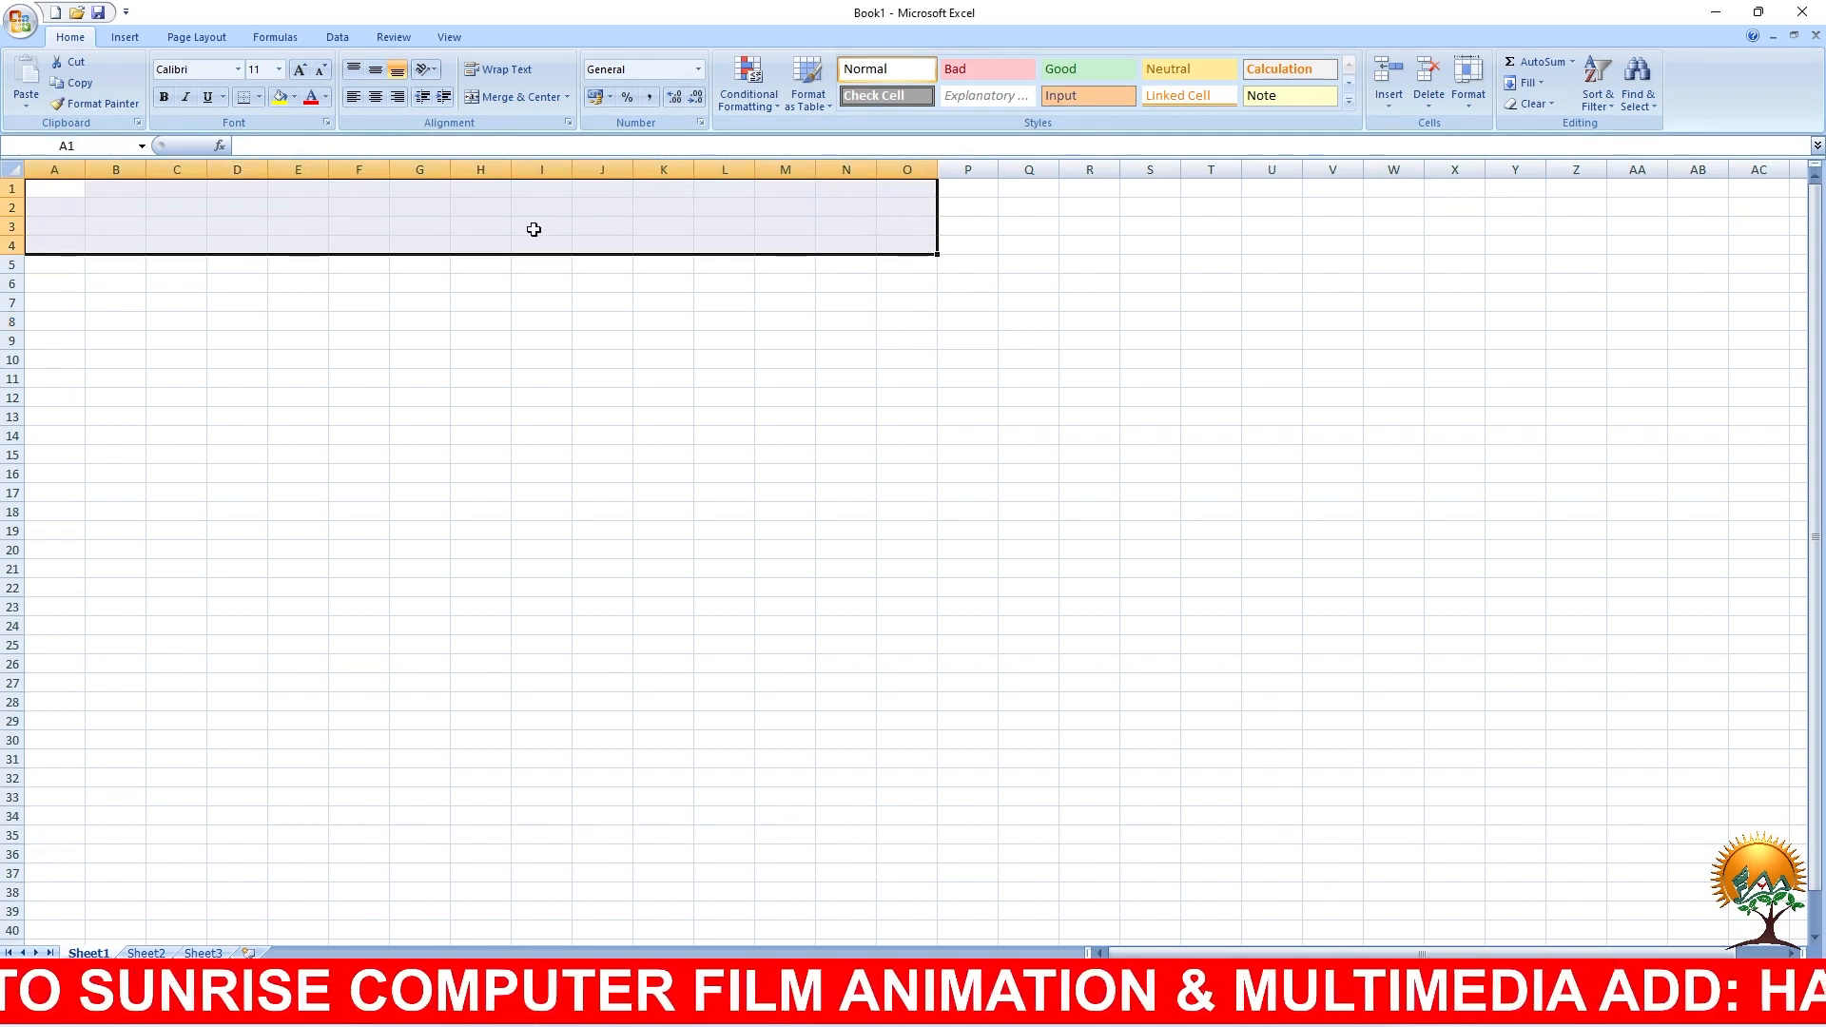
Step: Enter the column headings Sno. in cell A7 and NAME in cell B7
left_click(64, 299)
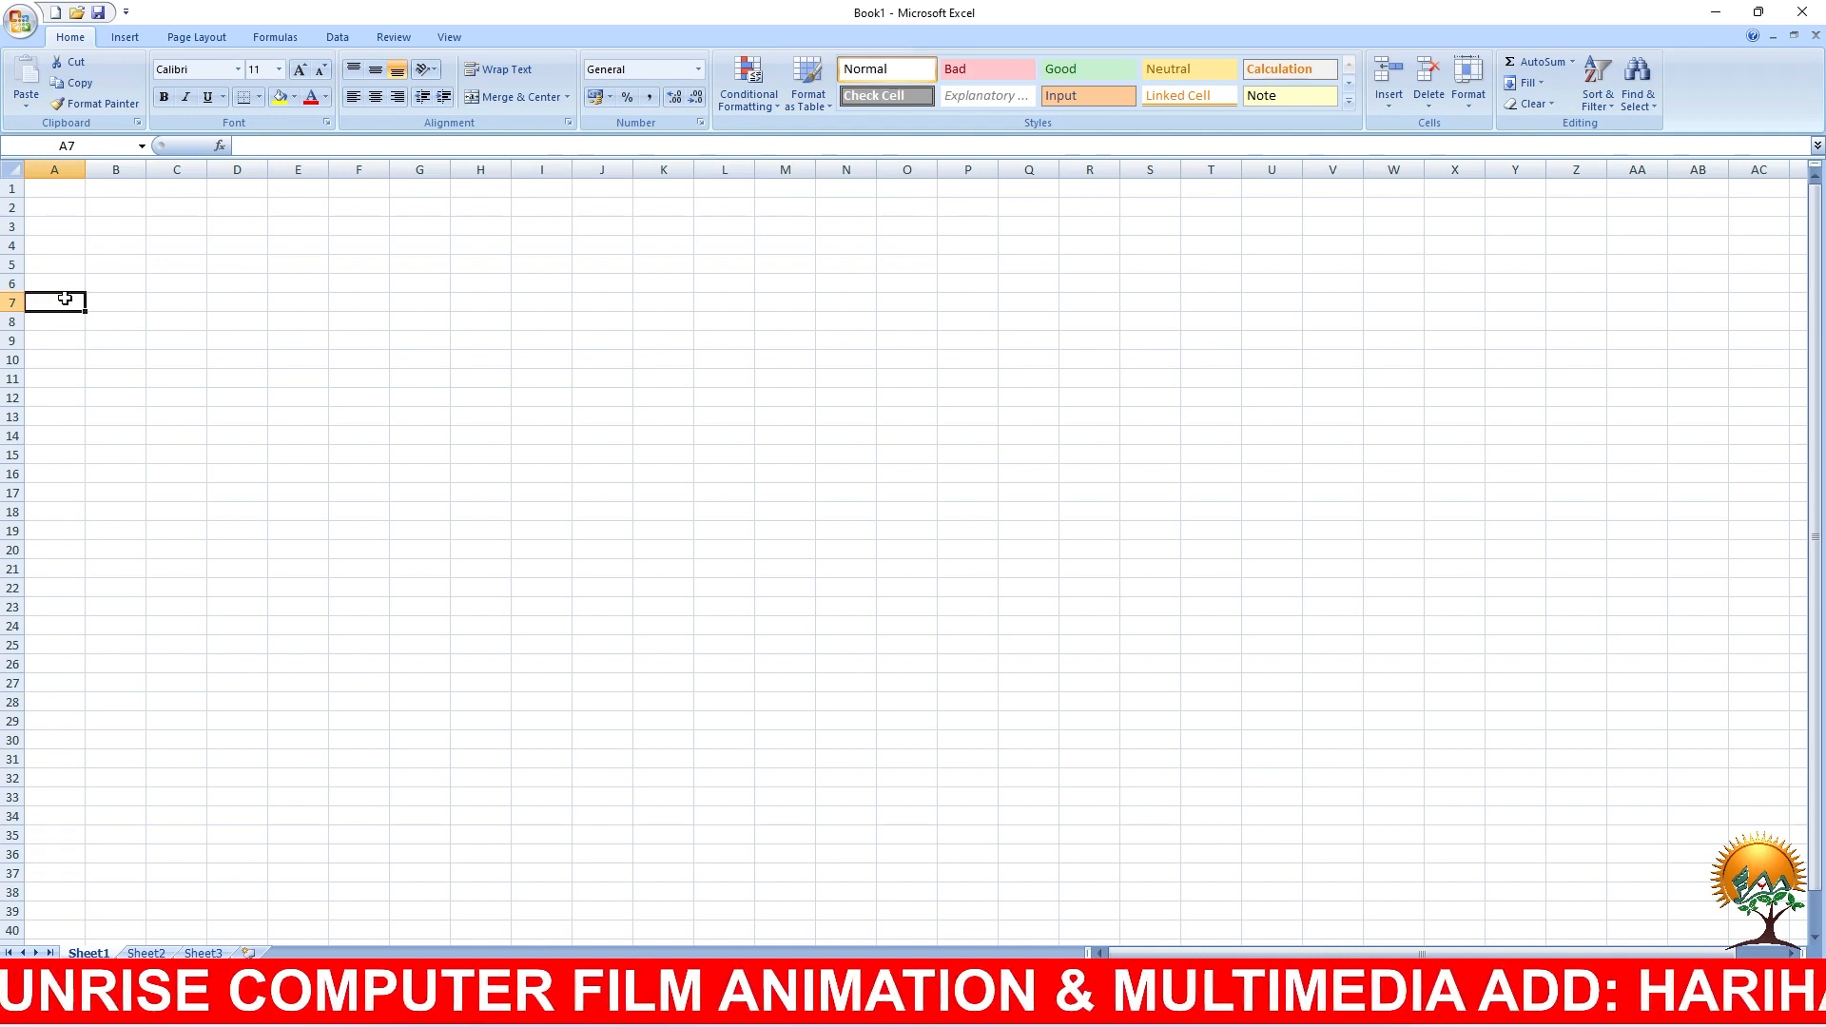
type("s")
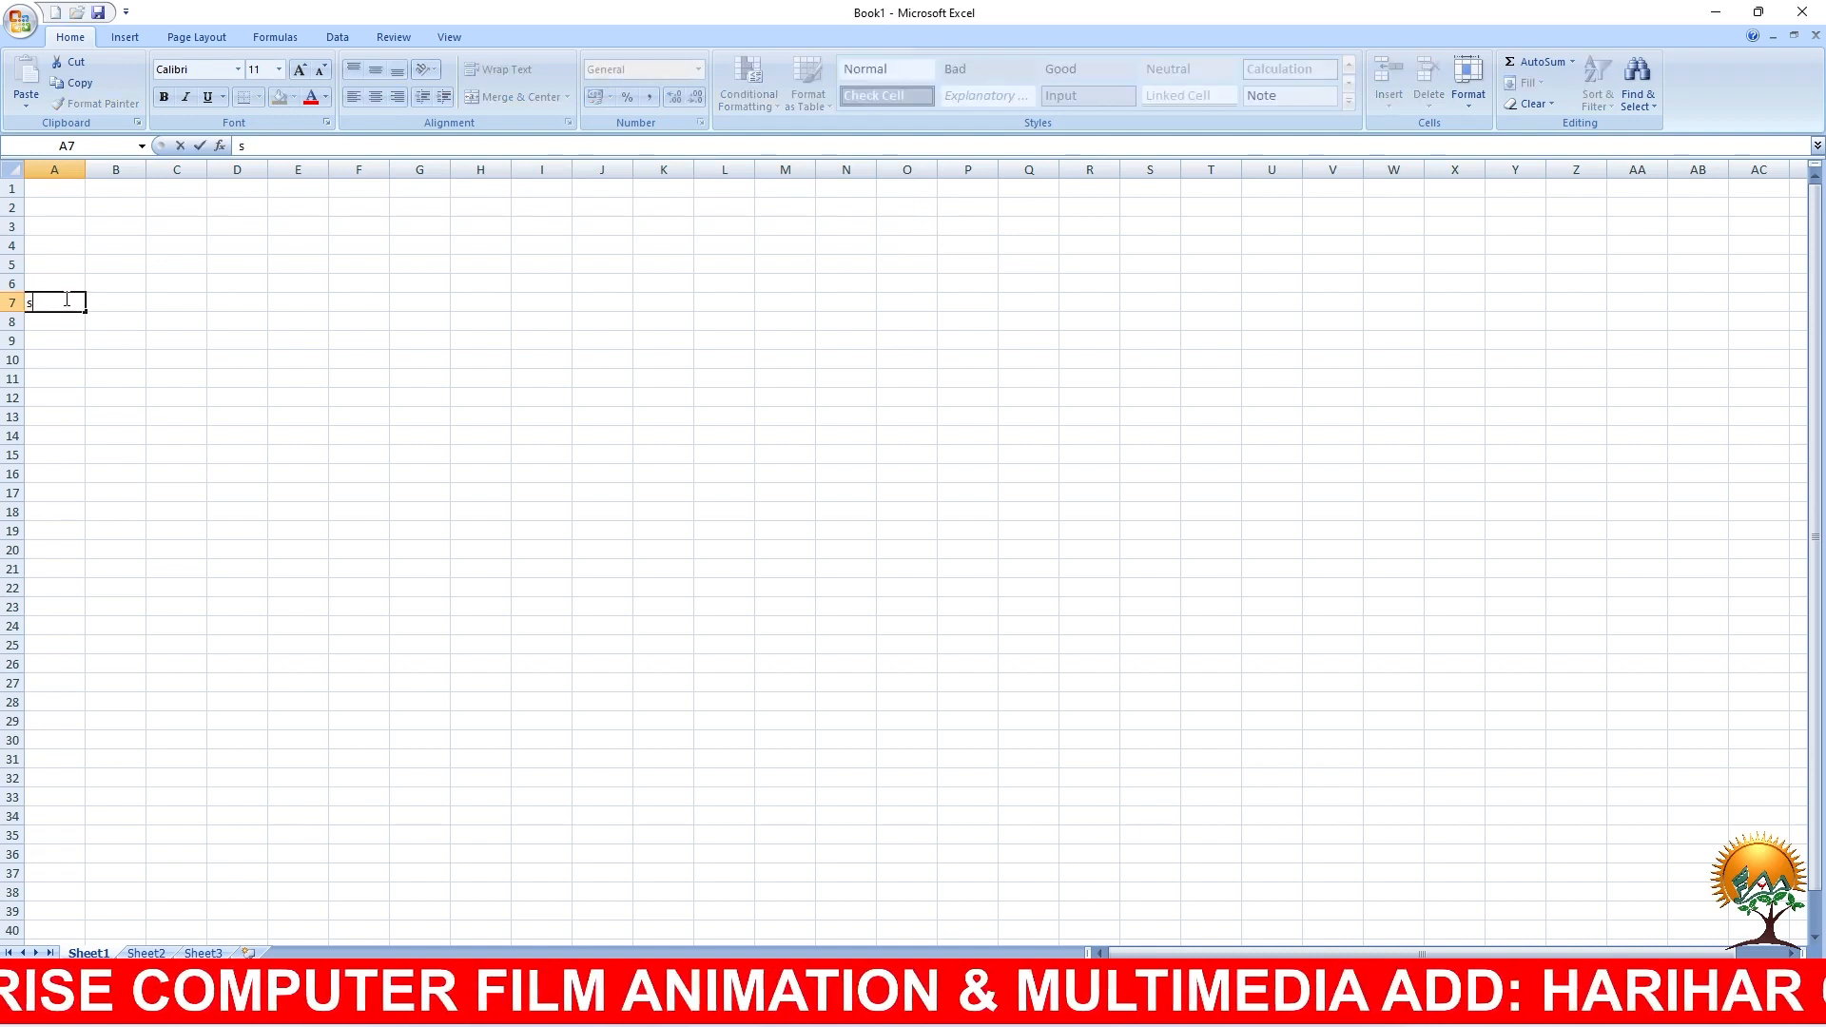
type("Sno.")
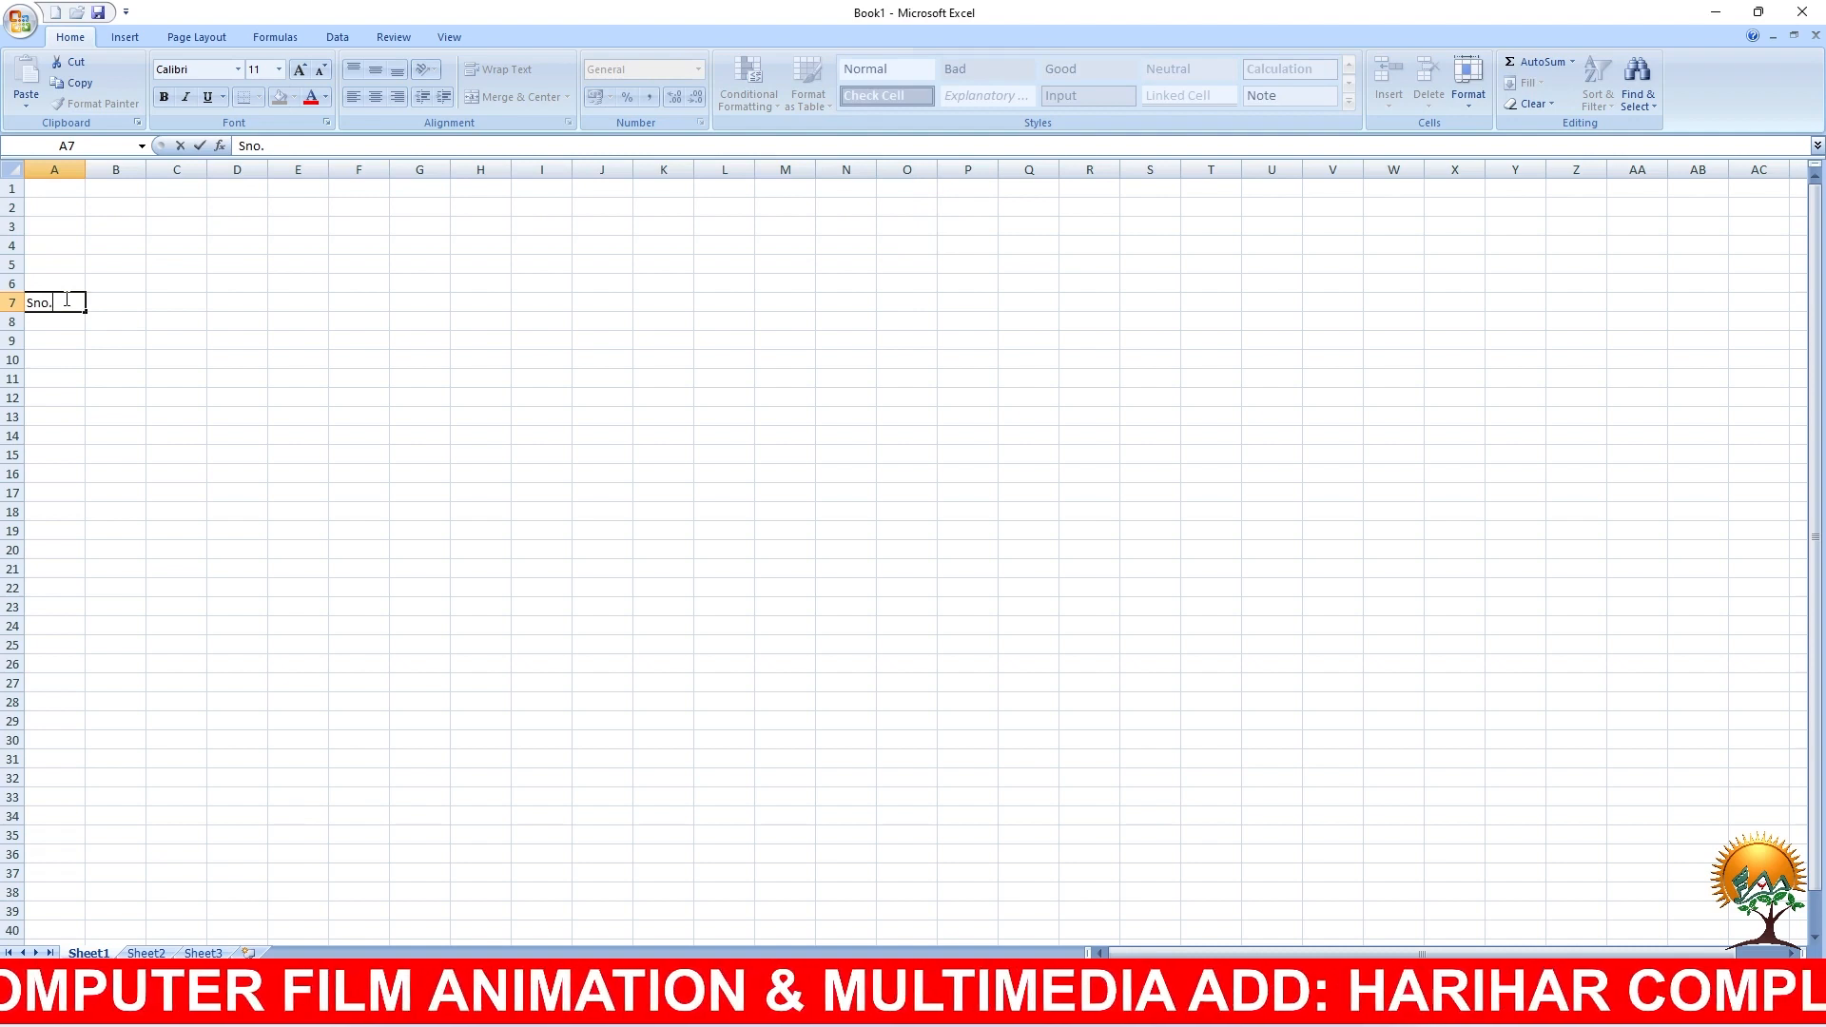
key("Tab")
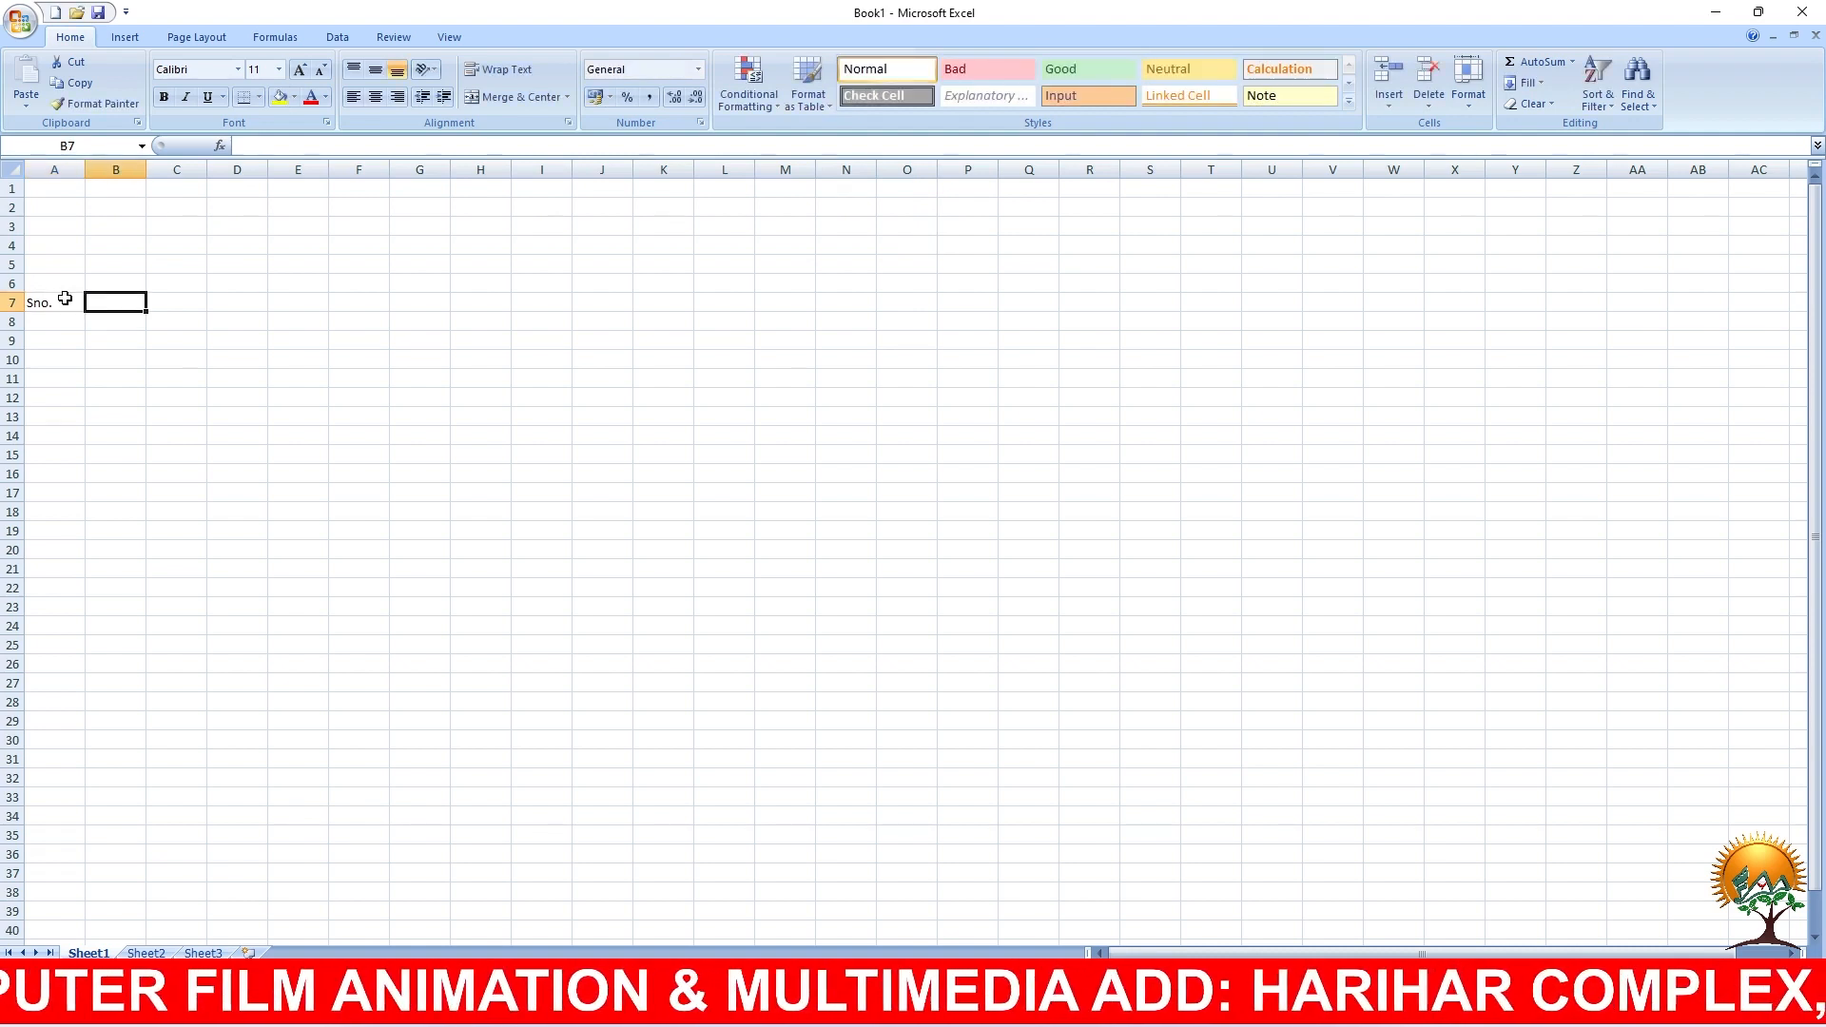
type("name")
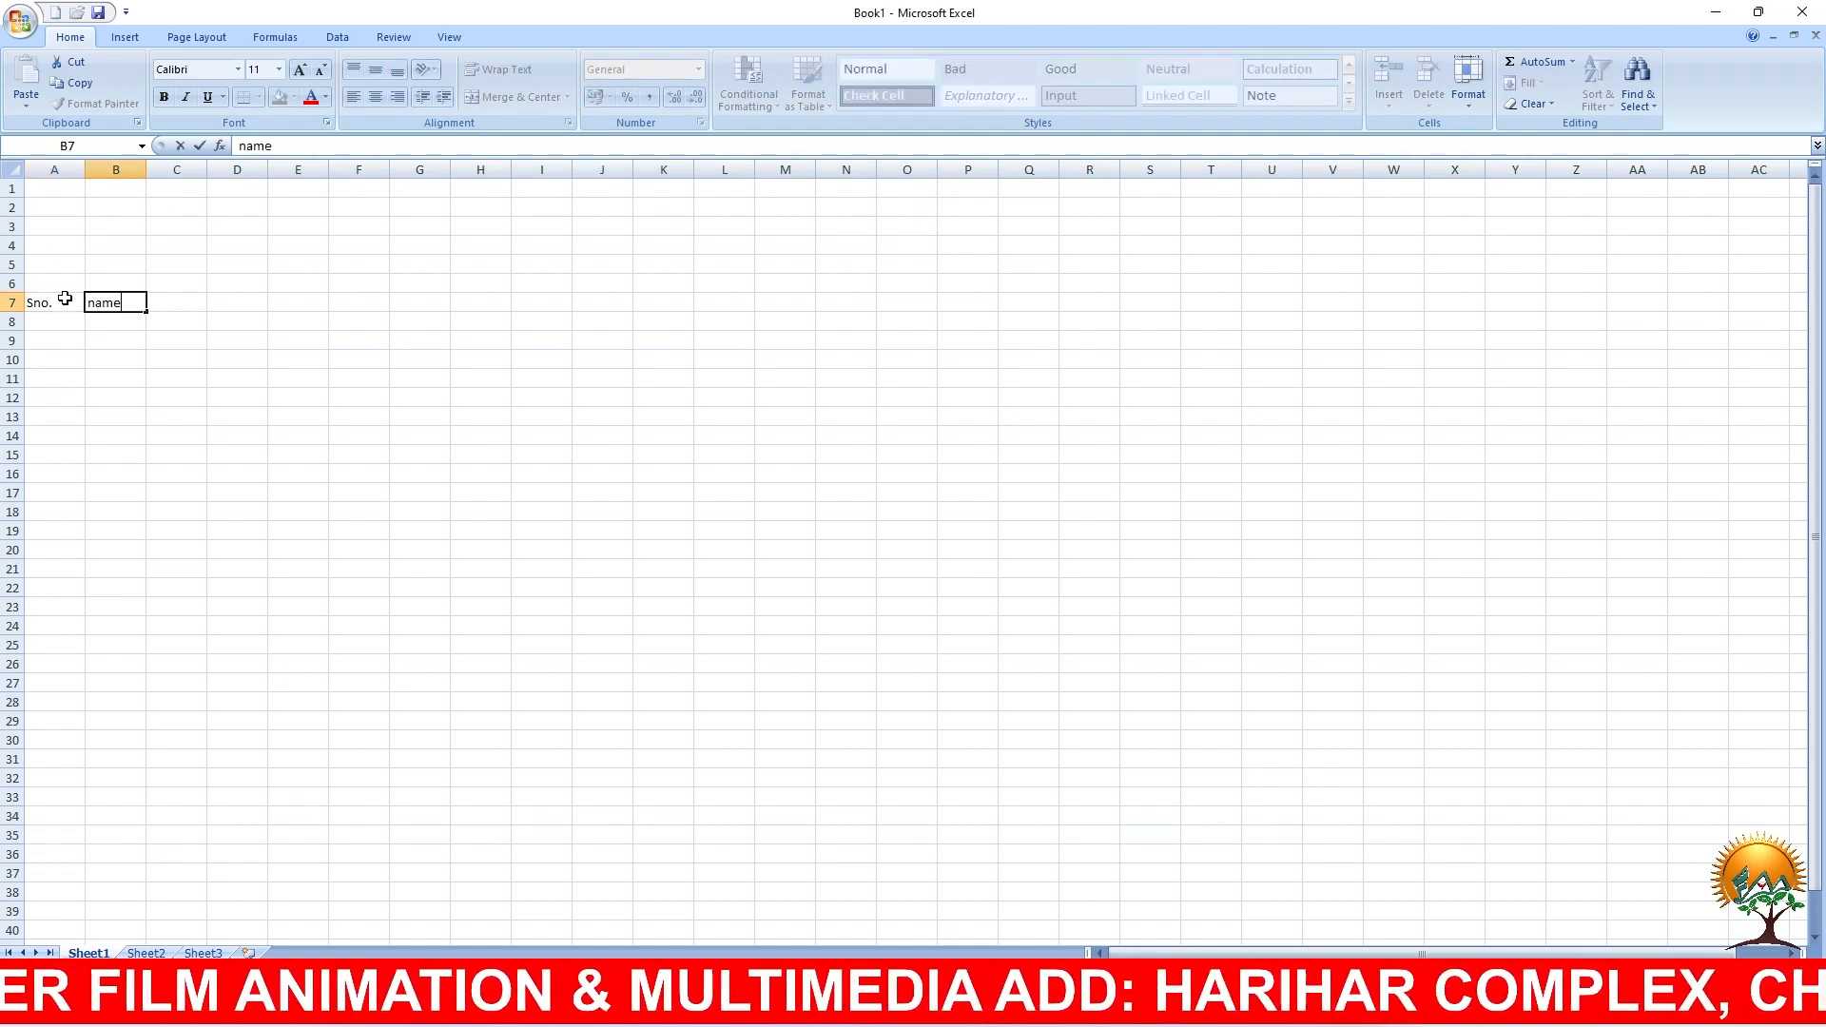
key("BackSpace")
key("BackSpace")
key("BackSpace")
key("BackSpace")
type("NAME")
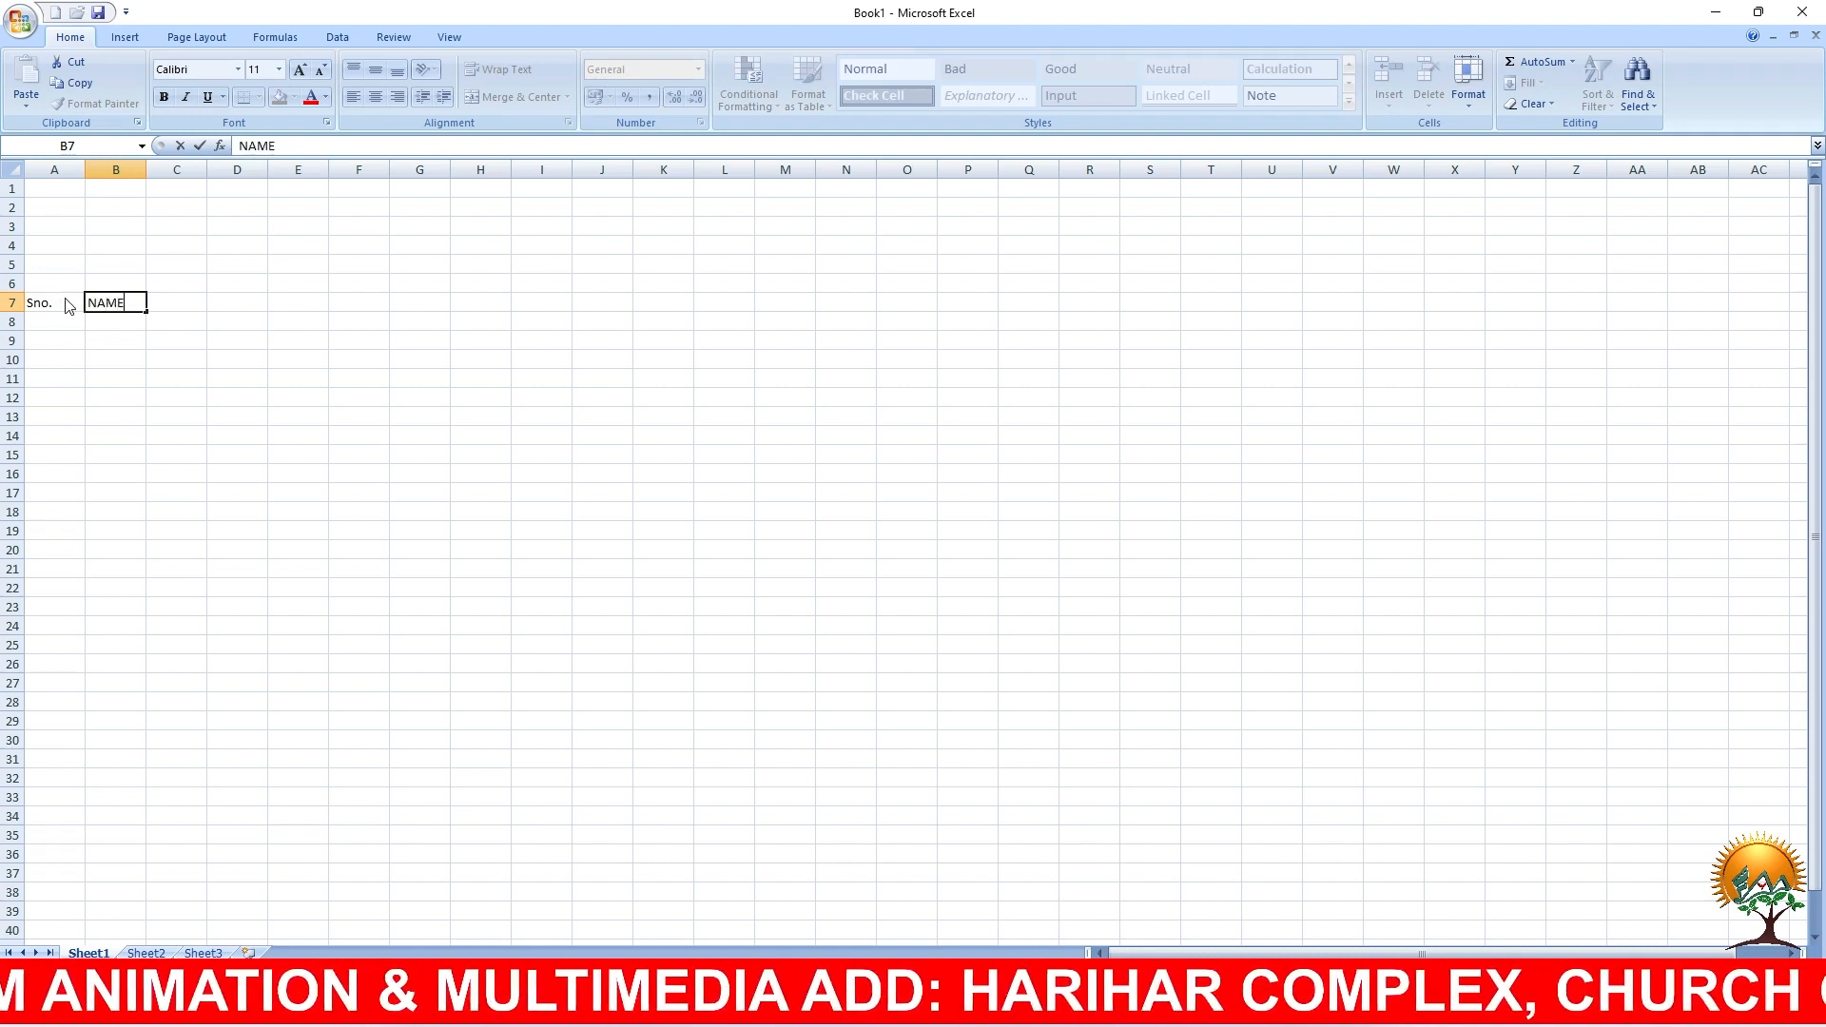
Step: Enter FATHER'S NAME MATH in cell C7 and fit column C's width to the text
key("Tab")
type("FATHER")
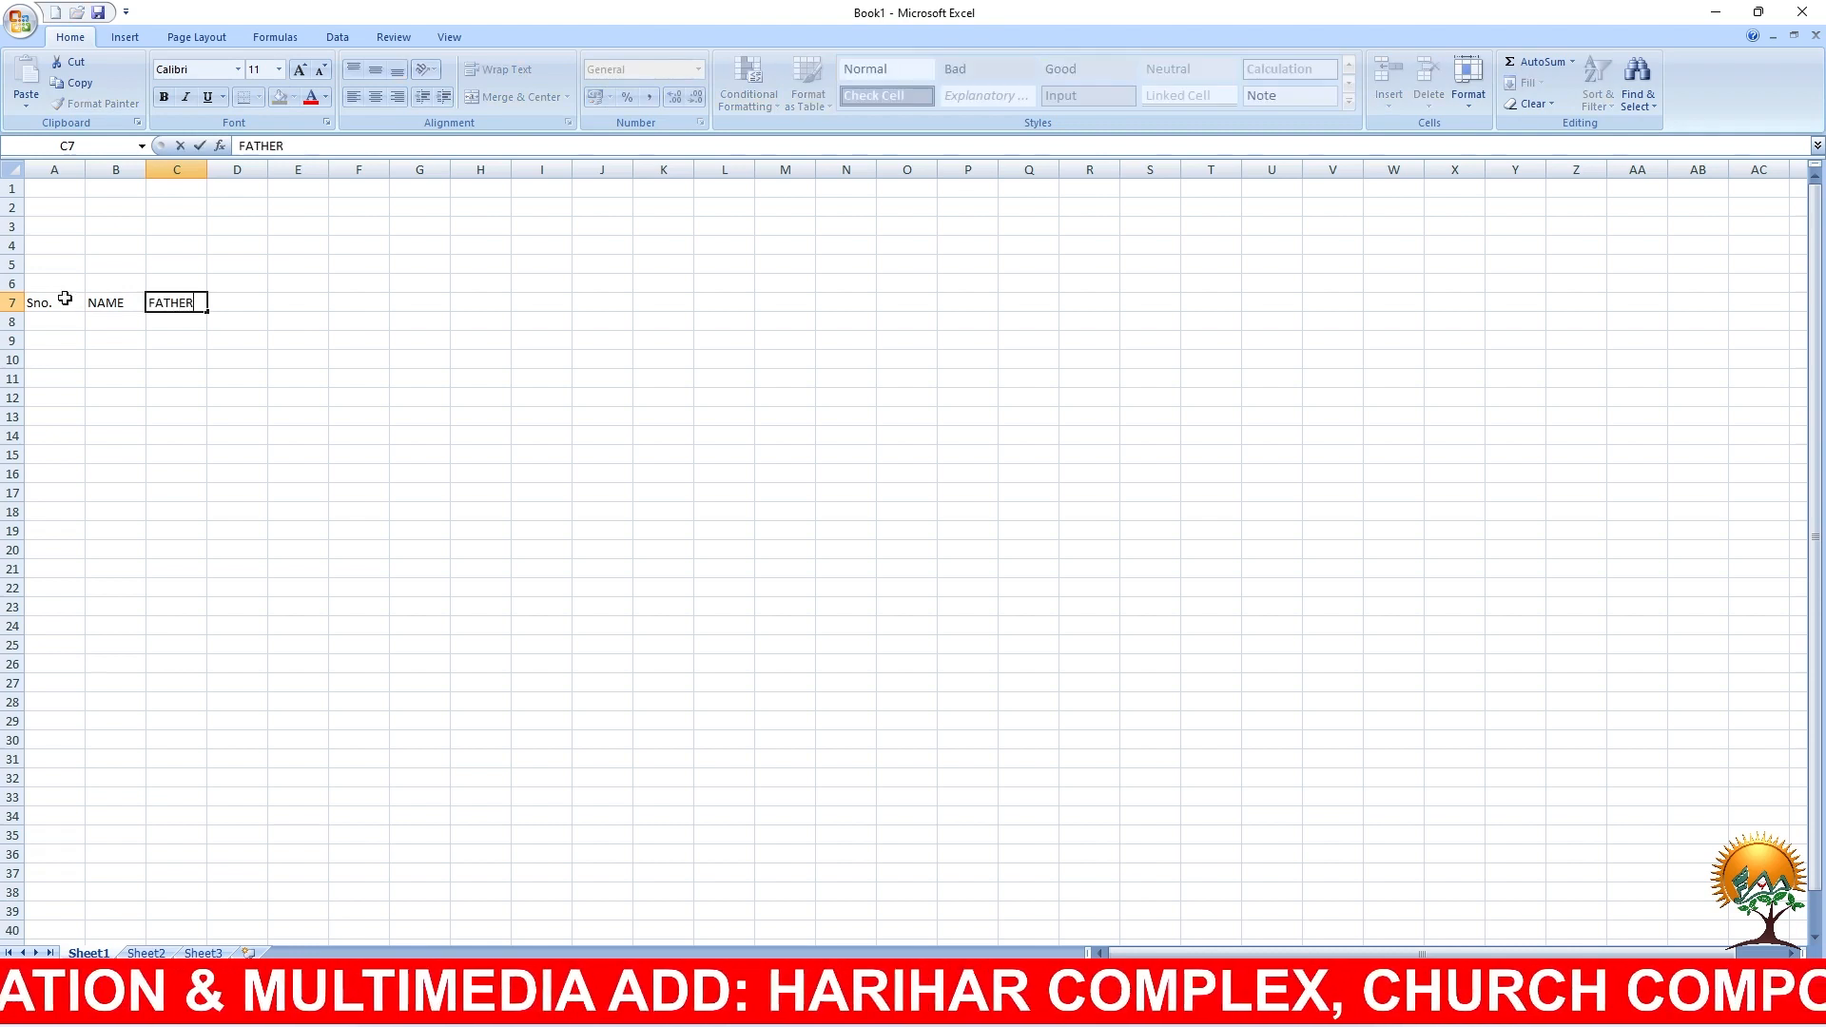
type("'S NAME")
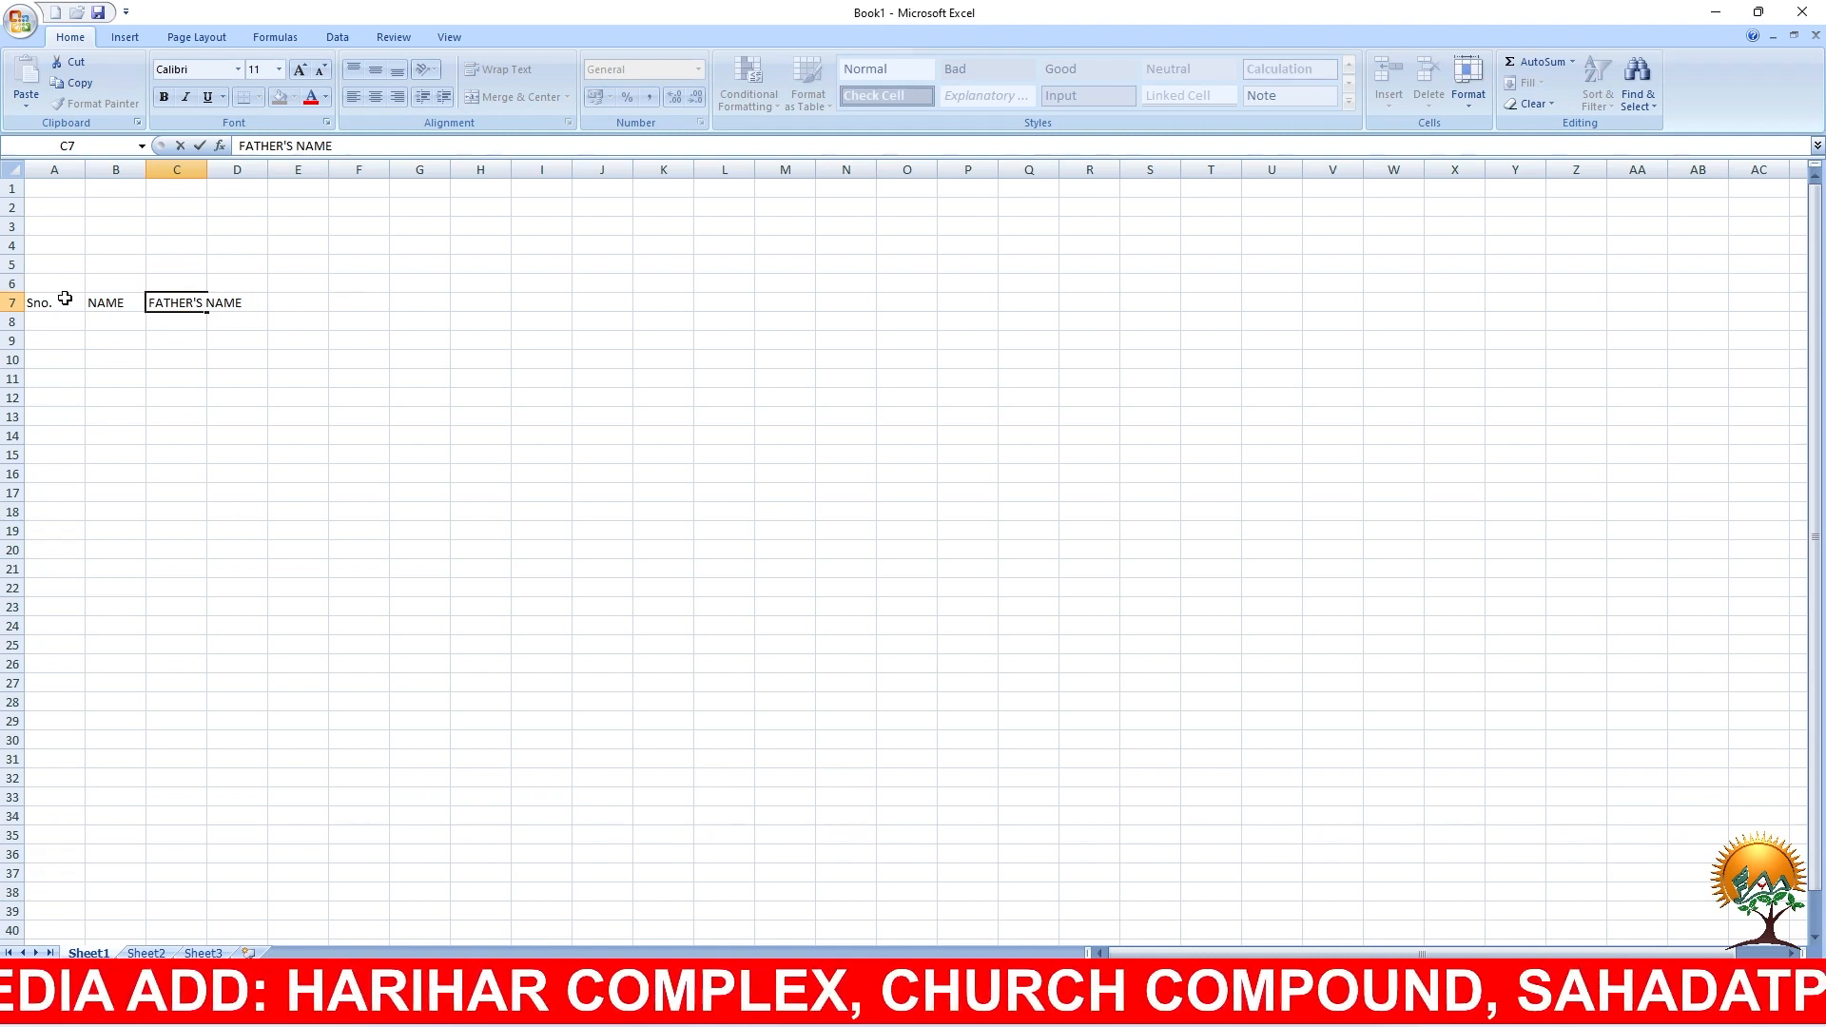
type("MATH")
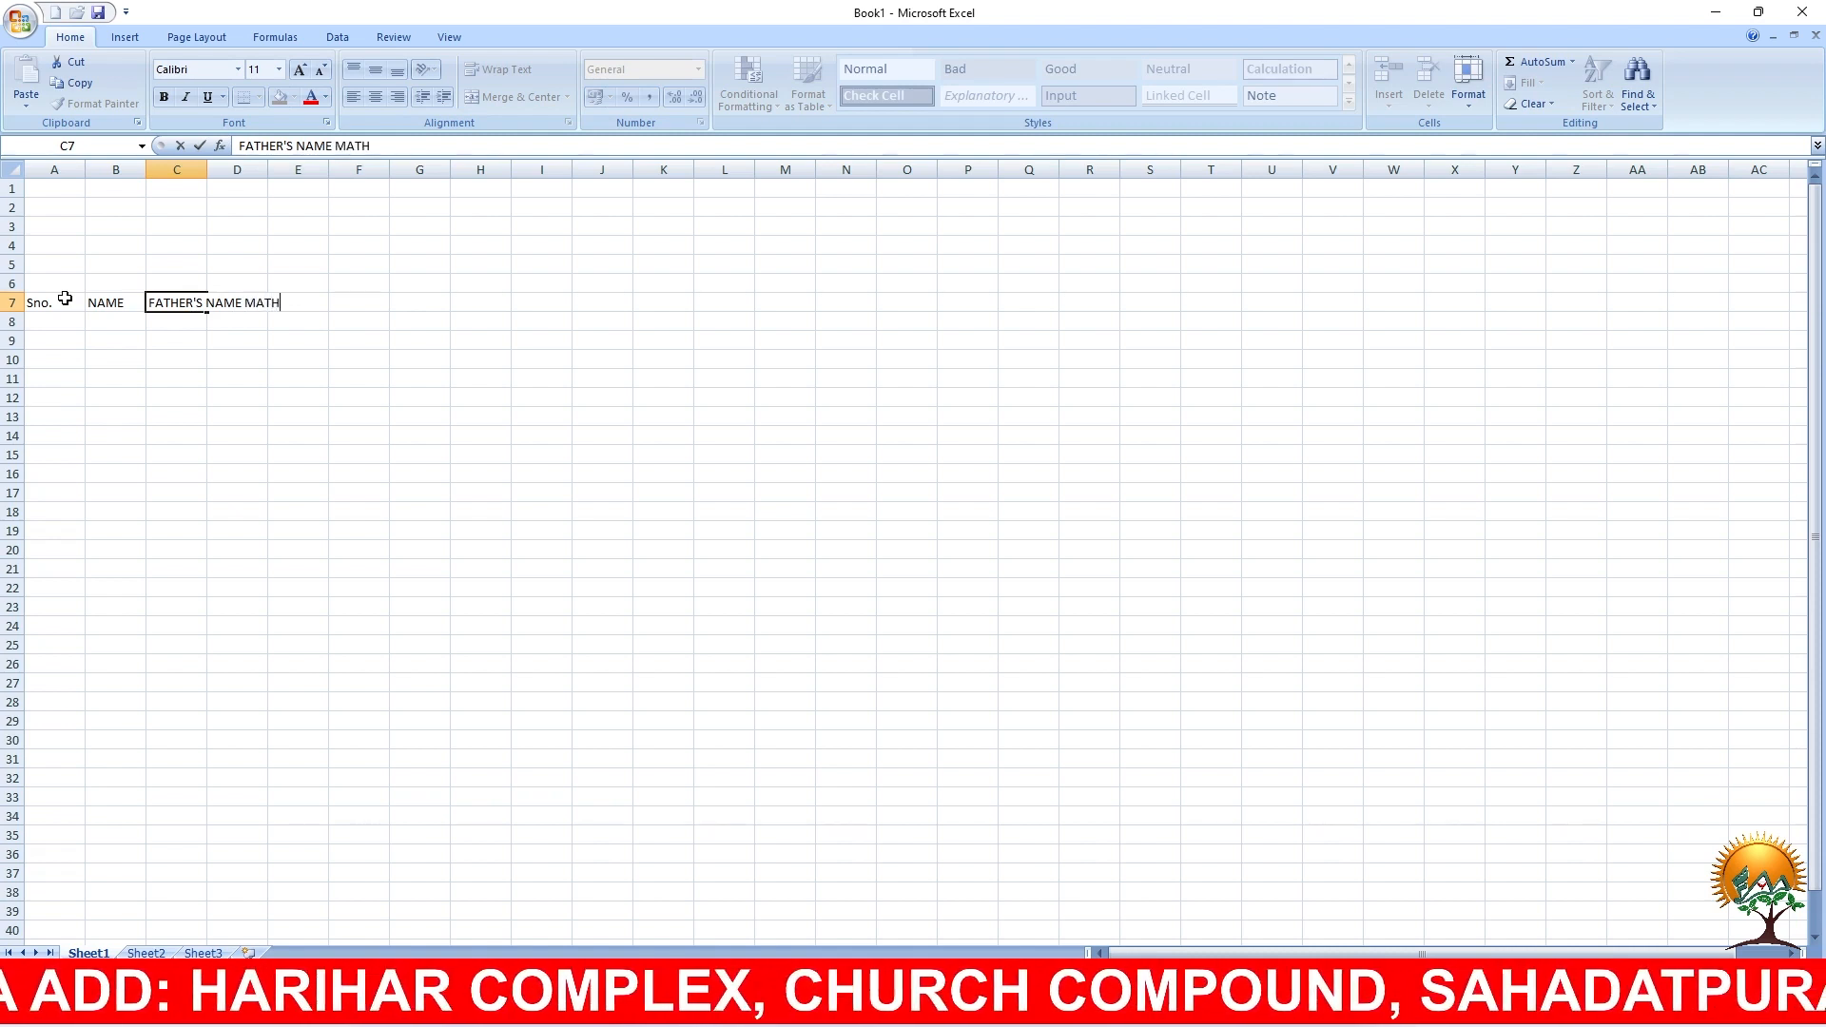
left_click(282, 377)
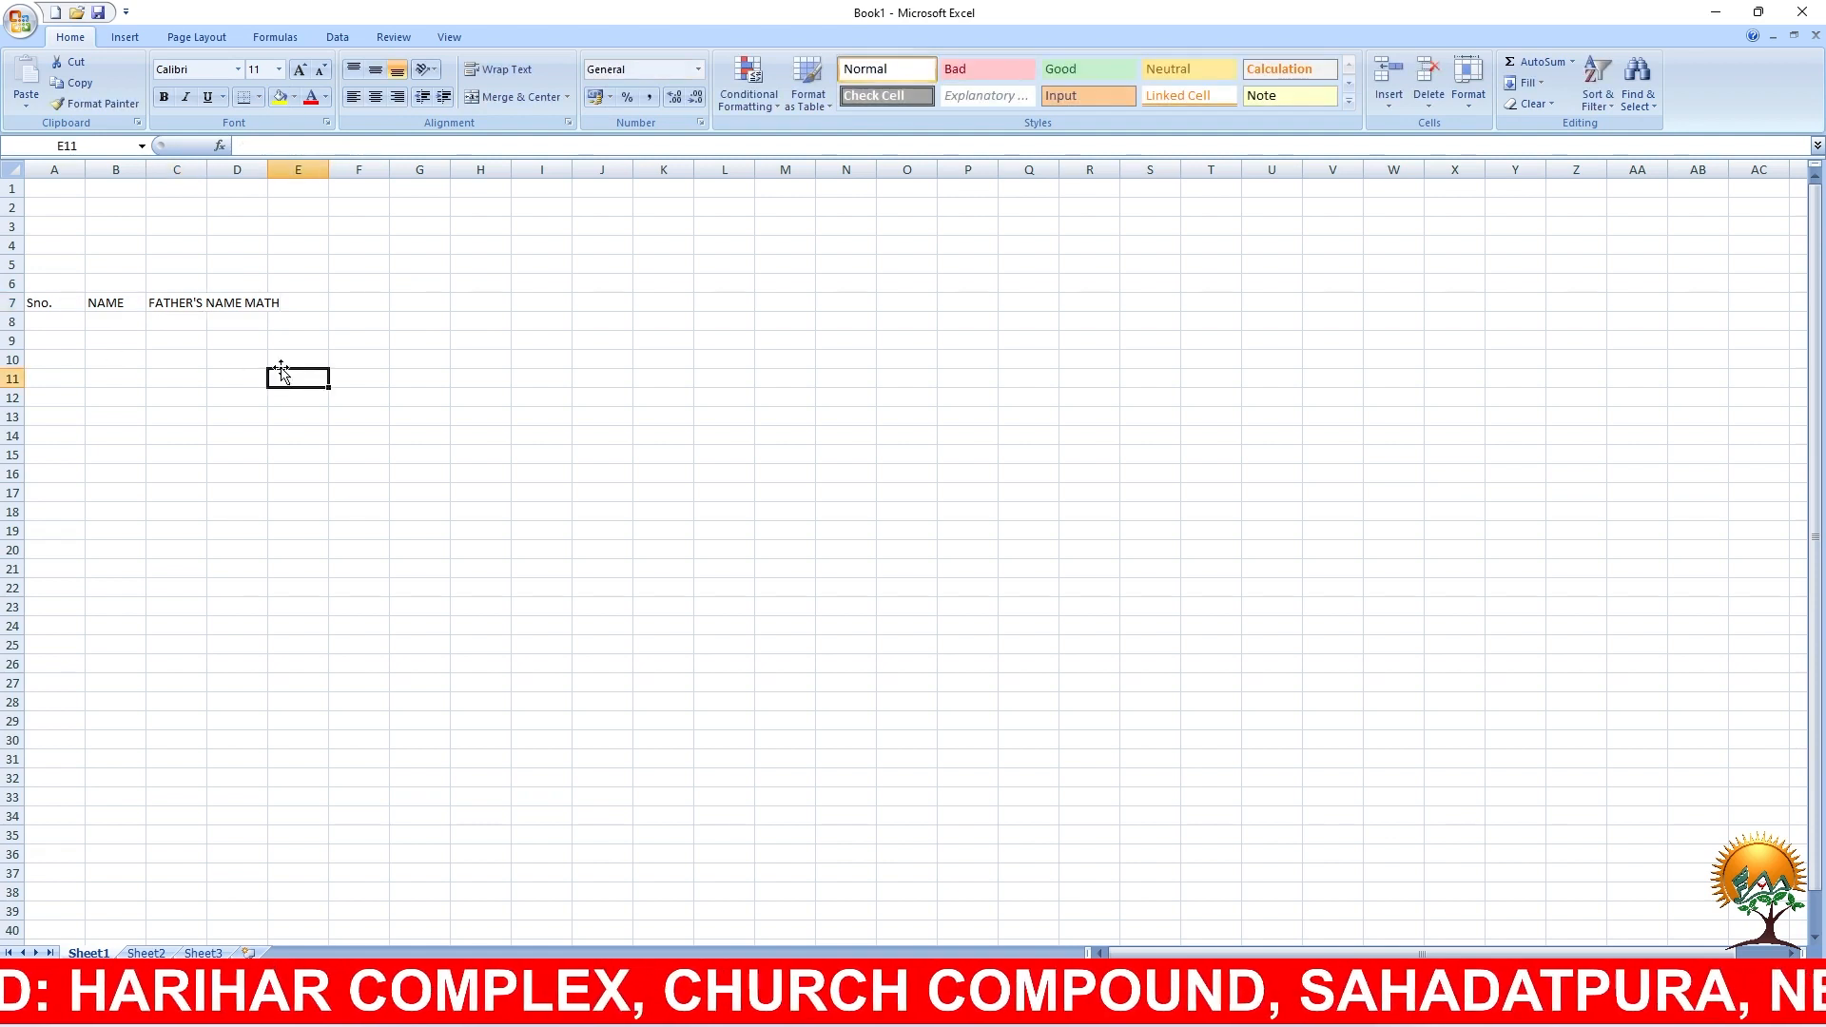
double_click(207, 164)
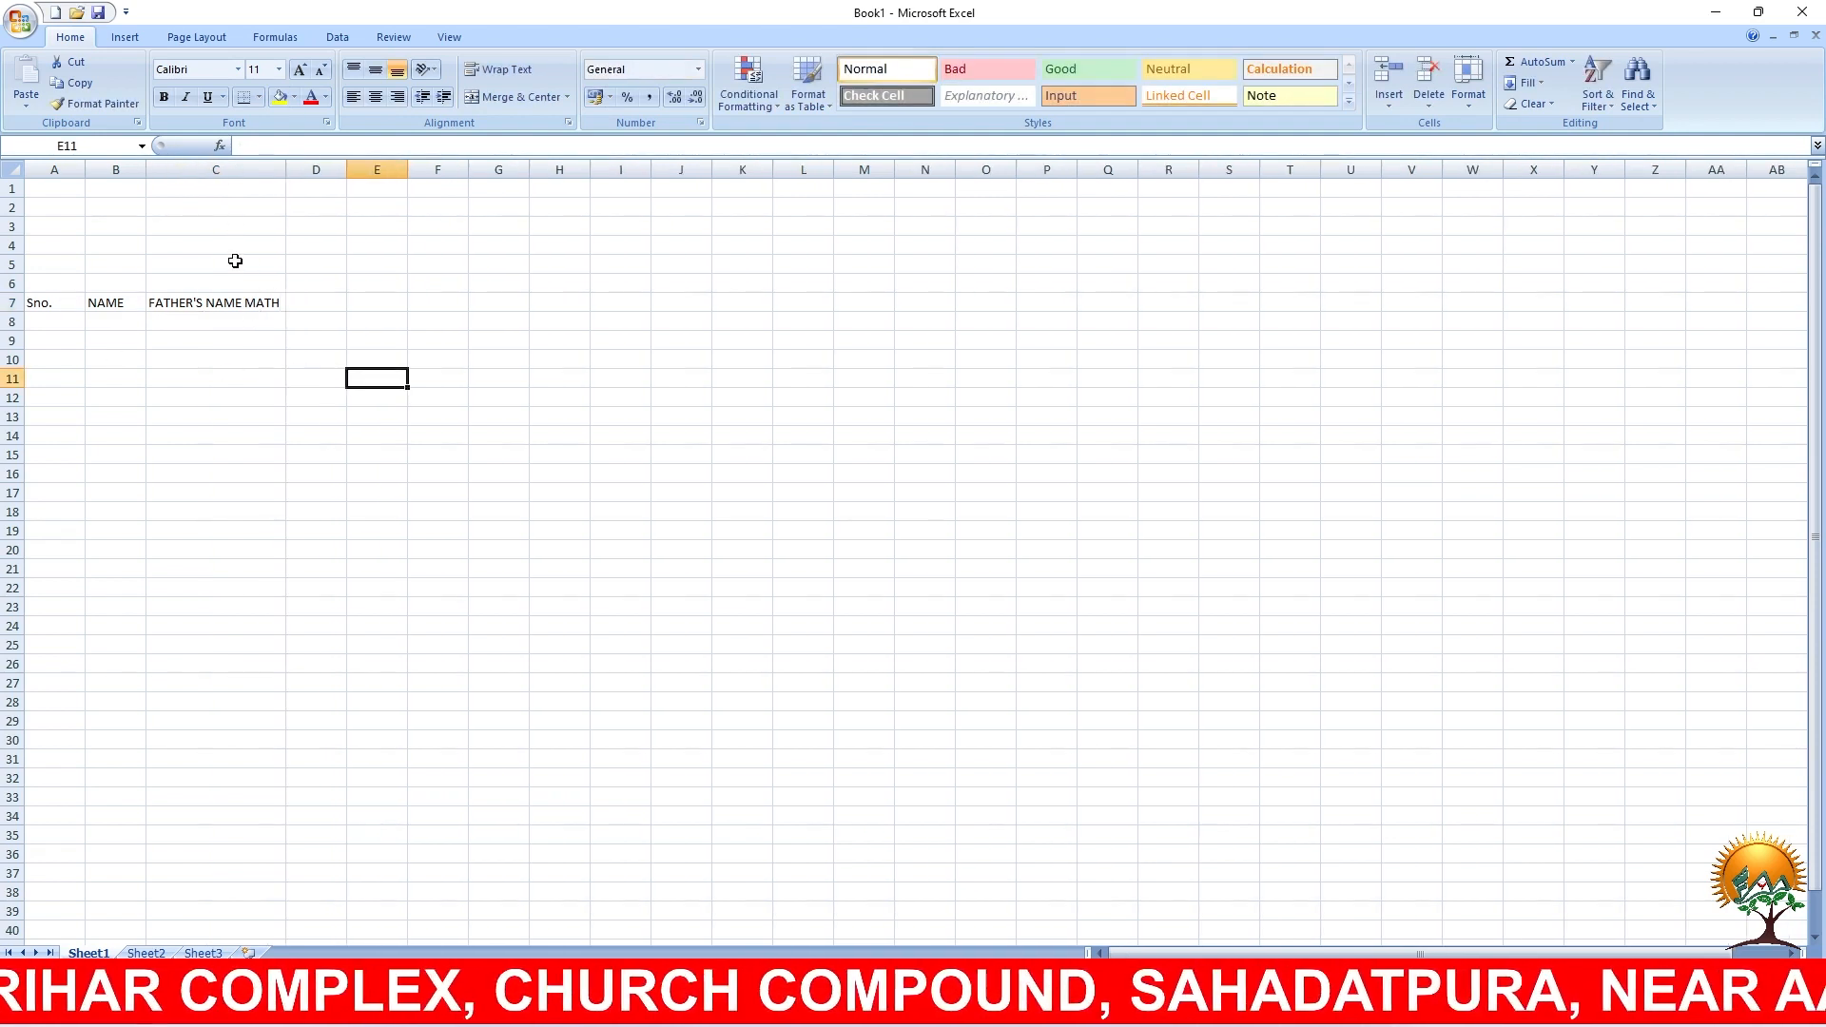
Step: Move the word MATH from cell C7 into D7 and refit column C to FATHER'S NAME
double_click(252, 303)
left_click_drag(244, 302, 285, 302)
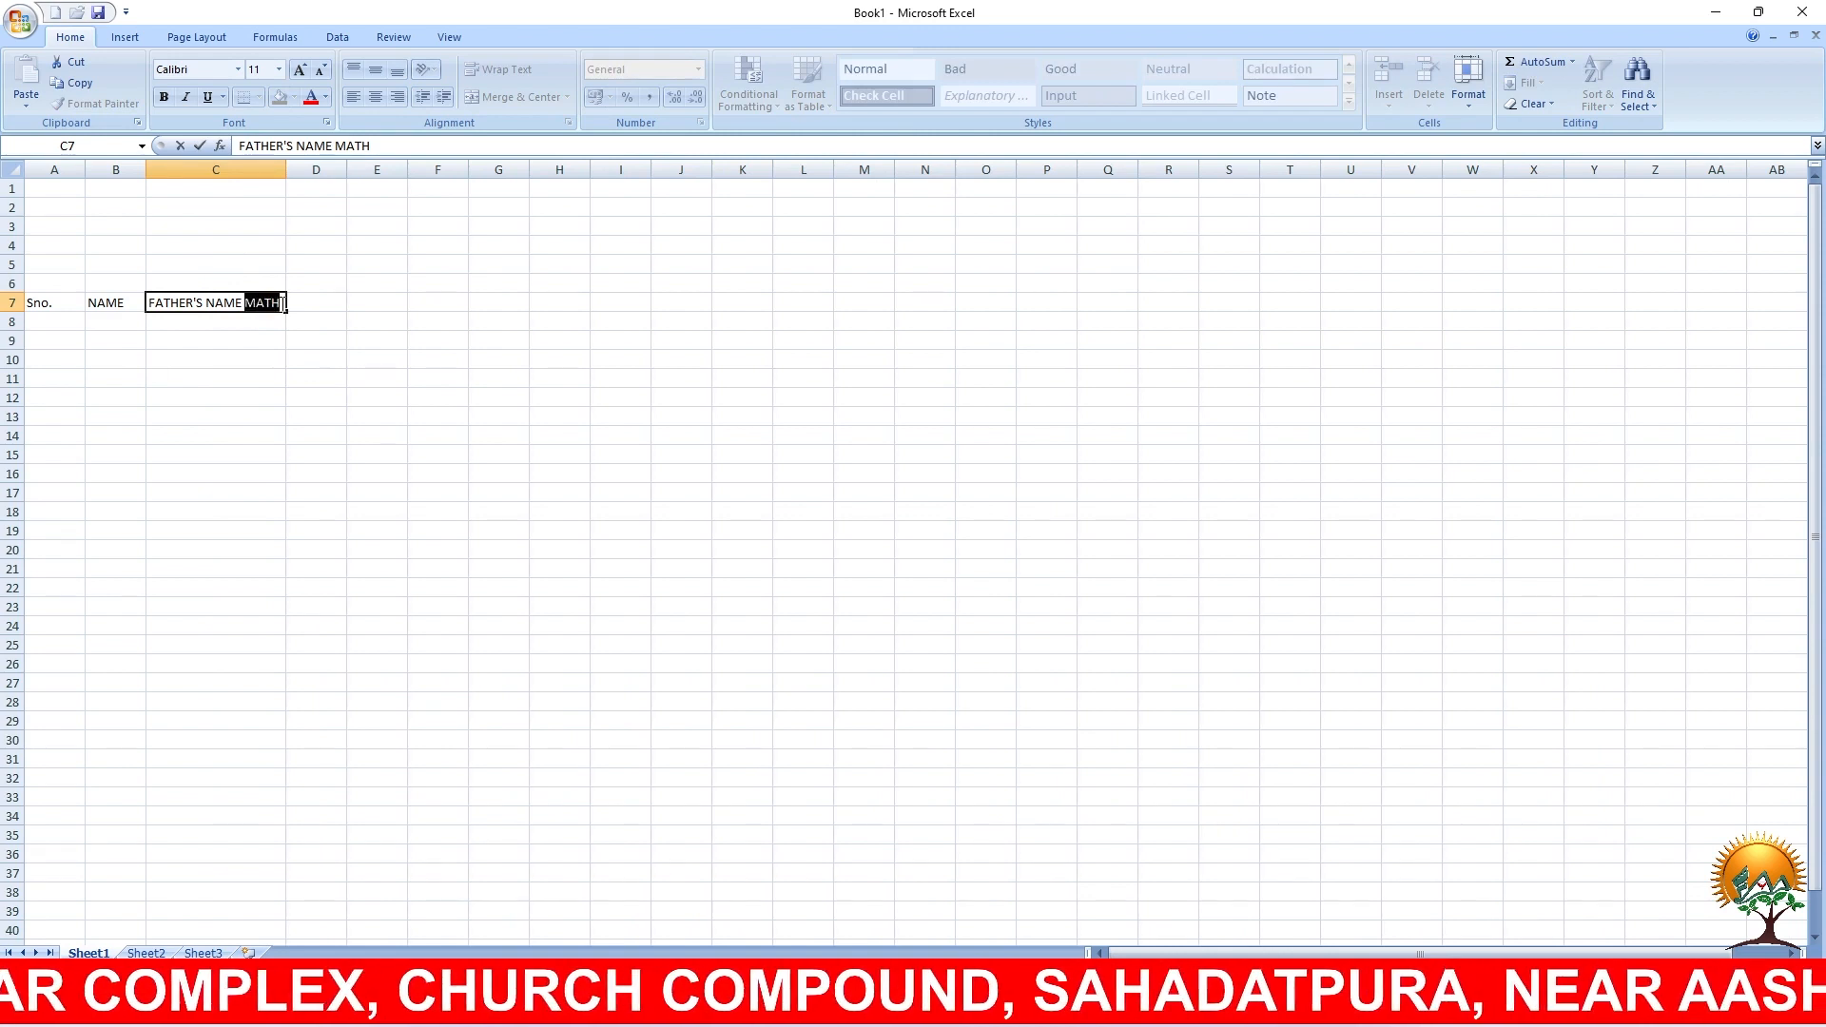
key("BackSpace")
left_click(295, 305)
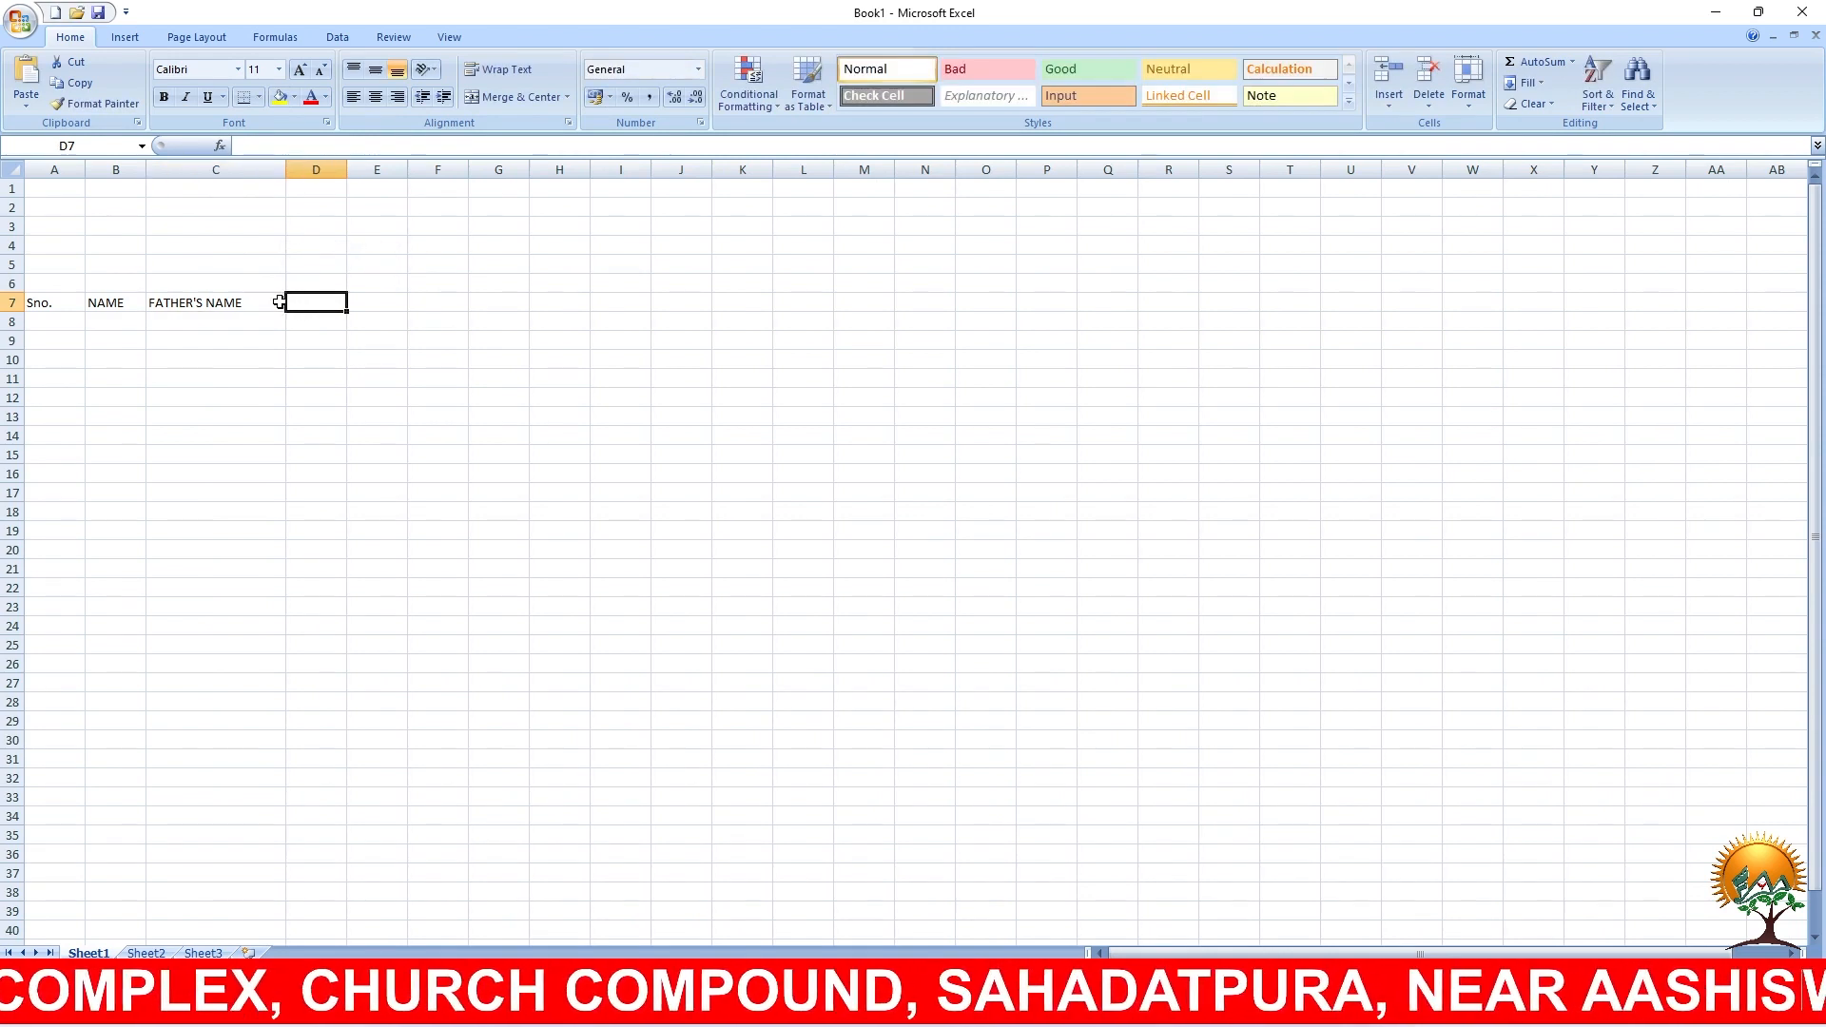
double_click(285, 169)
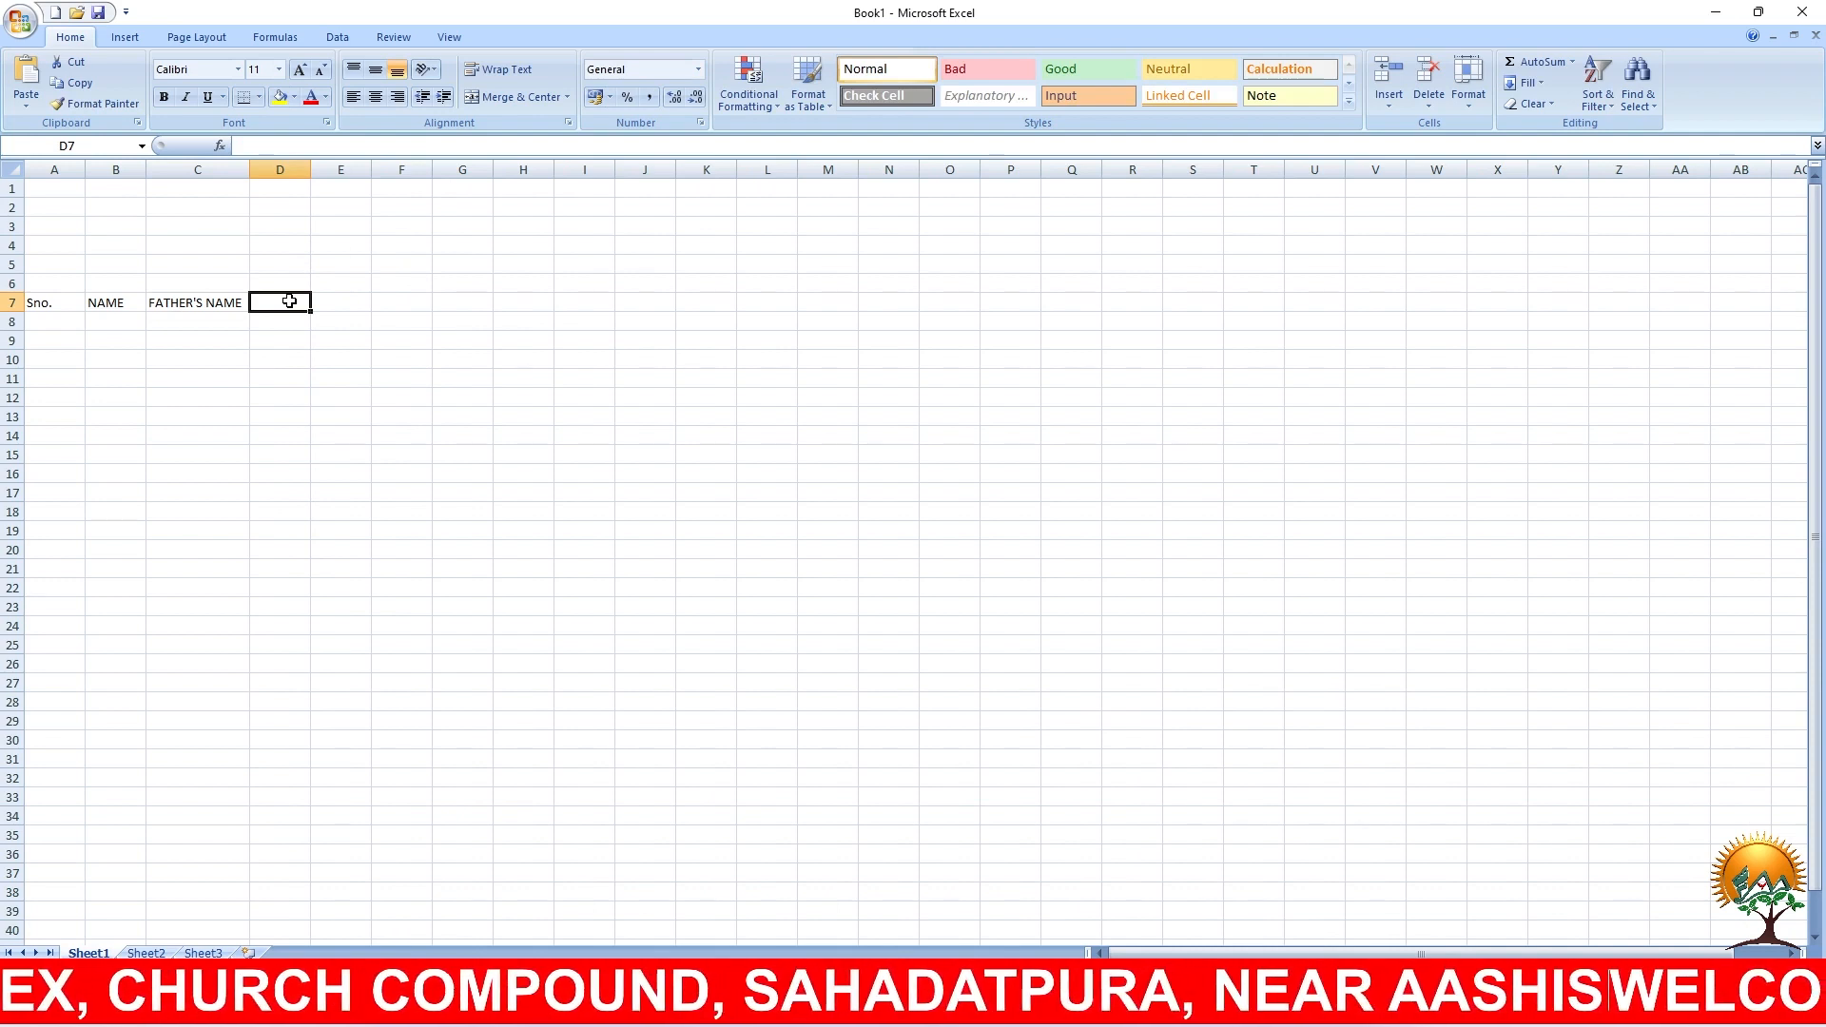
type("MATH")
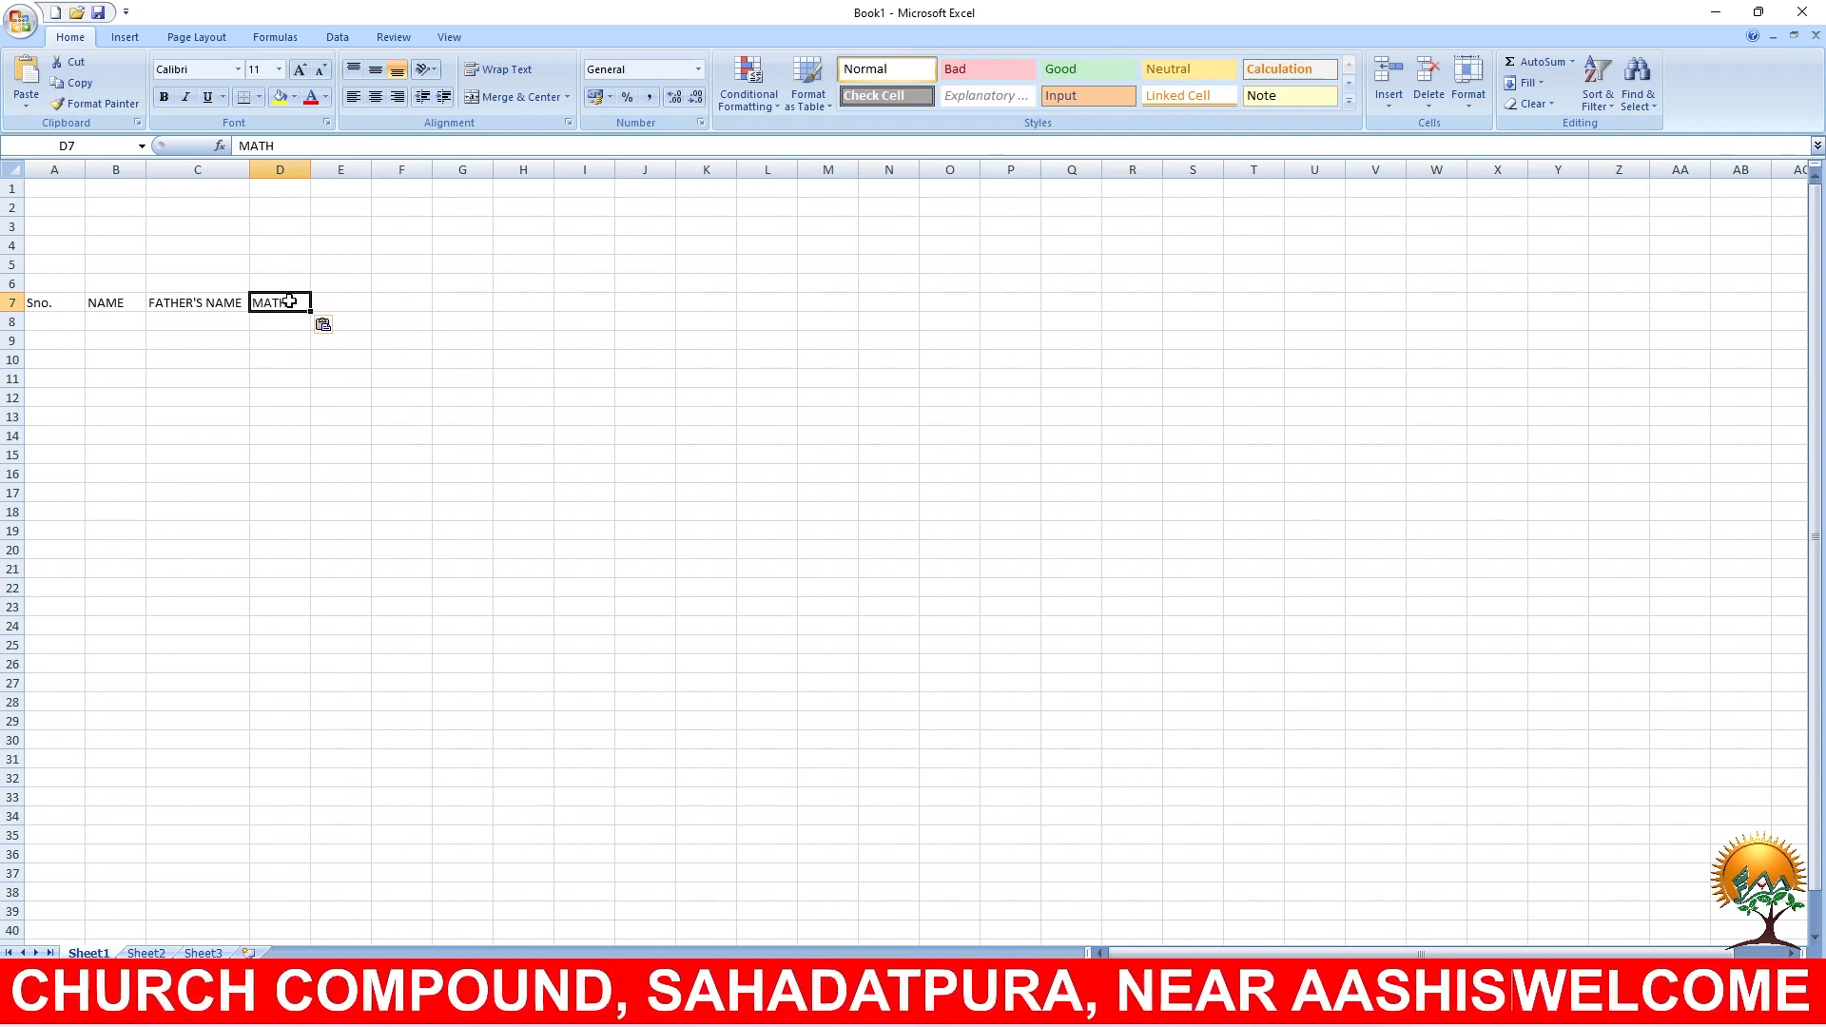
Step: Enter the headings ENGLISH in cell E7 and HINDI HISTORY in cell F7
left_click(346, 298)
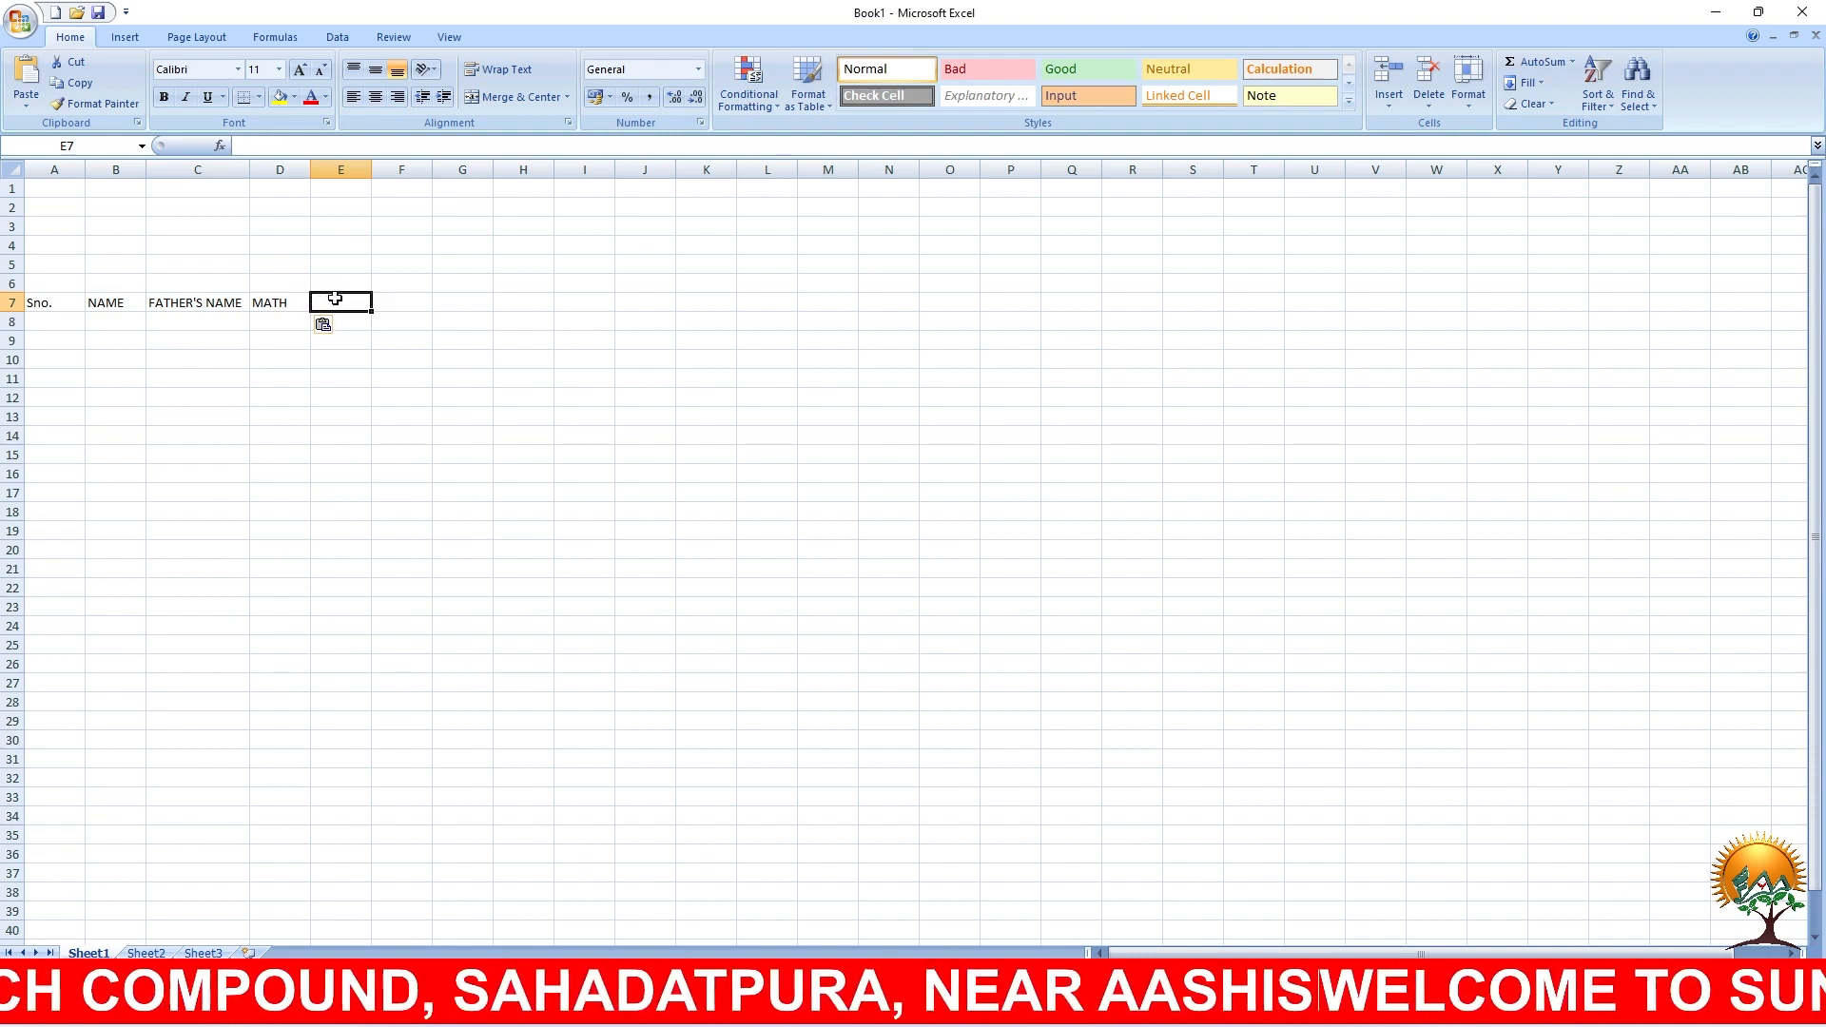
type("ENGLISH")
key("Tab")
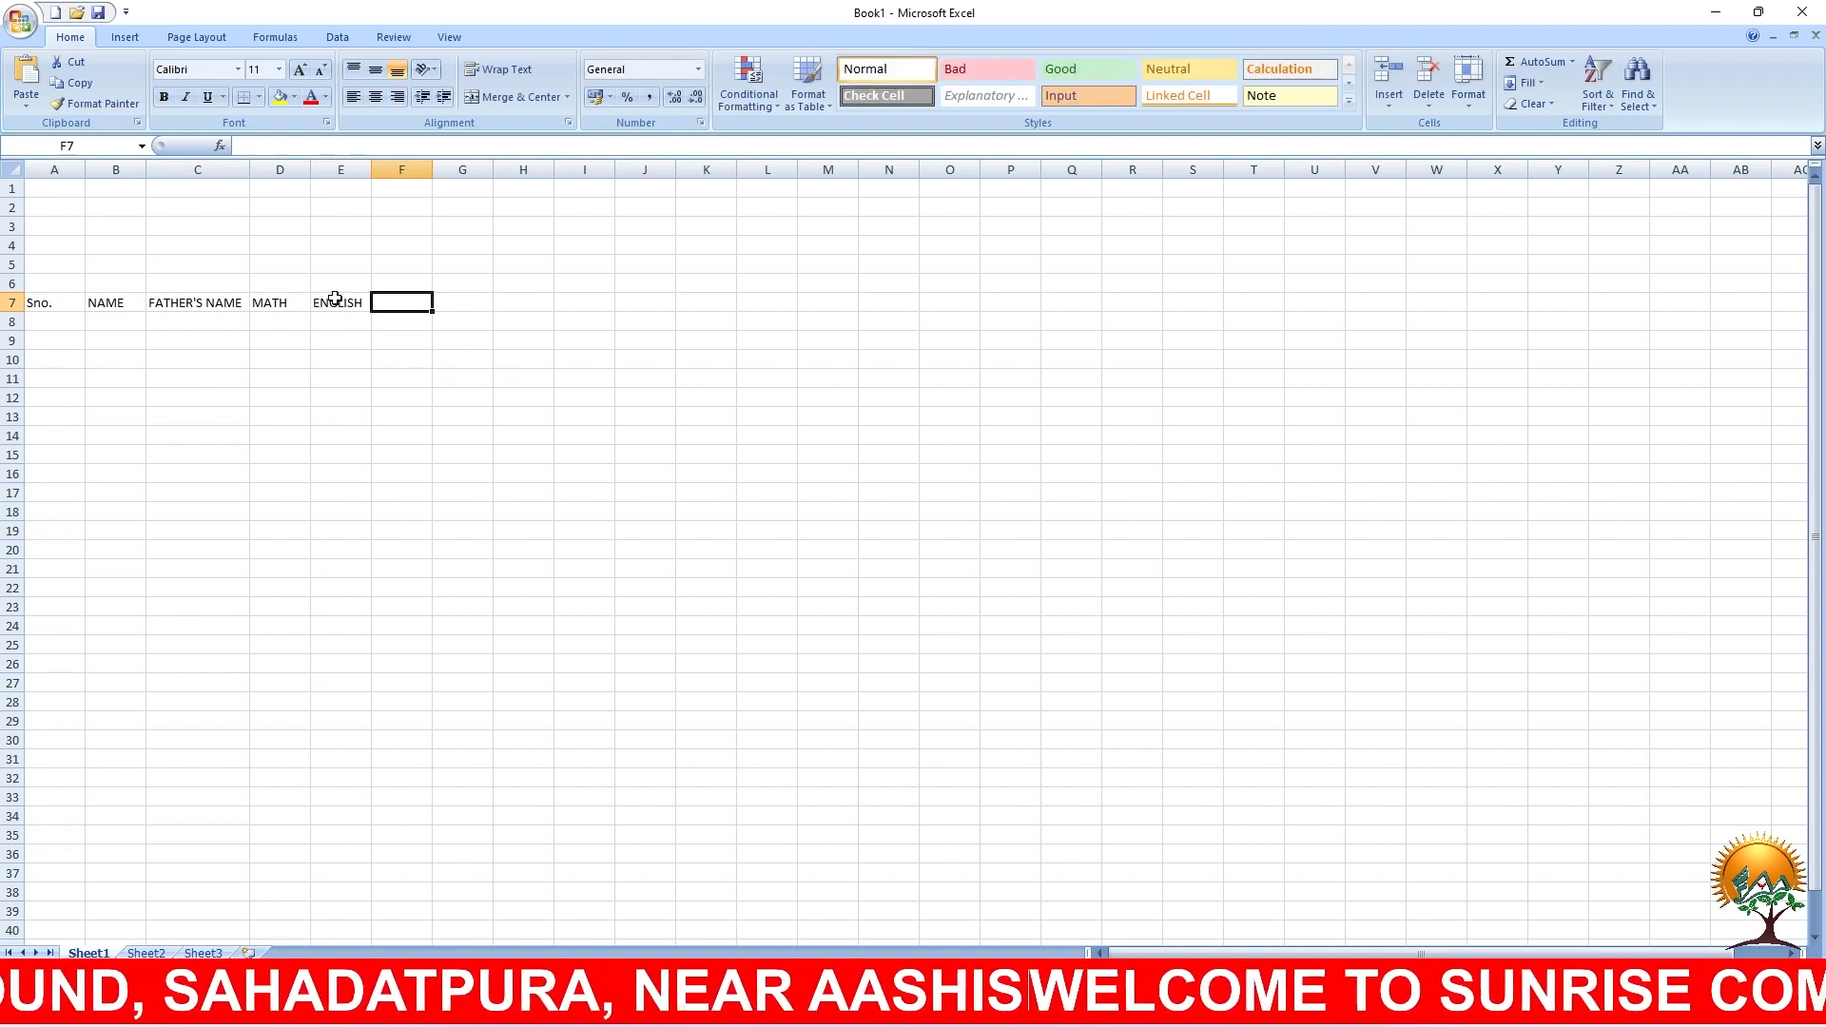
type("HINDI")
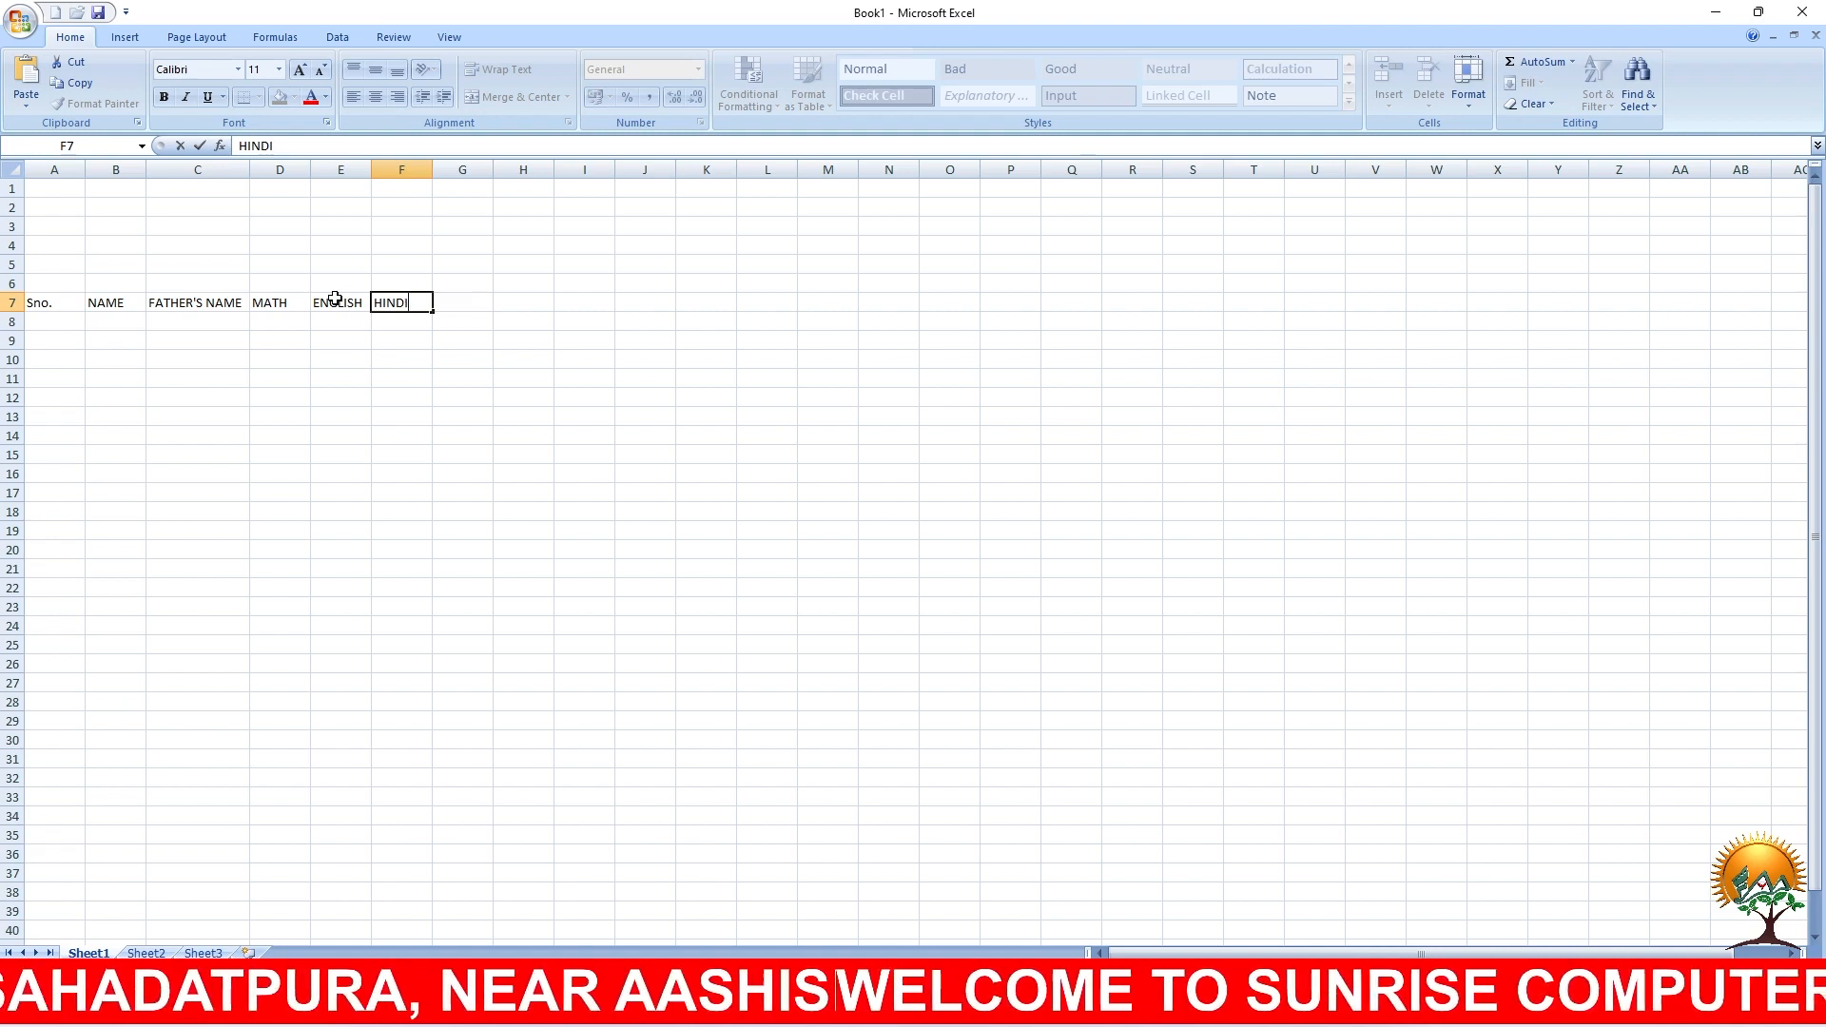
type(" HI")
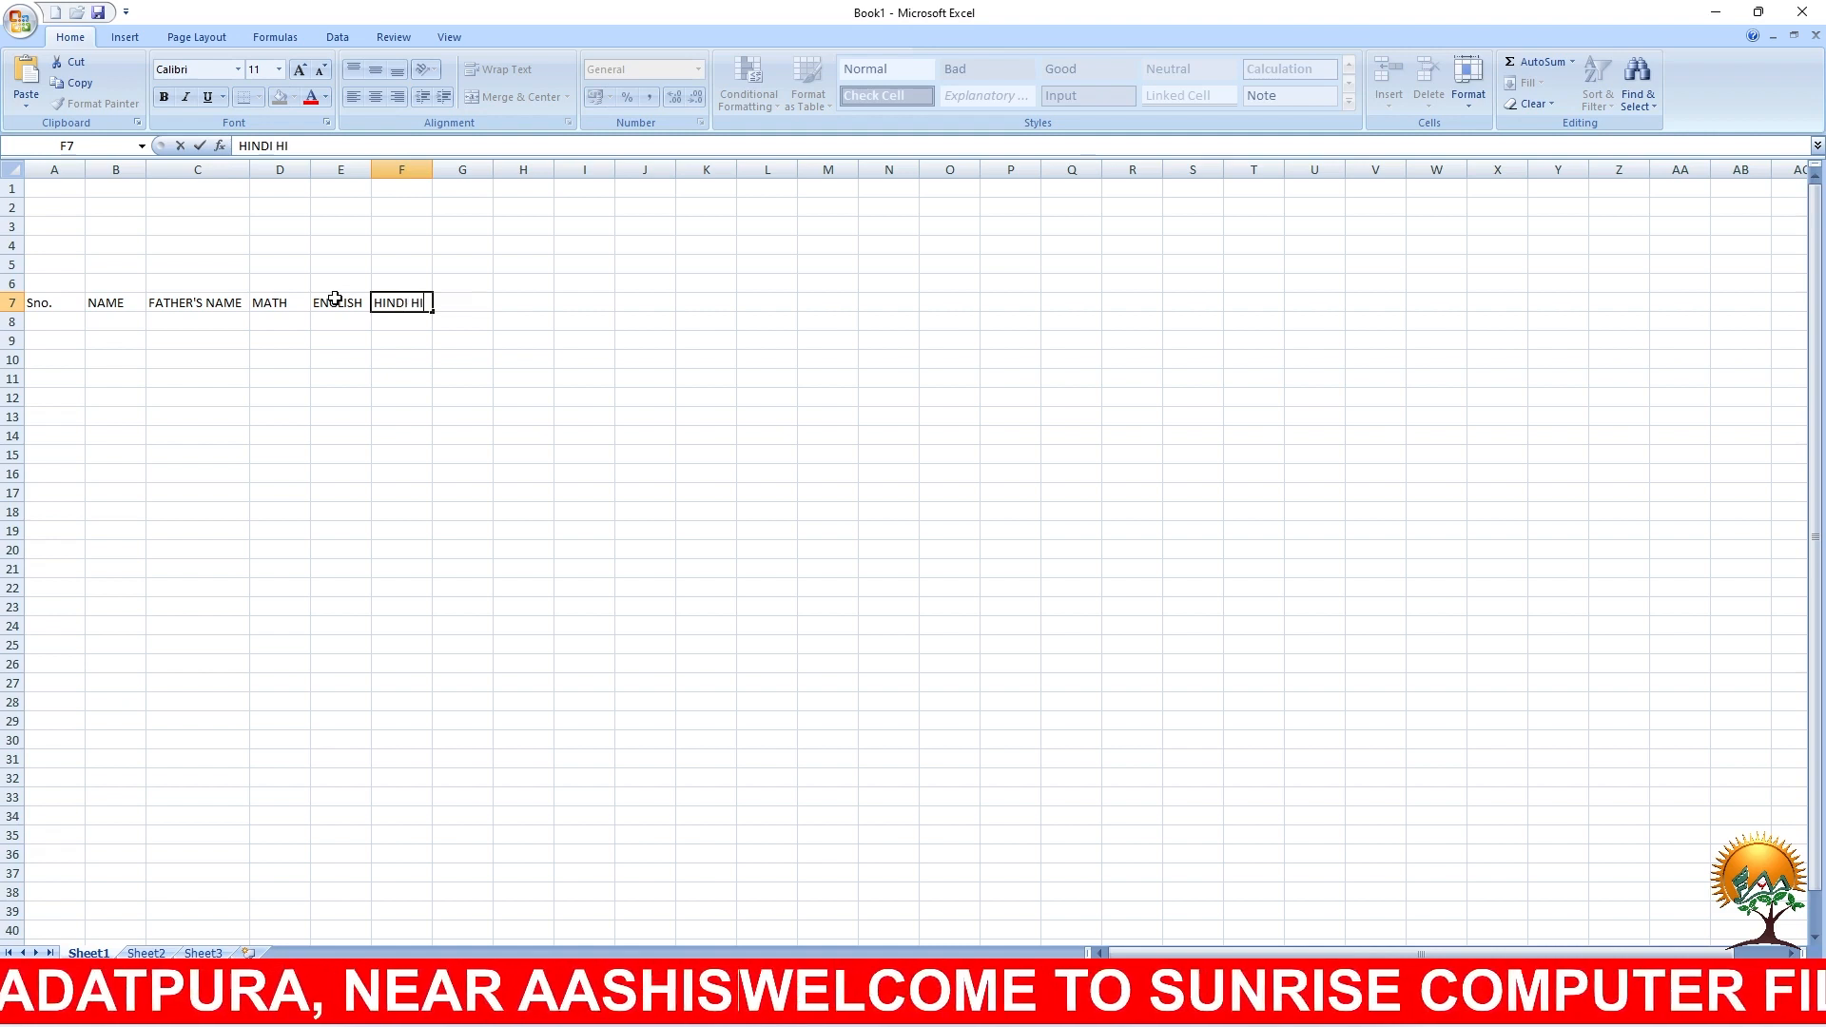
type("ST")
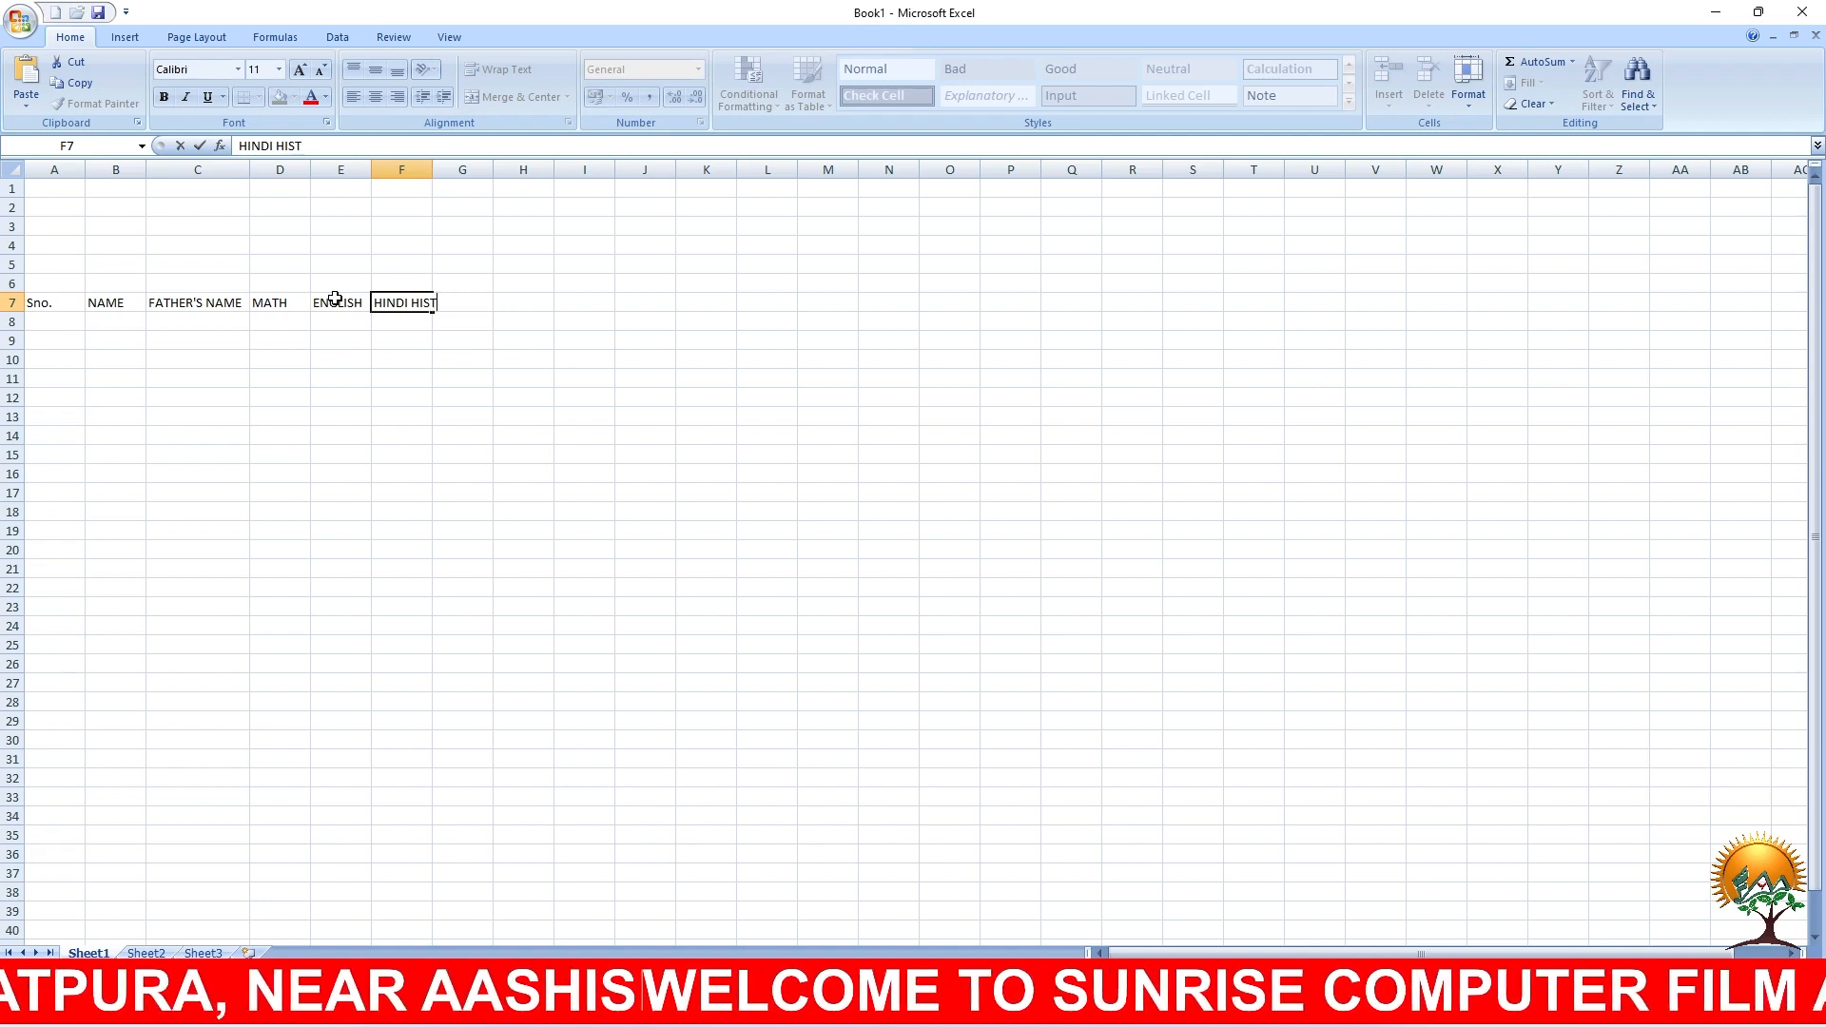
type("ORY")
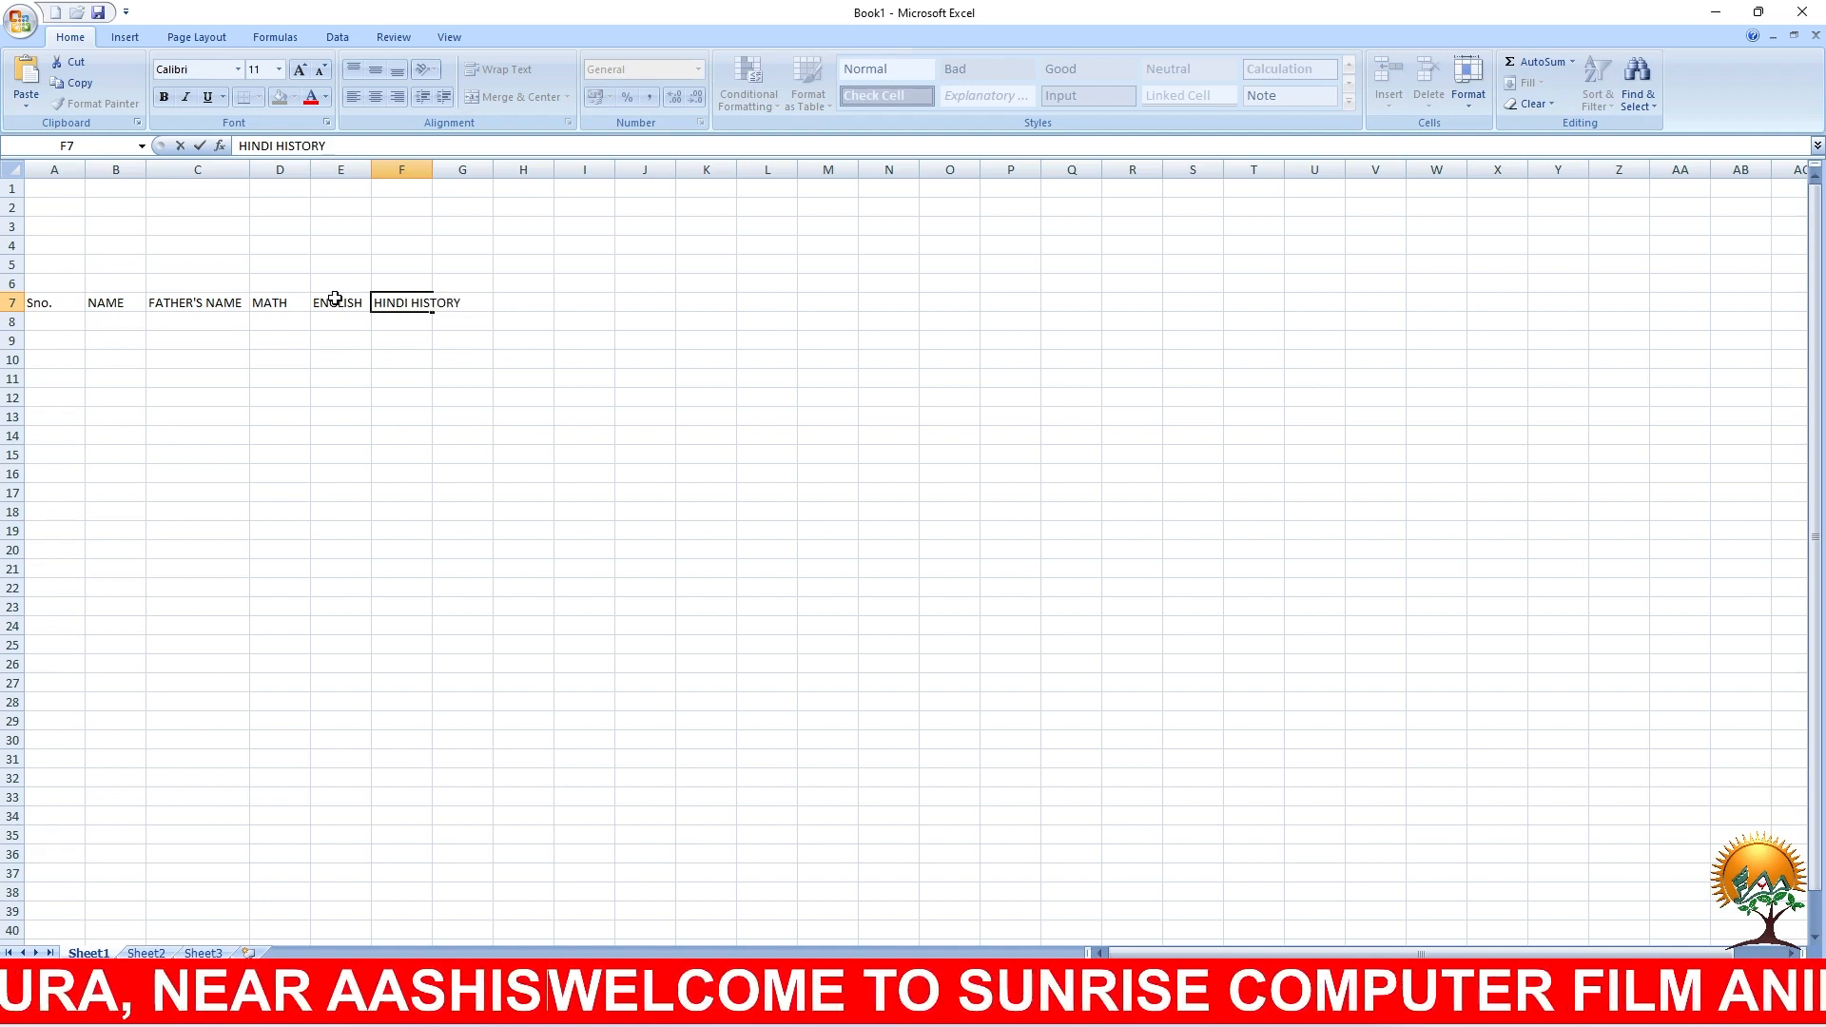
key("Tab")
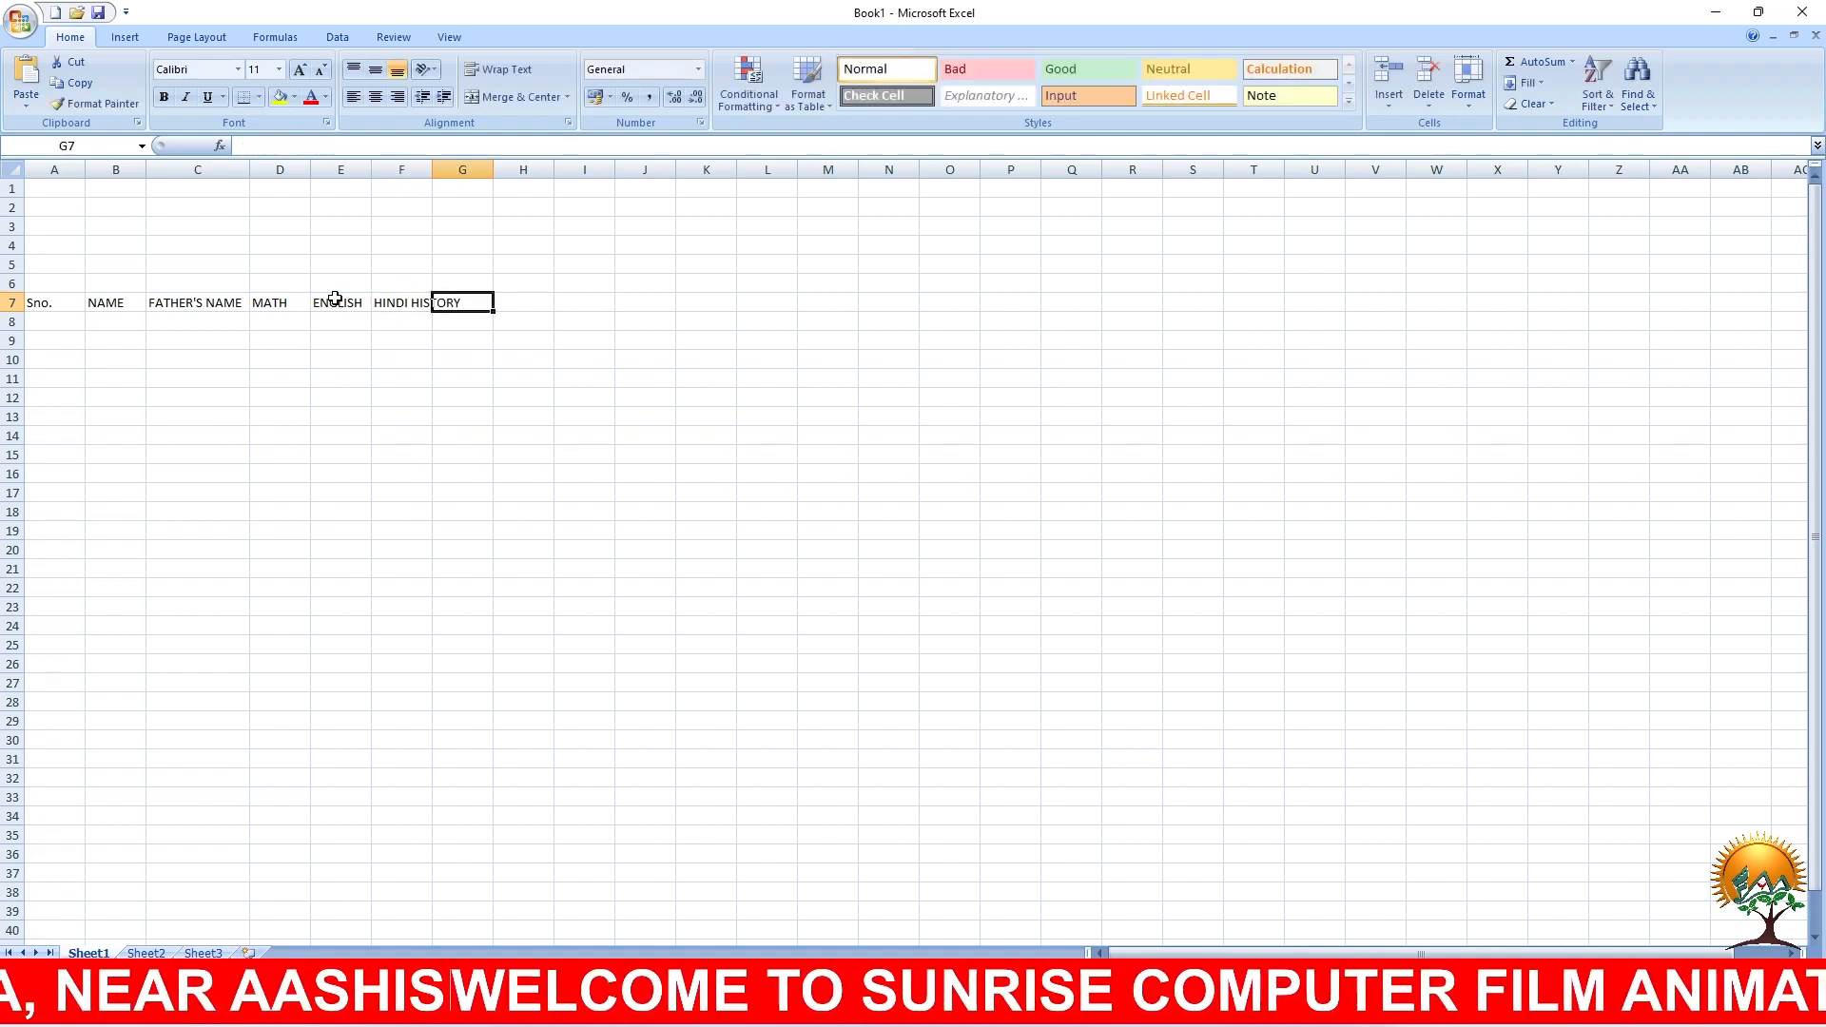
Step: Fit column F's width to its heading and move the word HISTORY from cell F7 into G7
double_click(432, 170)
double_click(413, 303)
left_click_drag(413, 303, 473, 303)
key("ctrl+c")
key("BackSpace")
left_click(489, 302)
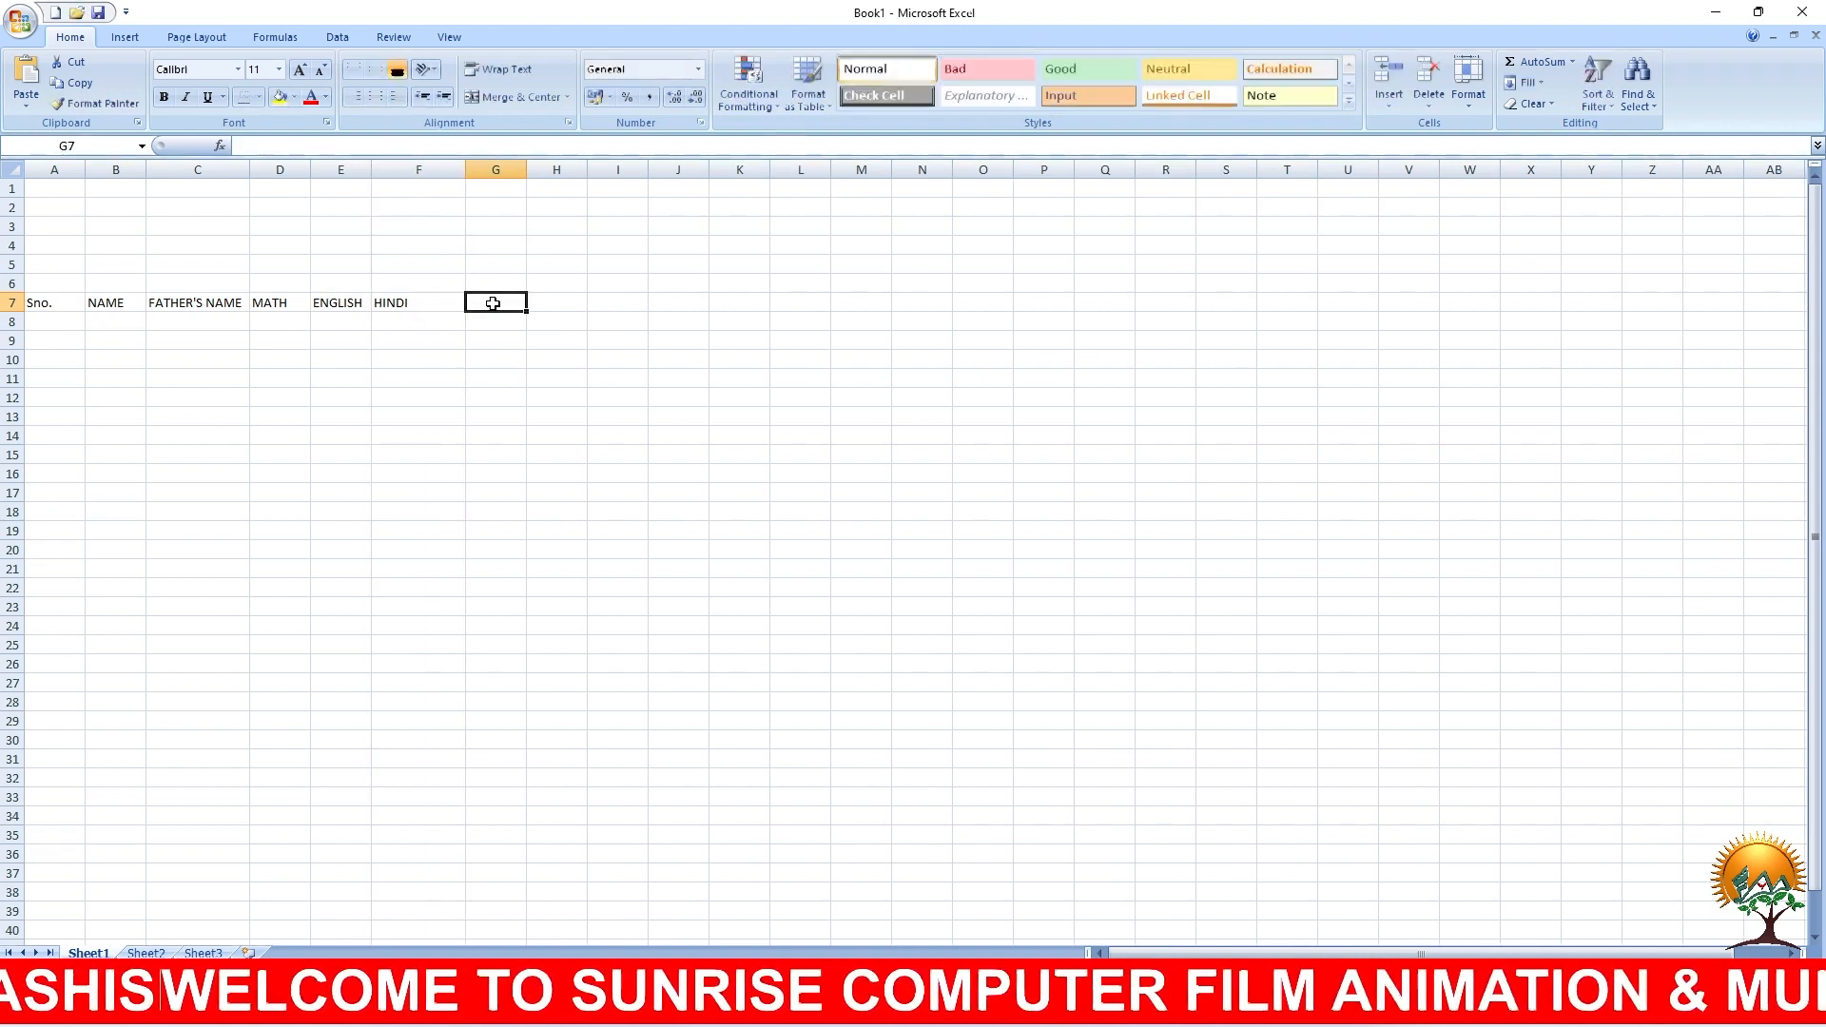
key("ctrl+v")
Step: Enter the headings SCIENCE in cell H7 and TOTAL MARKS in cell I7
left_click(551, 302)
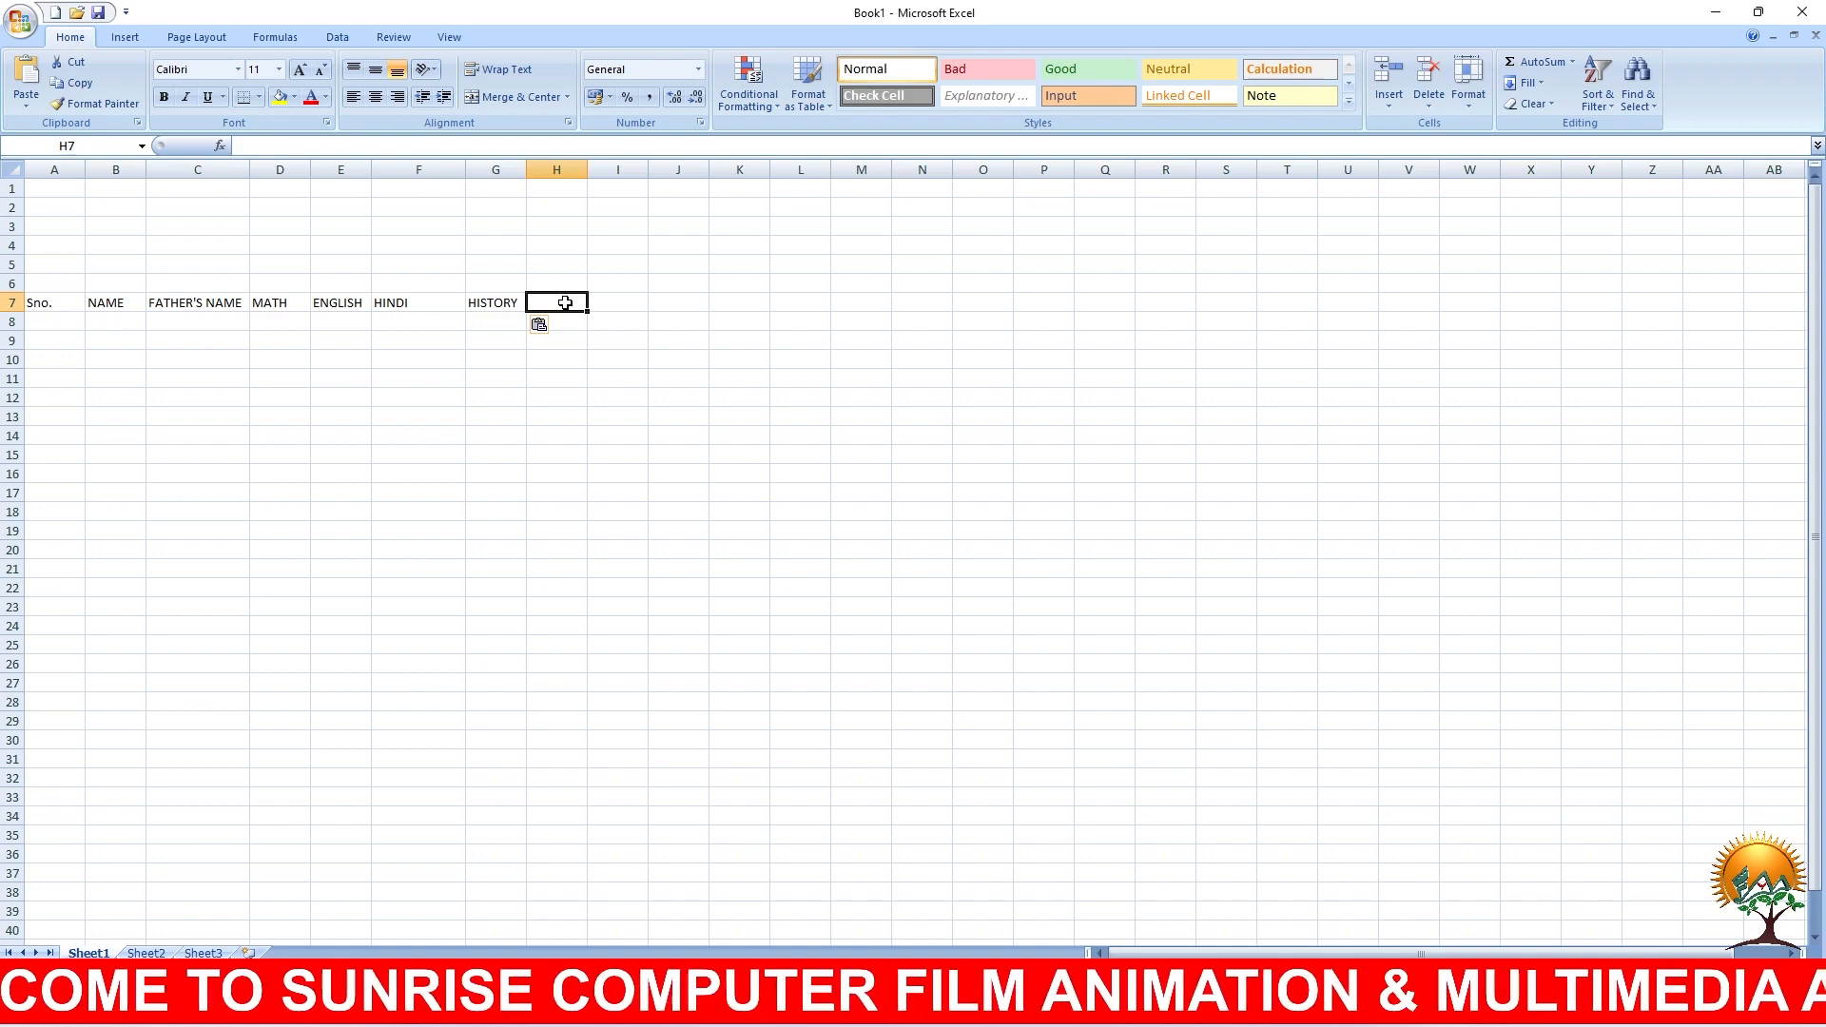
type("SCIENCE")
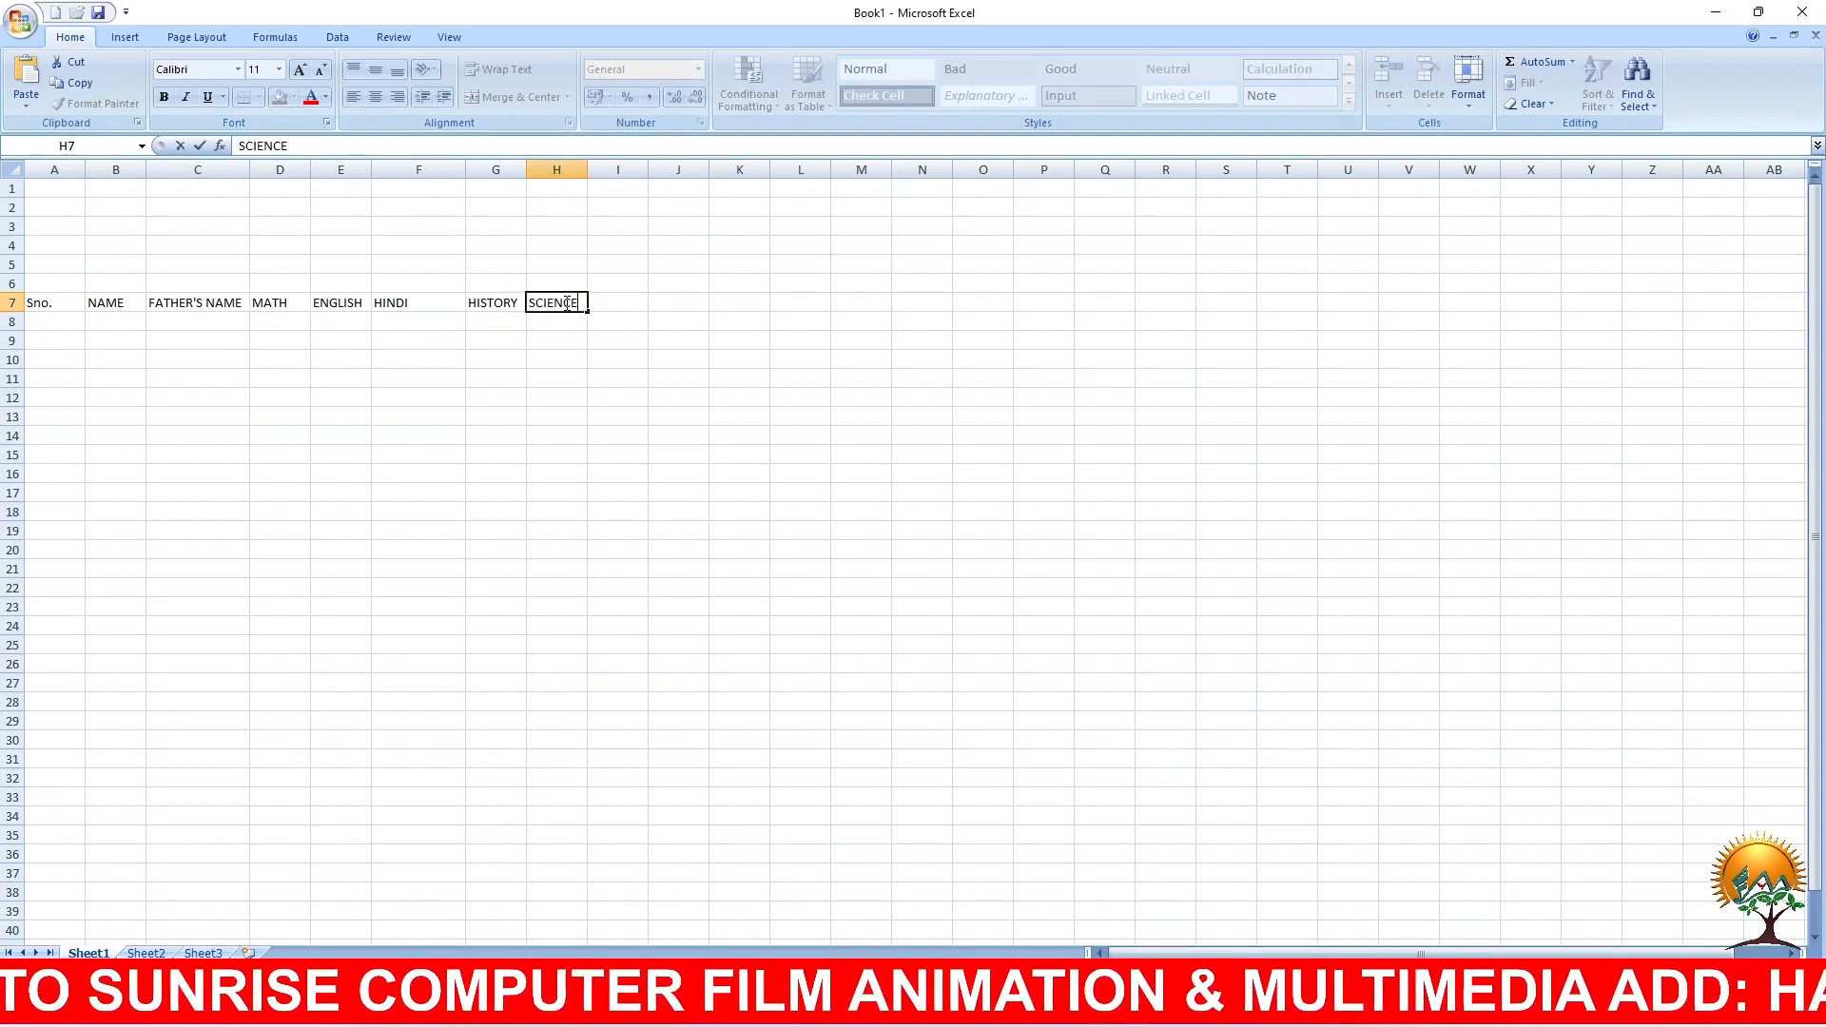
key("Tab")
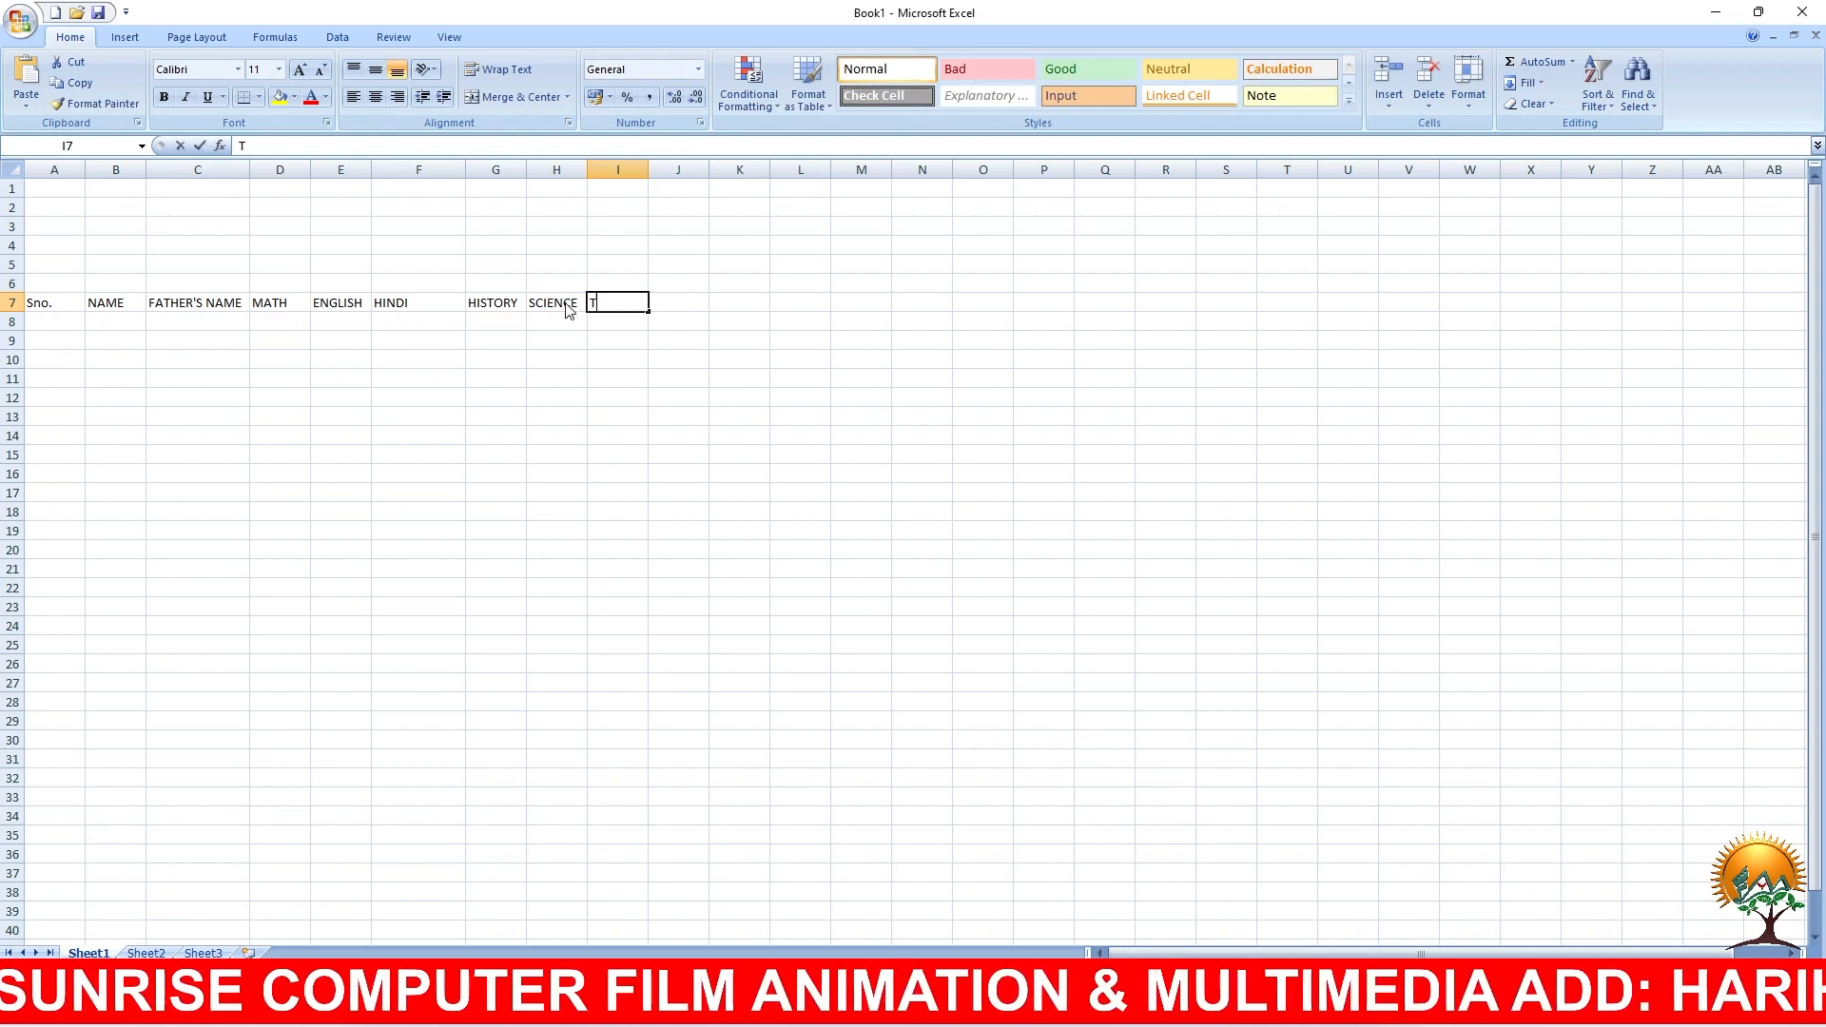
type("TOTAL")
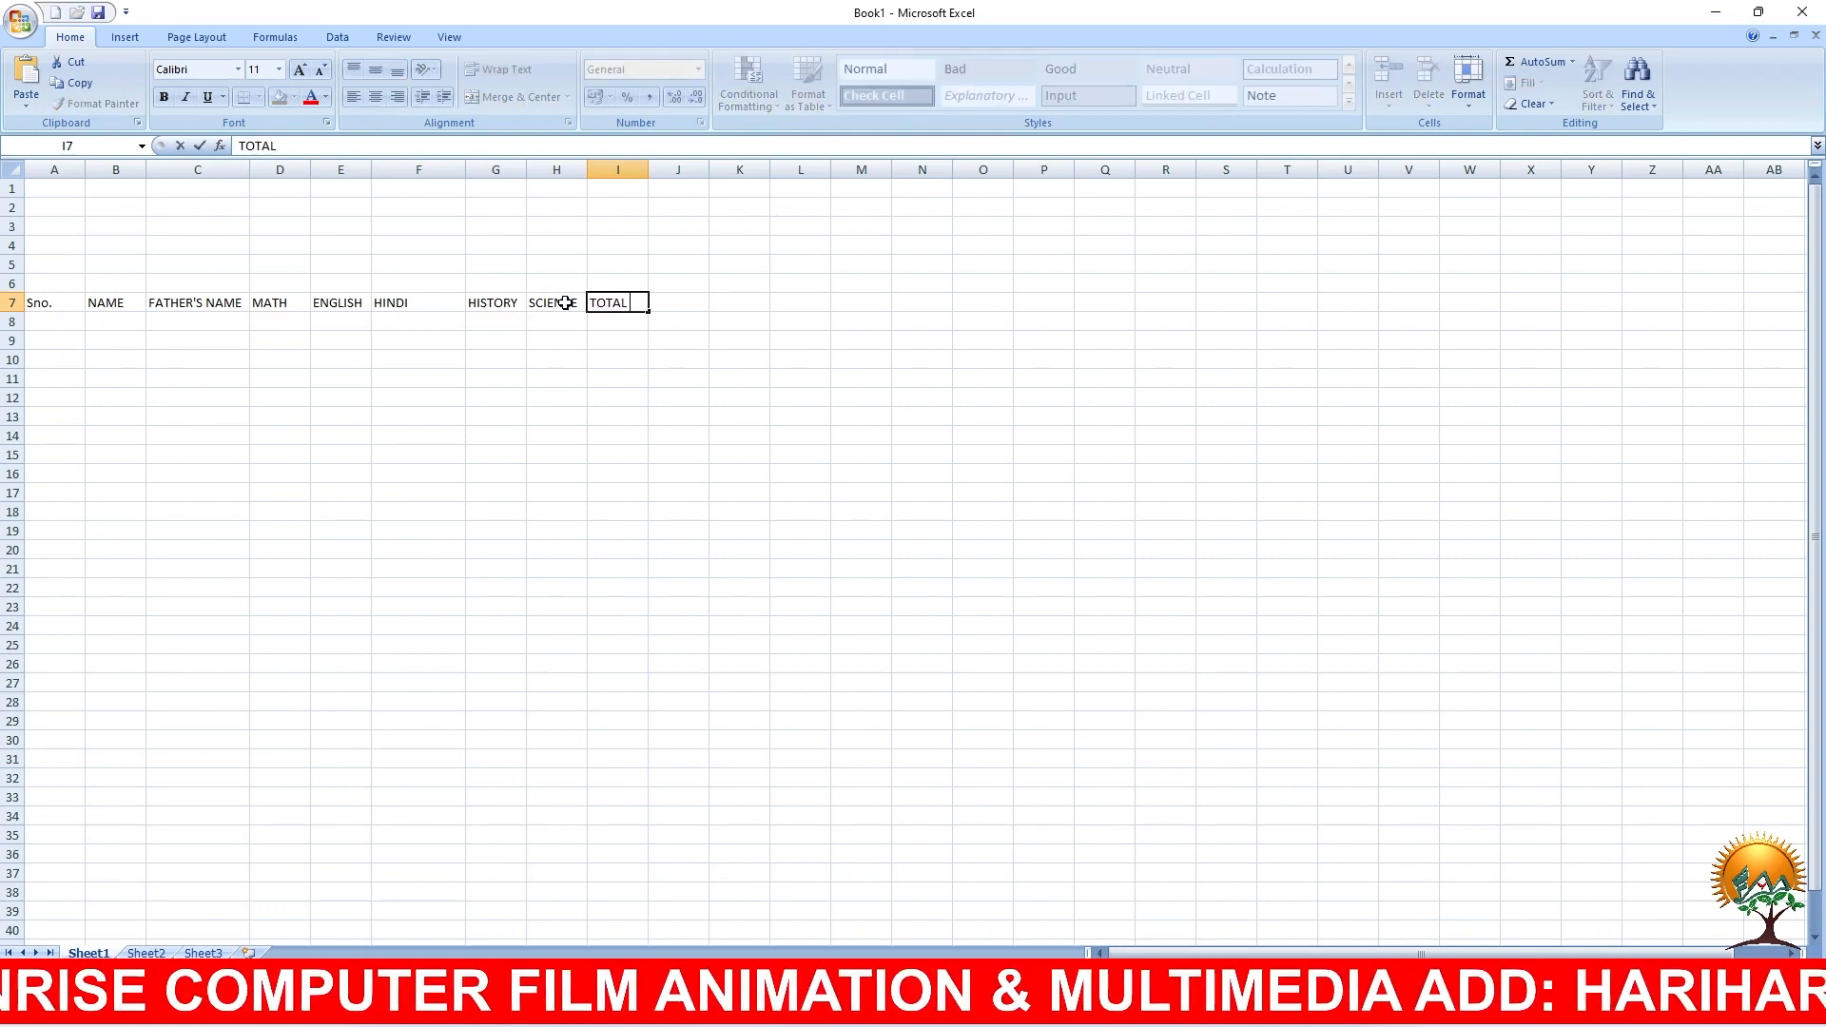
type(" MARS")
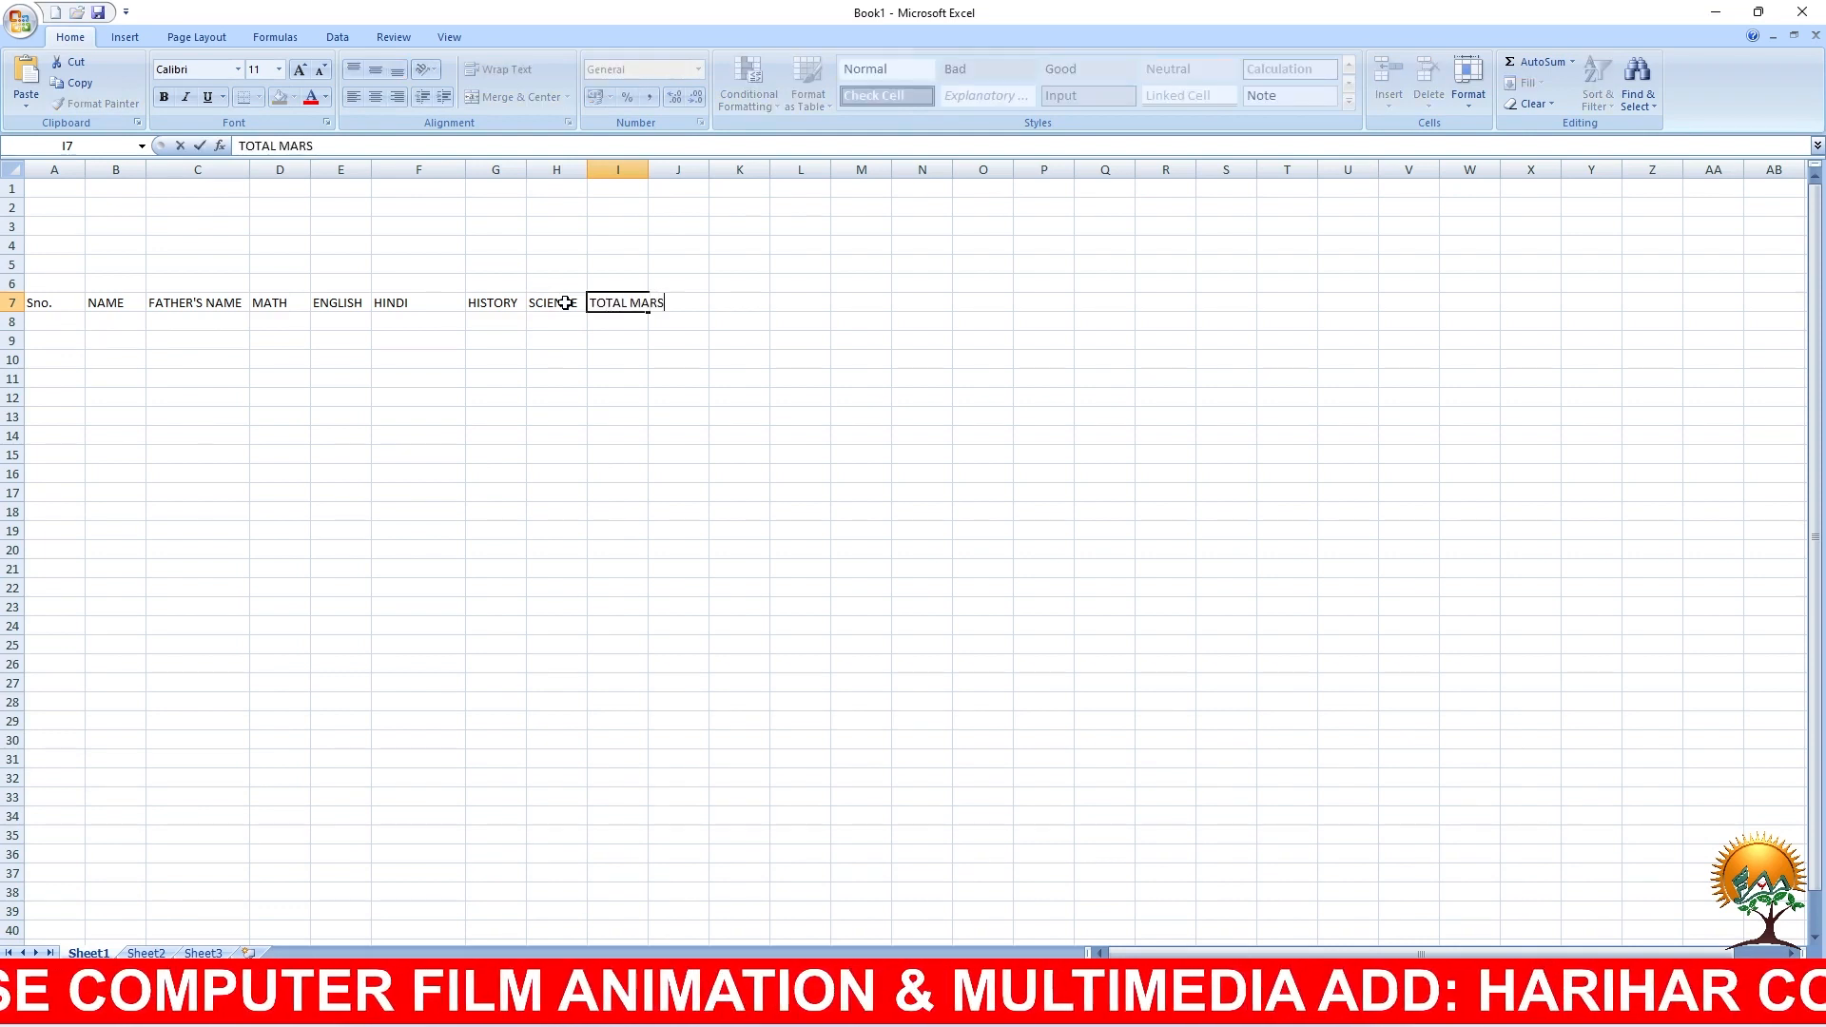
key("BackSpace")
type("KS")
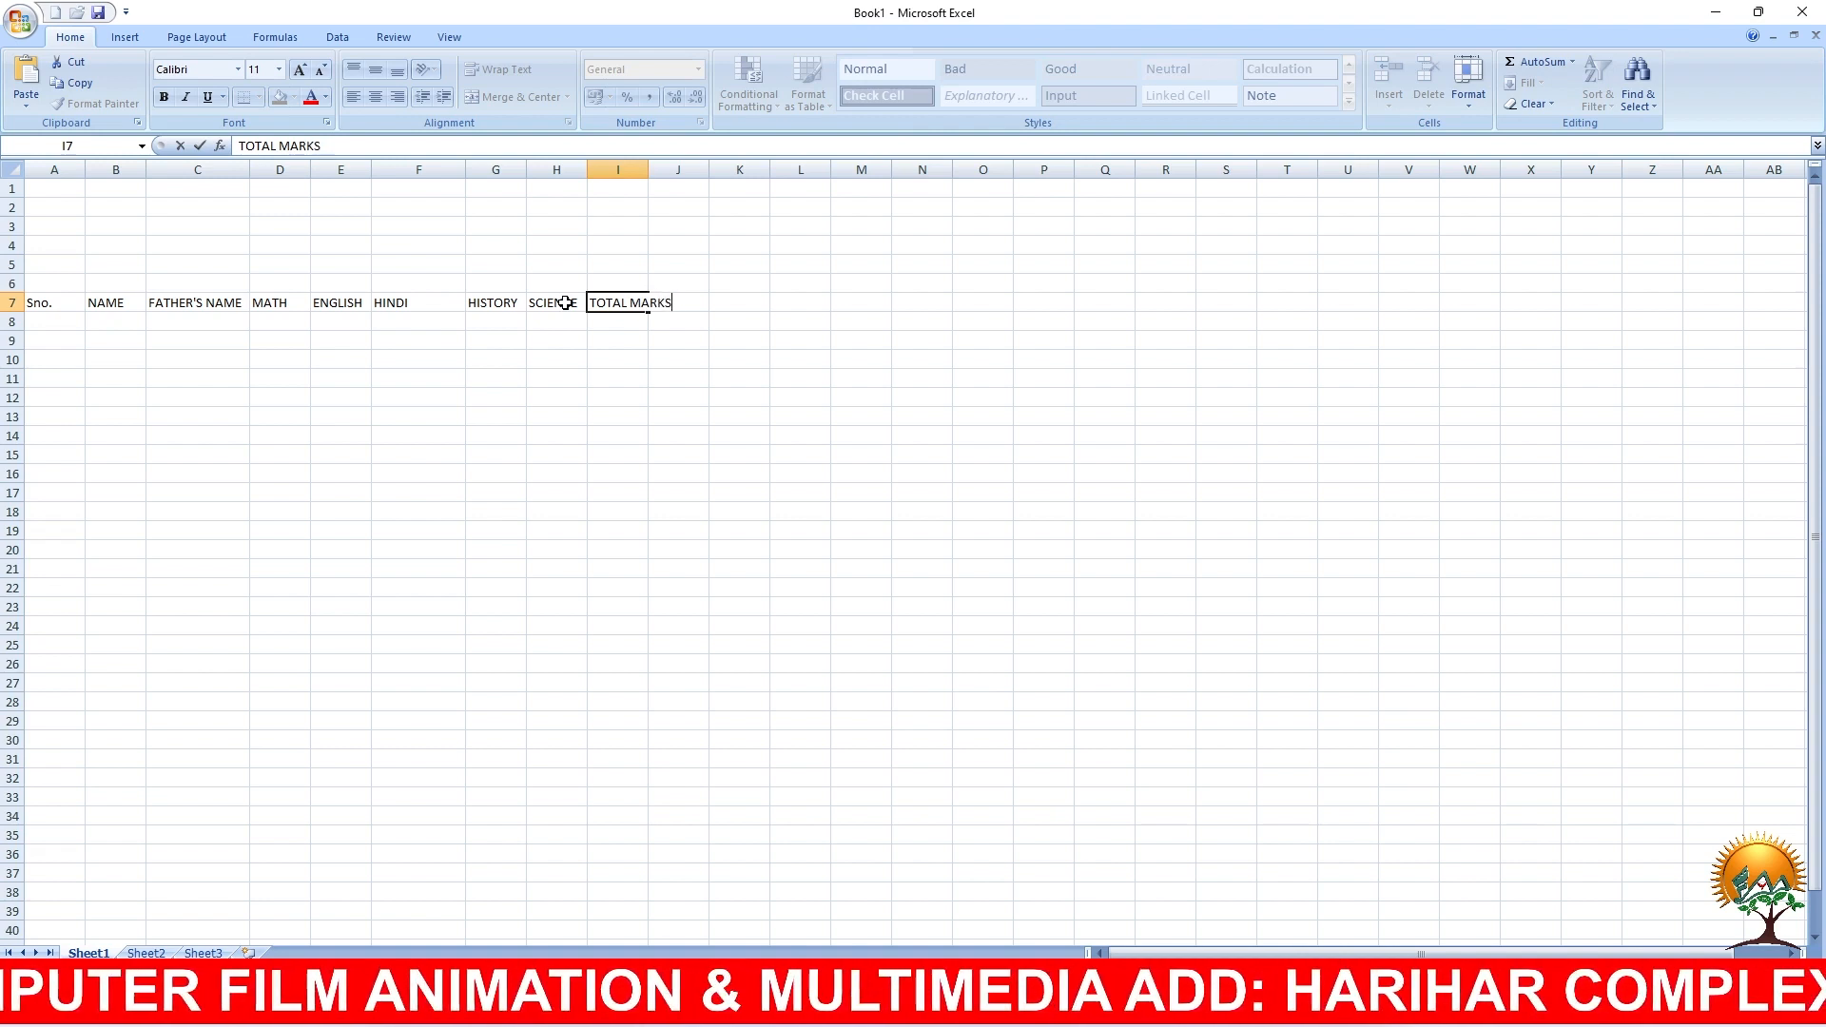
type(" O")
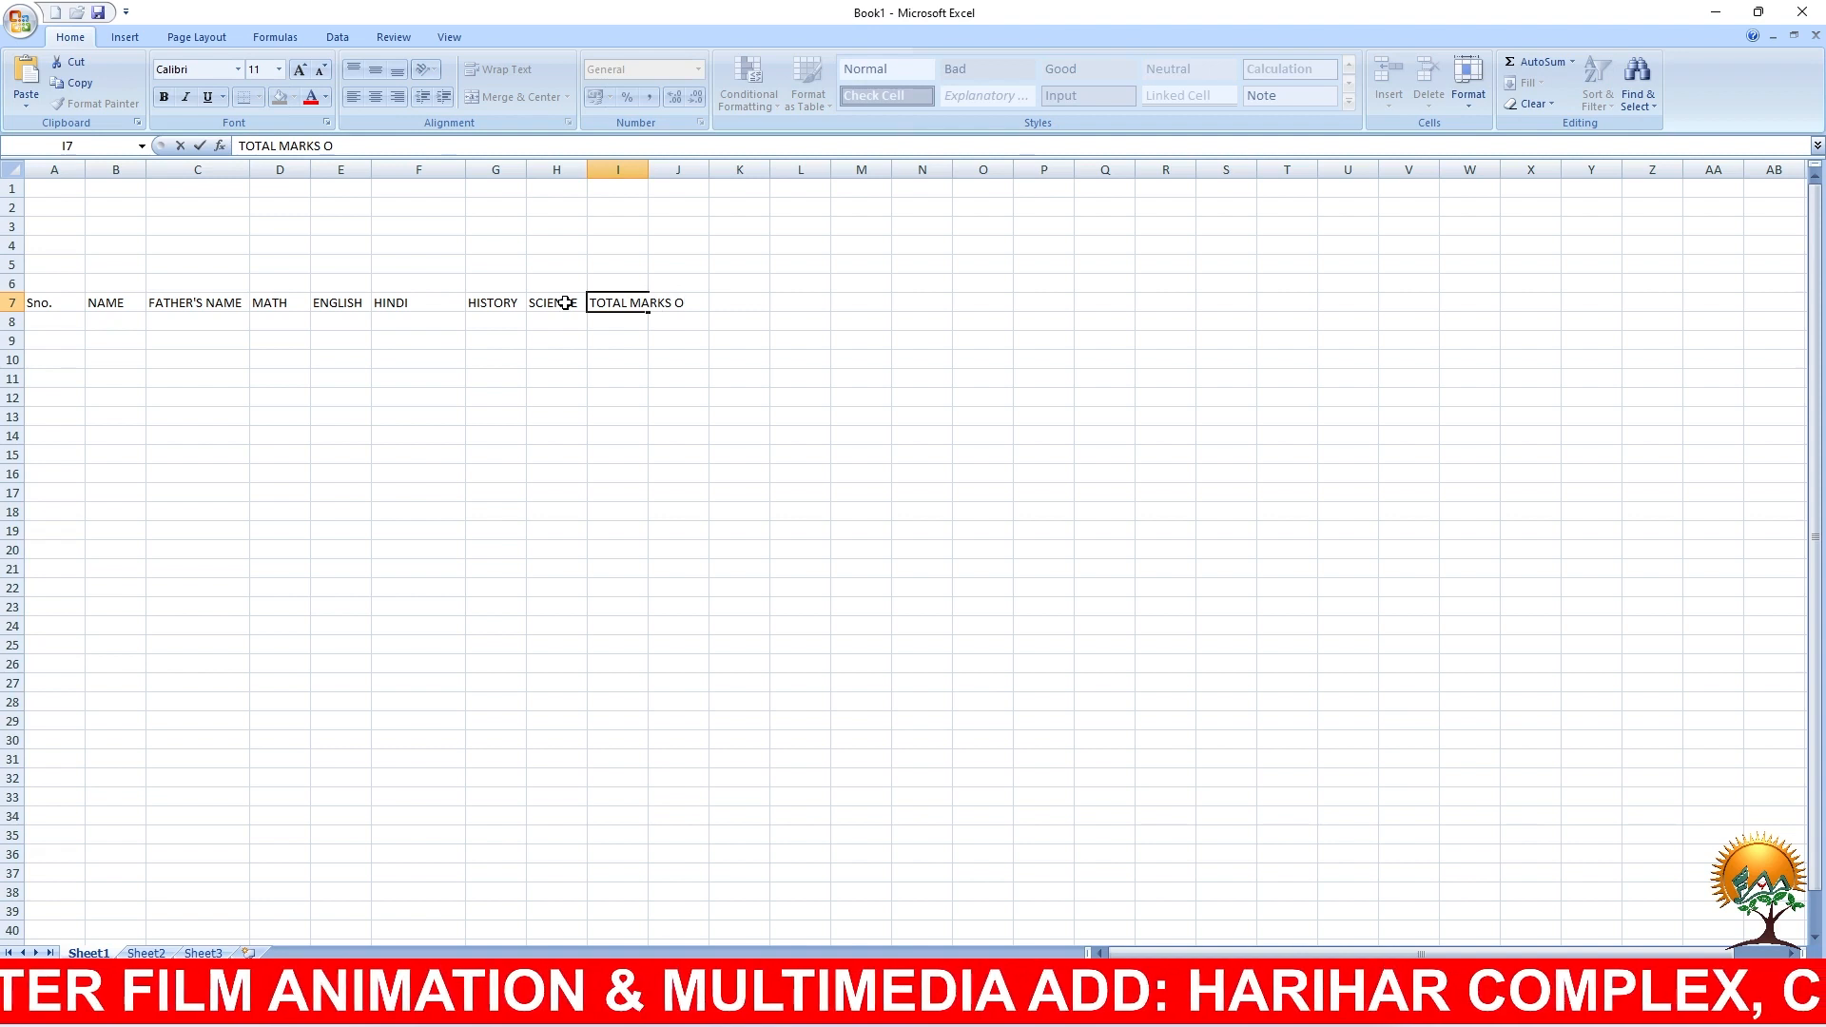
key("BackSpace")
key("BackSpace")
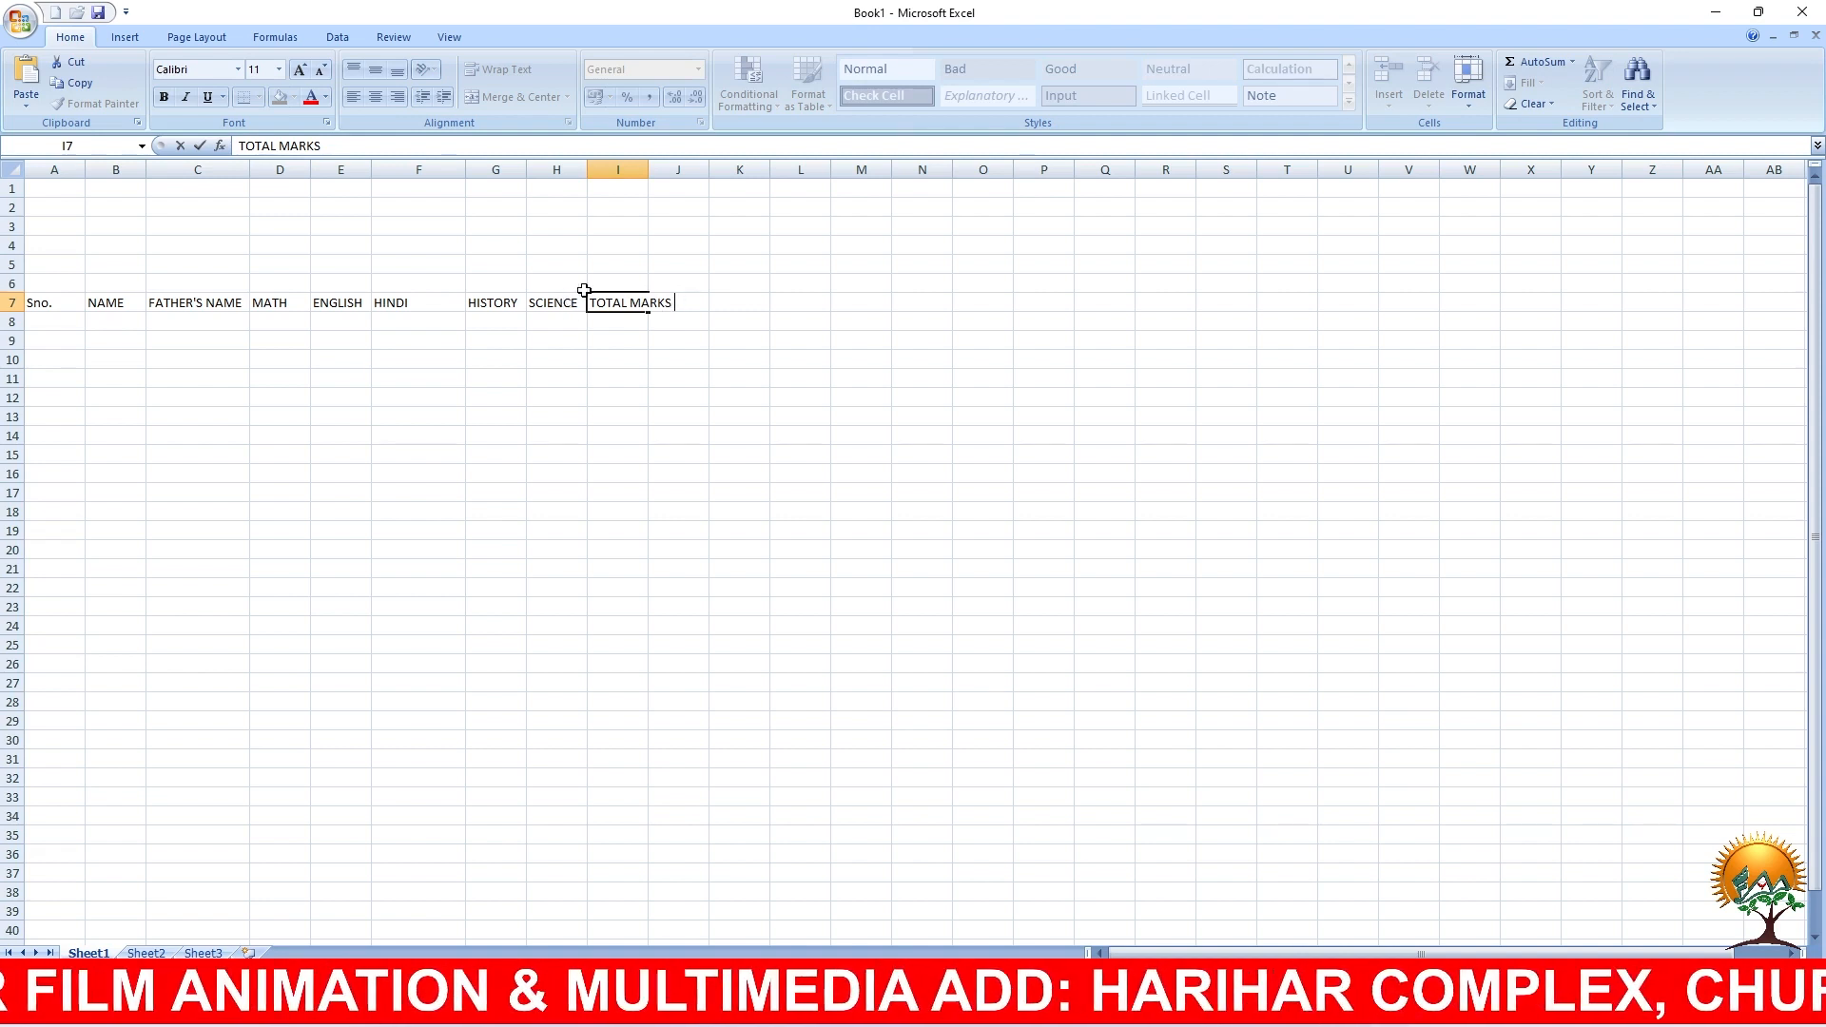
Step: Widen column I to fit the TOTAL MARKS heading and select cell J7
left_click(655, 173)
left_click_drag(650, 174, 679, 174)
left_click(671, 173)
left_click(702, 301)
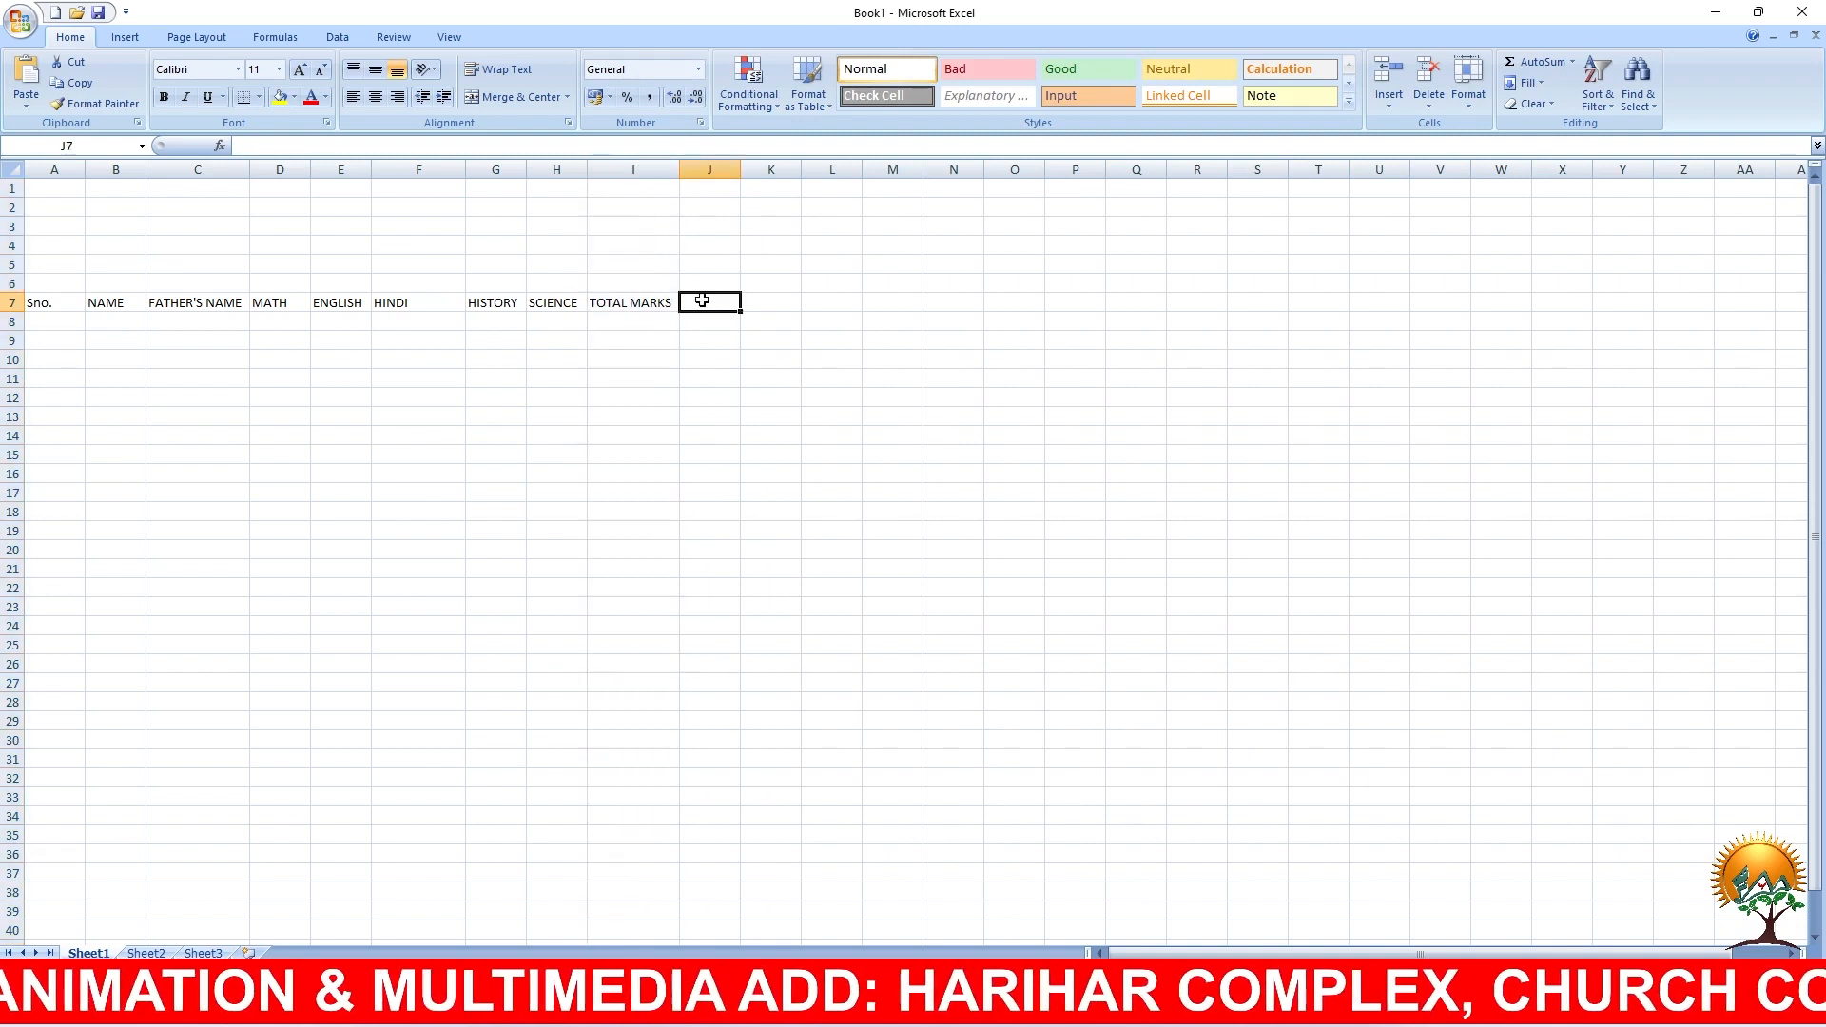
Step: Enter the heading OBTAIN MARKS in cell J7 and fit column J's width to it
double_click(702, 301)
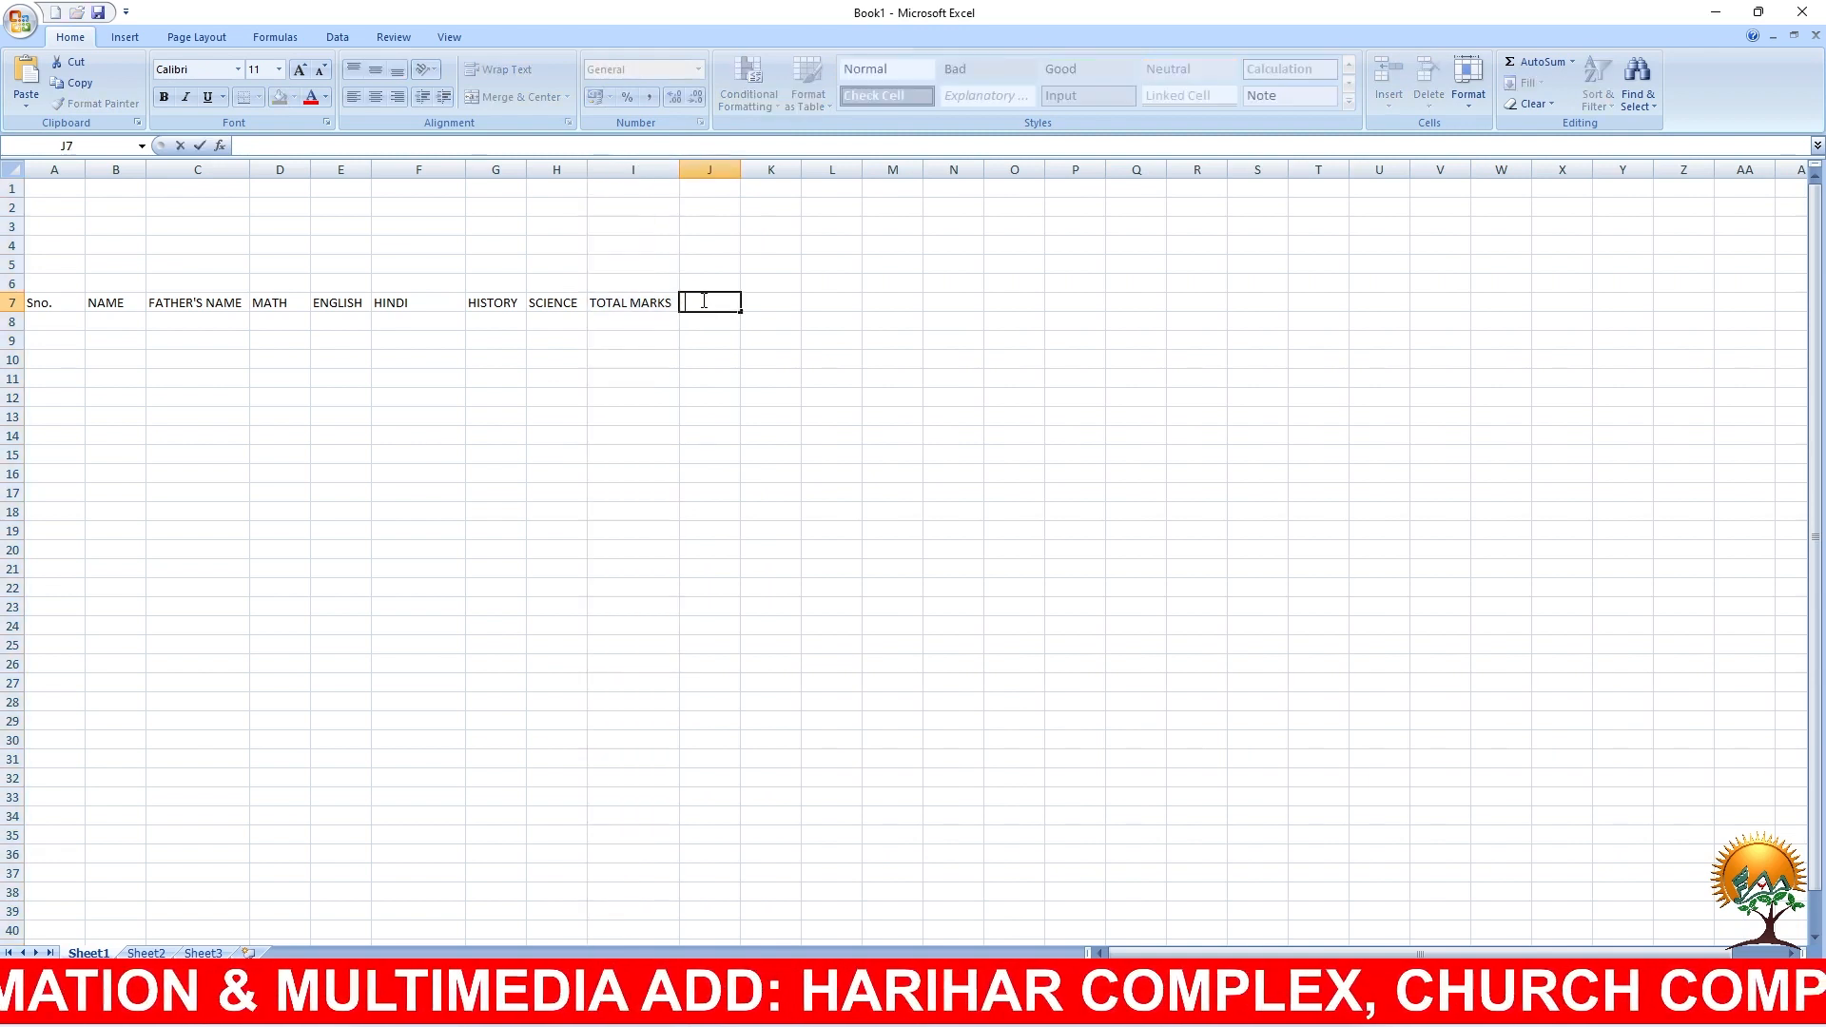
type("O")
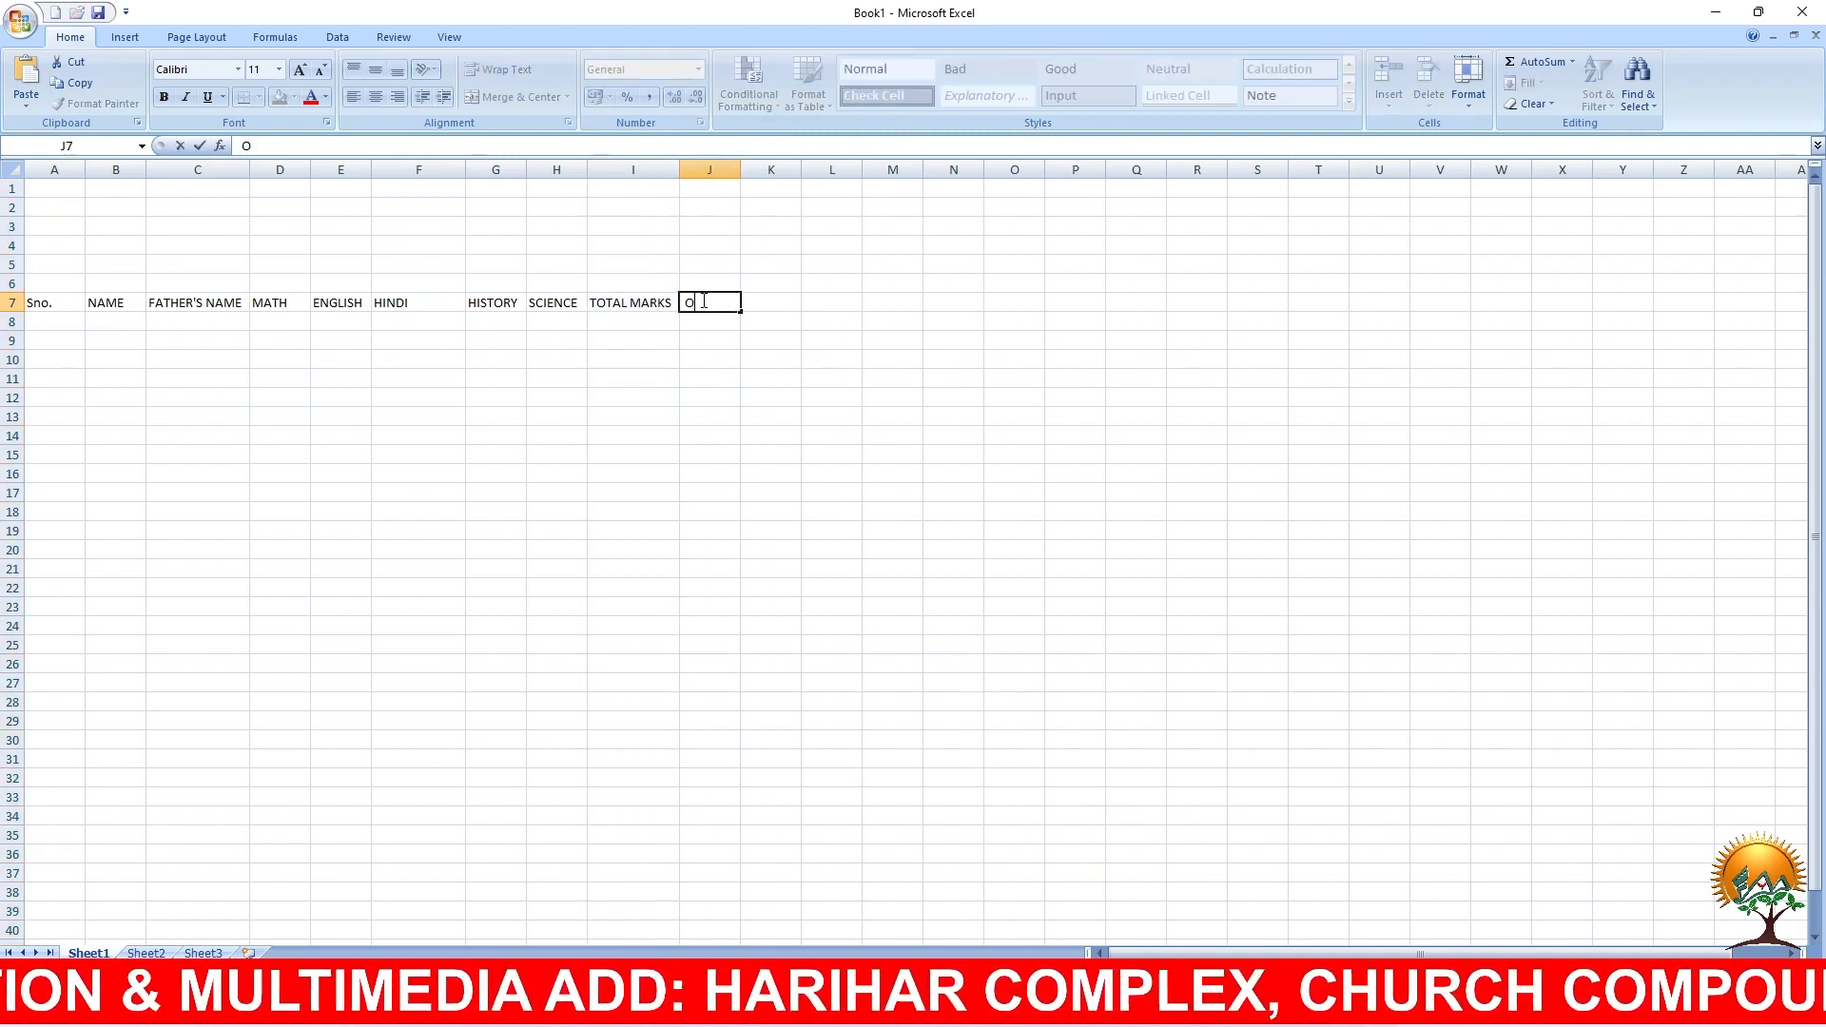
type("BT")
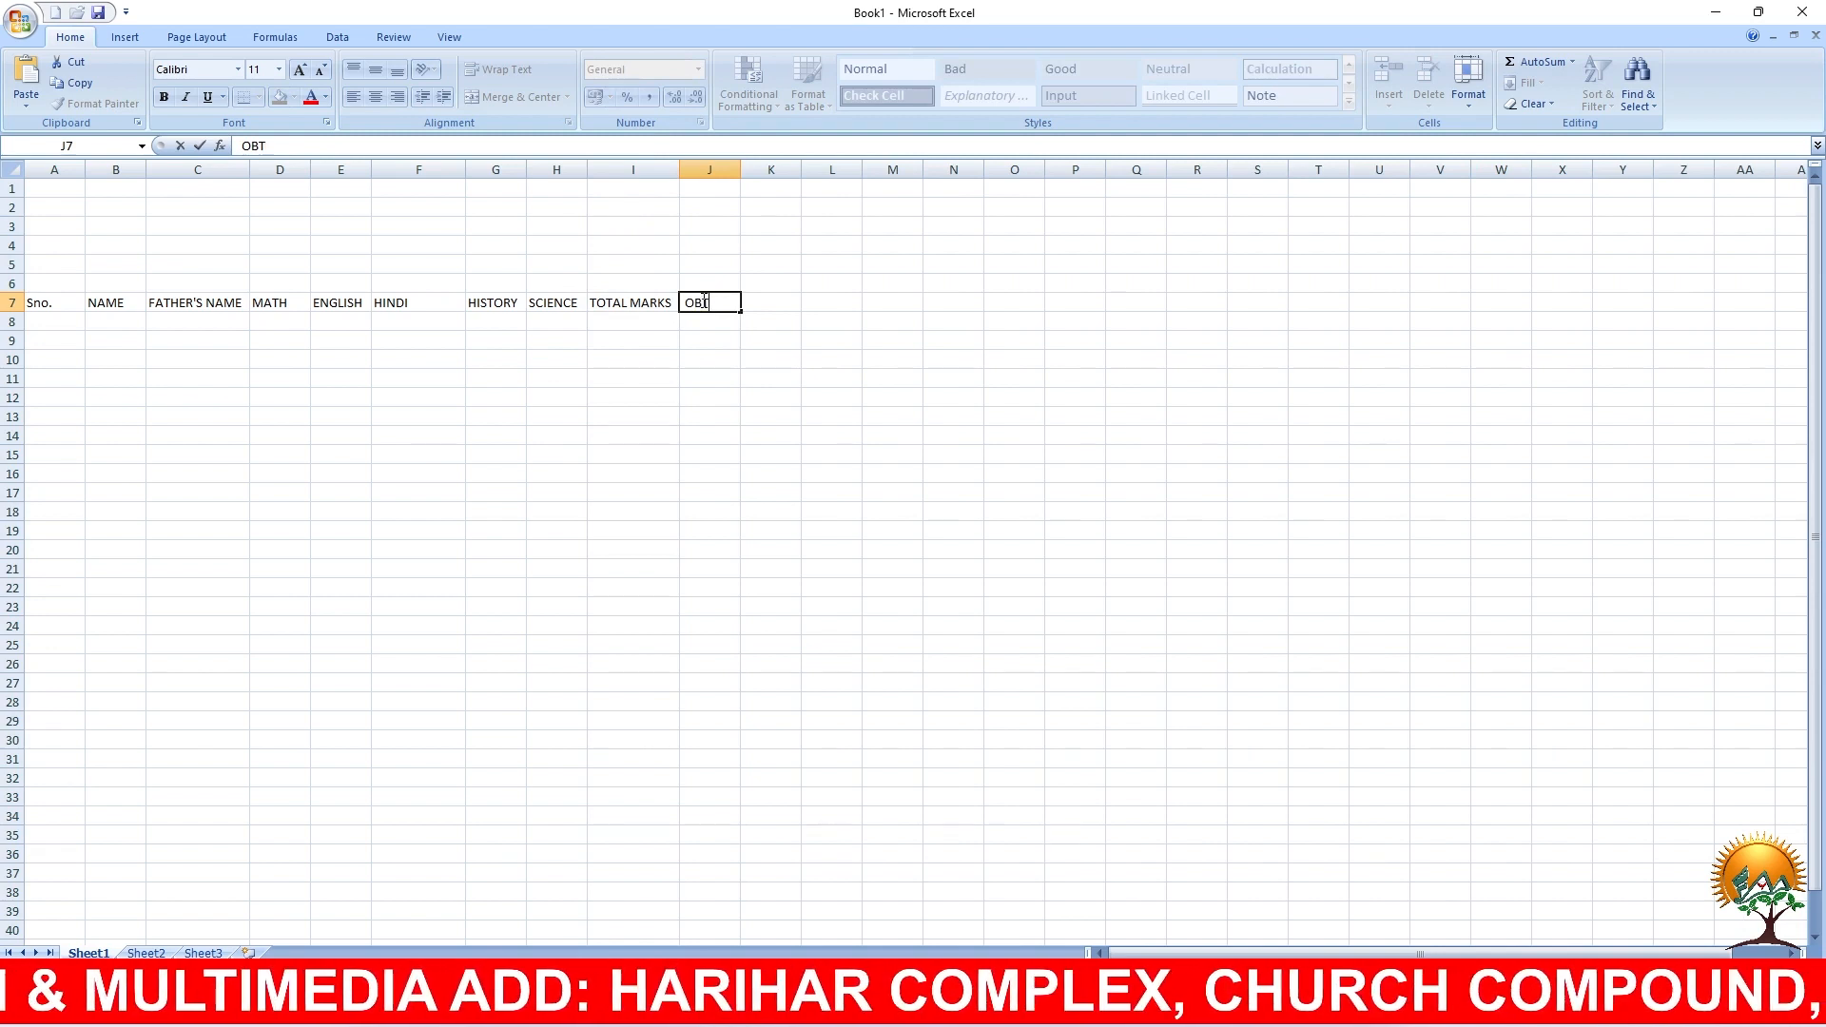
type("AIN ")
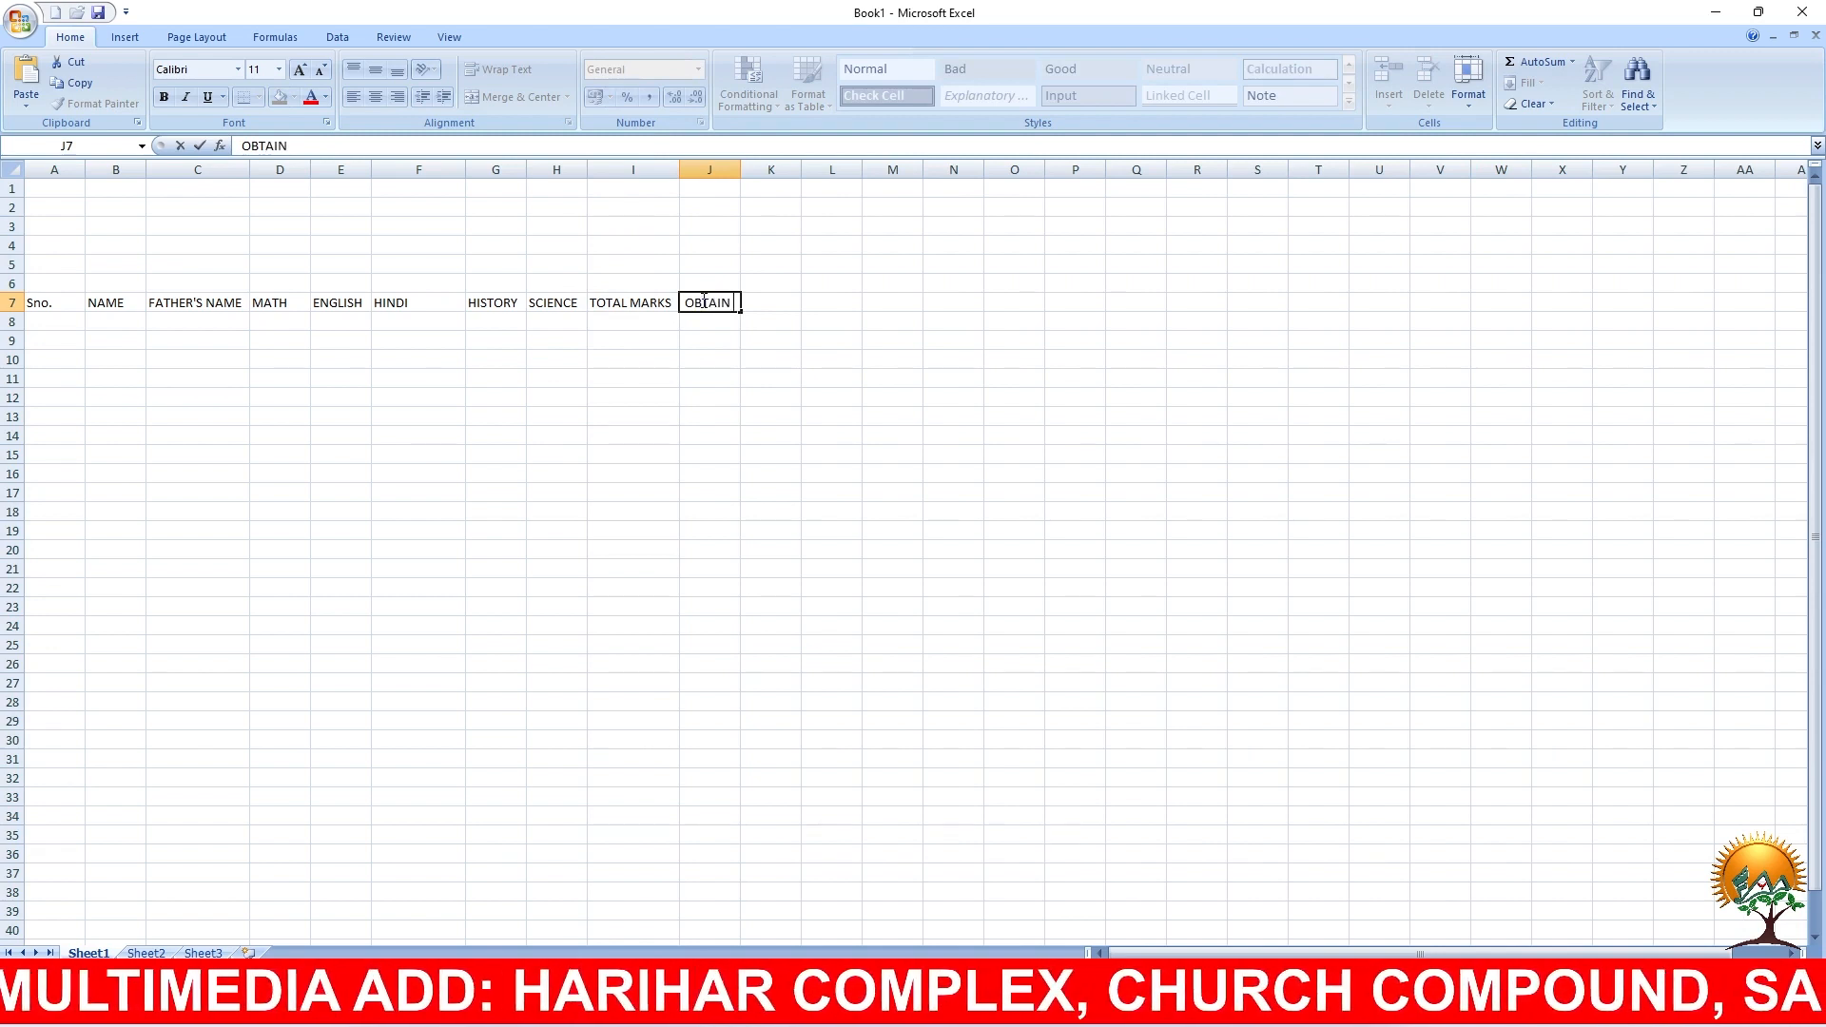
type("MAR")
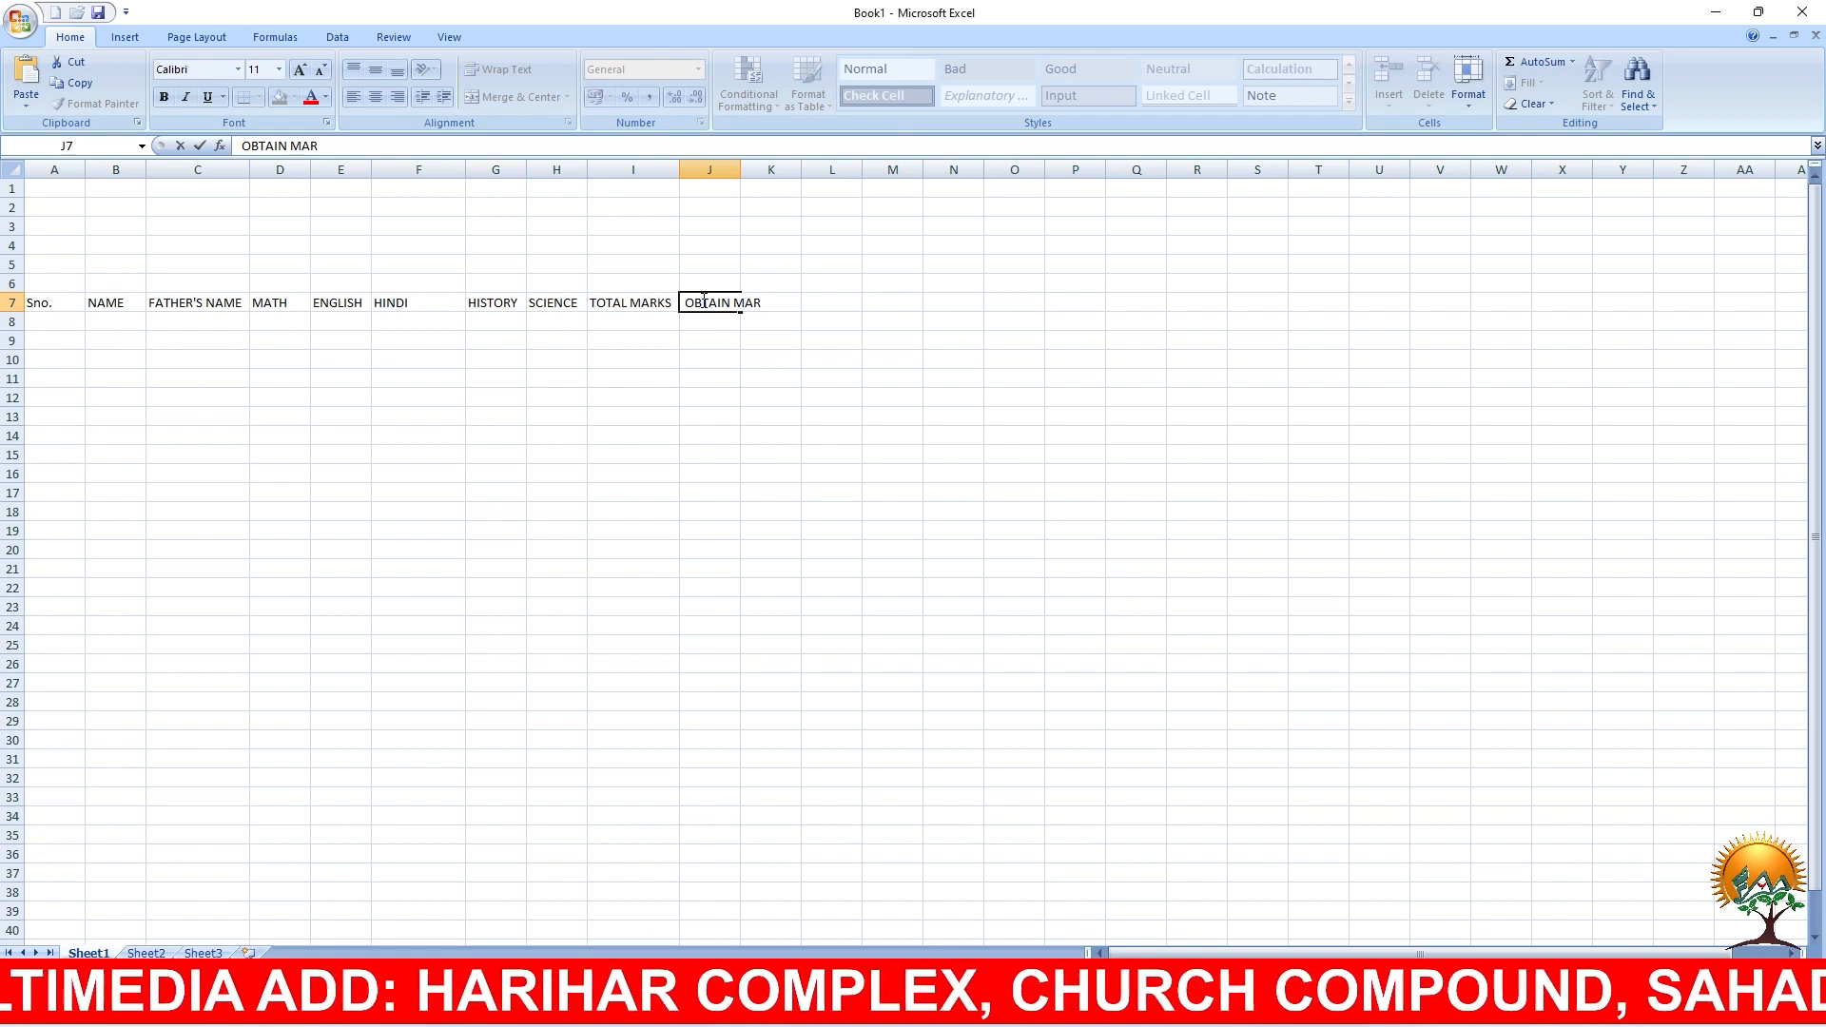
type("KS")
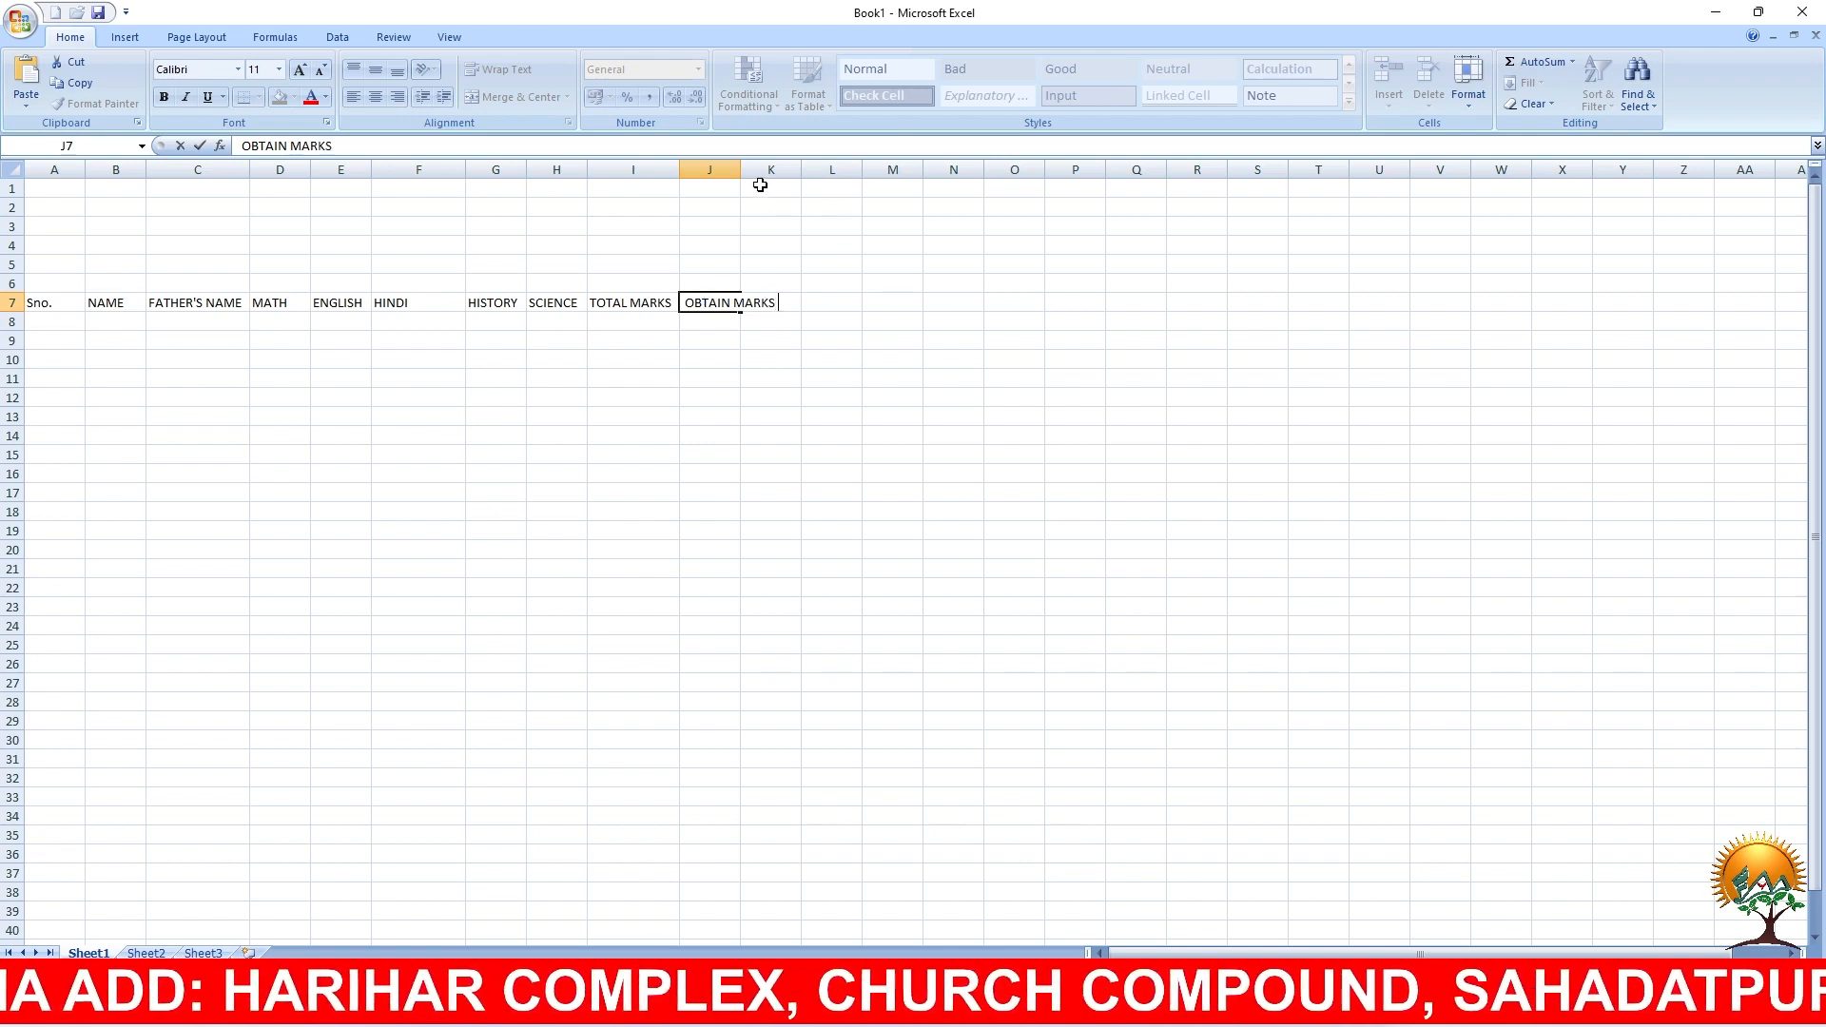
left_click(733, 170)
double_click(741, 169)
Step: Enter the heading PERCENTGE in cell K7 and widen column K to fit it
left_click(813, 309)
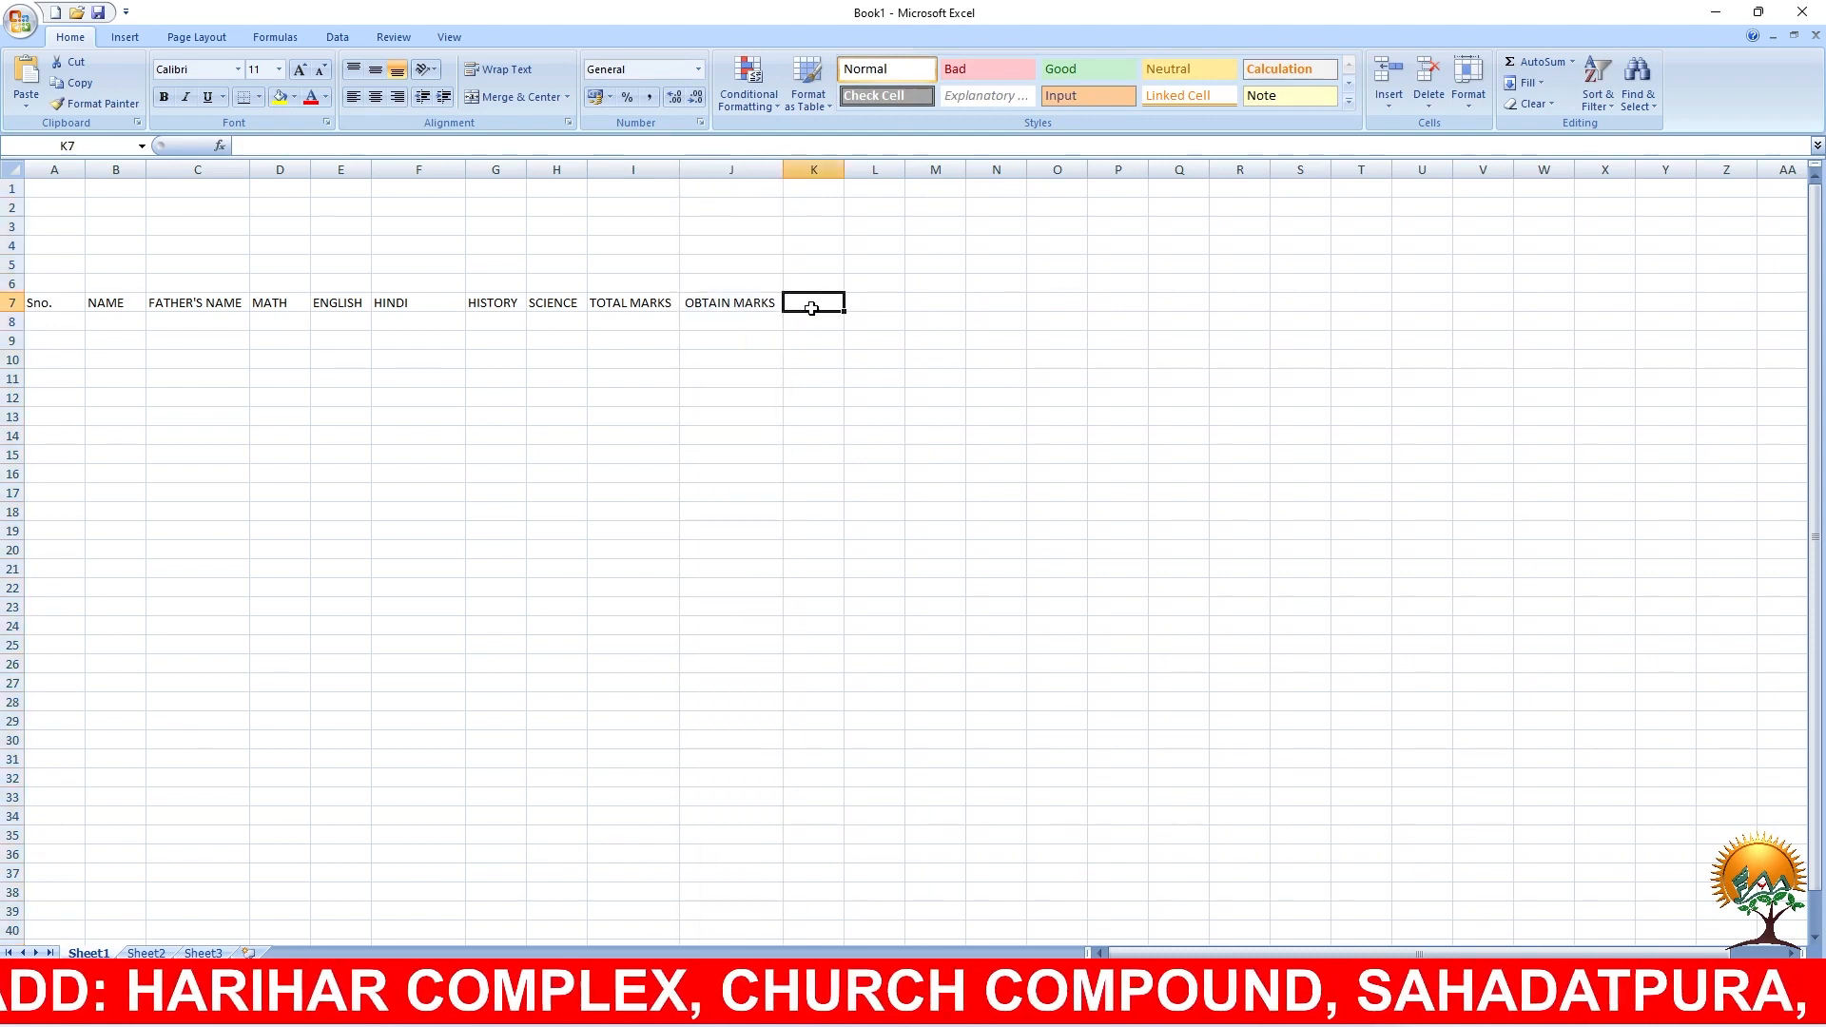
type("PRE")
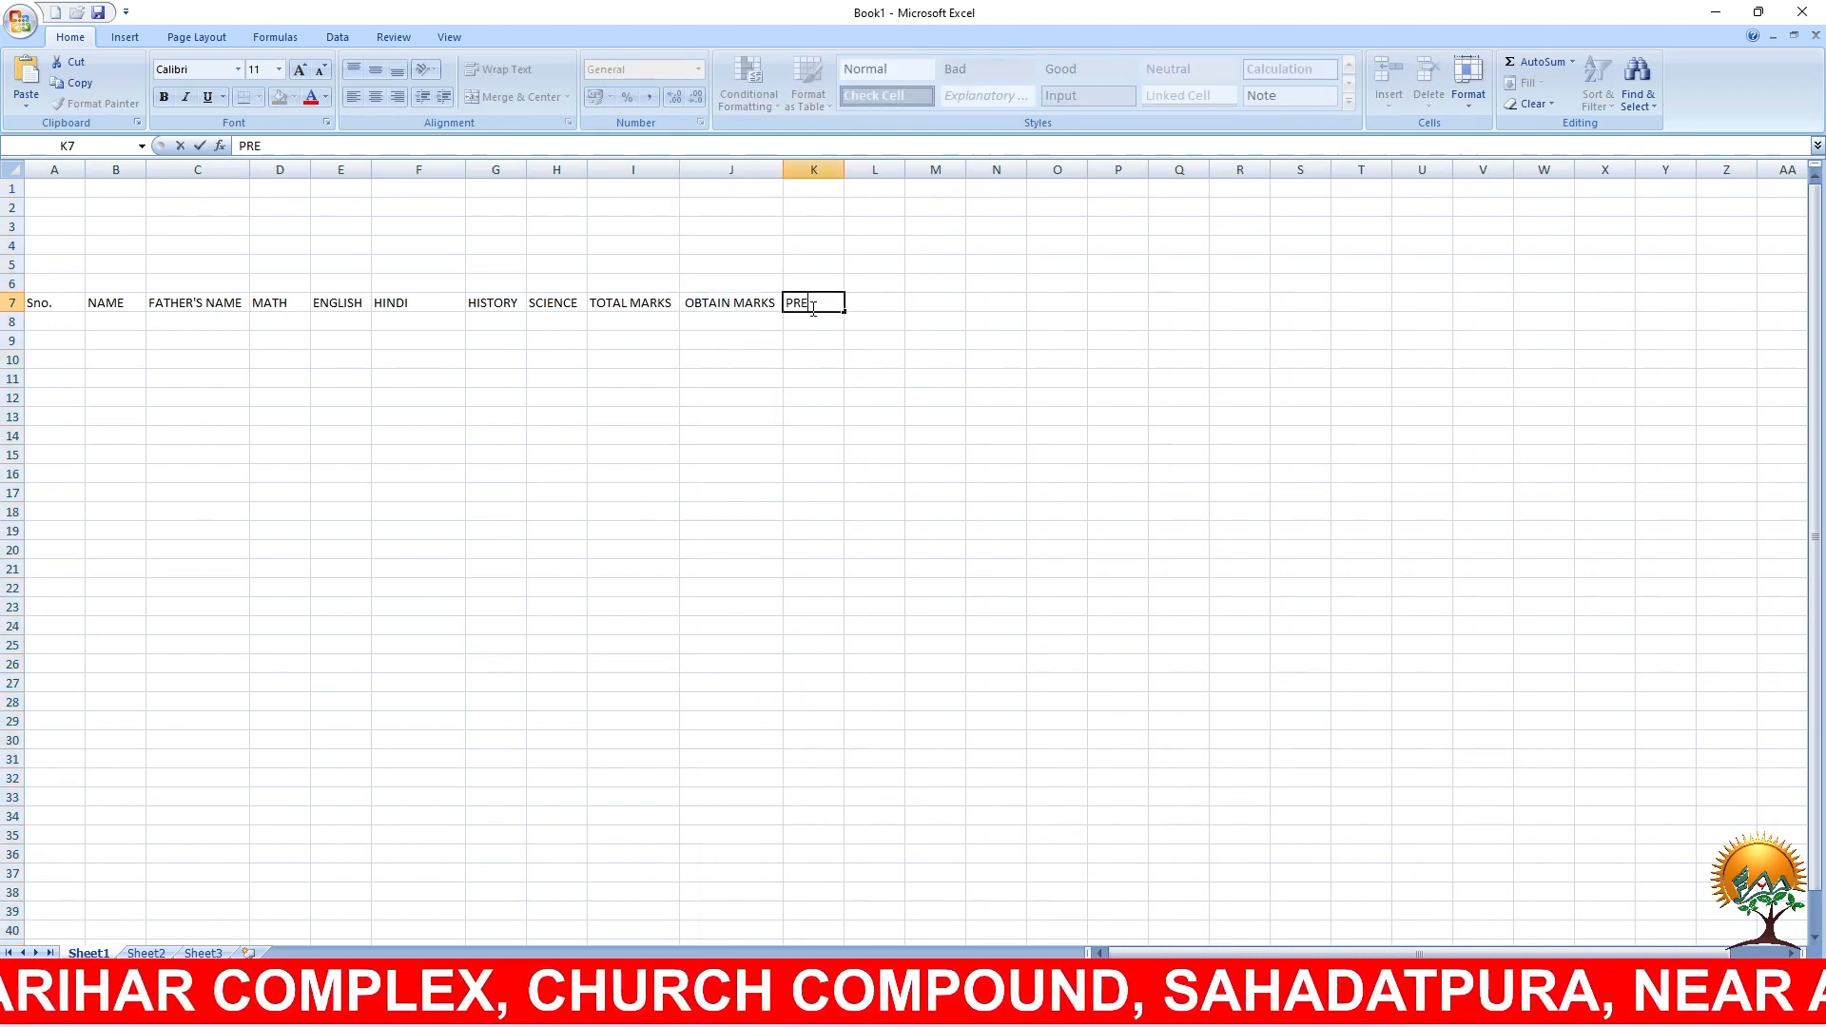
key("BackSpace")
type("ER")
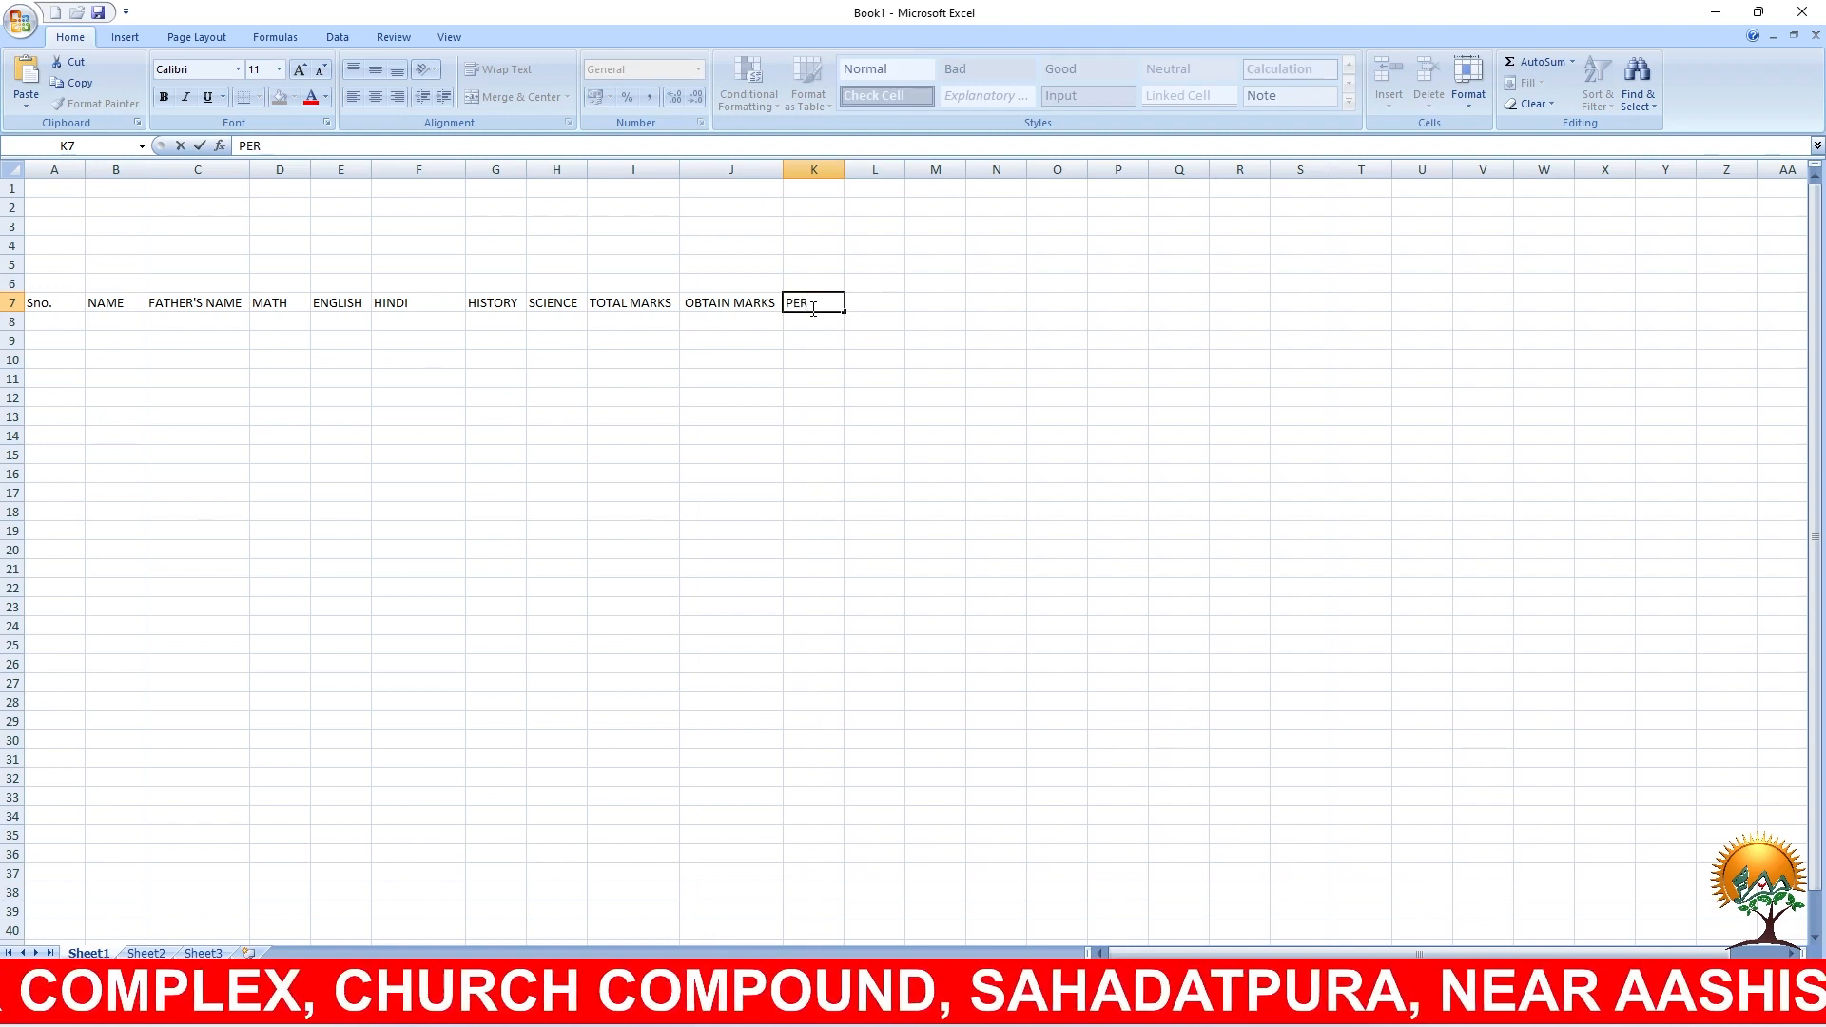
type("CENTGE")
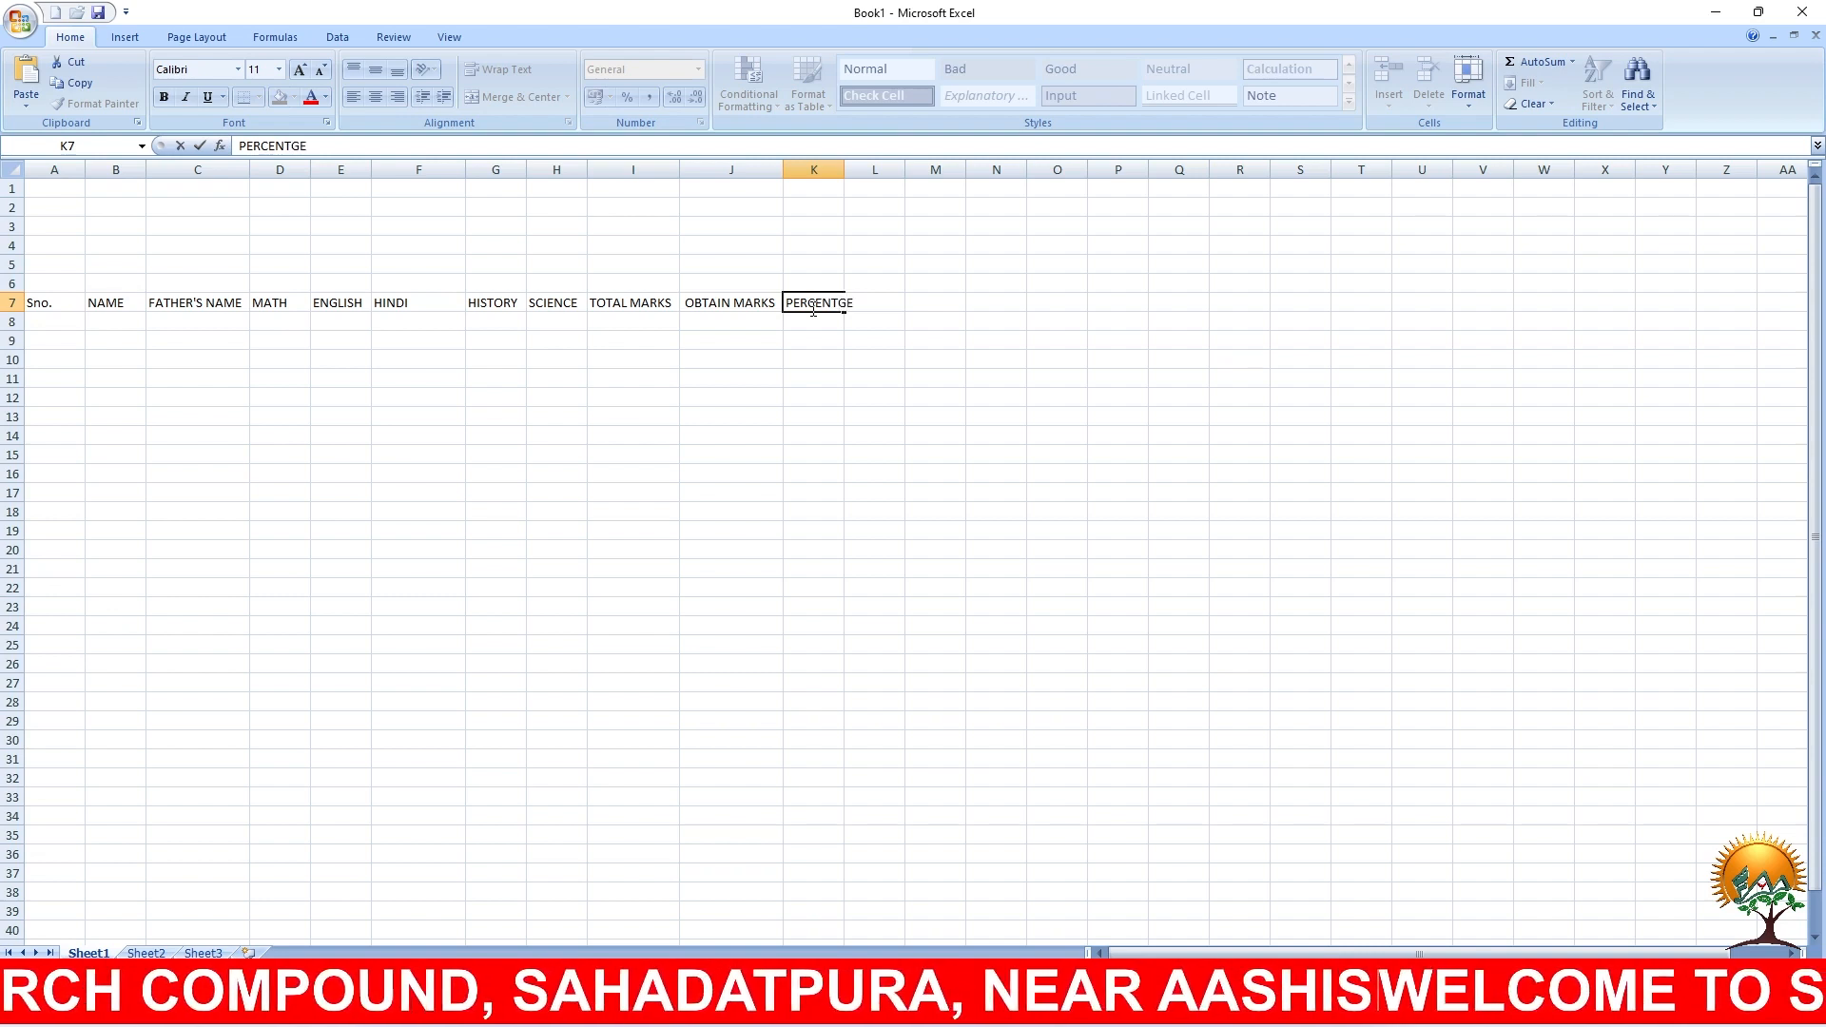
left_click(853, 359)
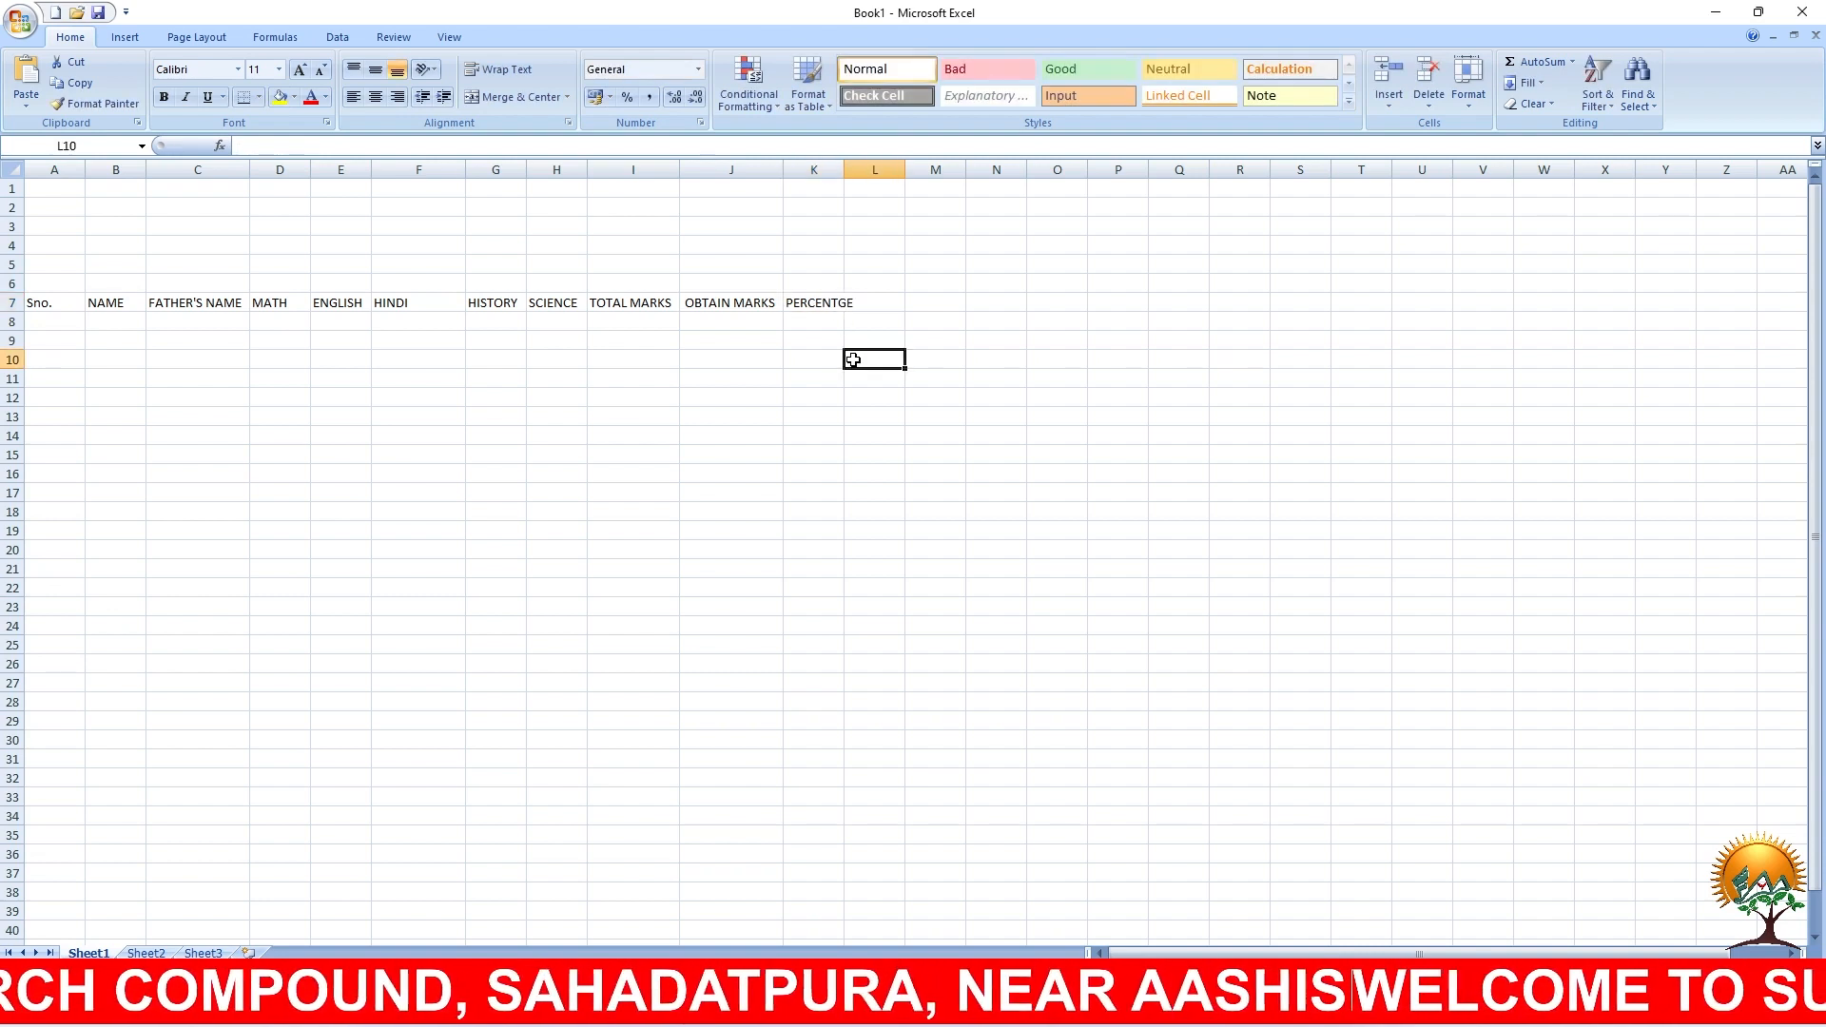
left_click(821, 302)
left_click_drag(847, 169, 860, 170)
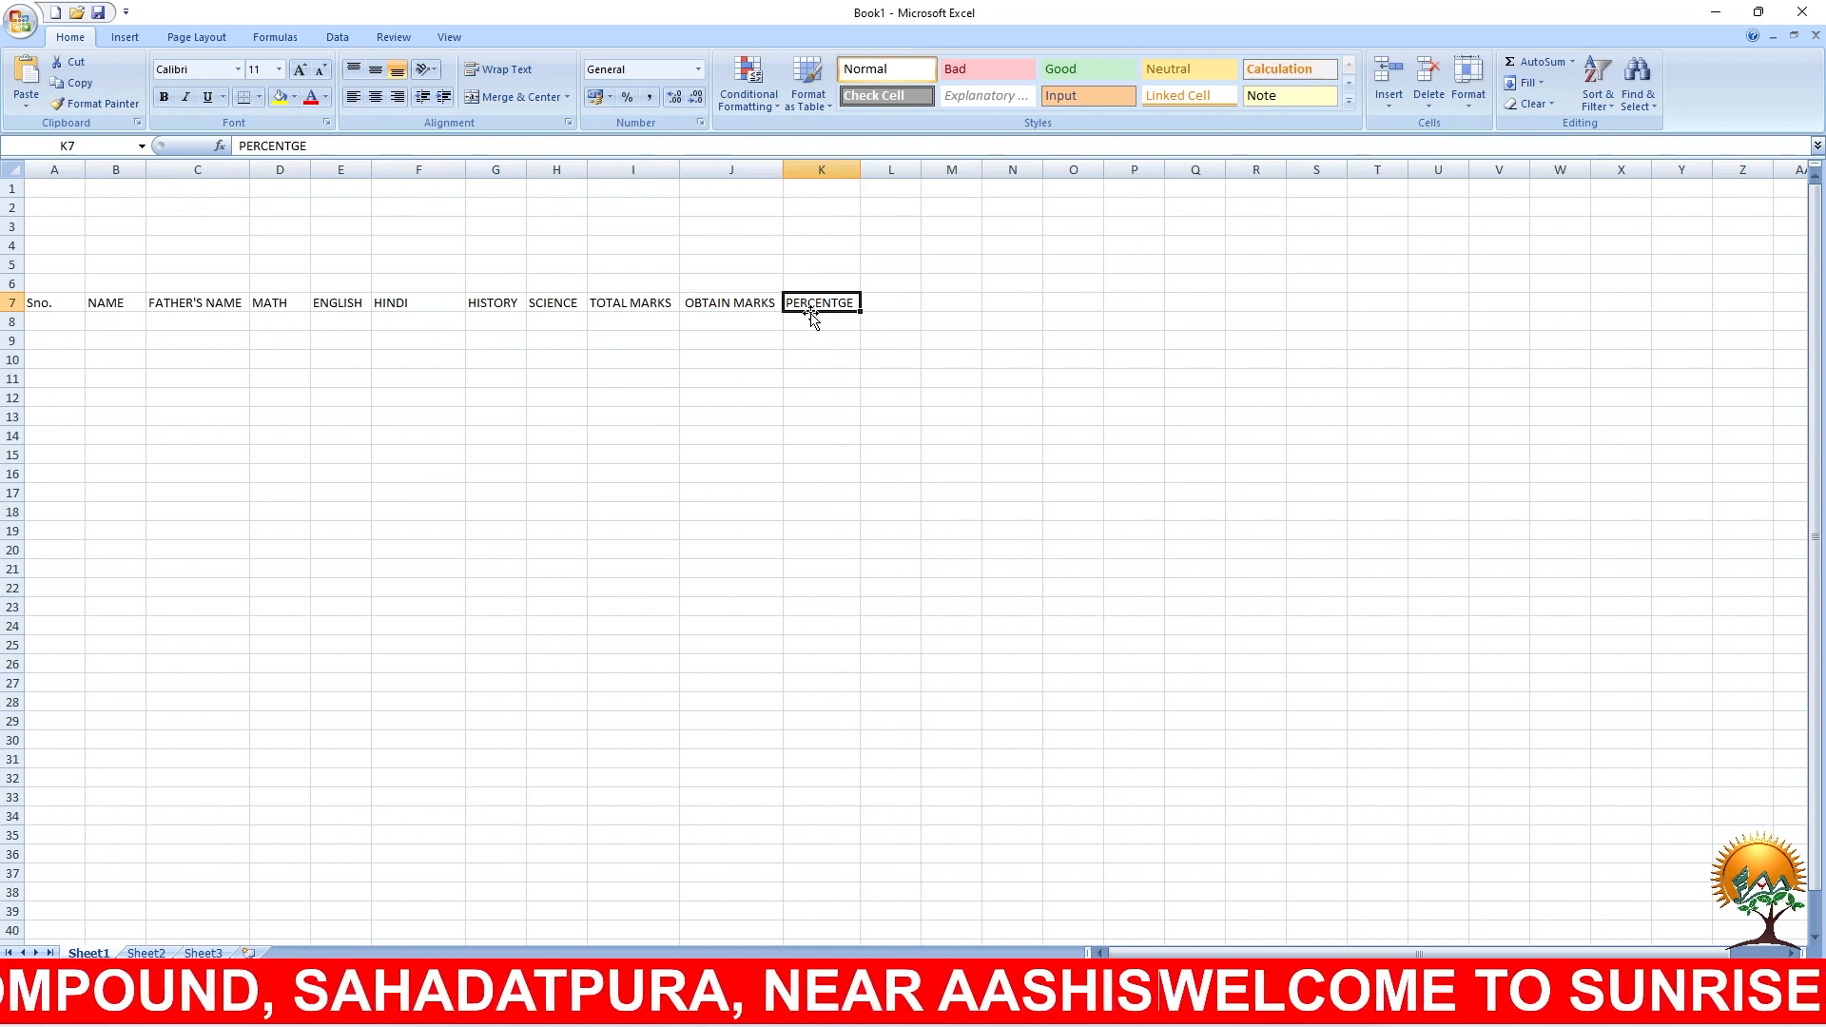
Step: Enter the headings RESULT in cell L7 and RANK in cell M7
left_click(874, 303)
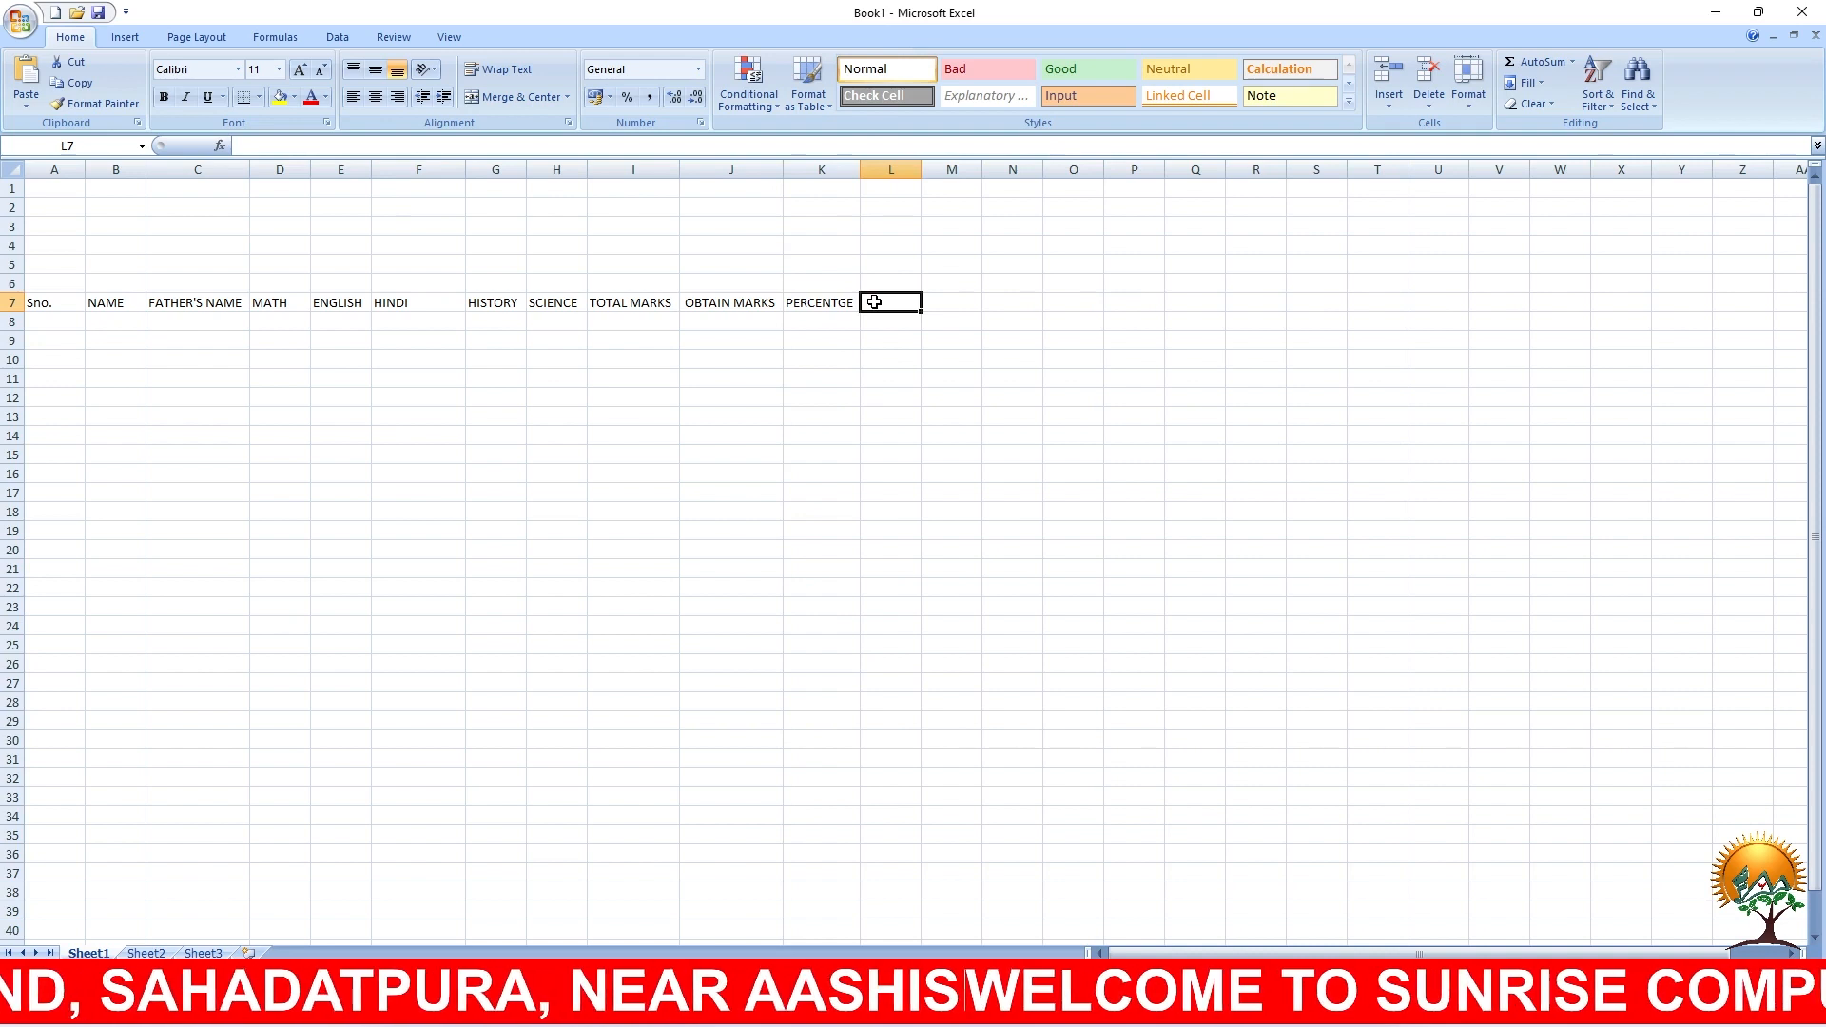
type("RES")
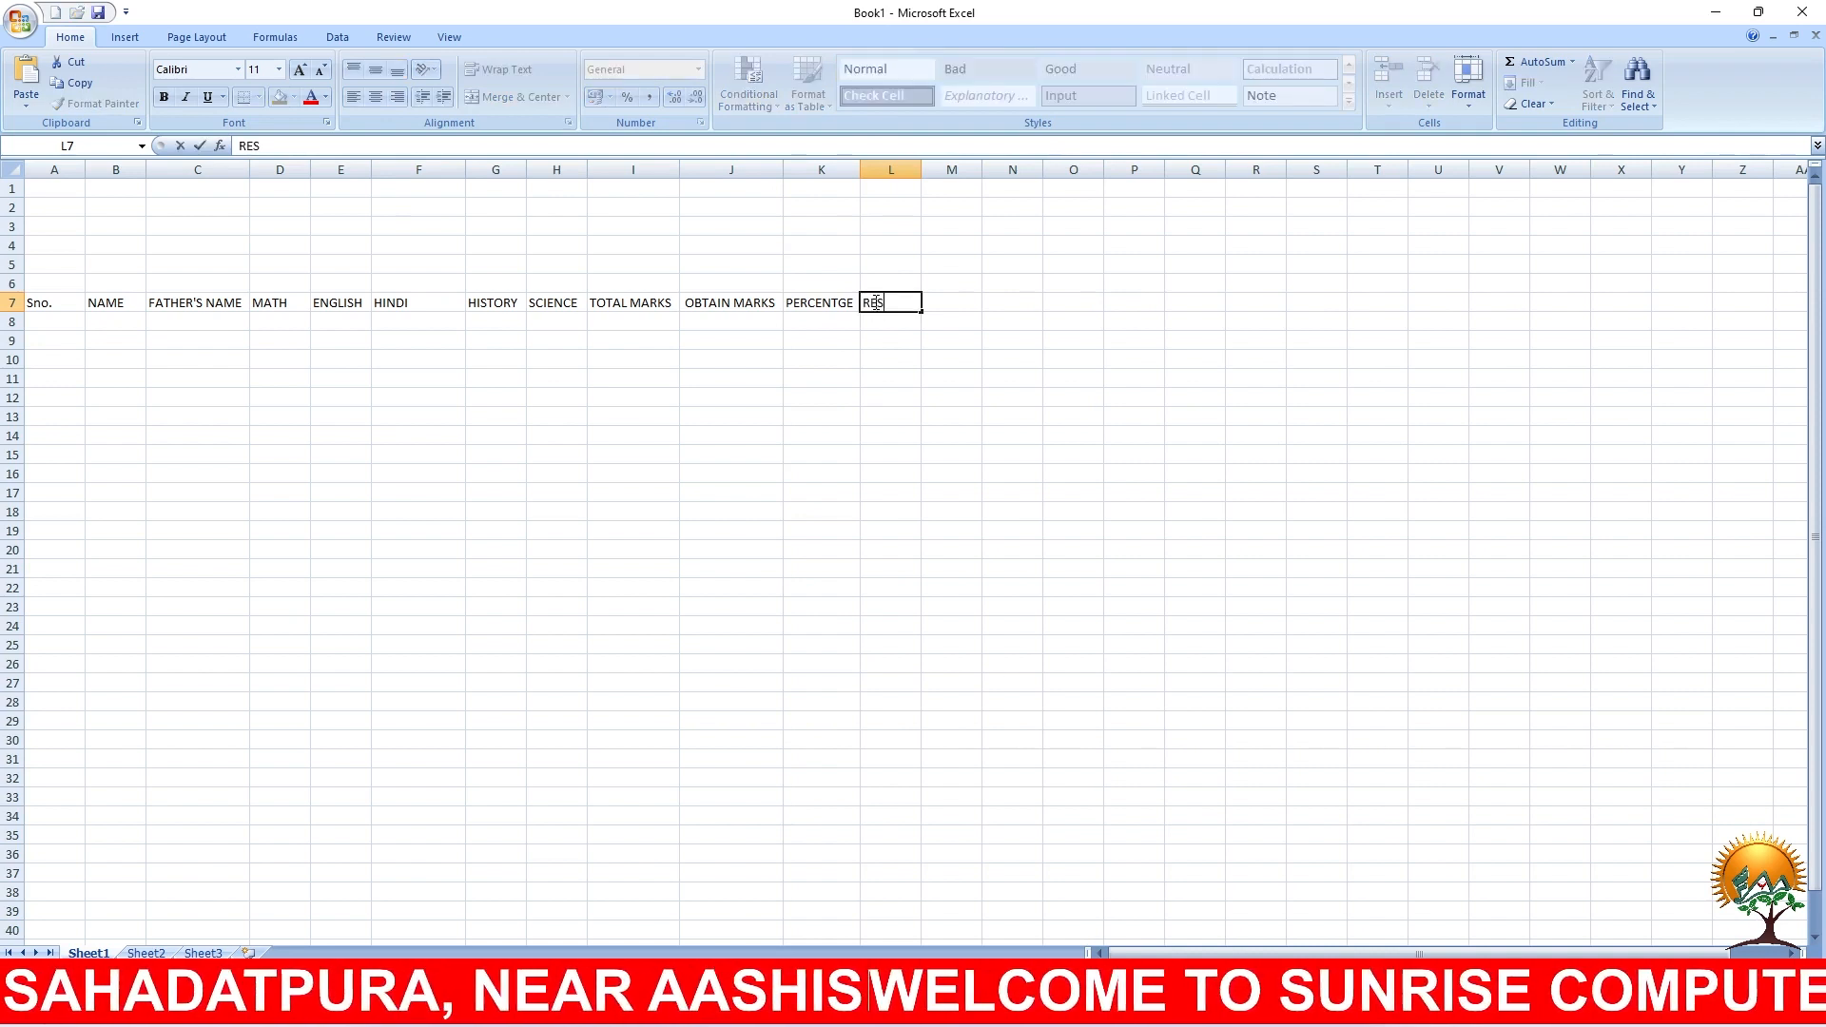
type("ULT")
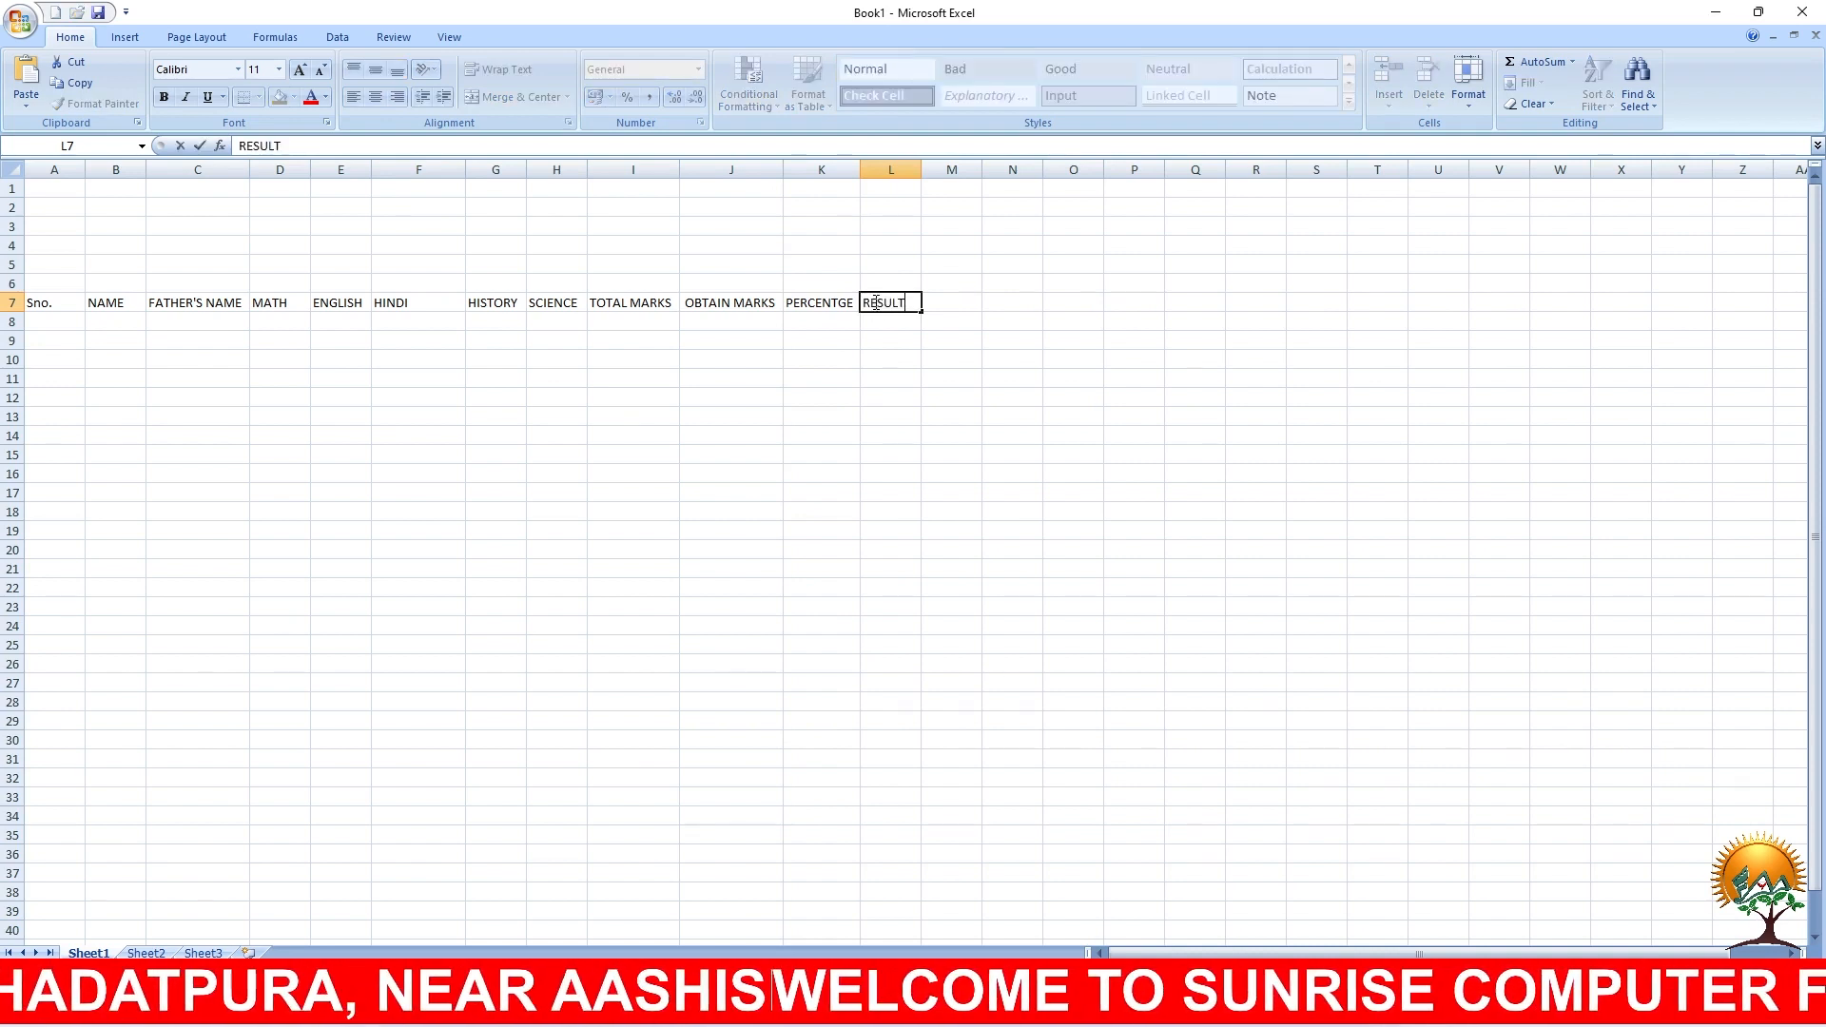
key("Tab")
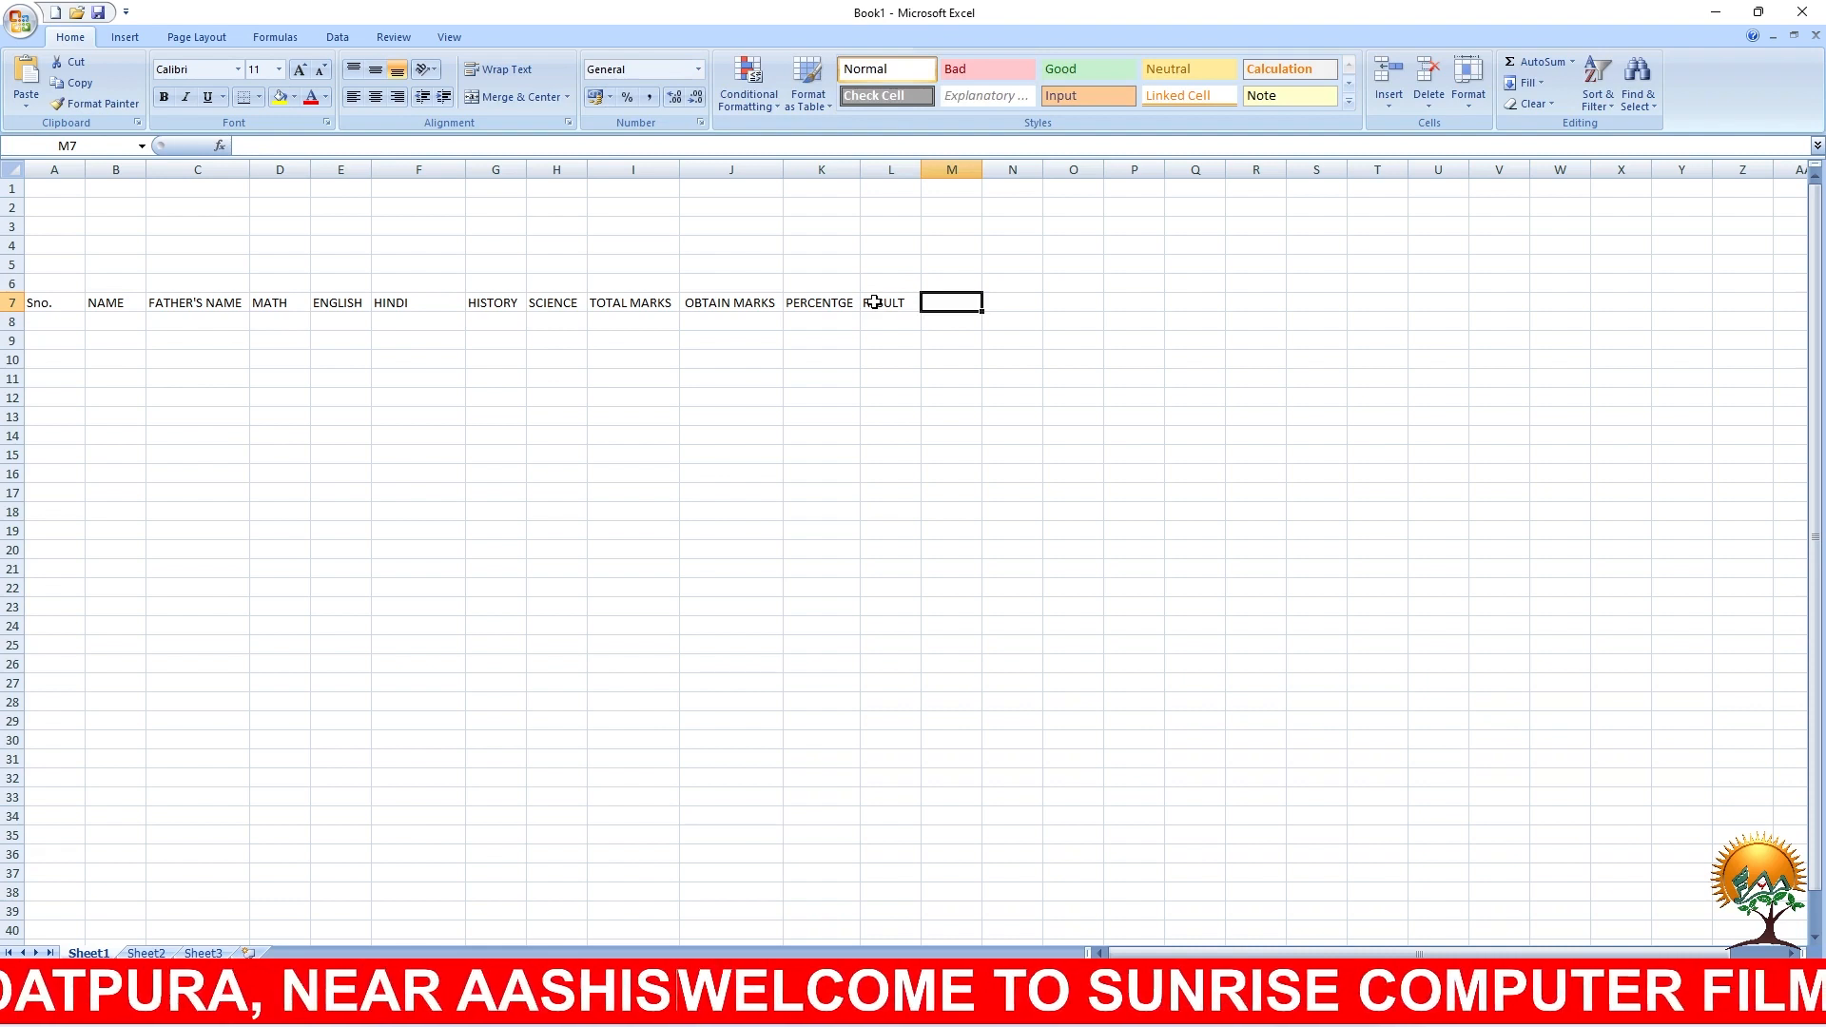
type("RANK")
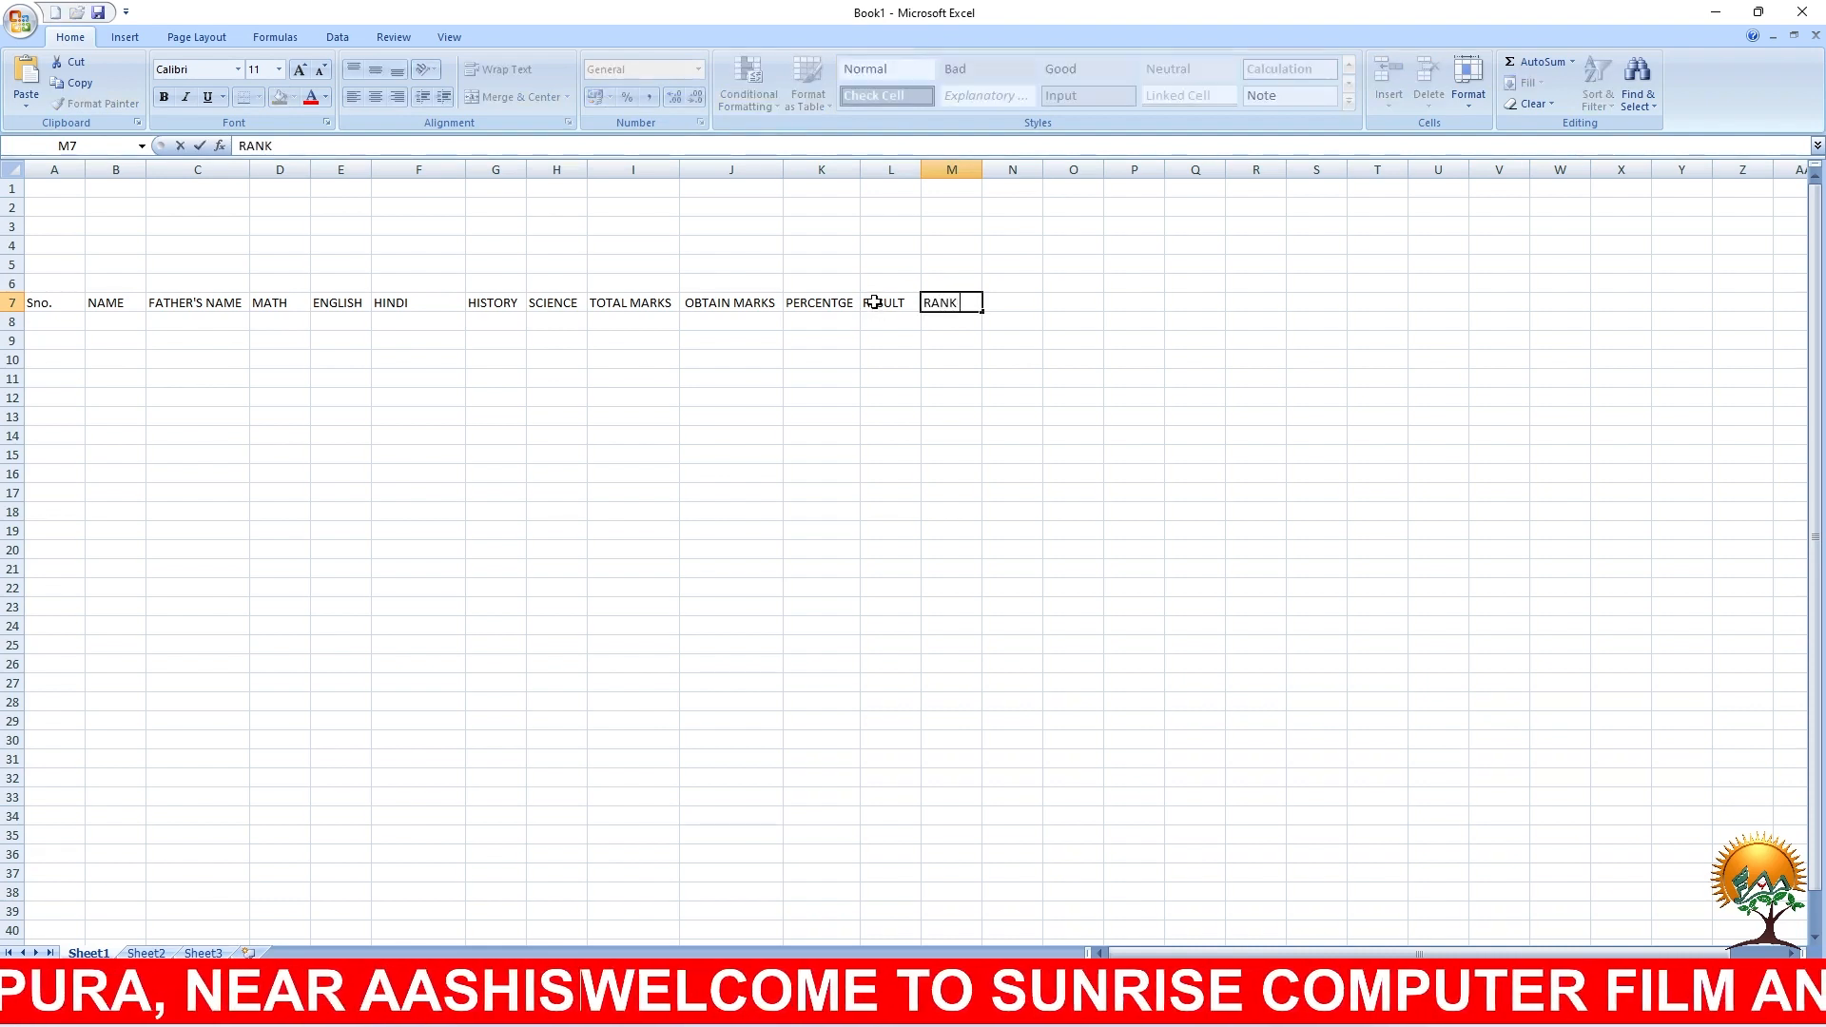
type(" GRADE")
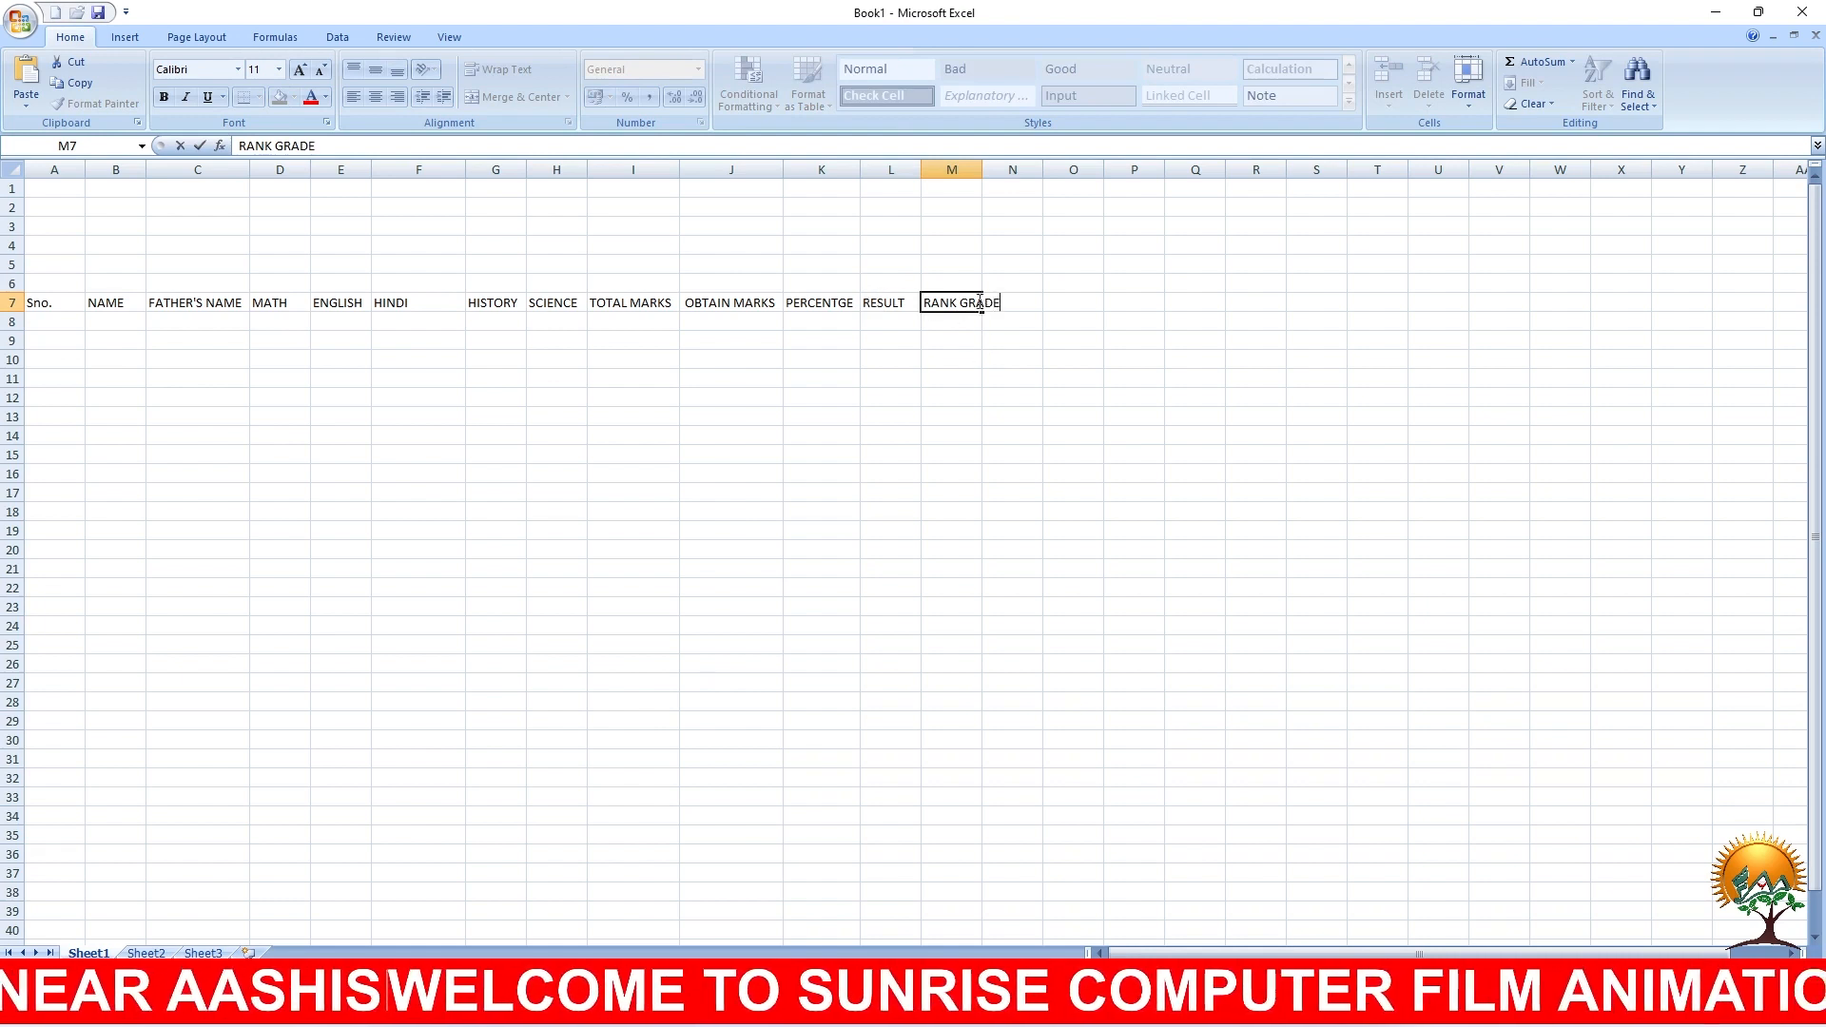
left_click_drag(960, 303, 1003, 304)
key("BackSpace")
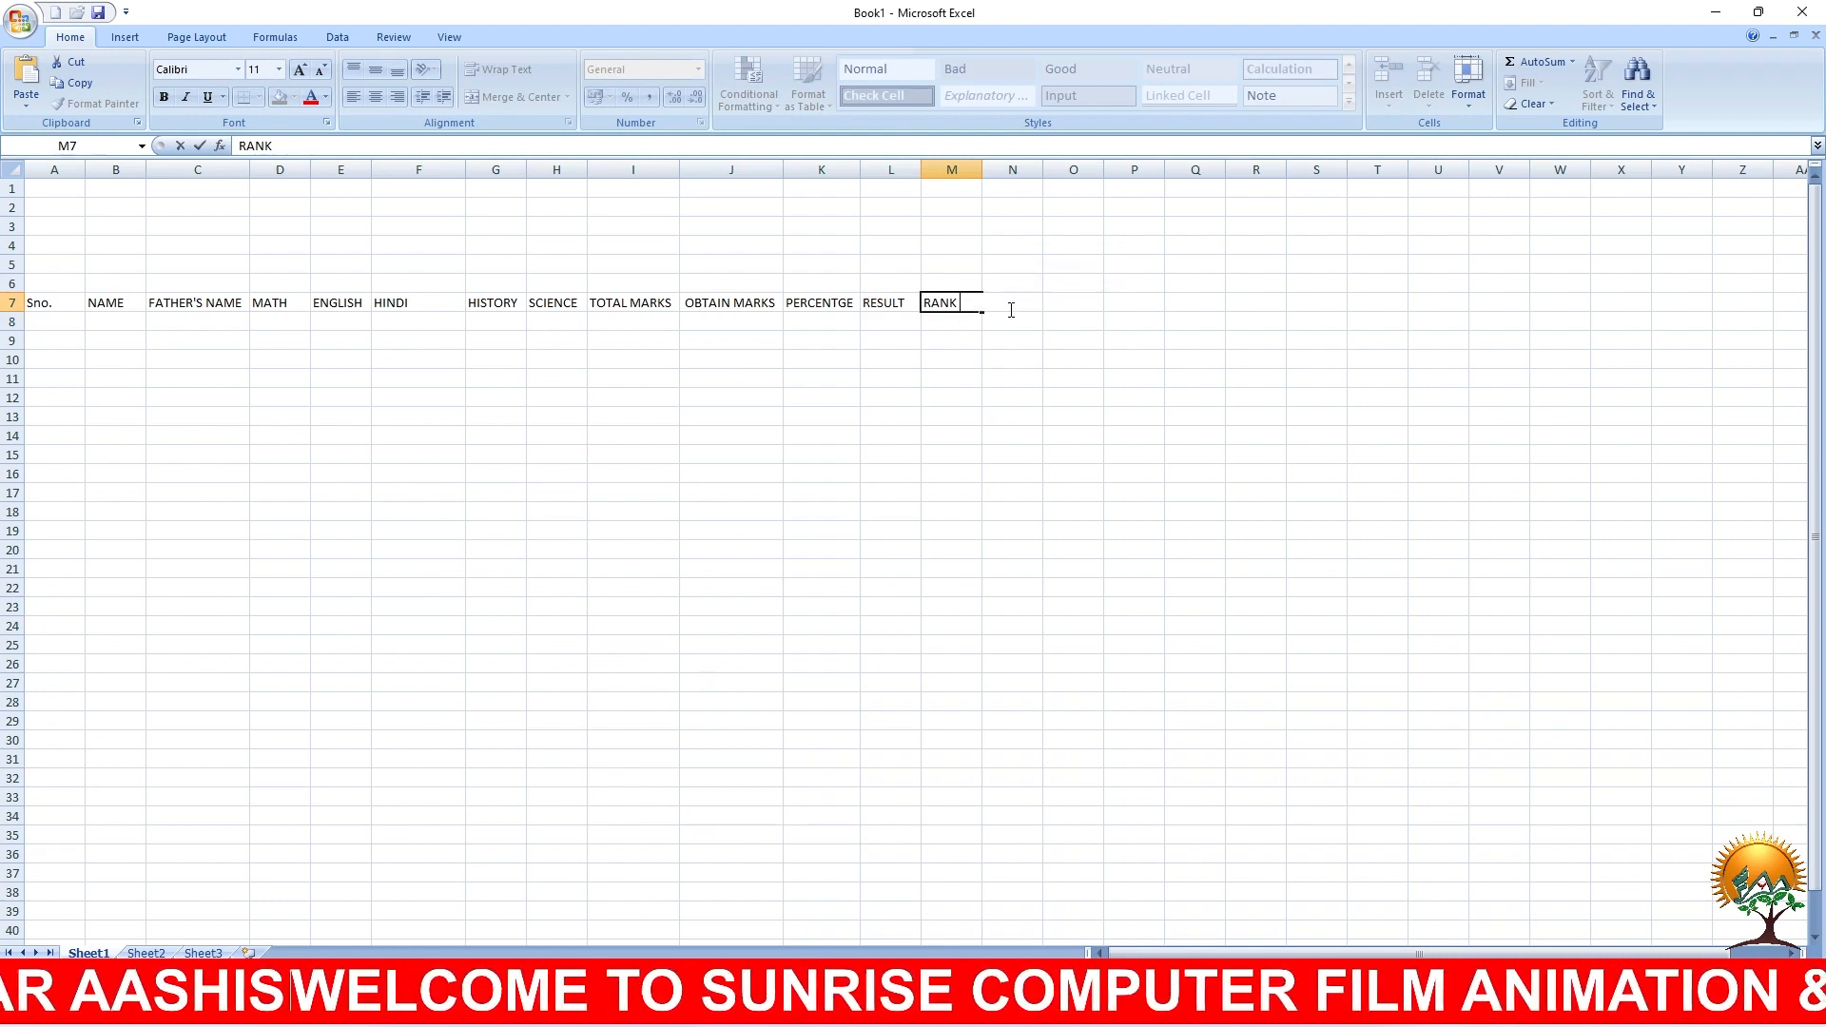
Step: Enter the heading GRADE in cell N7
left_click(1040, 360)
left_click(1021, 302)
type("GRADE")
left_click(1014, 341)
left_click(46, 307)
left_click_drag(88, 306, 666, 304)
left_click(705, 411)
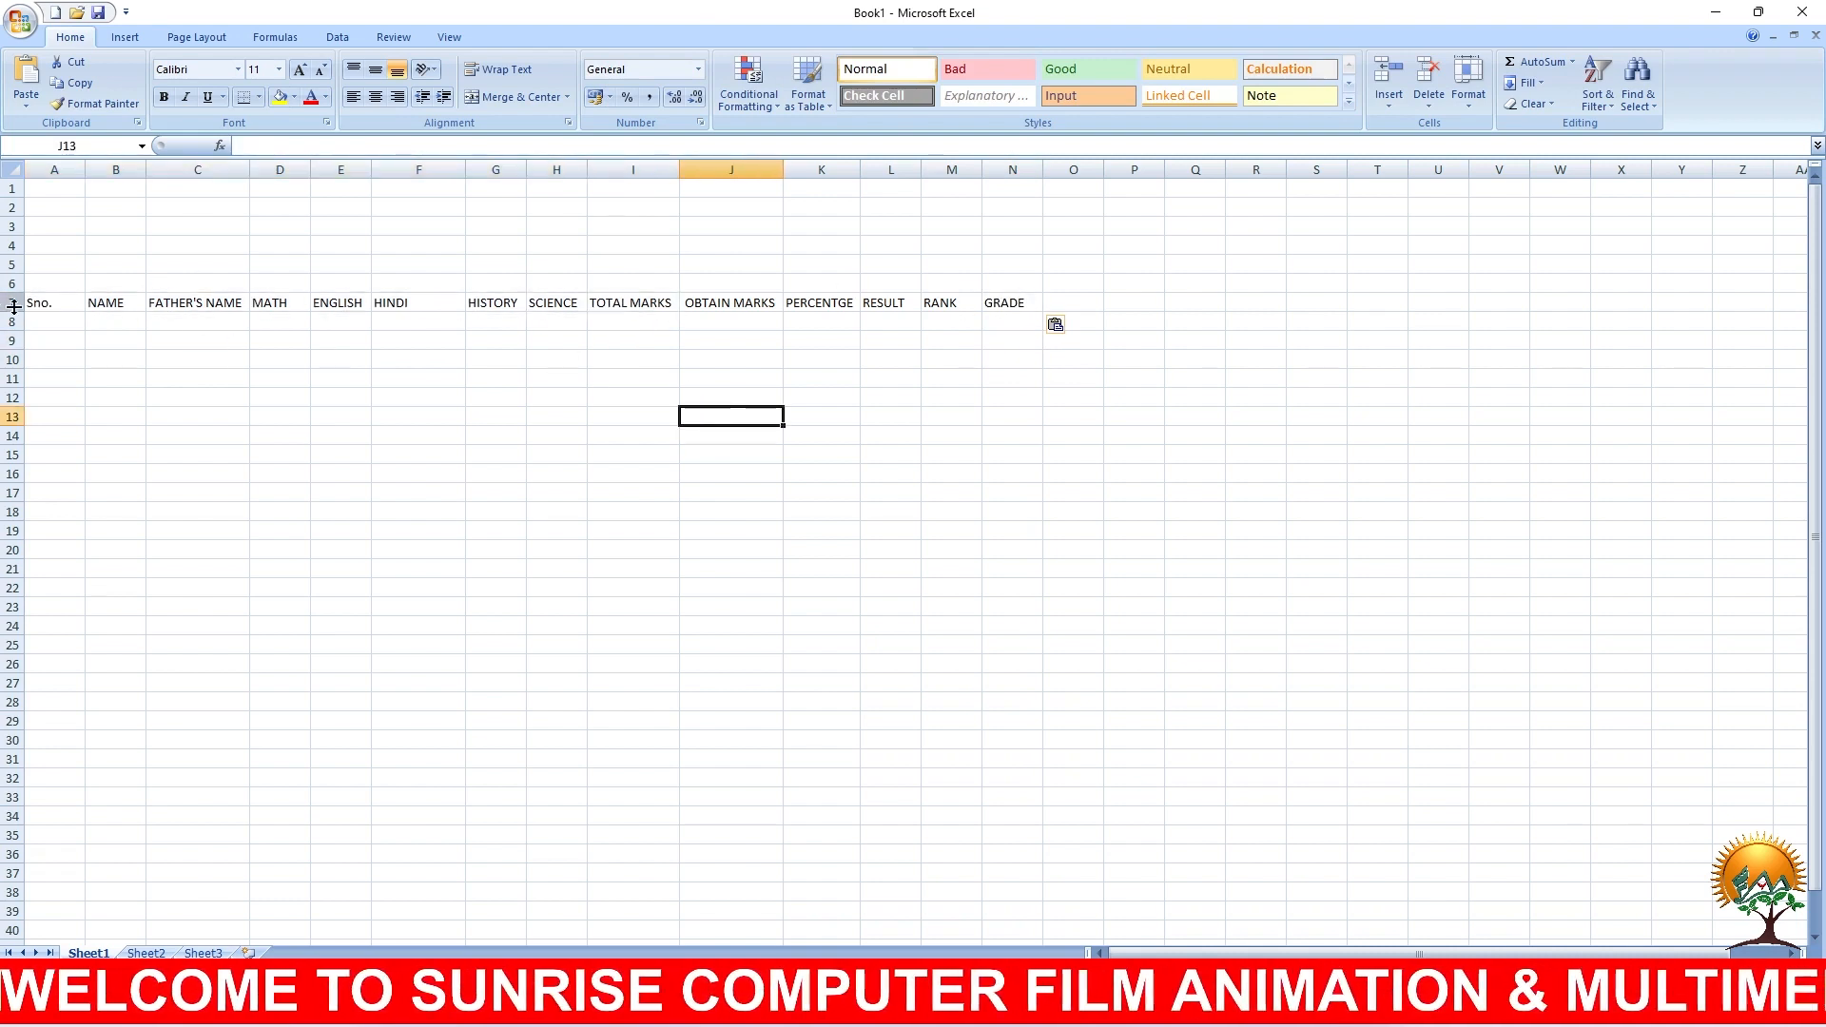
Step: Apply all borders and bold formatting to the heading row A7:N7
left_click_drag(36, 303, 1023, 303)
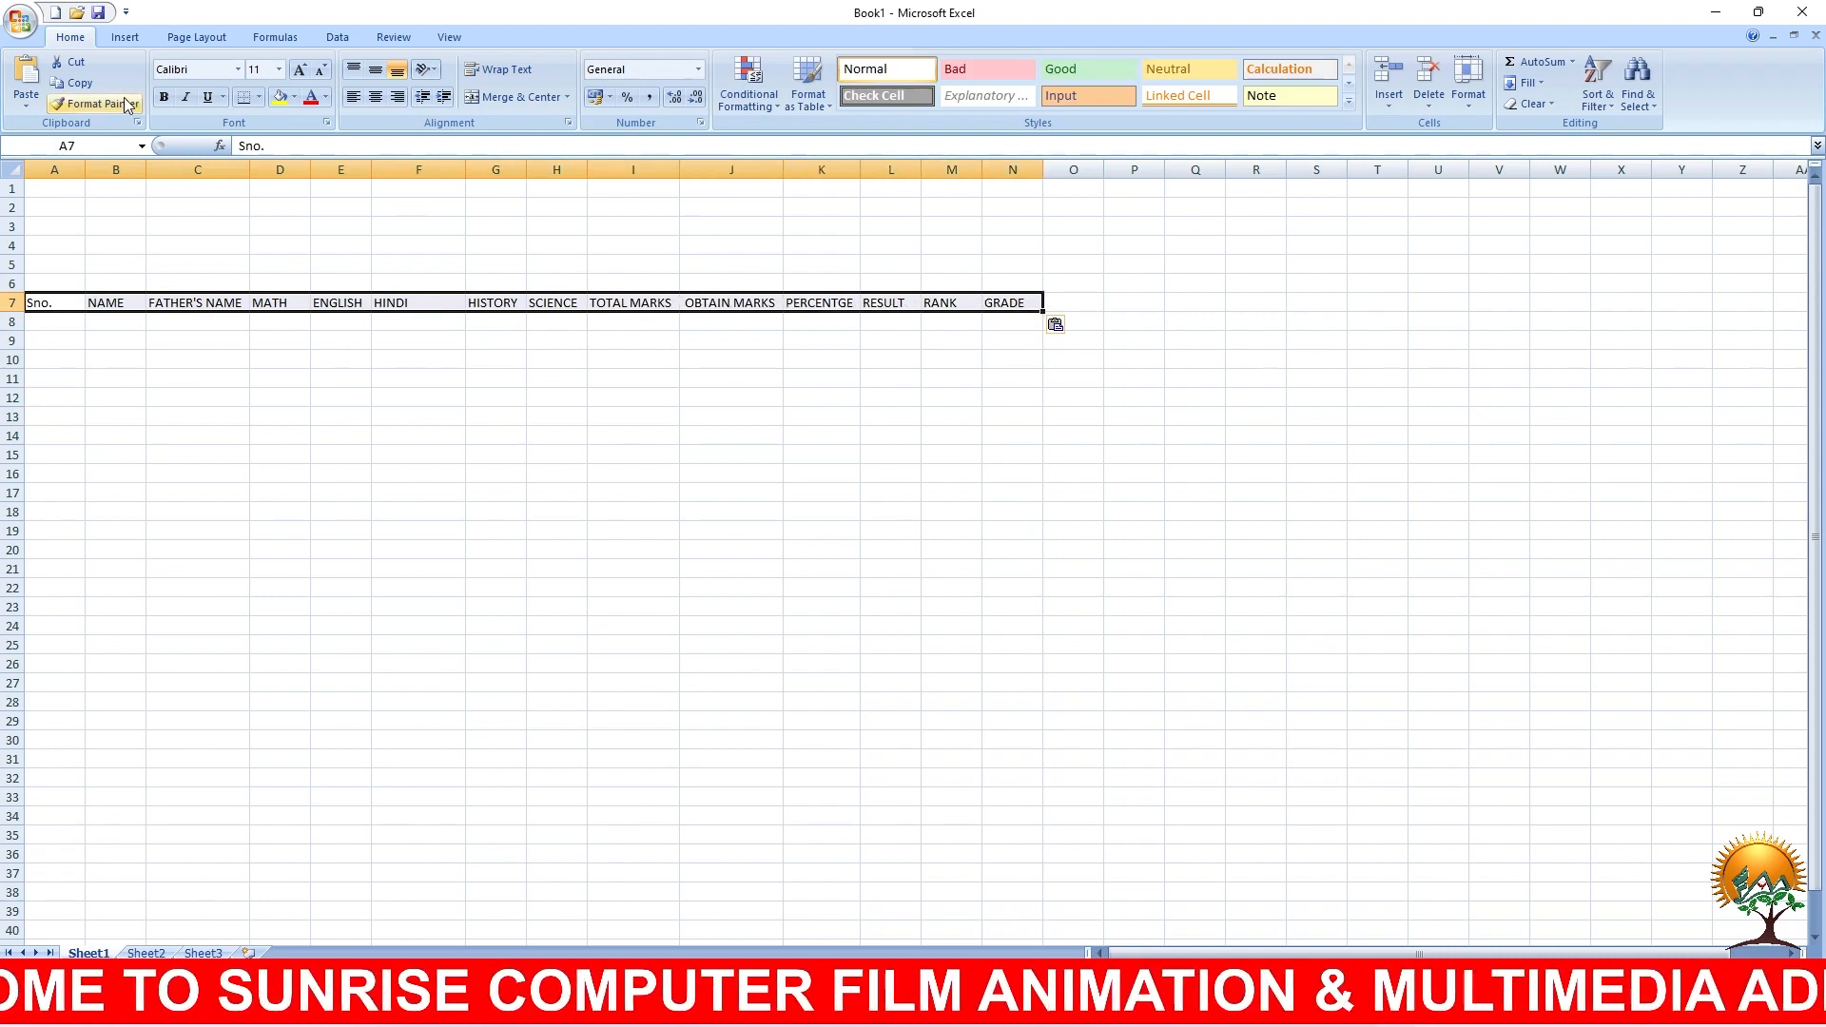
left_click(259, 98)
left_click(291, 248)
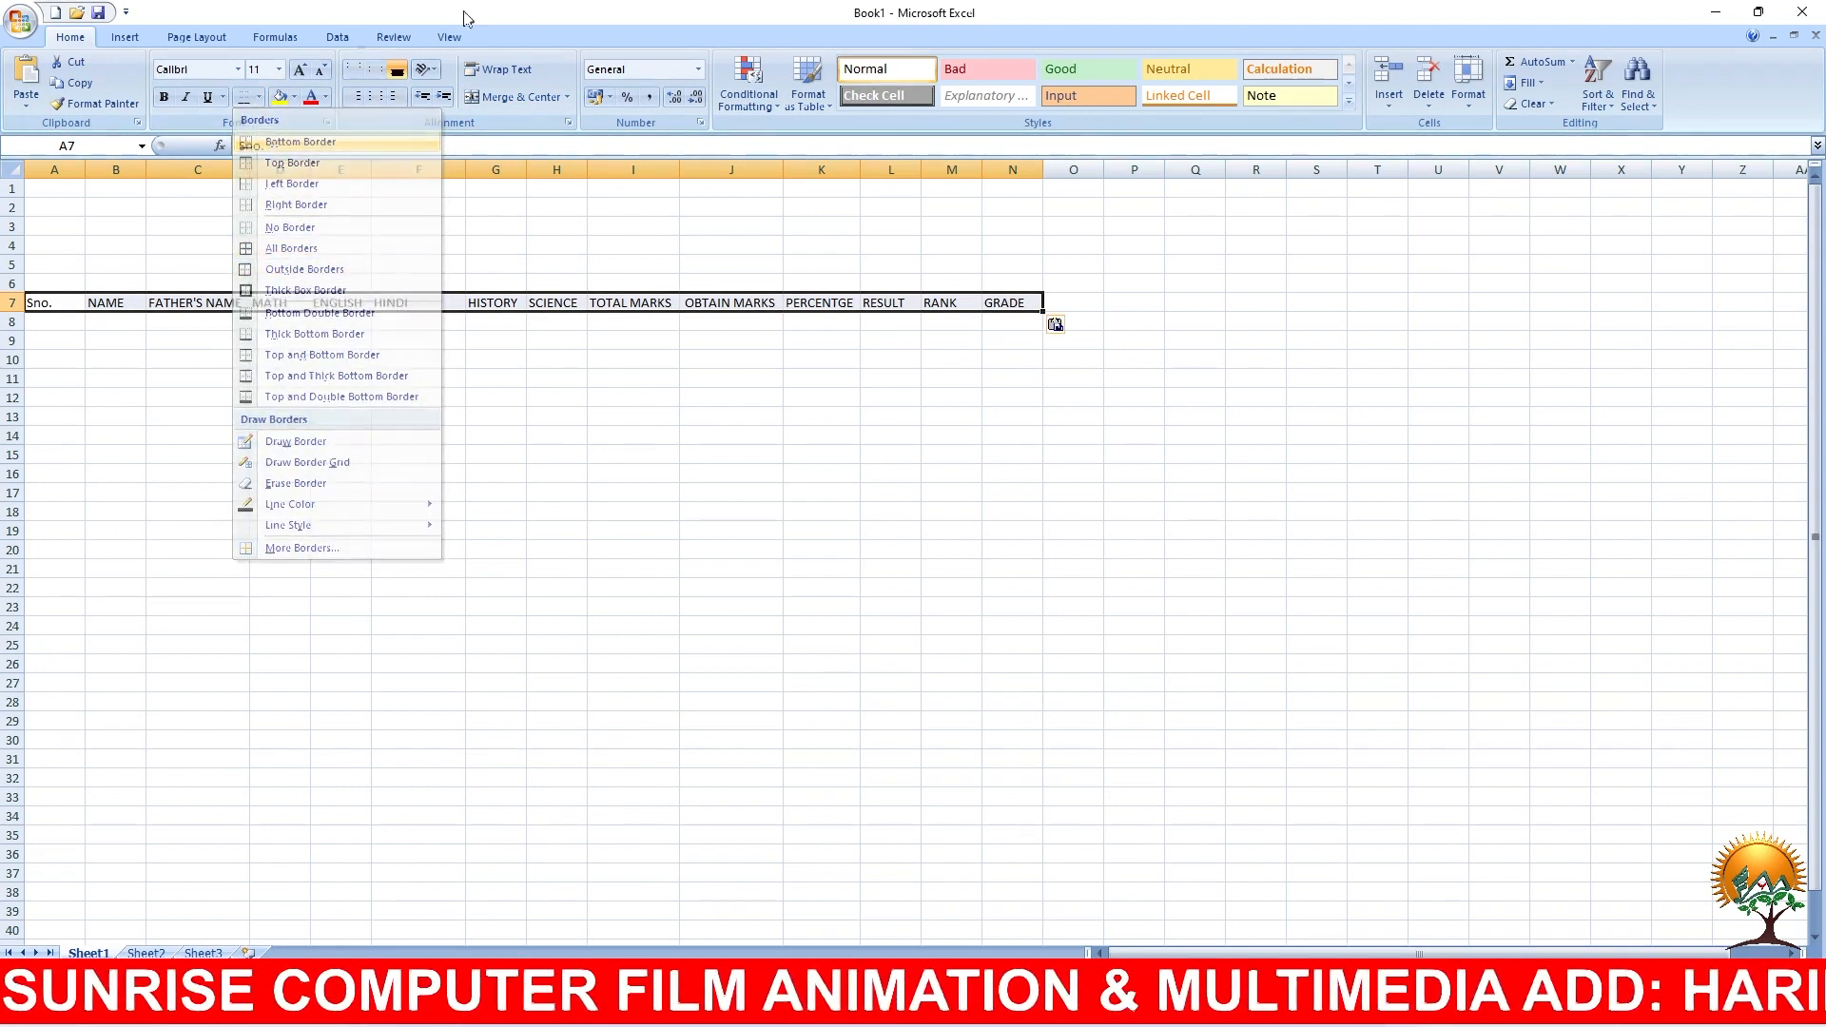
left_click(260, 97)
left_click(292, 248)
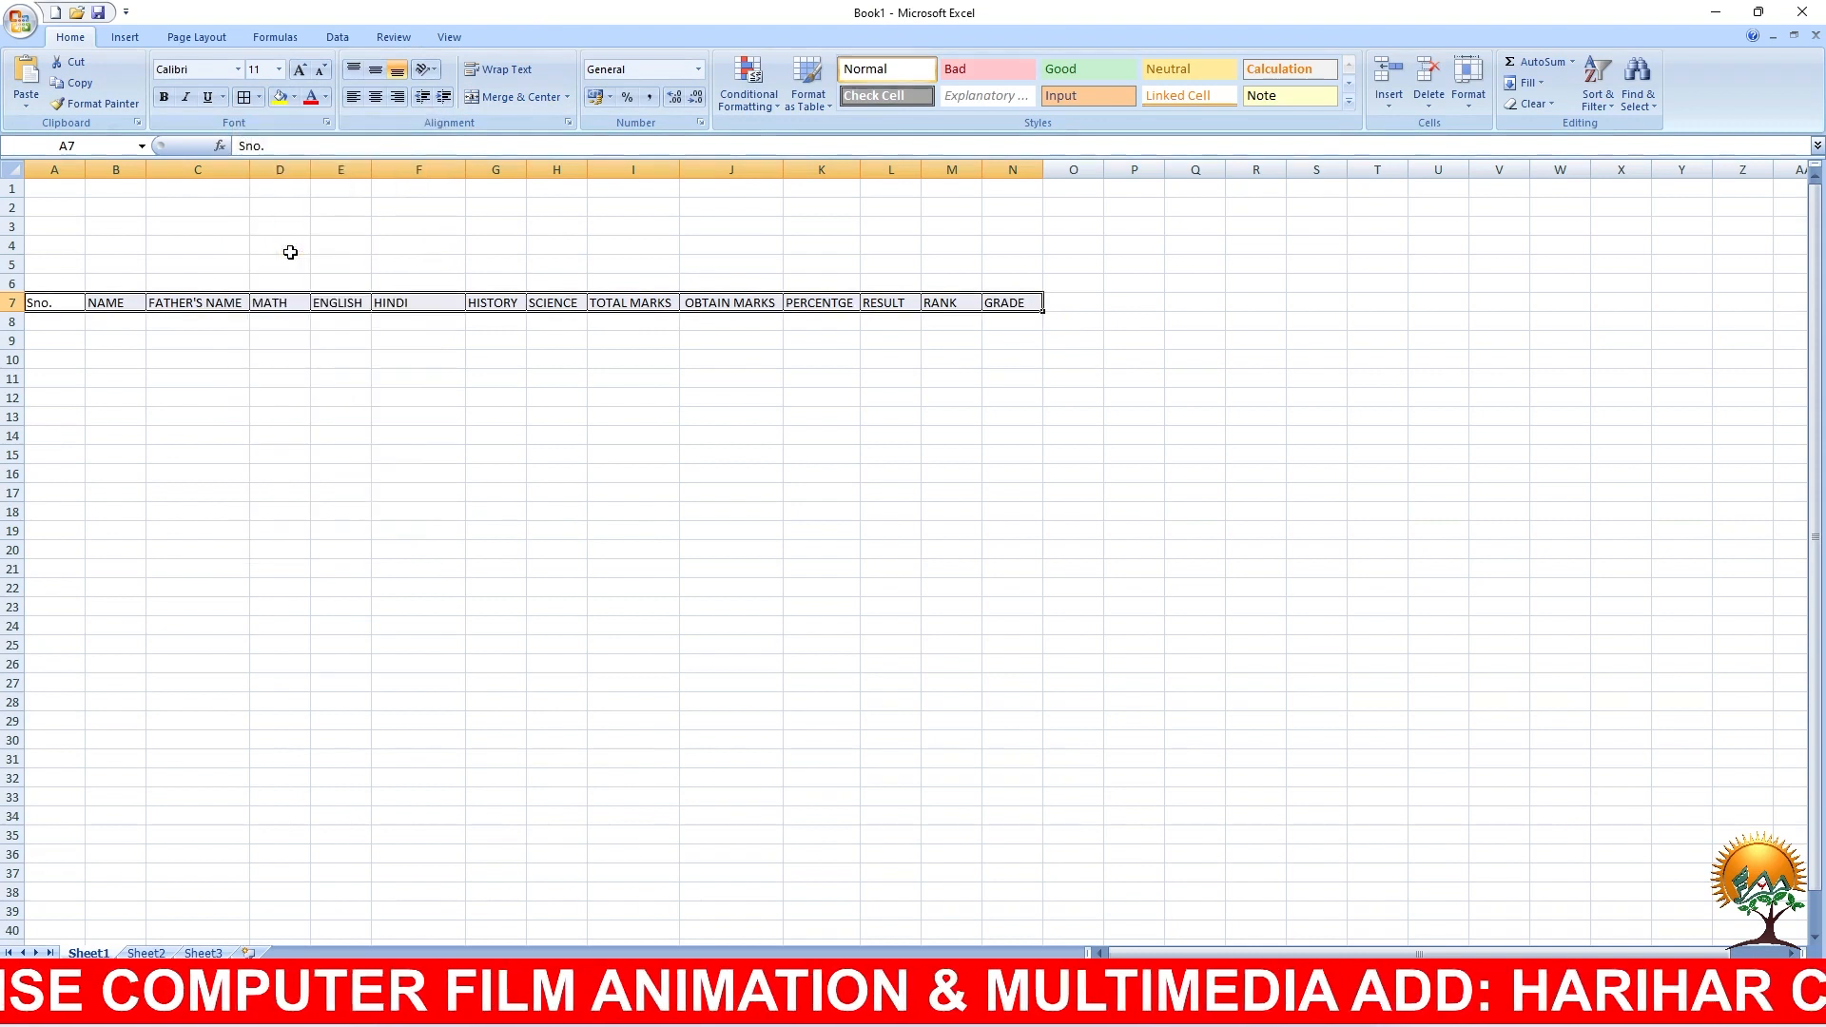
left_click(166, 99)
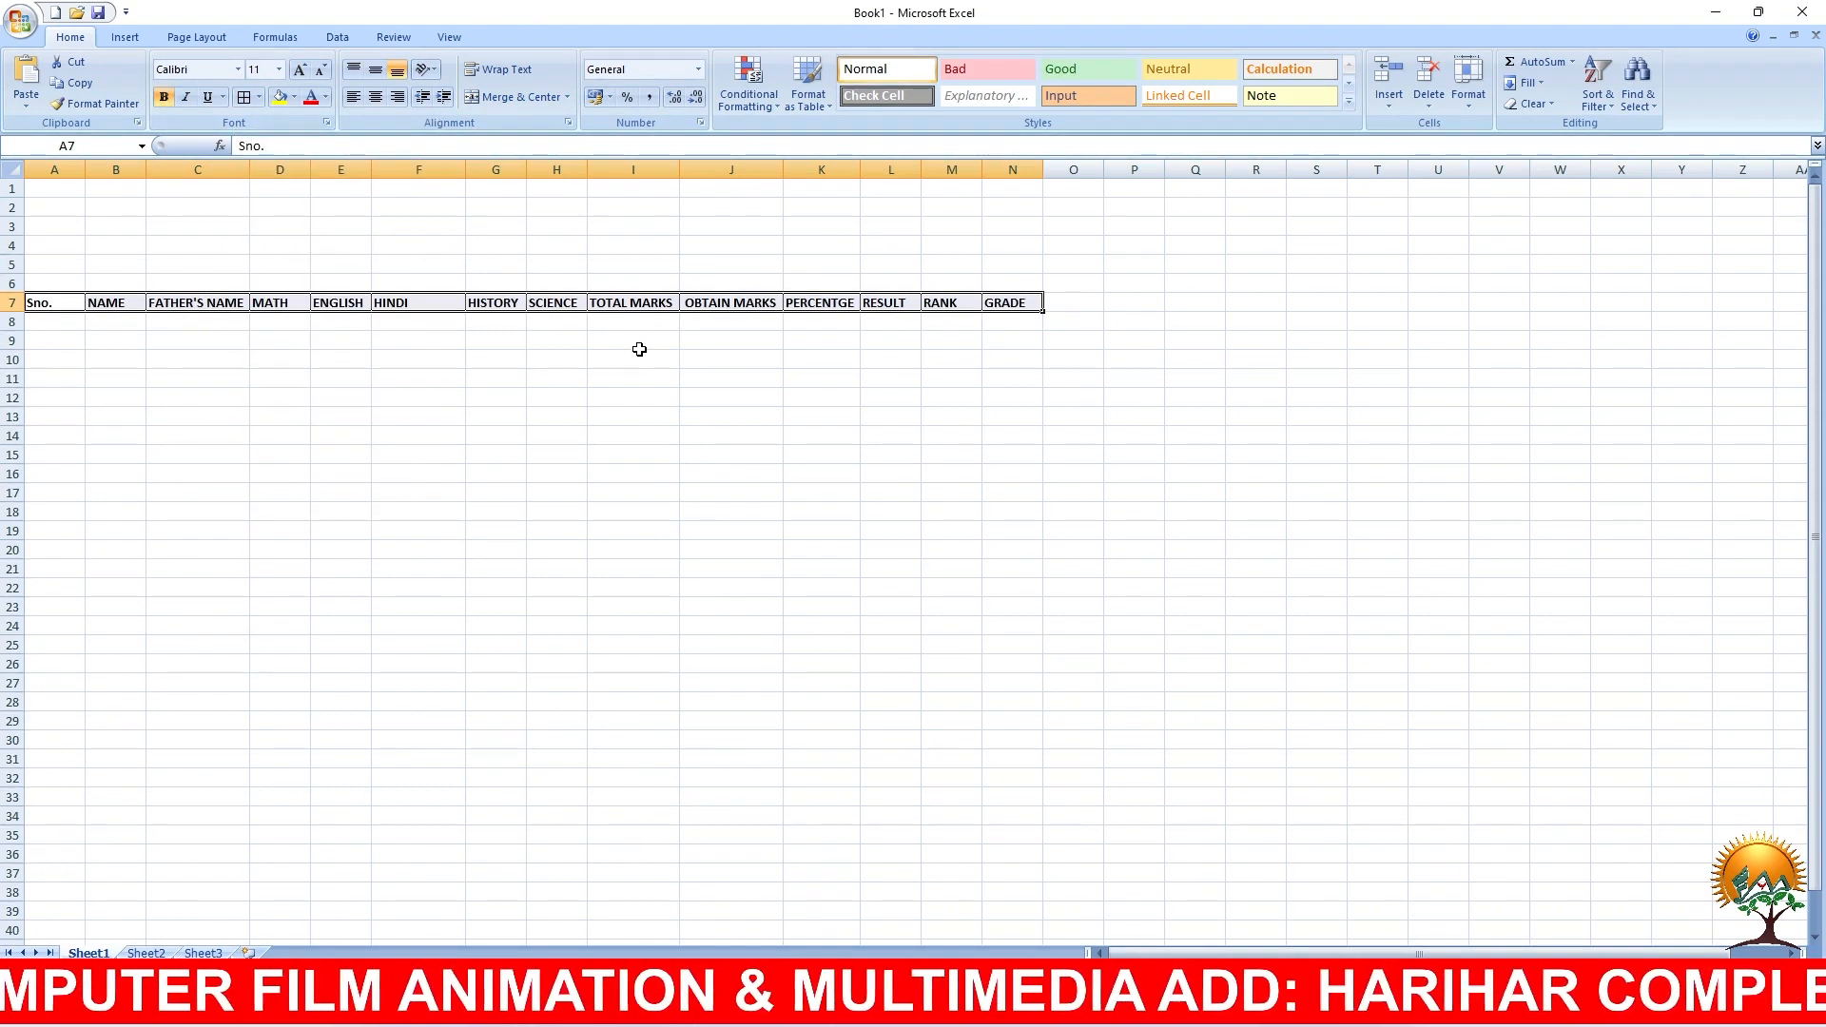
left_click(646, 474)
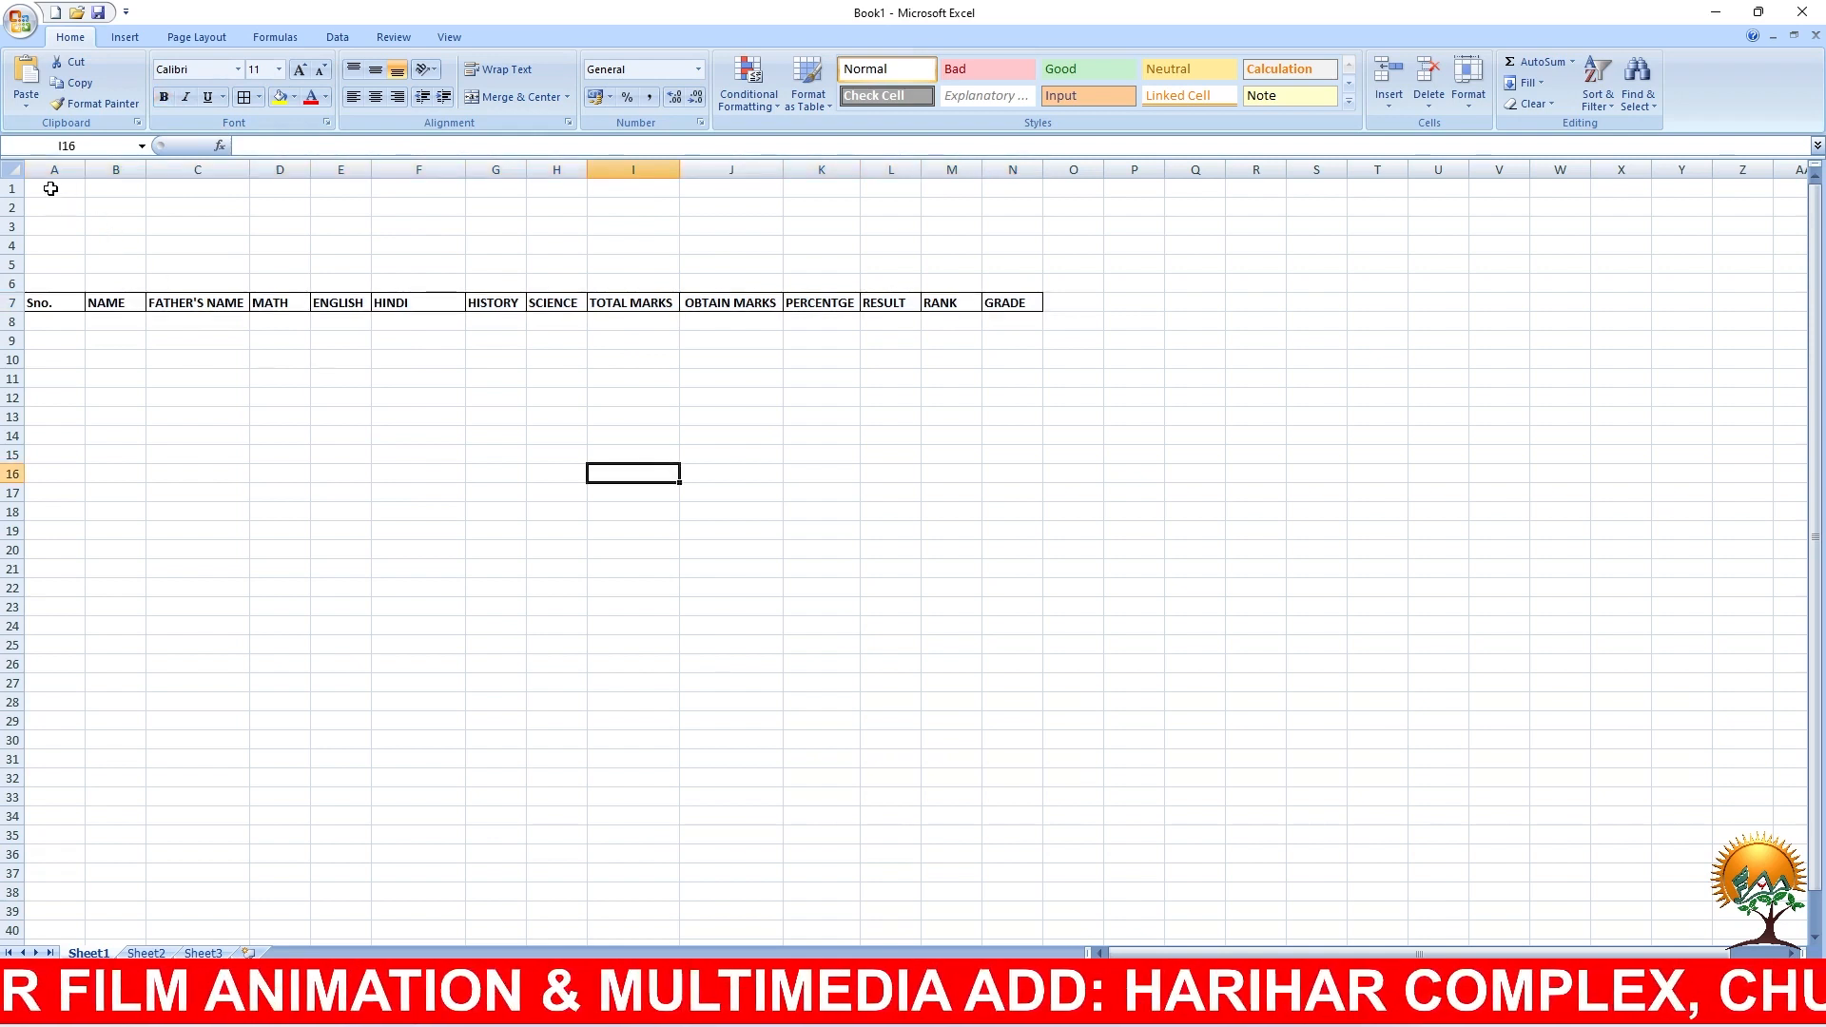
Step: Merge and center the range A1:N4 above the headings and apply all borders to the merged cell
left_click_drag(51, 188, 990, 240)
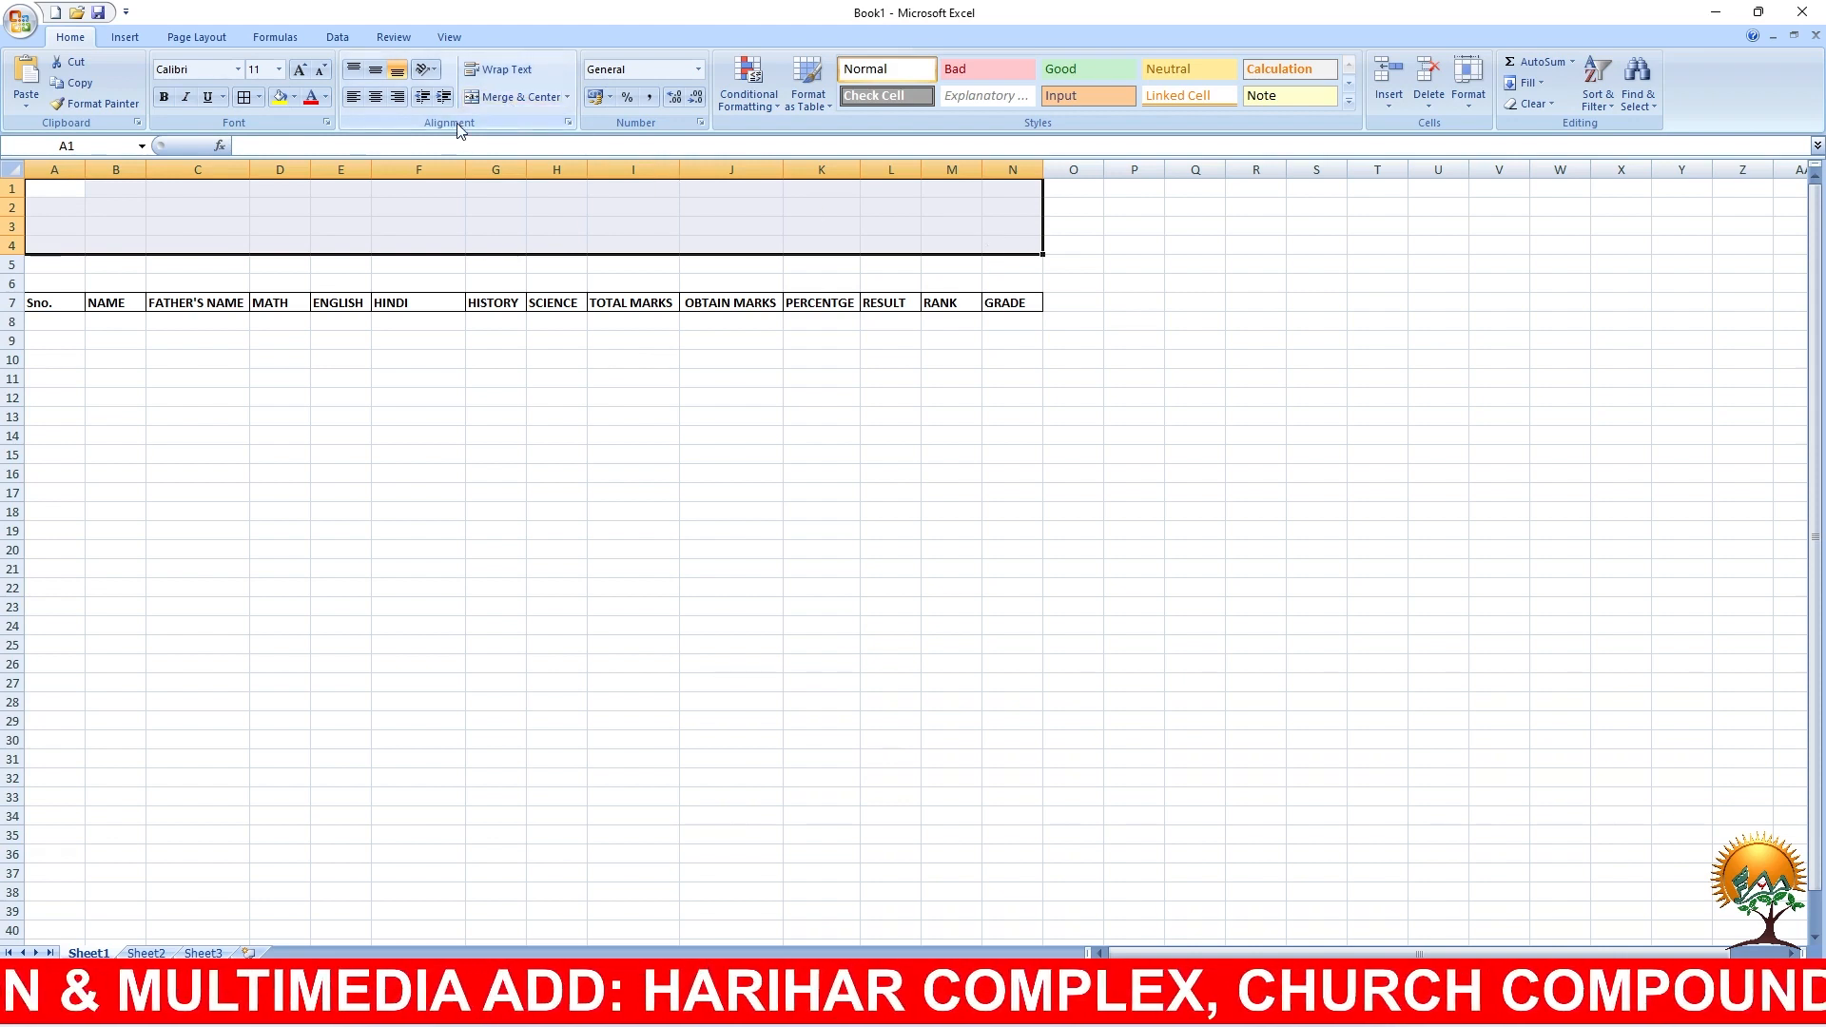
left_click(514, 100)
left_click(515, 358)
left_click(506, 239)
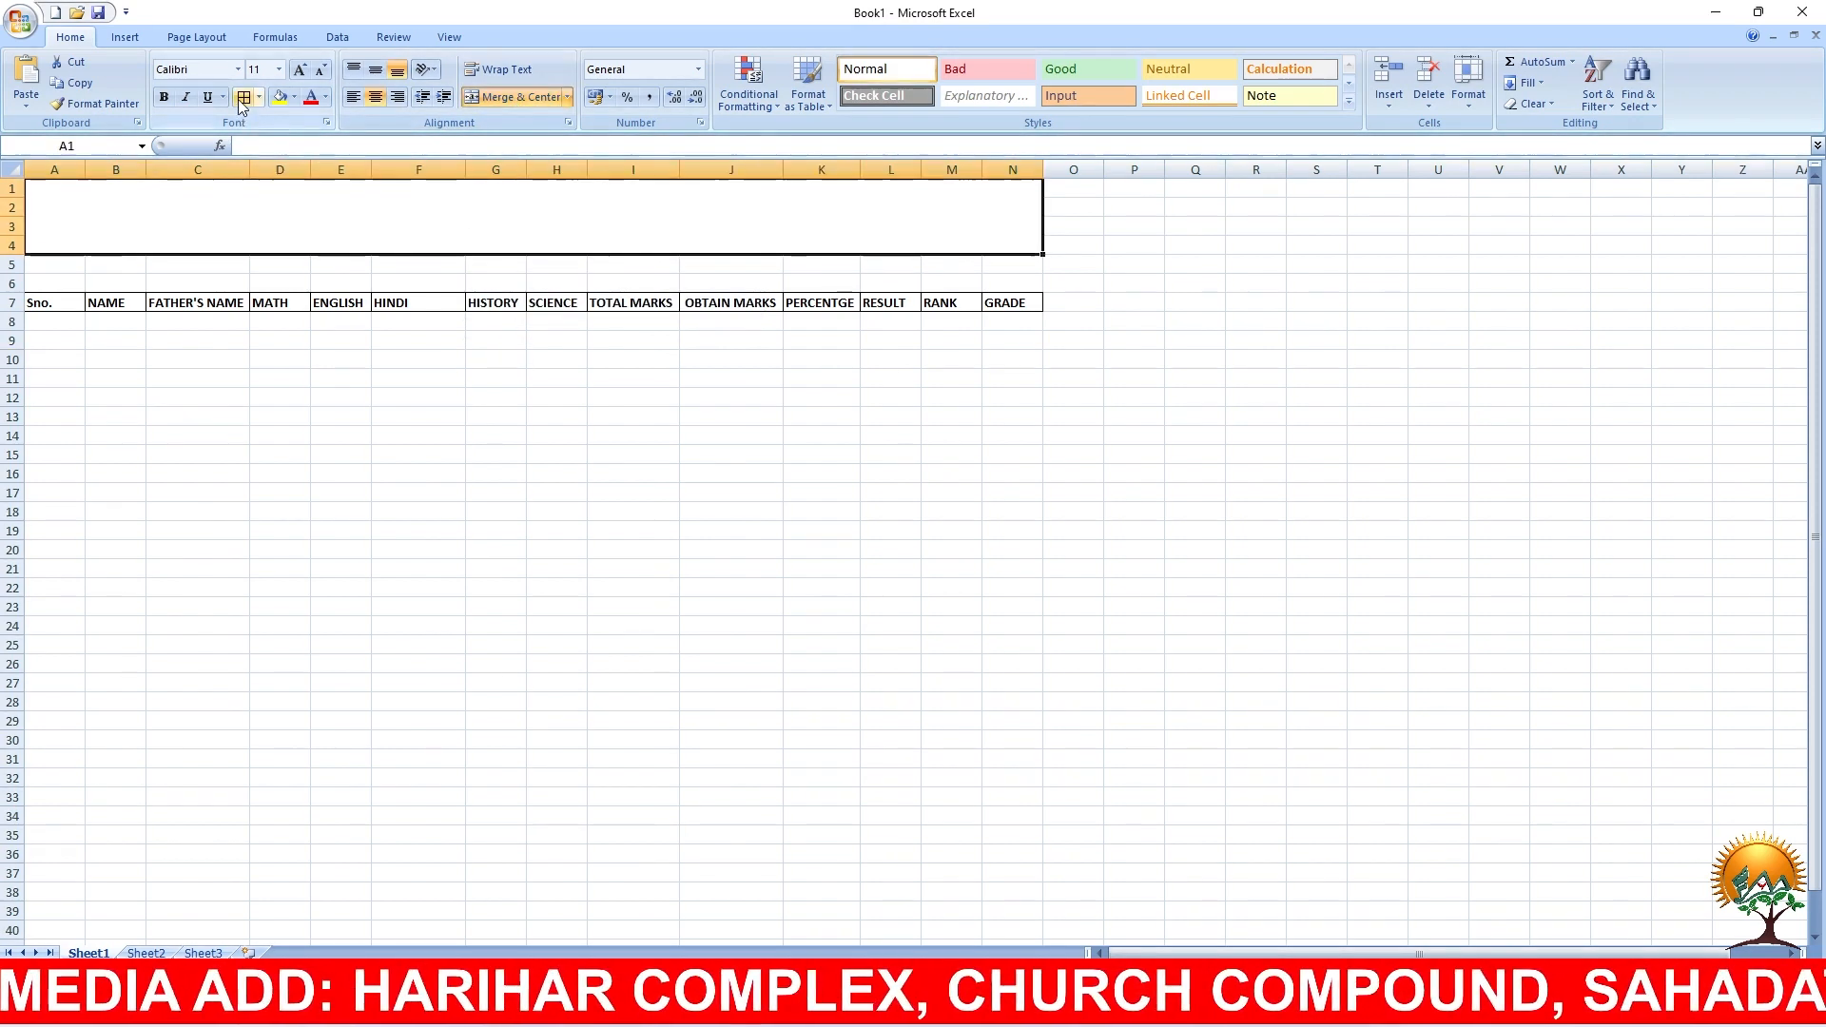
left_click(485, 359)
left_click(483, 225)
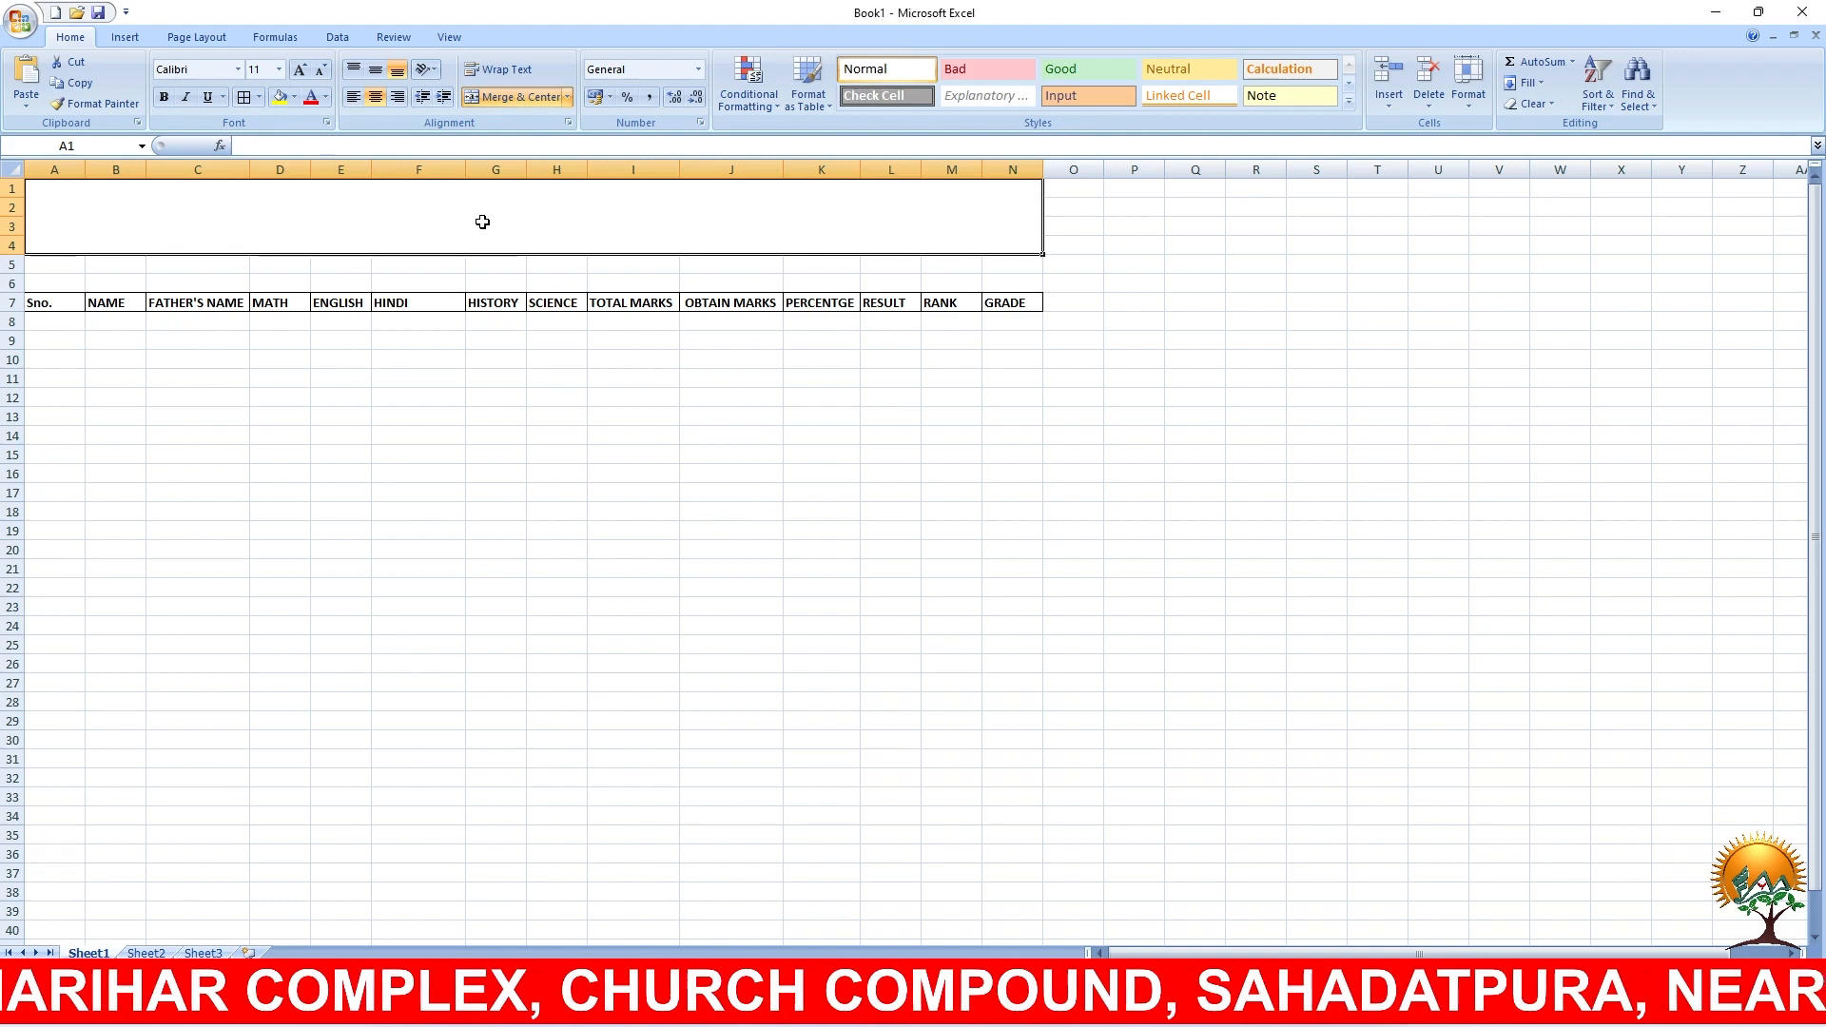
Step: Enter the title SUNRISE COMPUTER in the merged cell A1:N4 and align it vertically to the middle
type("SUNR")
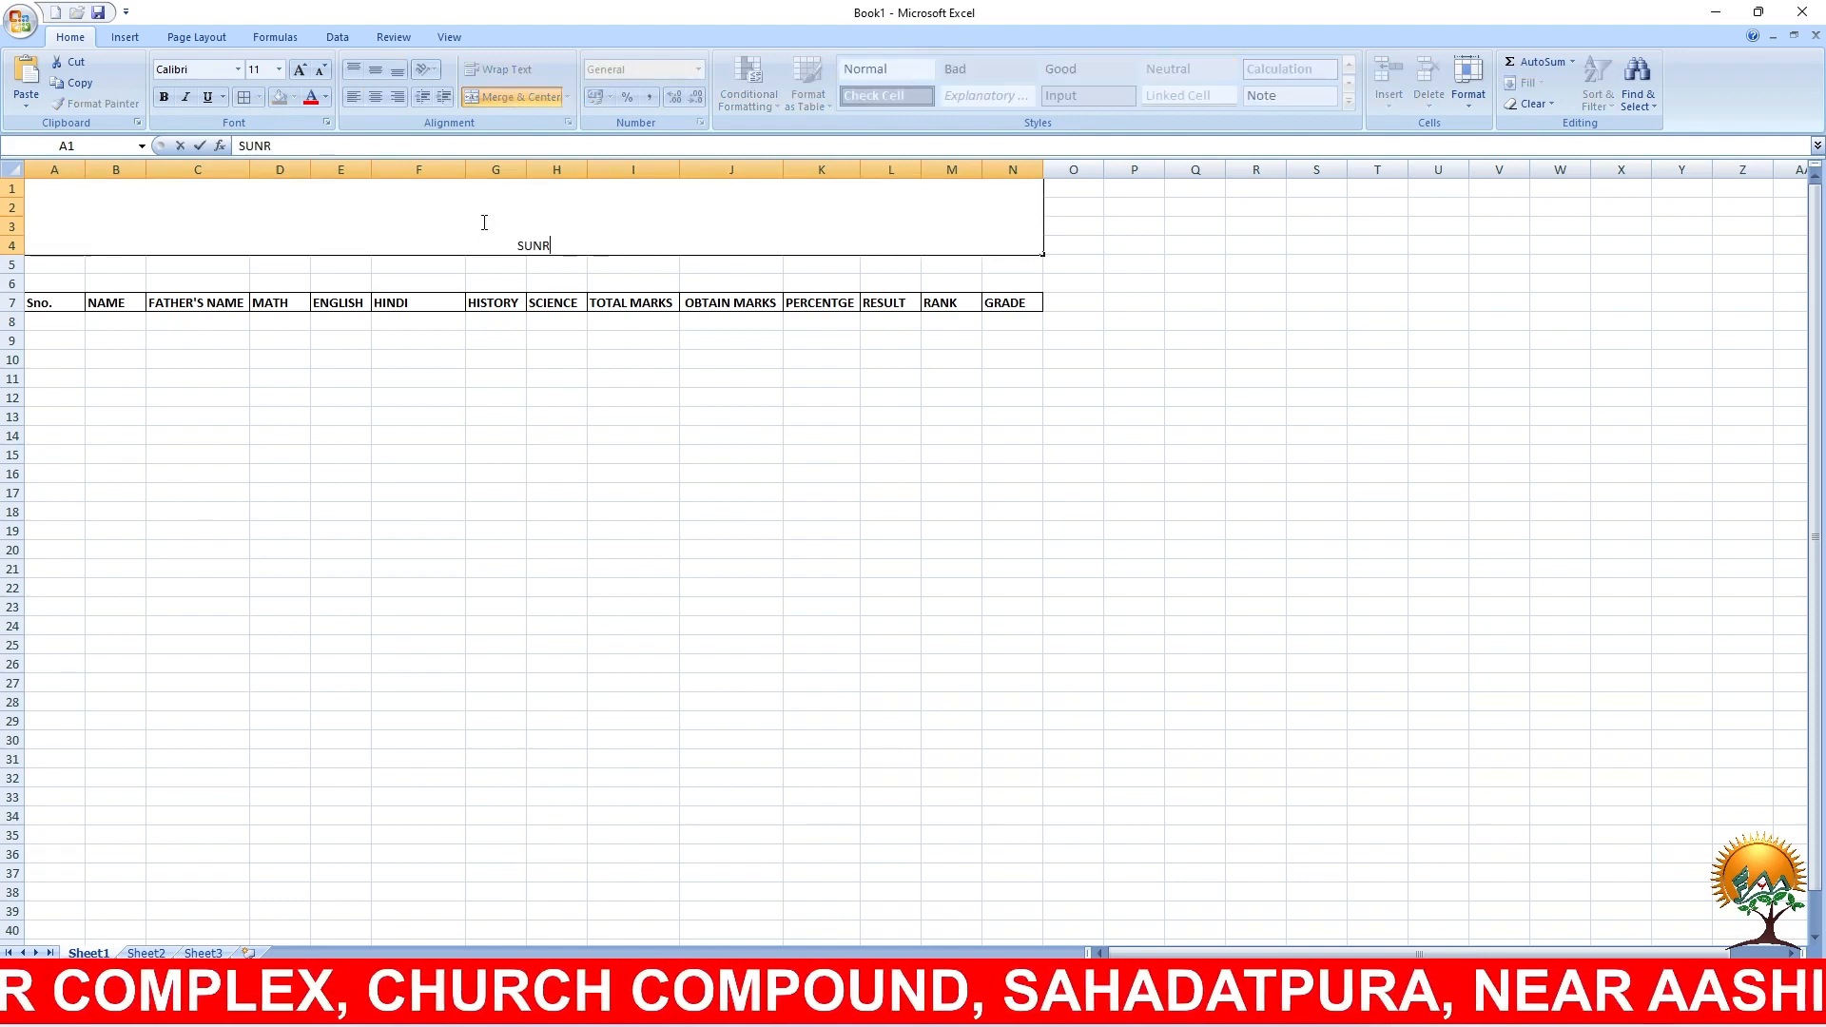
type("ISE COMPUTER")
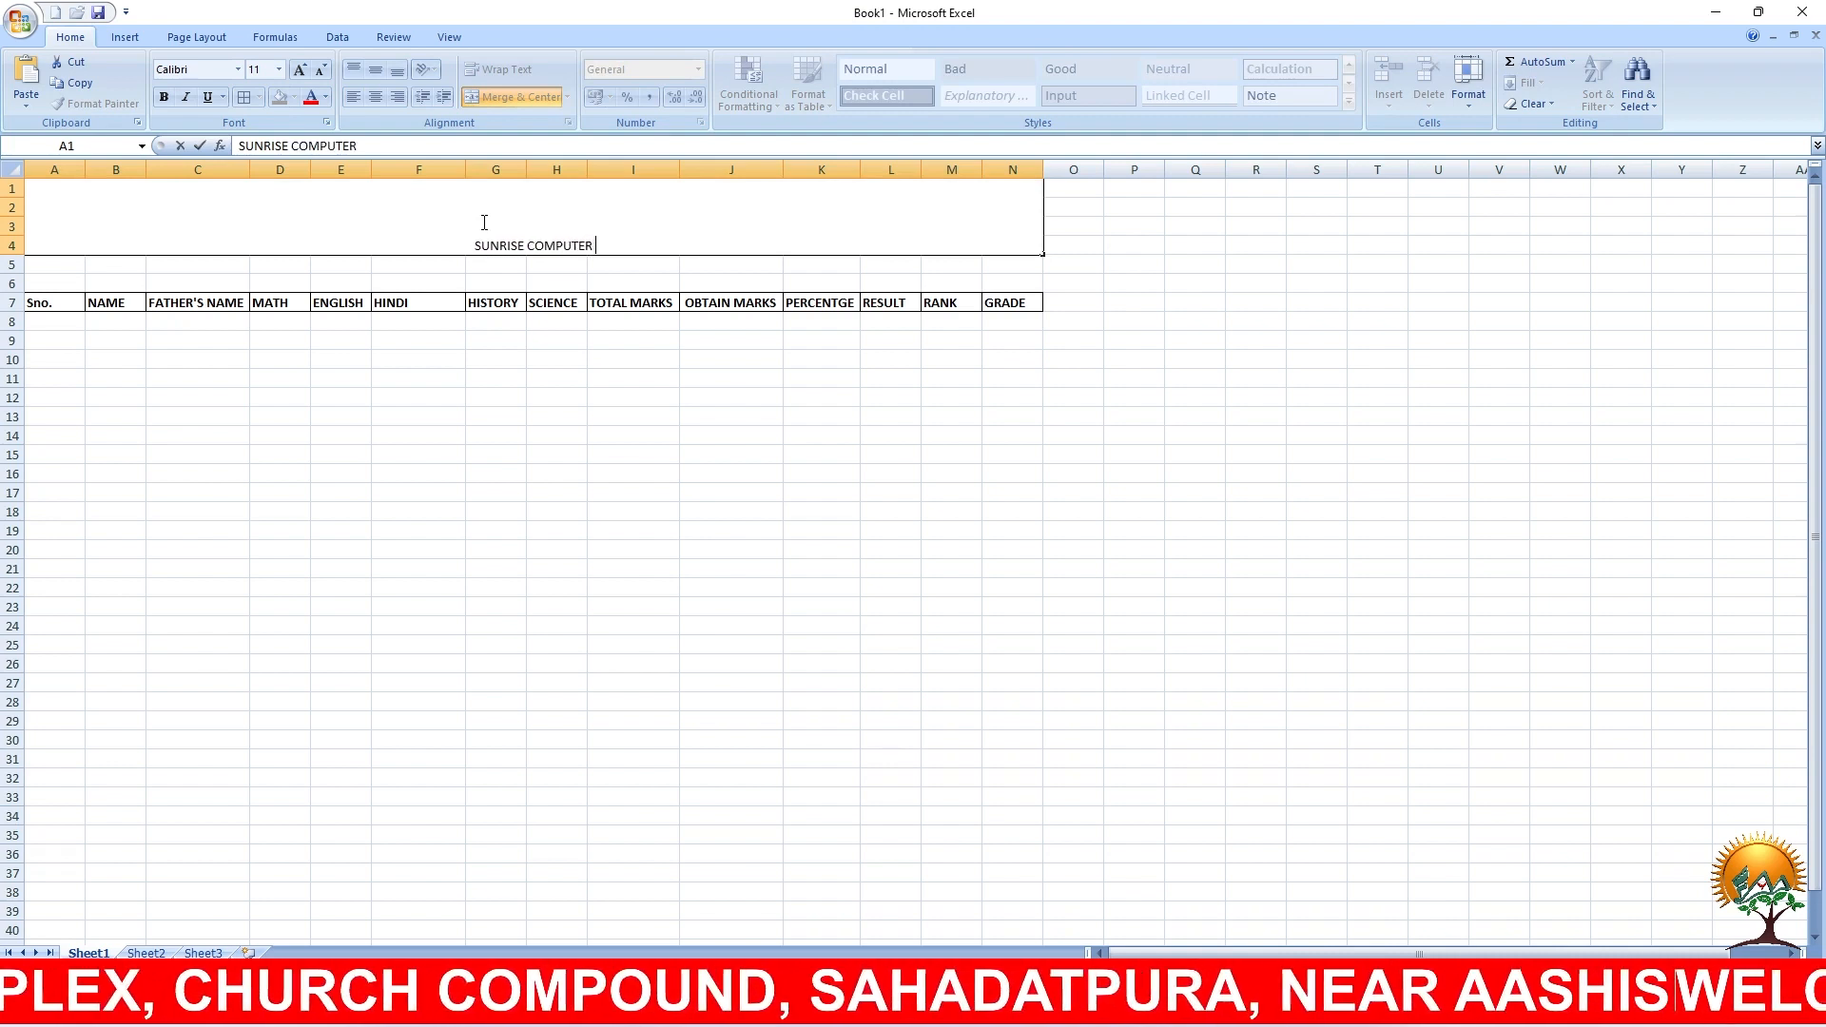
left_click(619, 385)
left_click(557, 202)
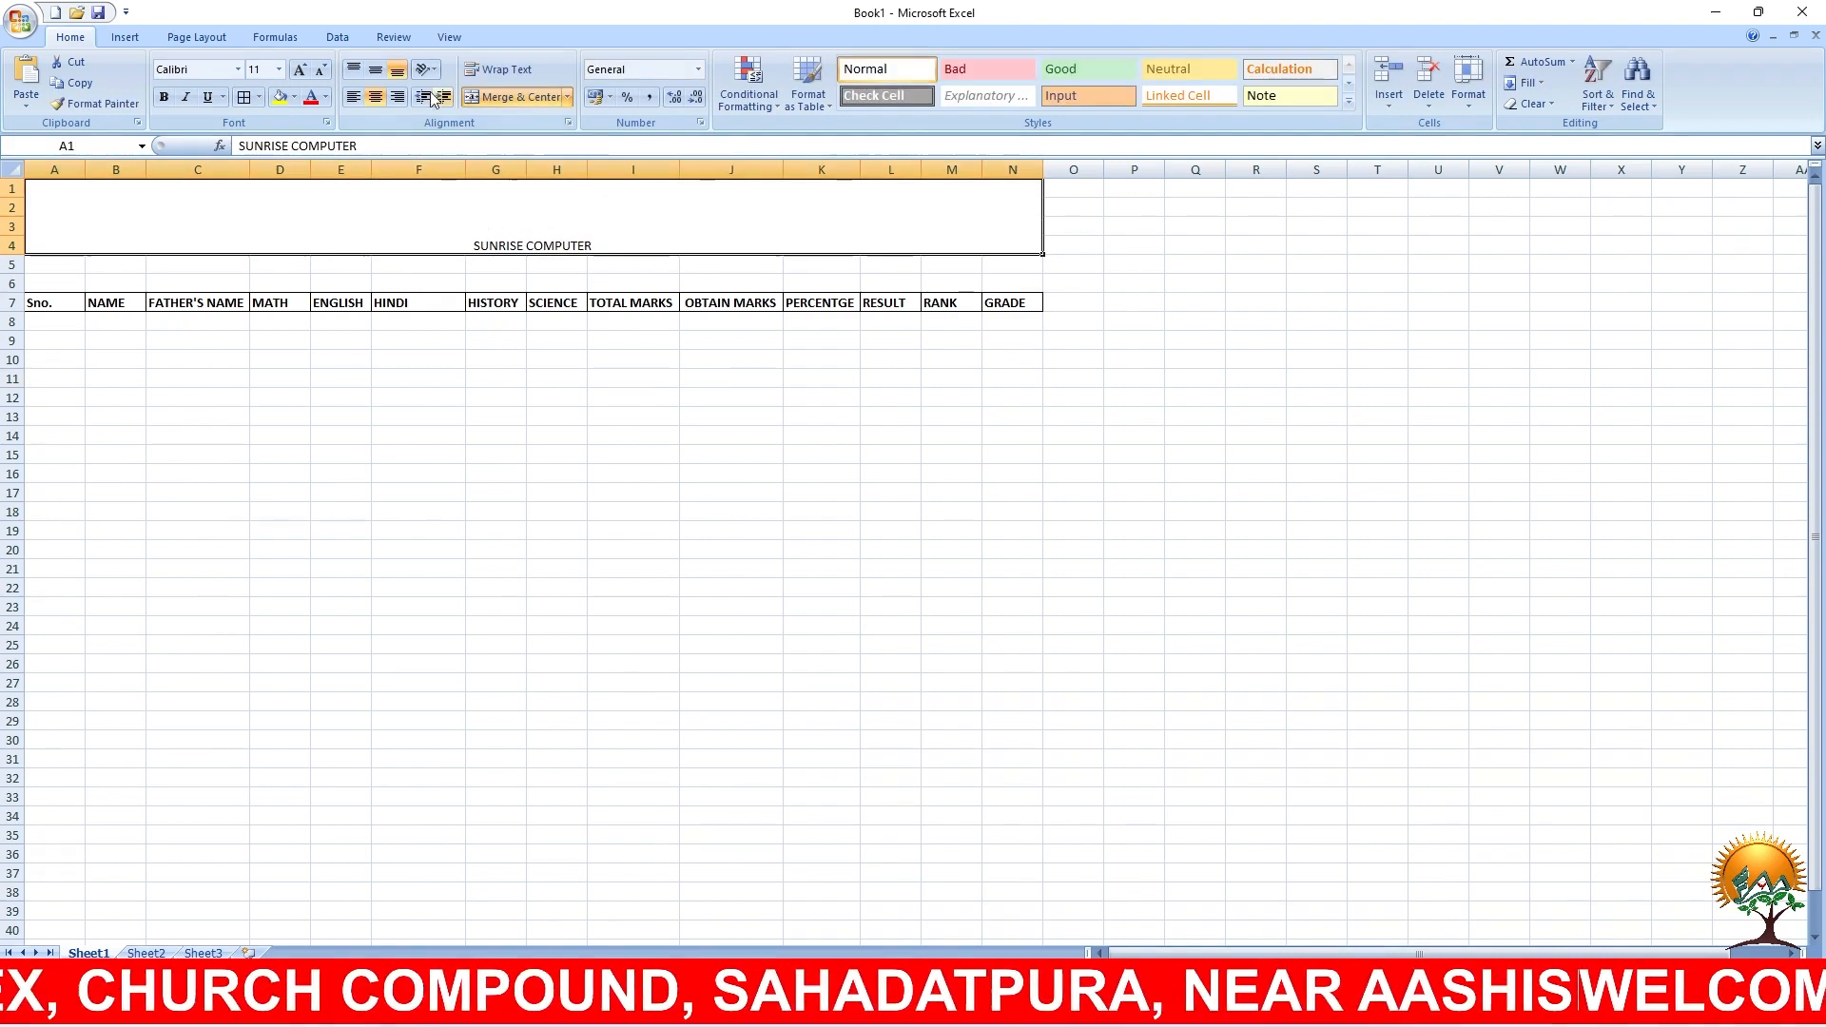
left_click(373, 71)
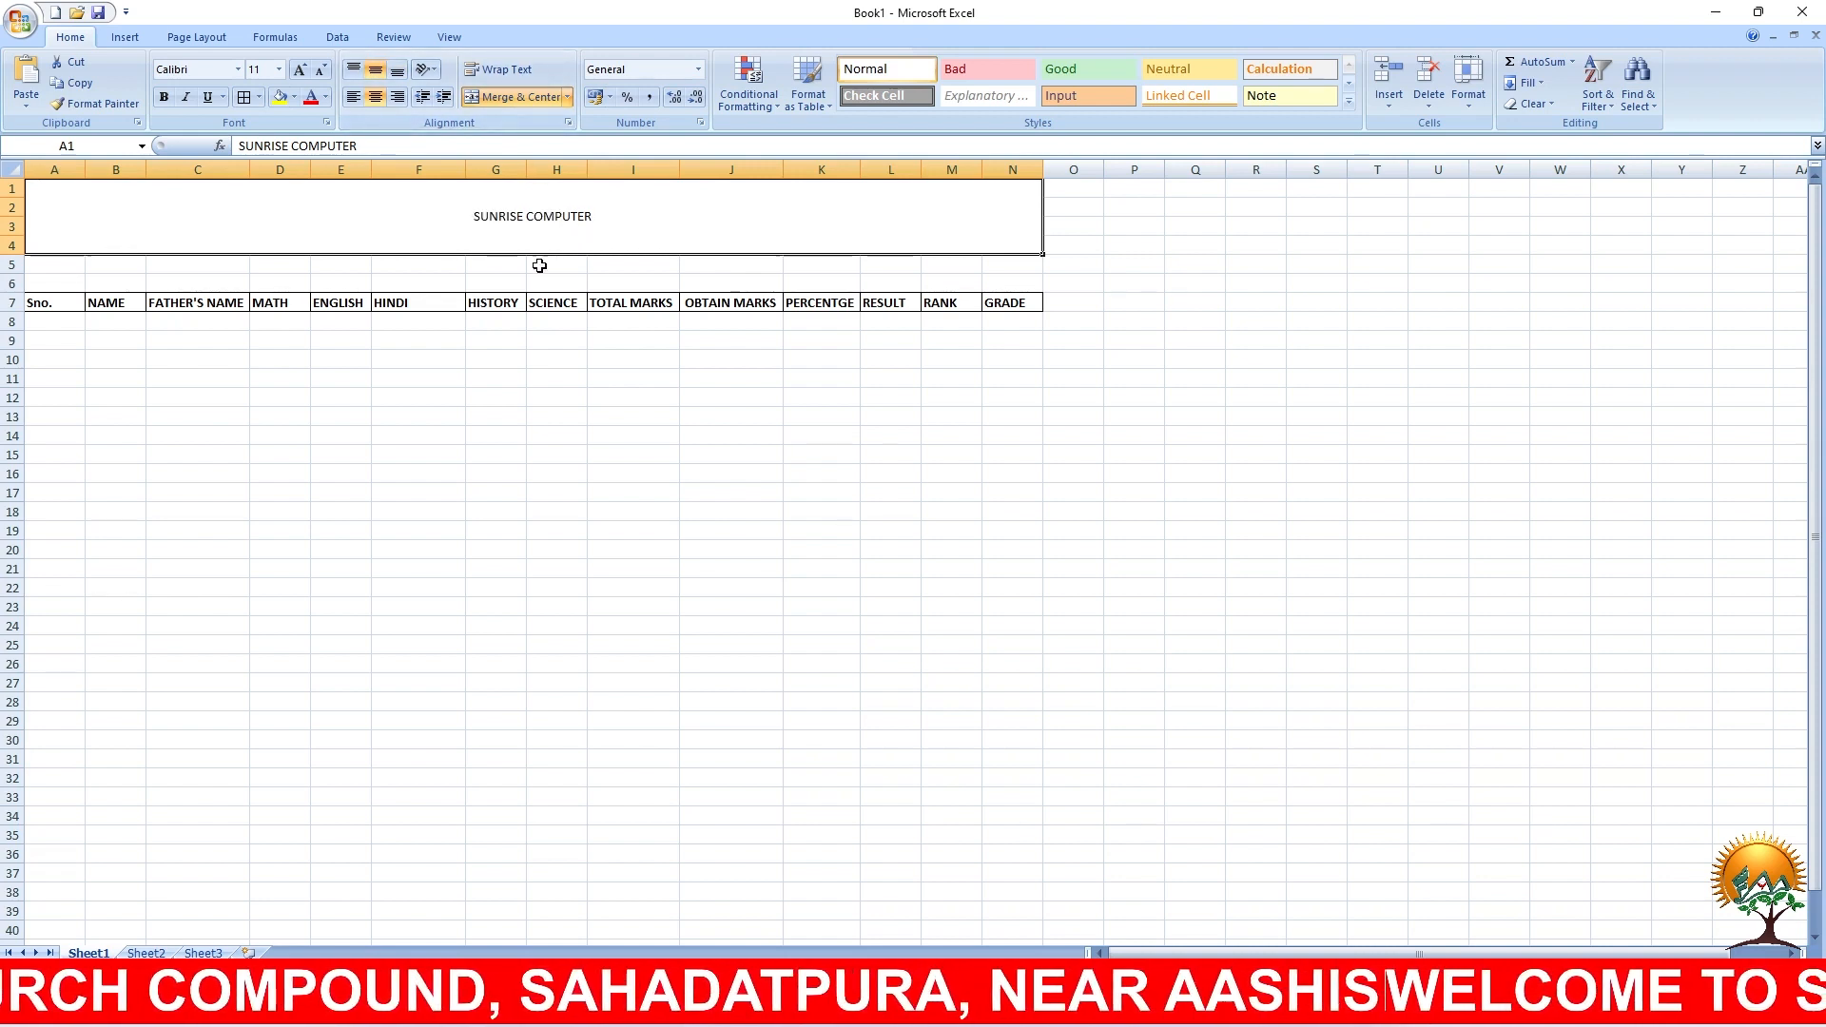
Step: Increase the SUNRISE COMPUTER title's font size to 72
left_click(298, 71)
left_click(299, 71)
left_click(299, 71)
left_click(299, 71)
left_click(299, 71)
left_click(299, 71)
left_click(298, 71)
left_click(299, 71)
left_click(298, 71)
left_click(299, 71)
left_click(299, 71)
left_click(298, 71)
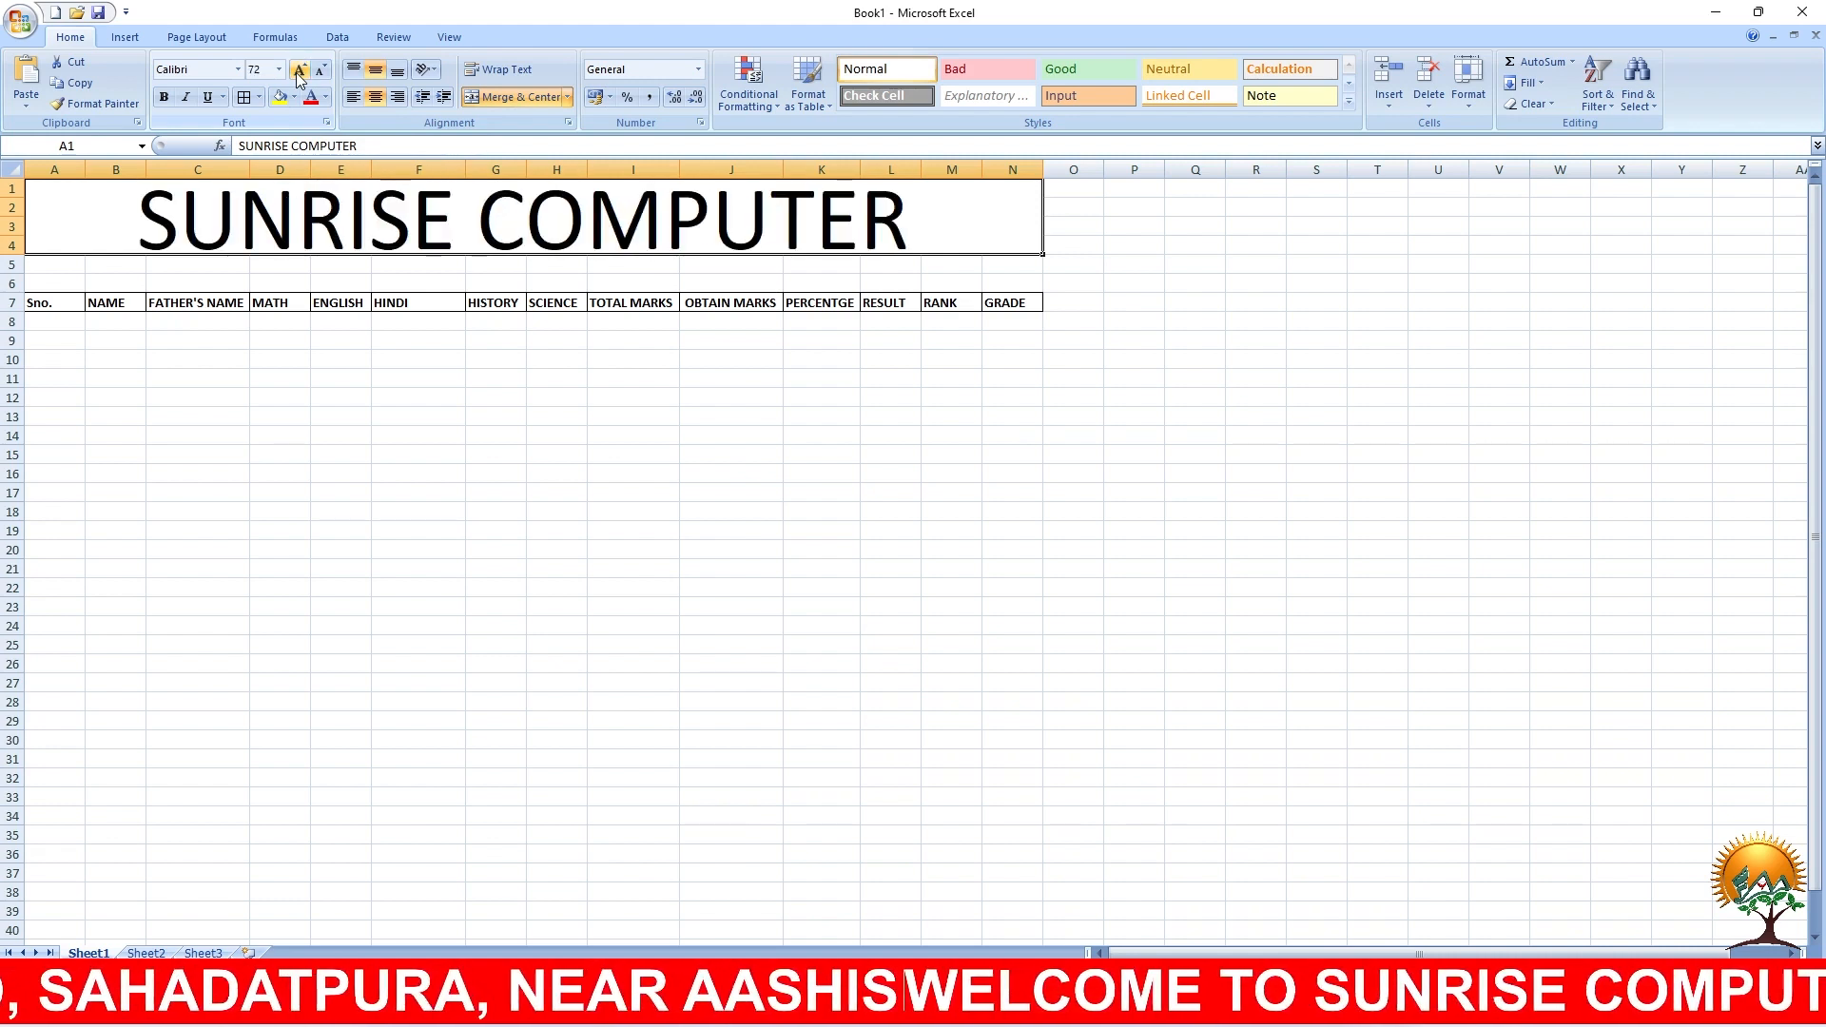
left_click(350, 478)
Step: Fill the SUNRISE COMPUTER title cell with the standard blue and change its text to an off-white font color
left_click(380, 252)
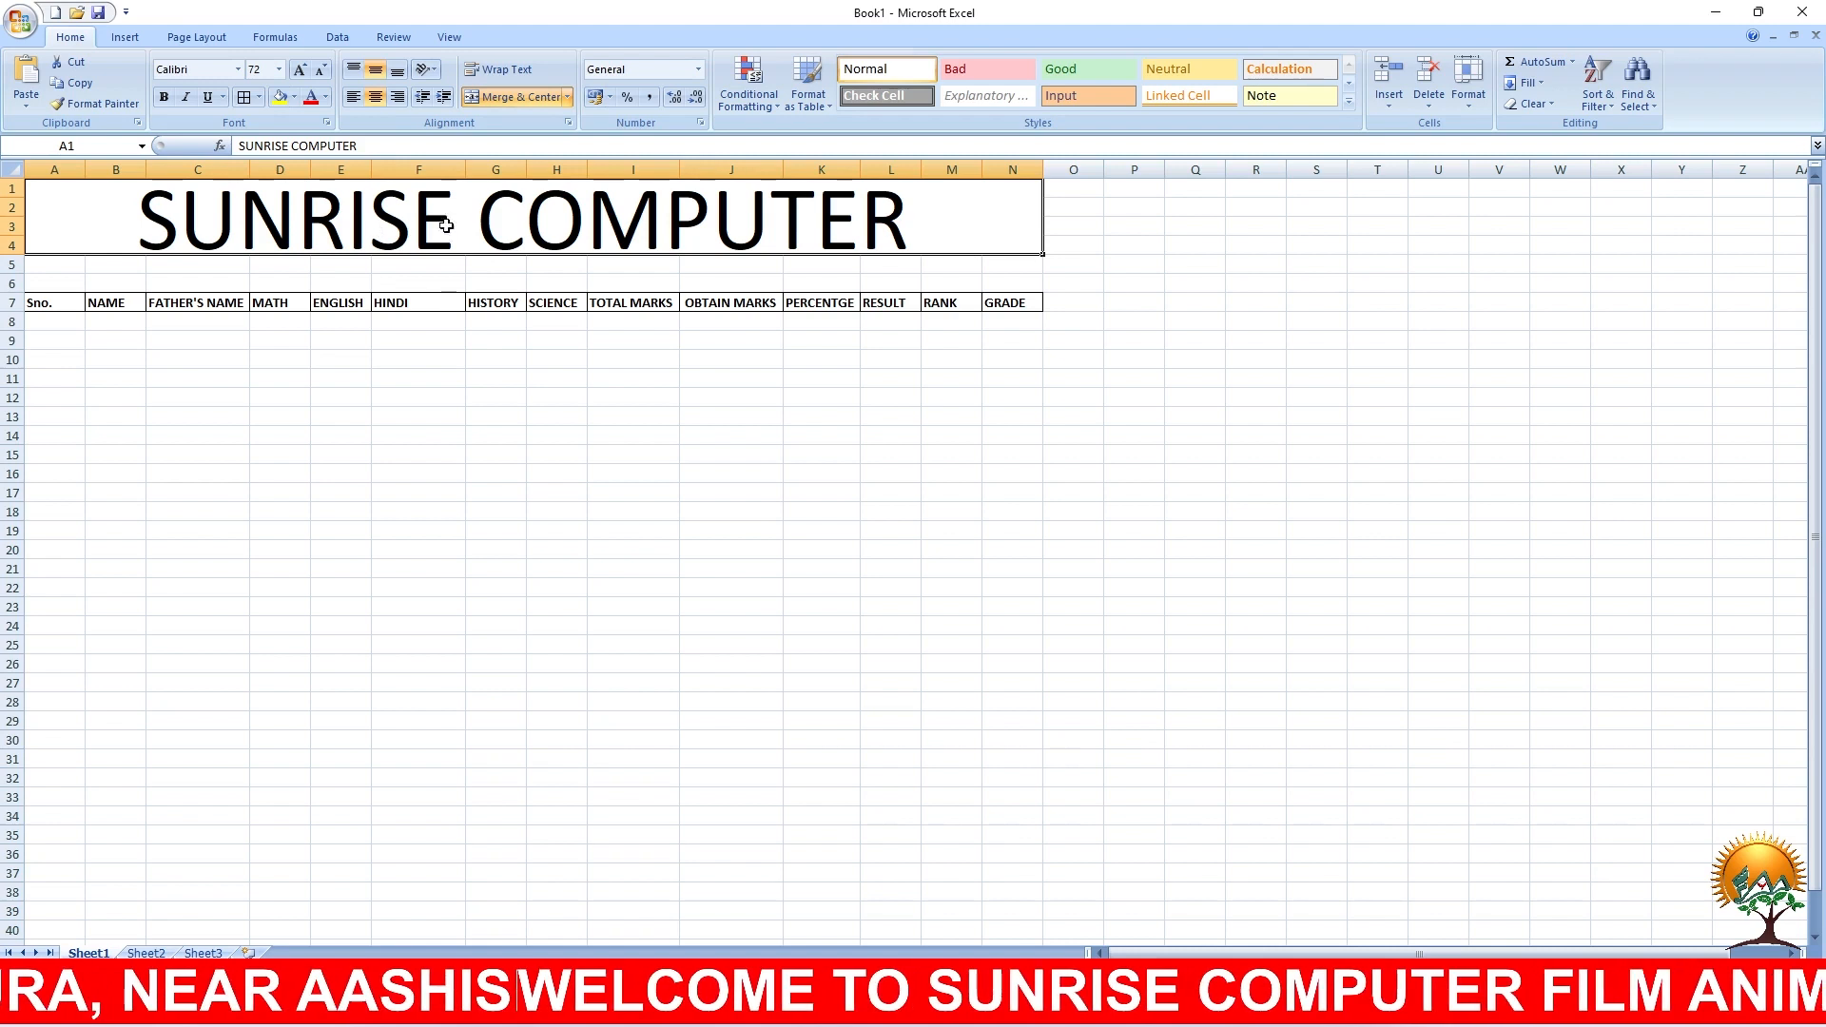
left_click(294, 98)
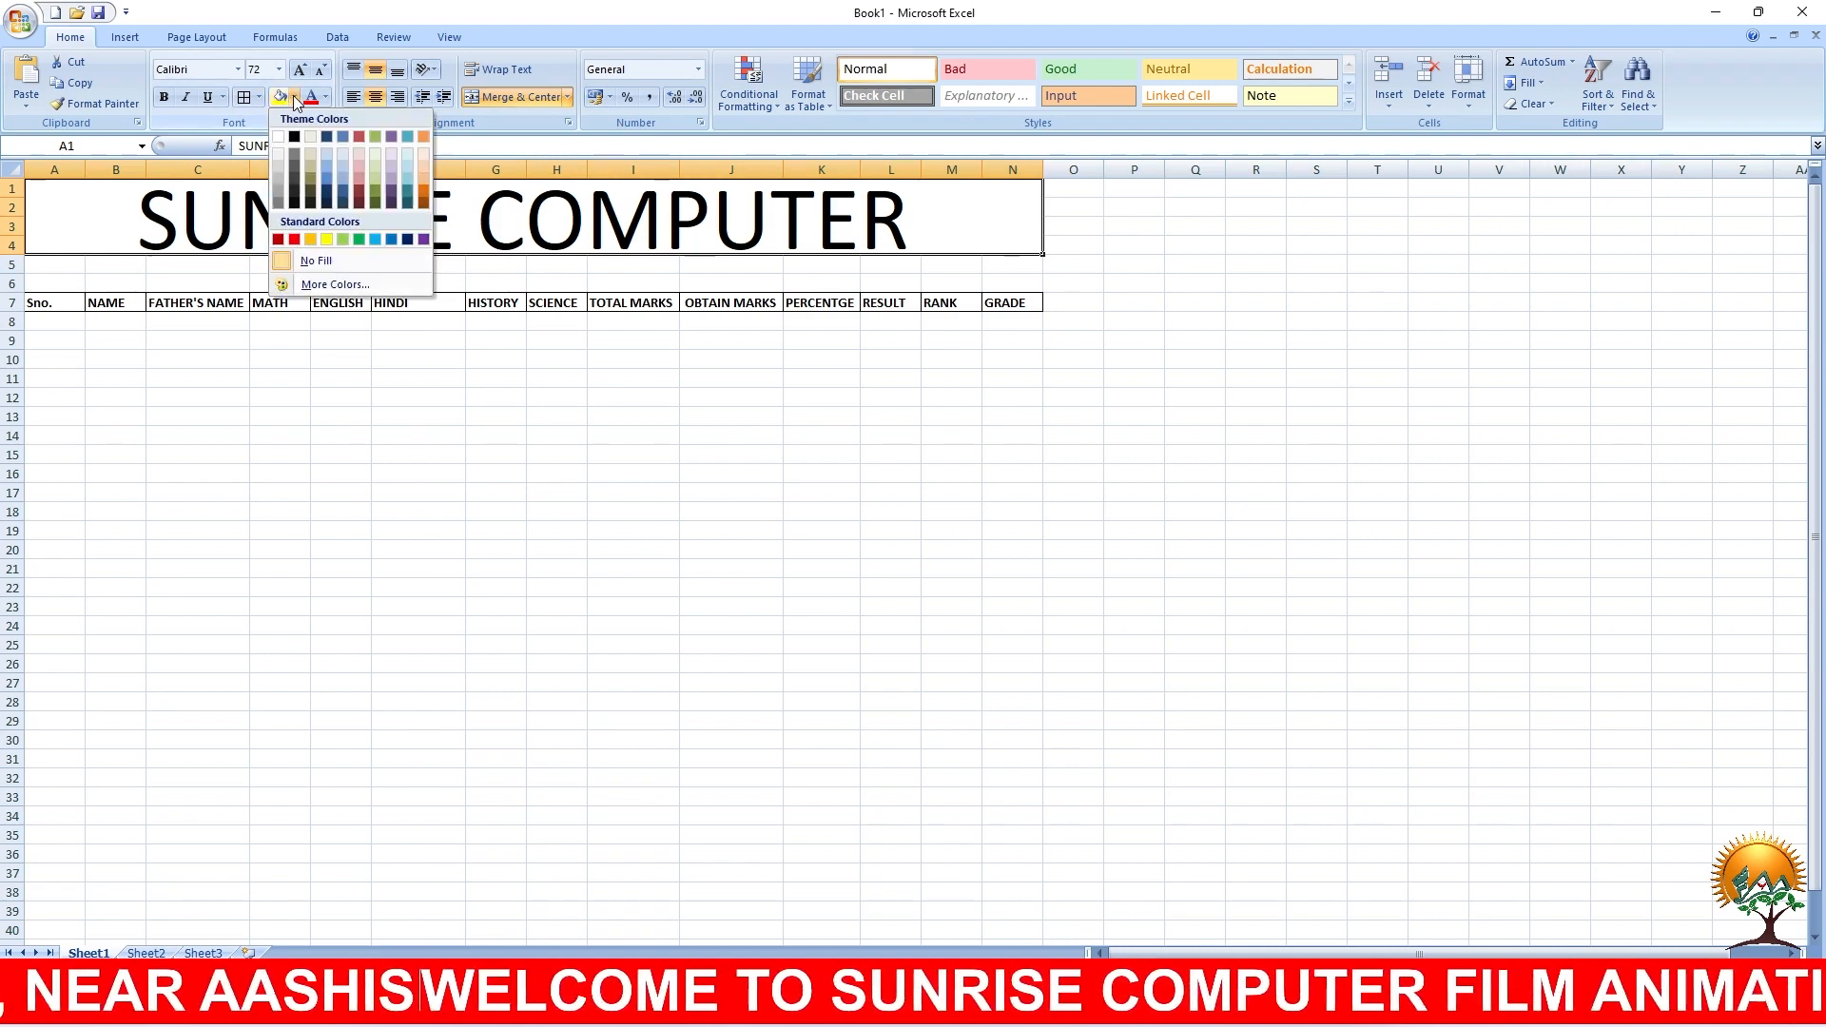
left_click(392, 240)
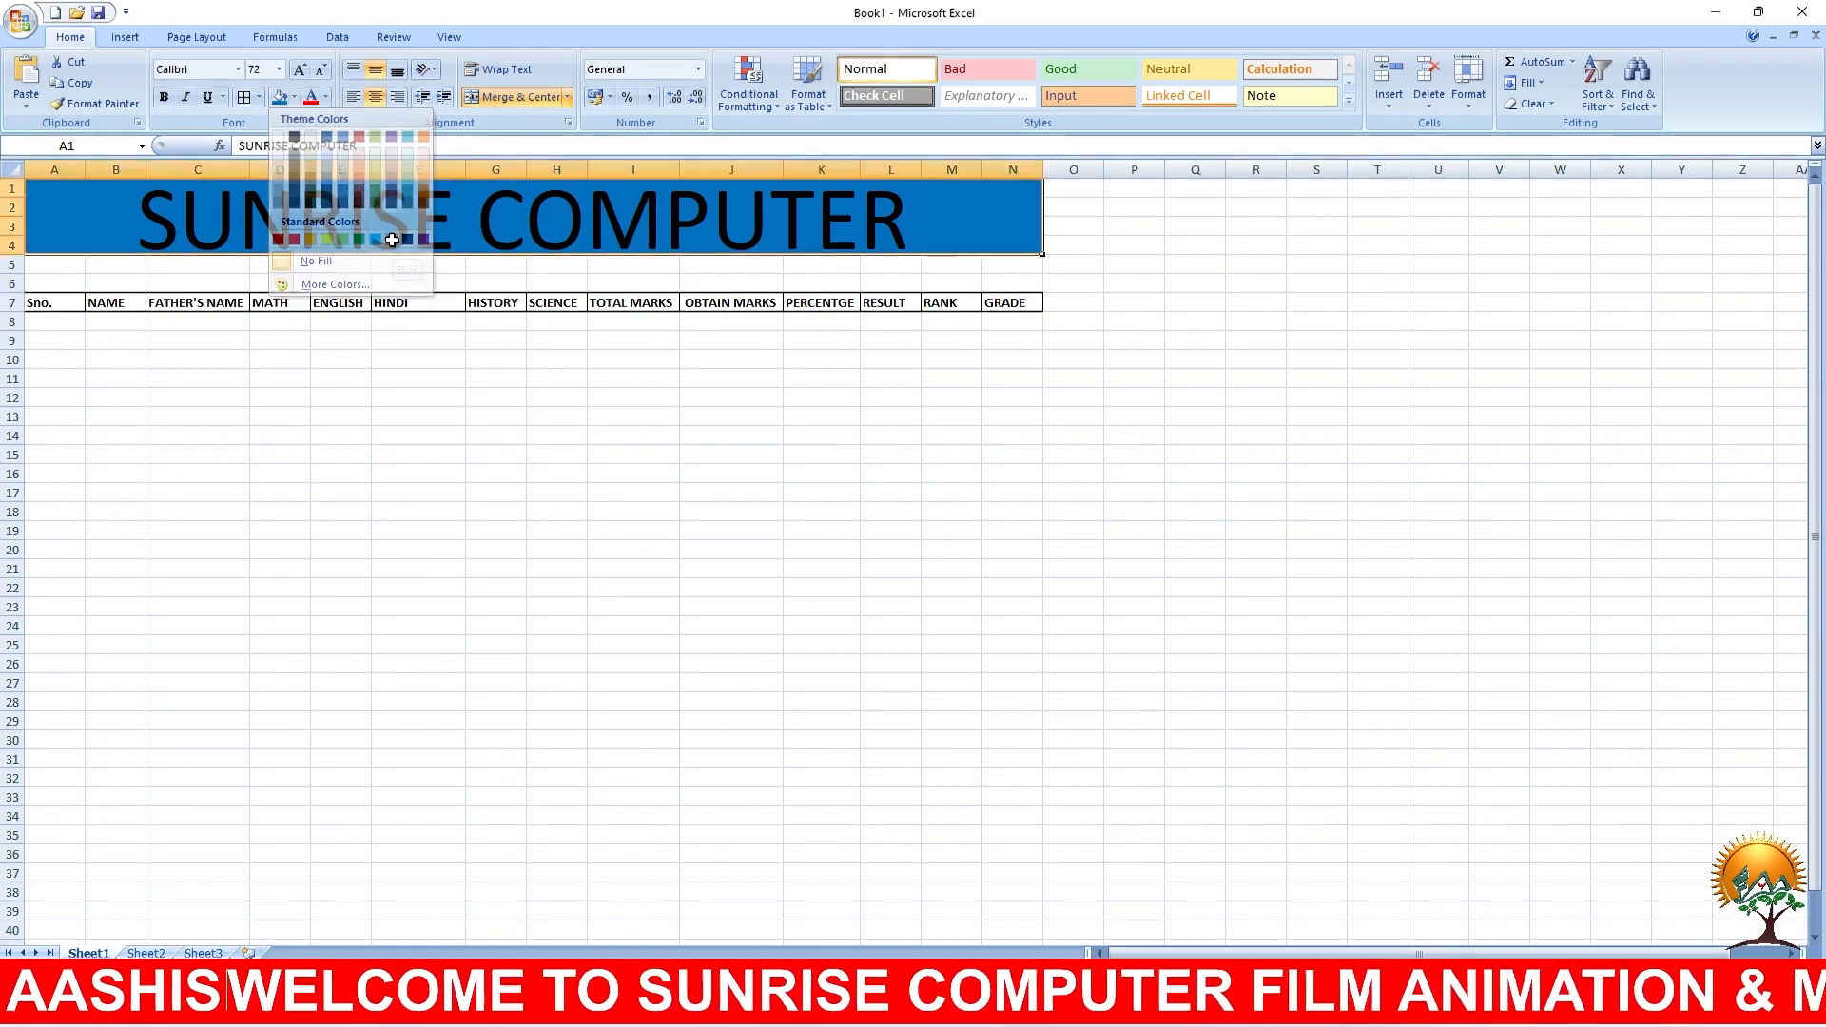
left_click(297, 99)
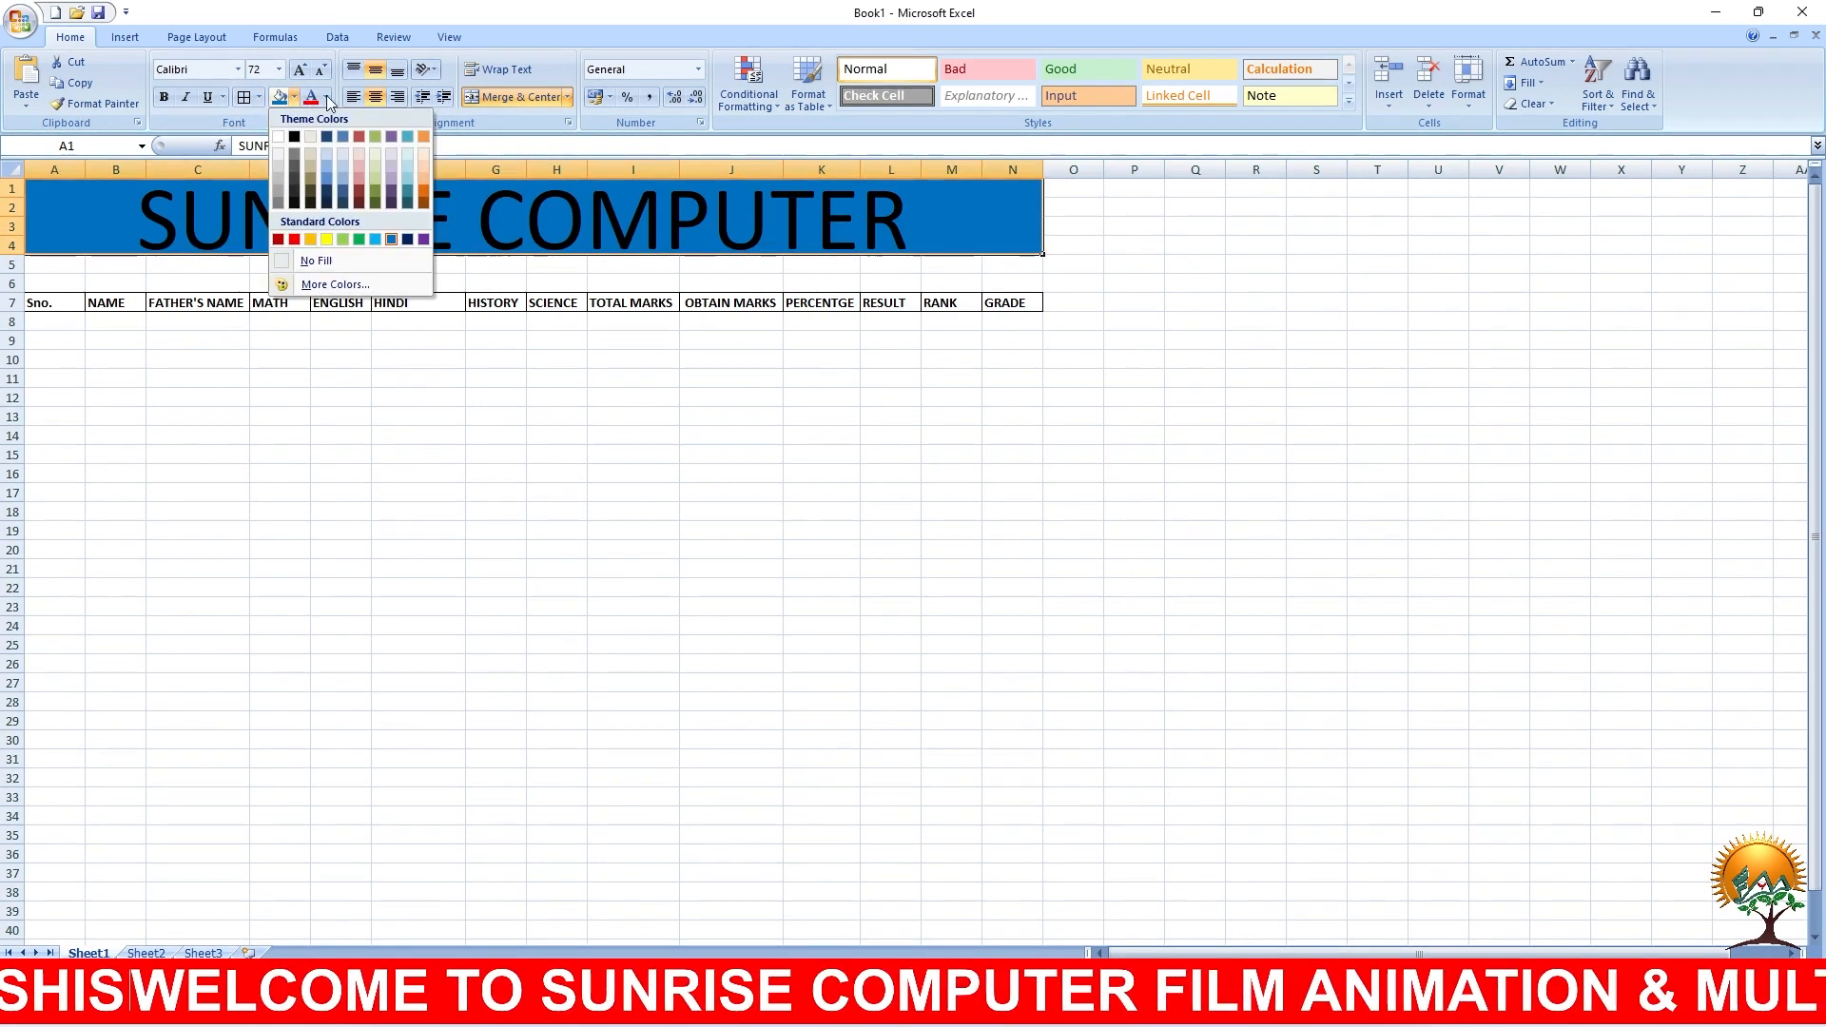
left_click(325, 97)
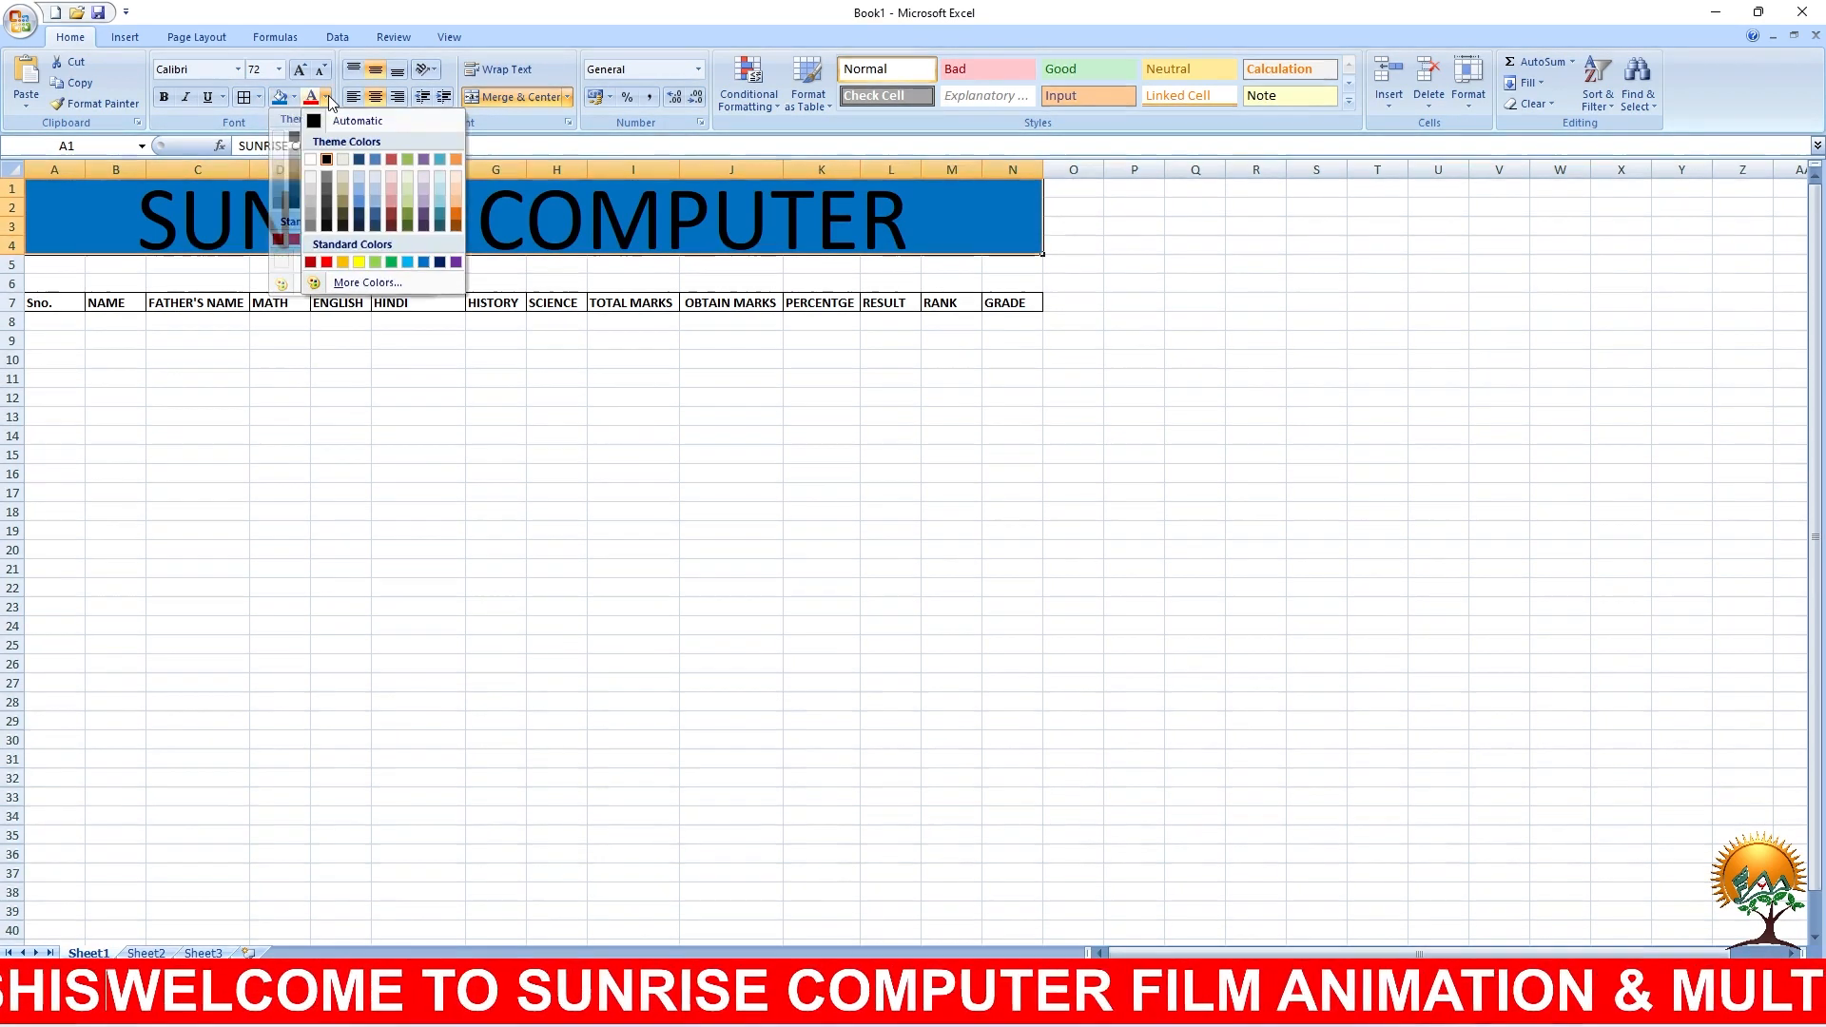
left_click(314, 179)
left_click(403, 350)
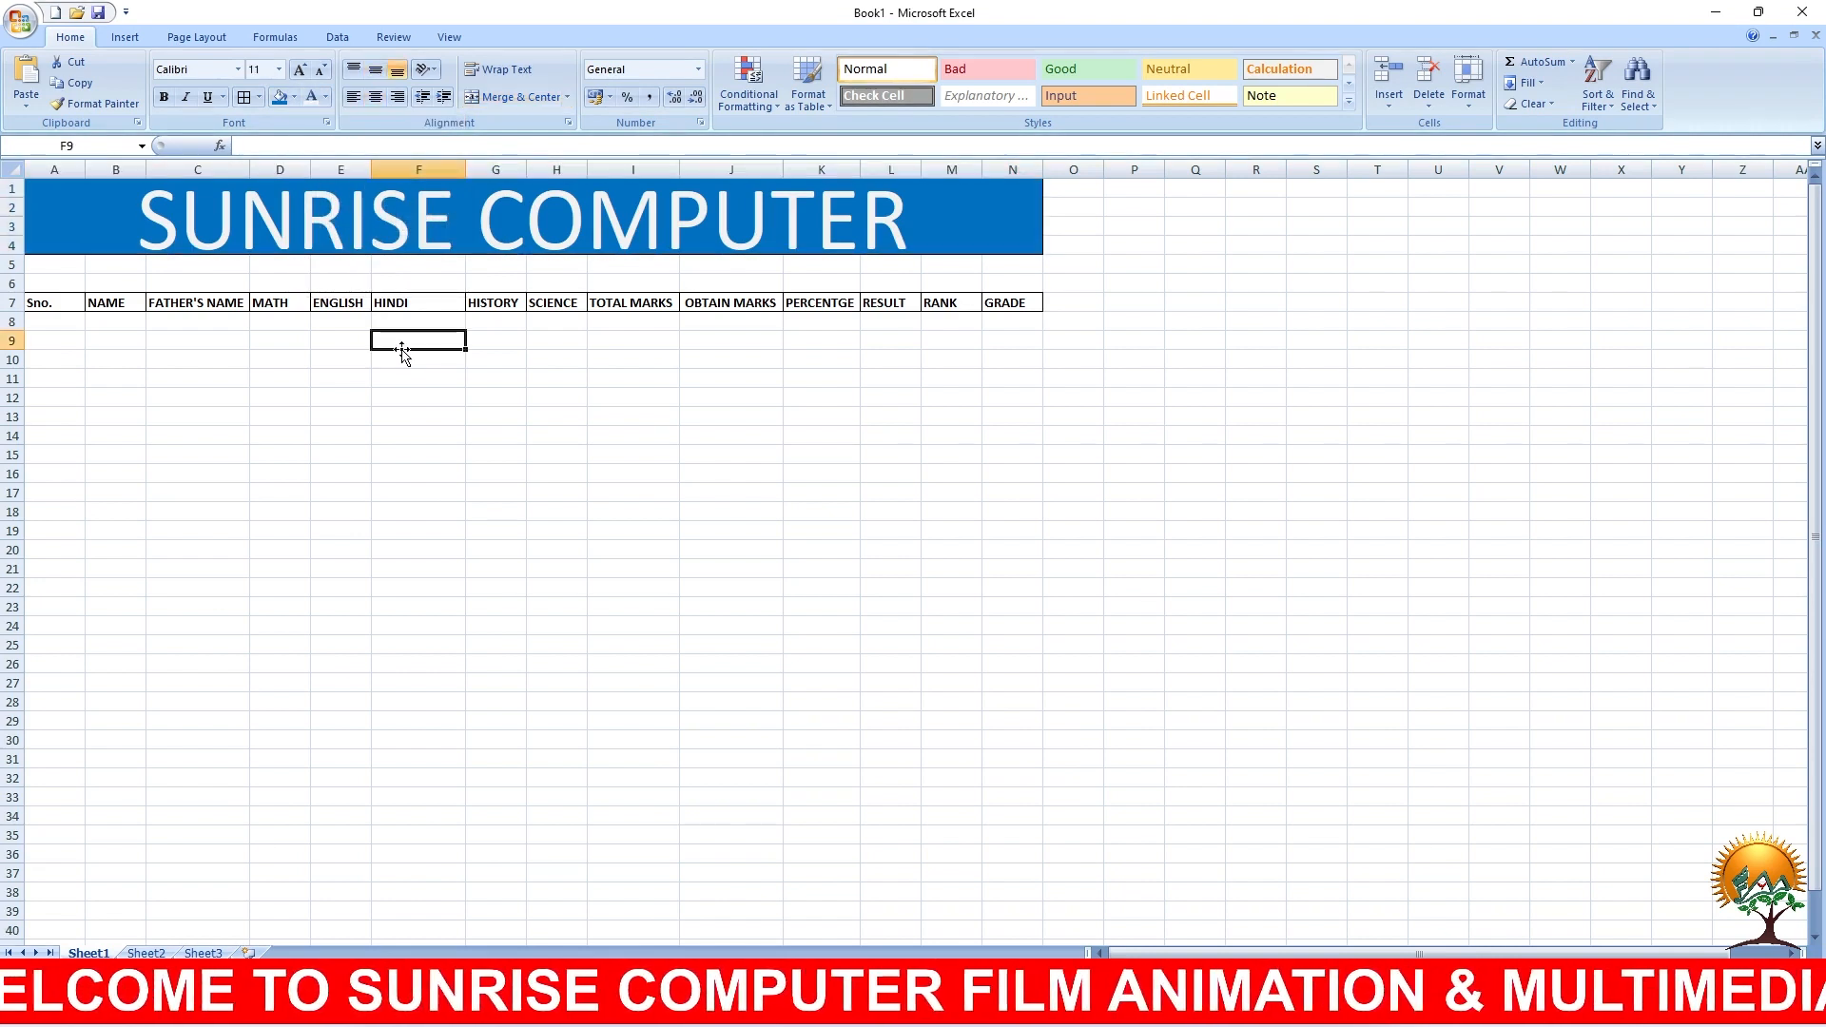
left_click(784, 231)
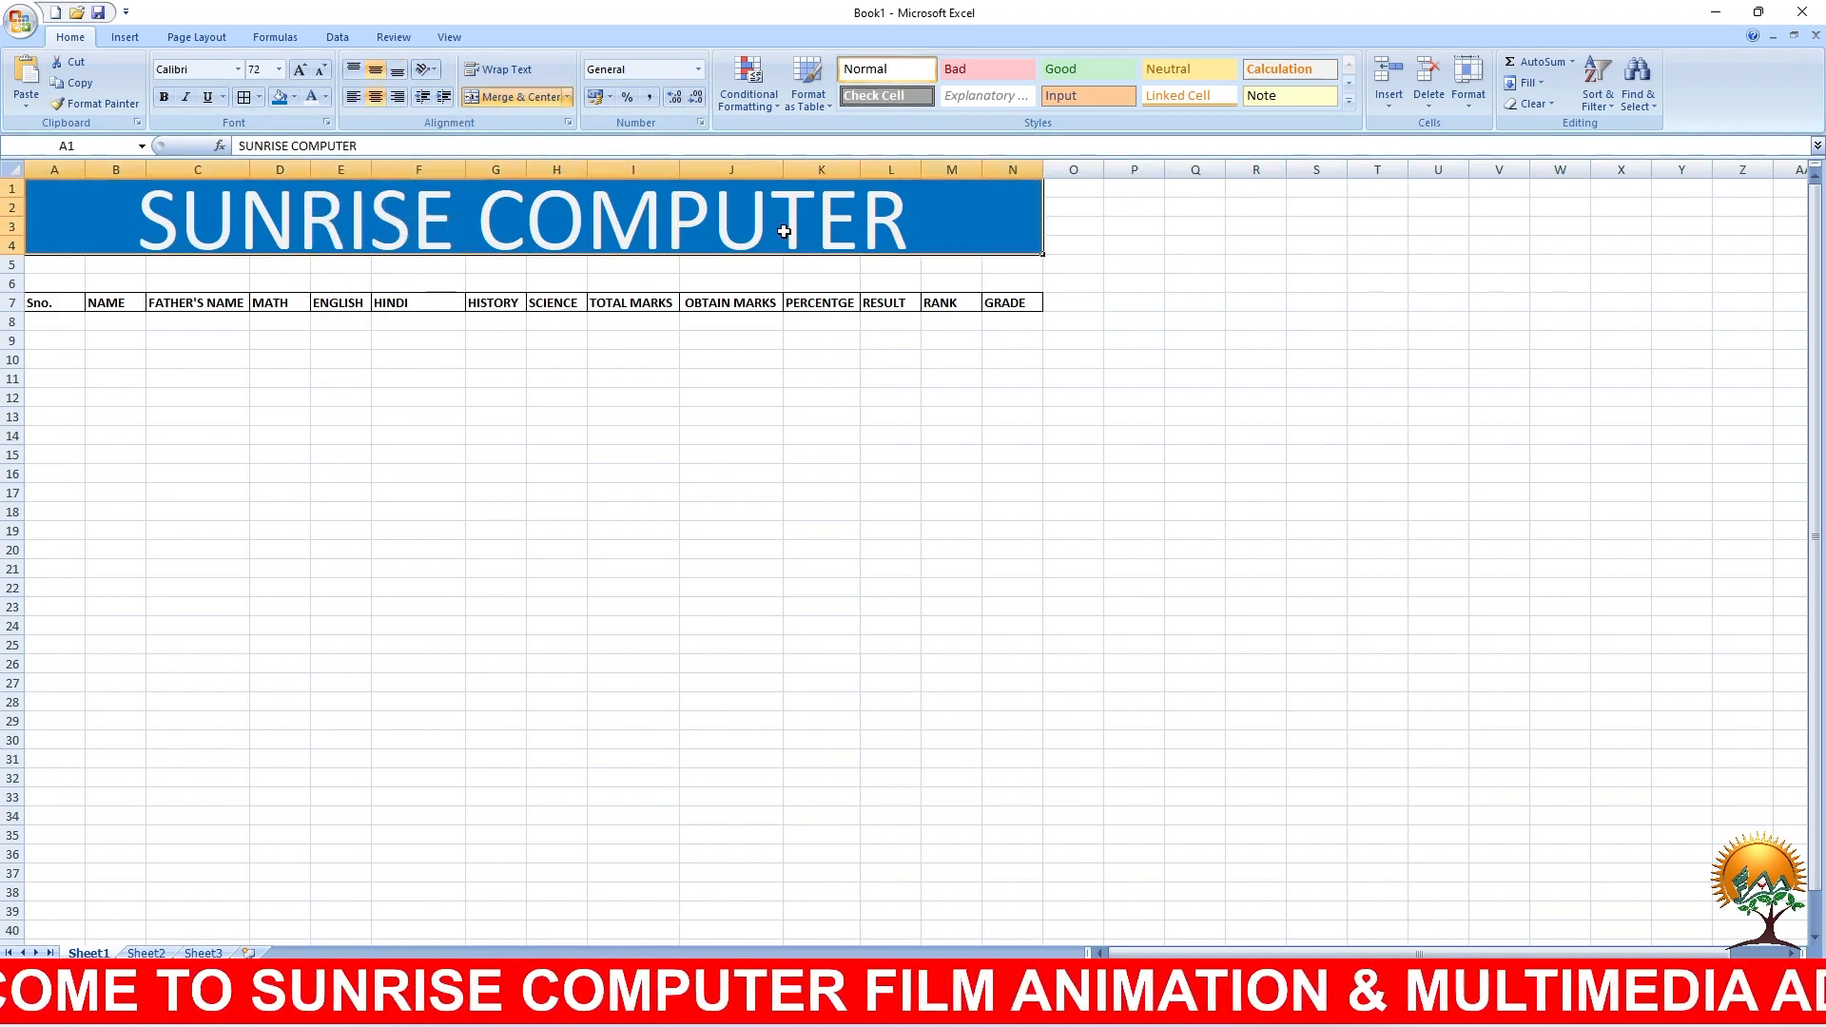
Step: Merge and center the range A5:N5 below the title and fill it with the standard light blue
left_click(267, 270)
left_click(72, 267)
left_click_drag(72, 268, 1012, 266)
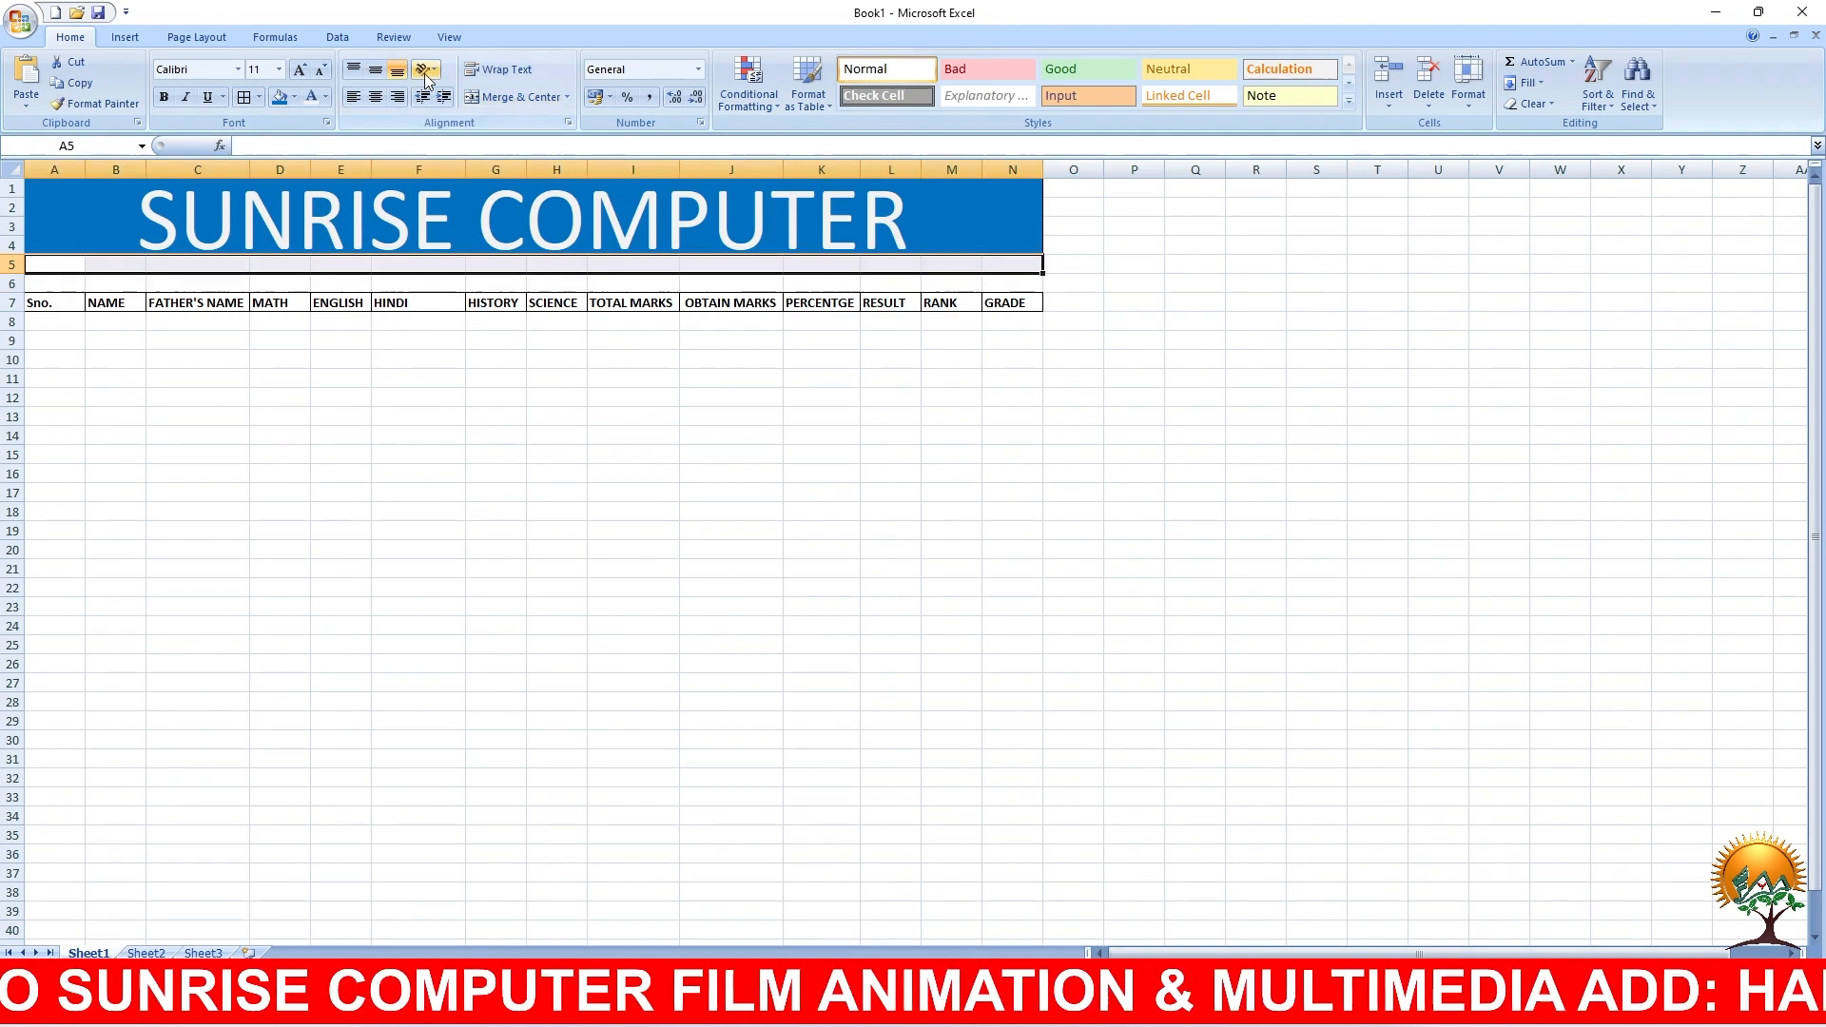
left_click(504, 96)
left_click(281, 96)
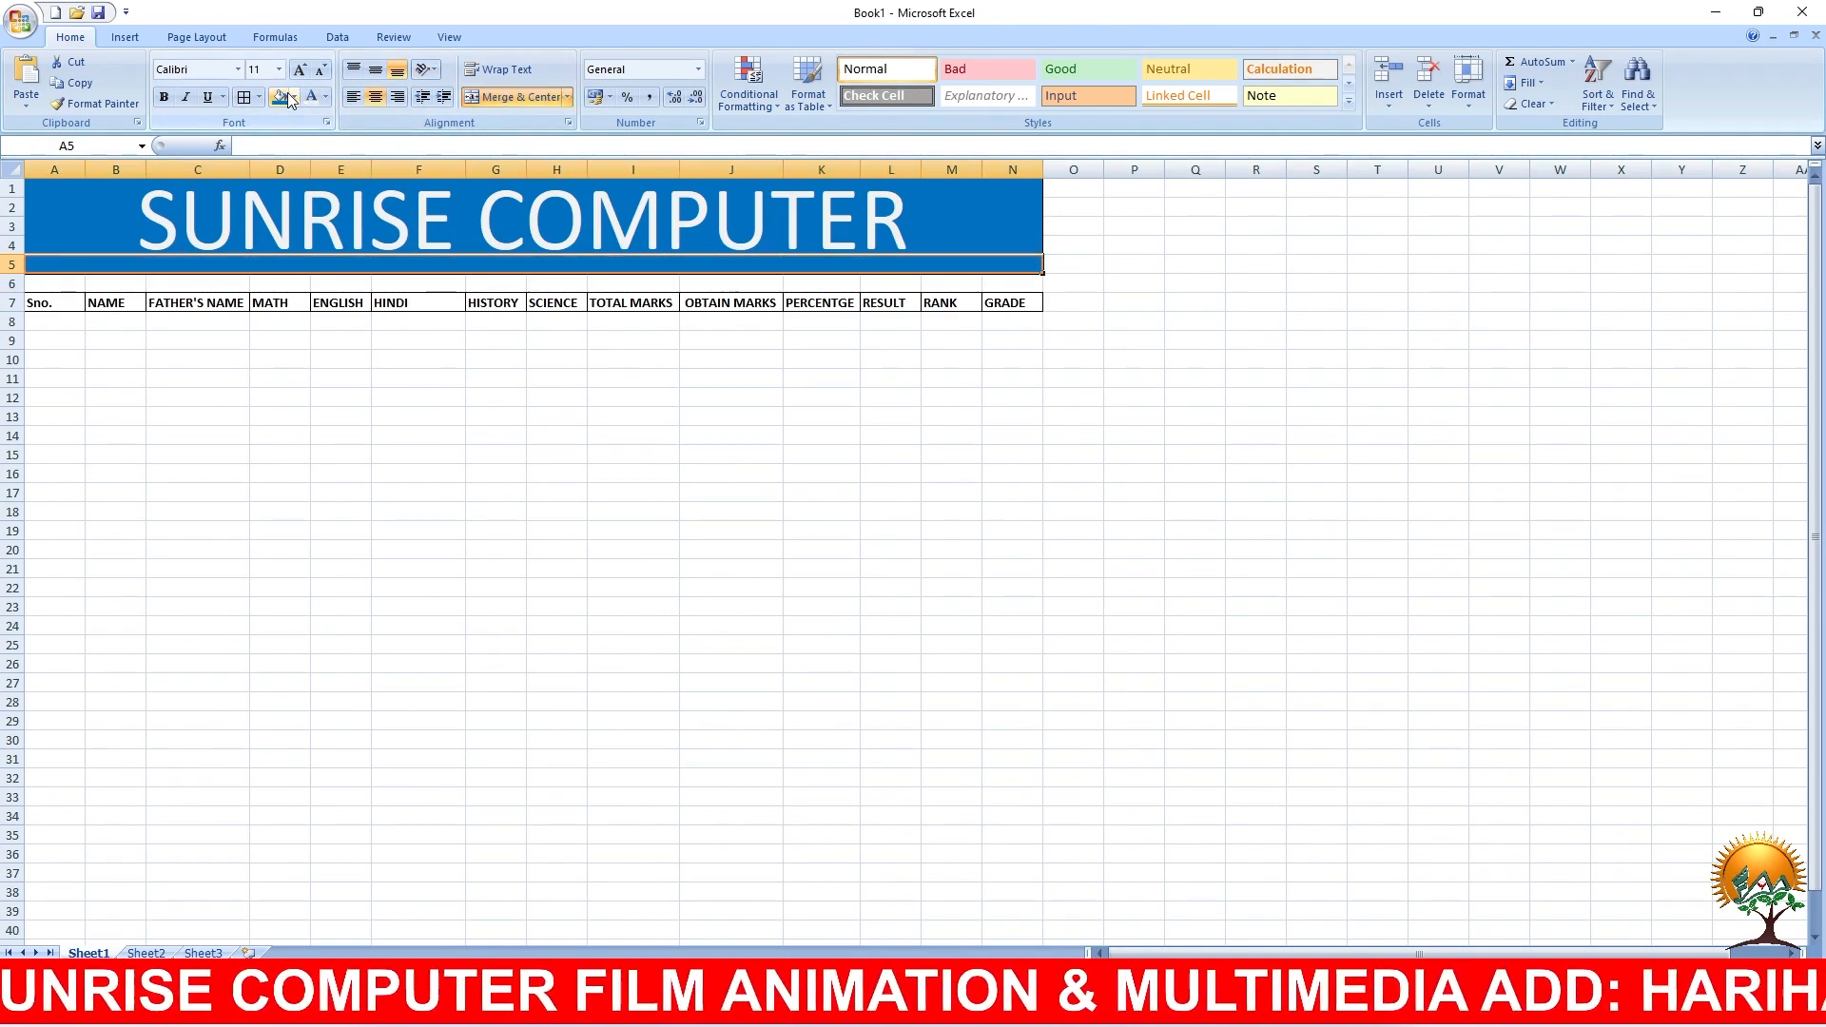
left_click(296, 97)
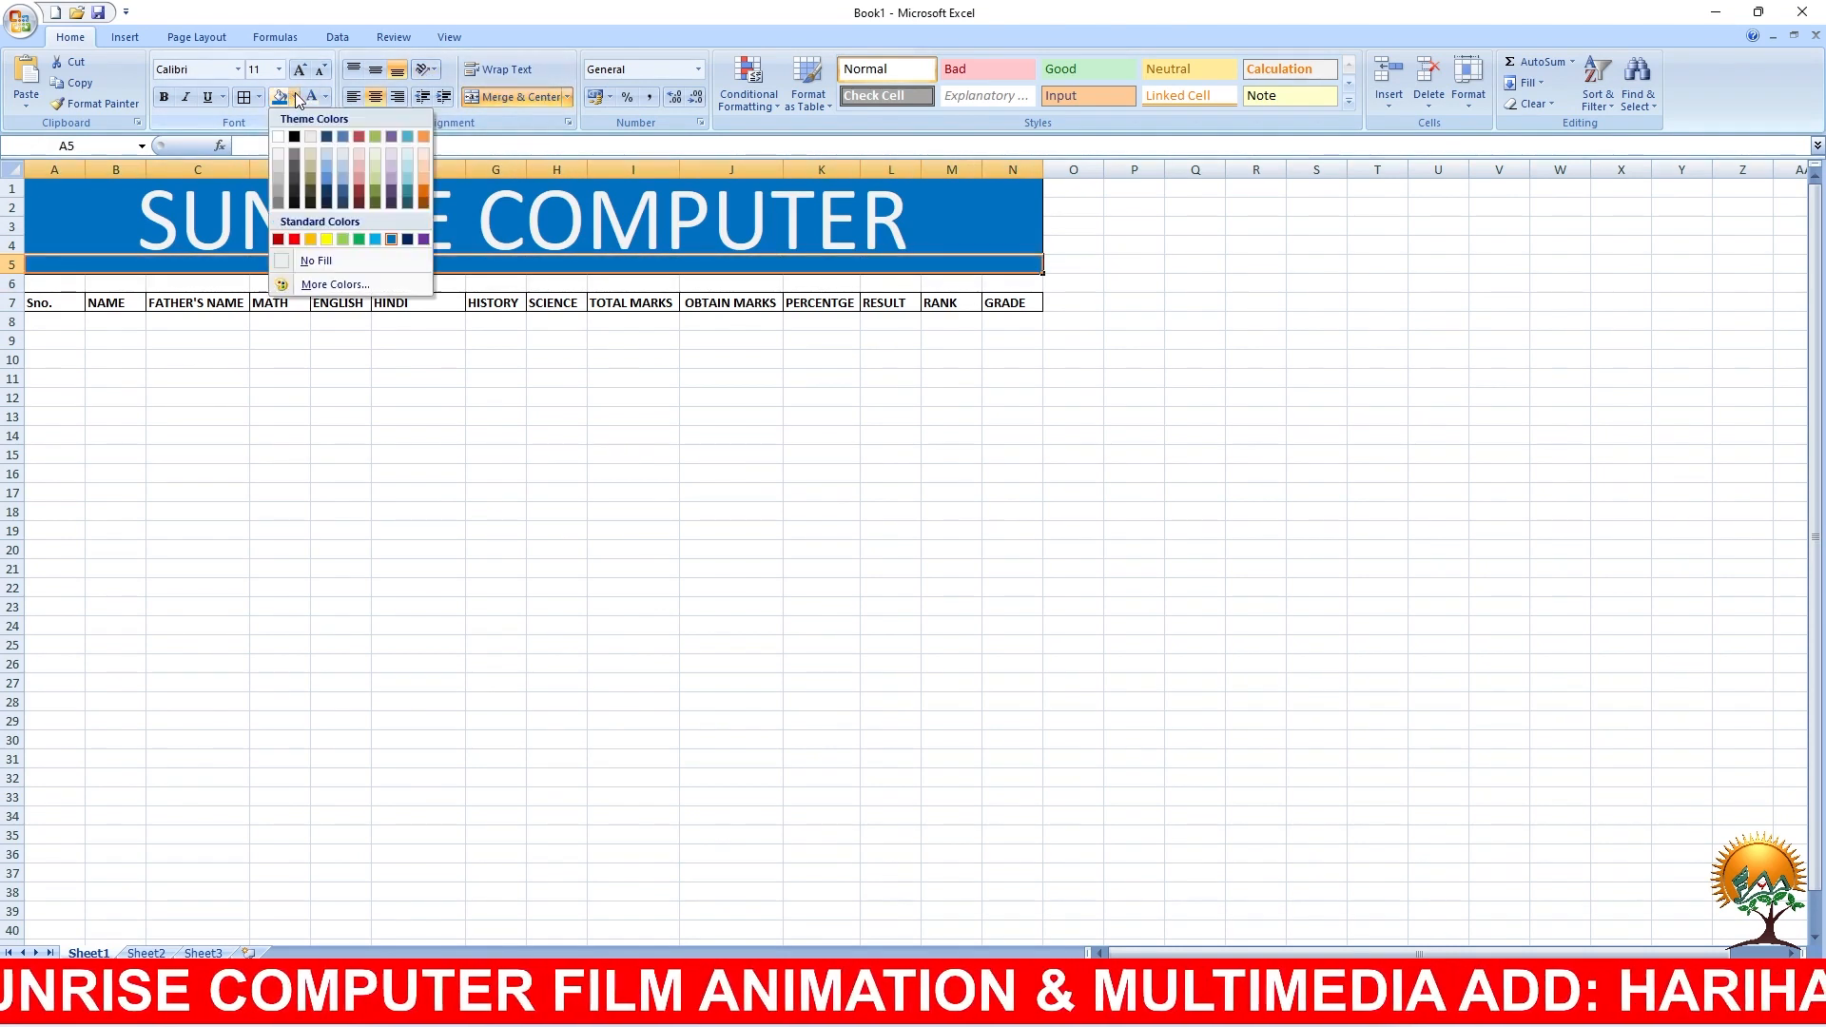
left_click(376, 240)
left_click(433, 362)
left_click(426, 266)
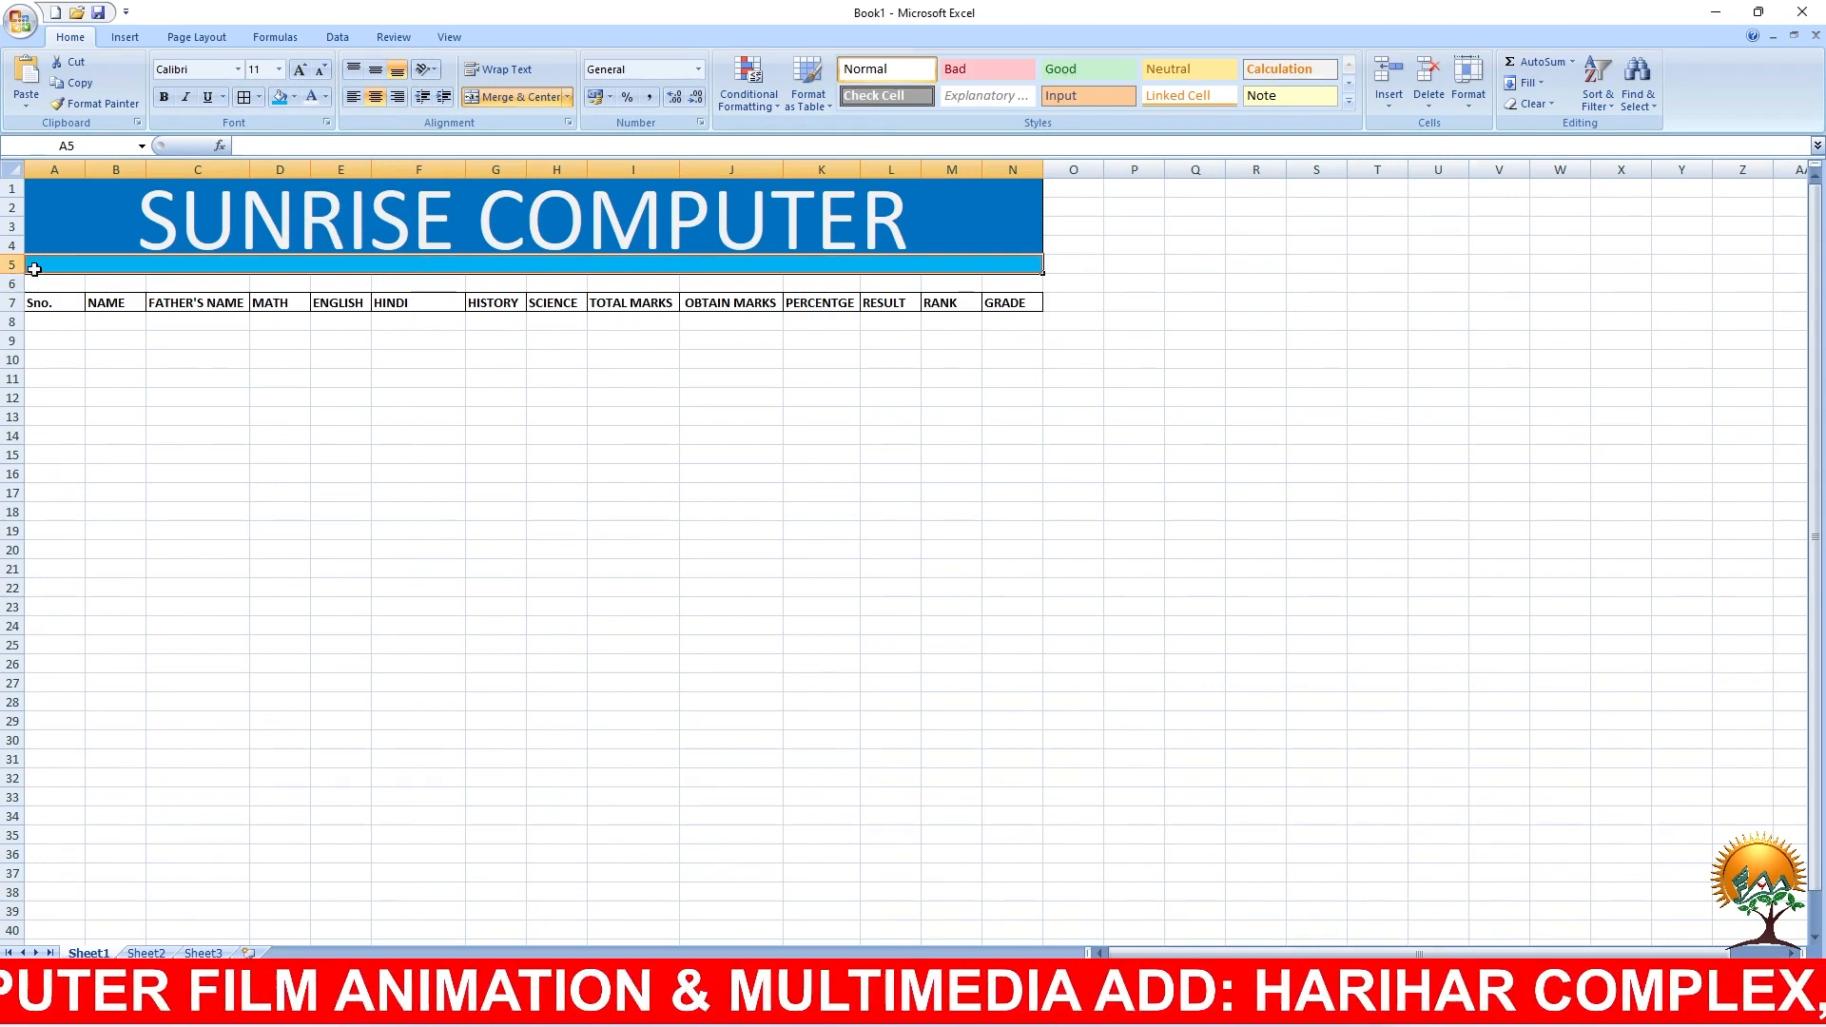
Step: Extend the merged light blue band to cover A5:N6 and start its subtitle with RE
left_click_drag(70, 266, 849, 280)
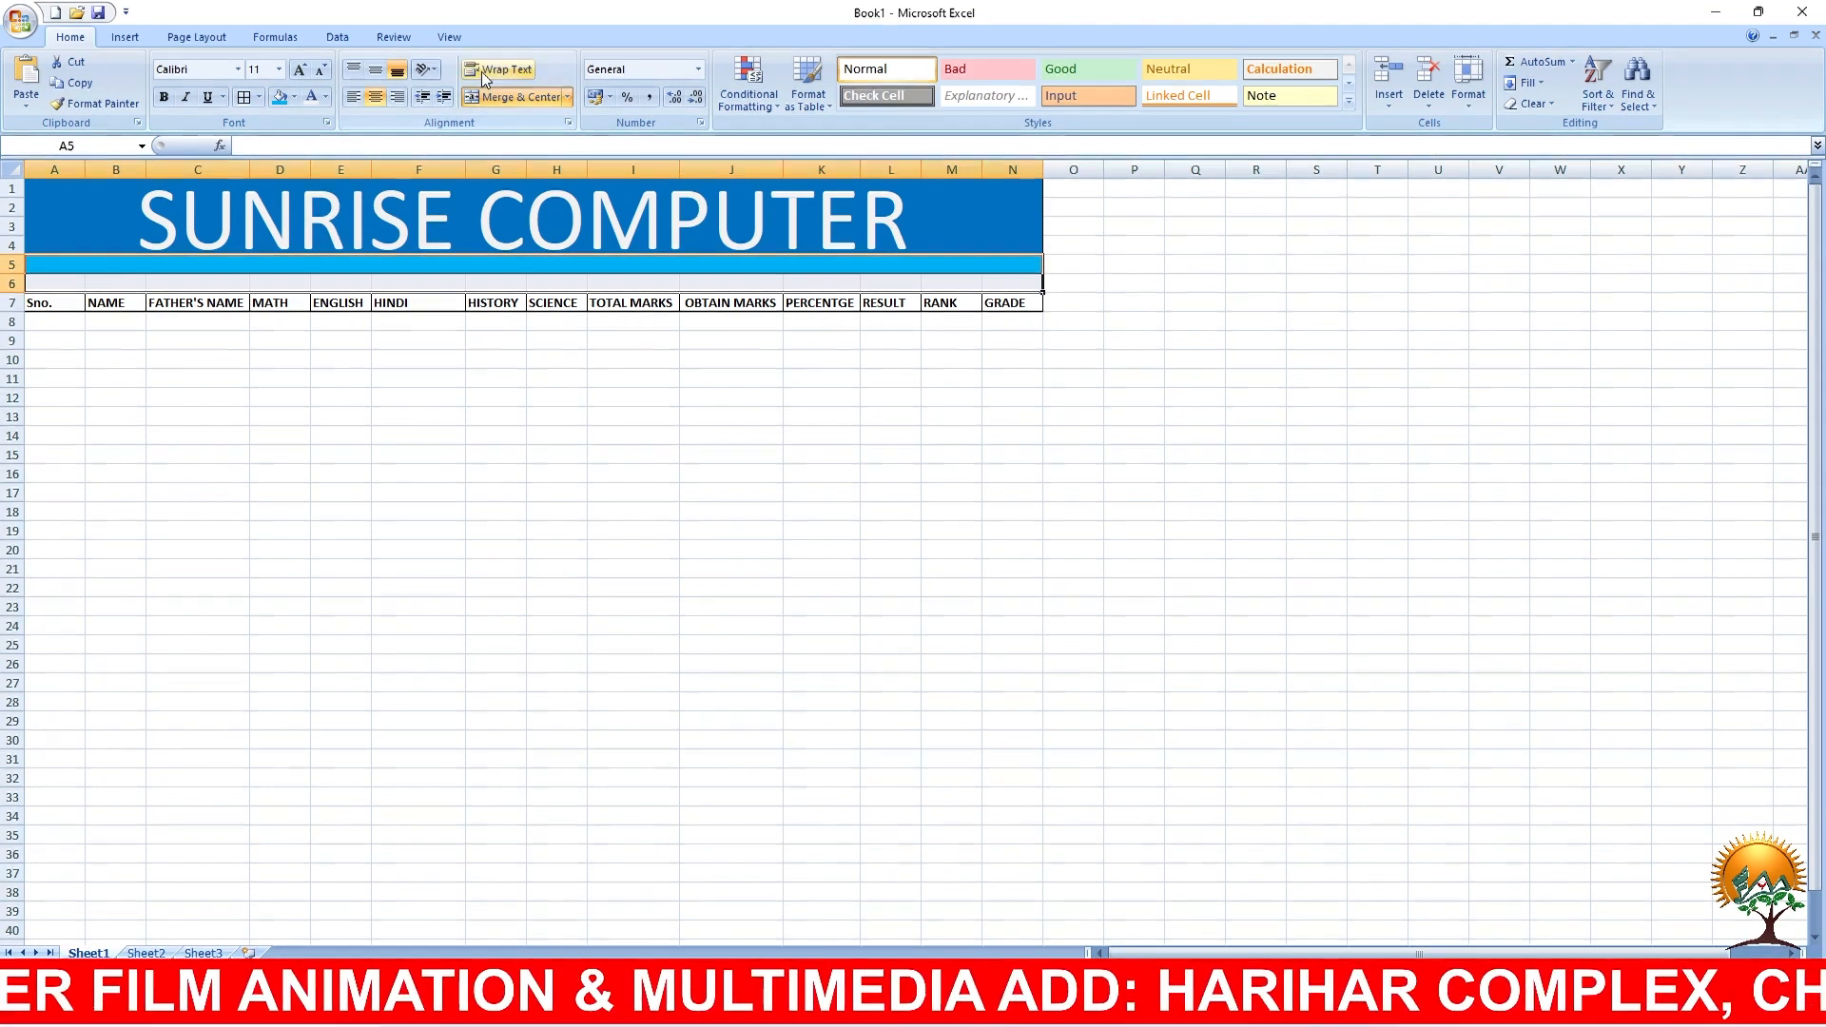
left_click(493, 94)
left_click(493, 93)
left_click(419, 398)
left_click(436, 271)
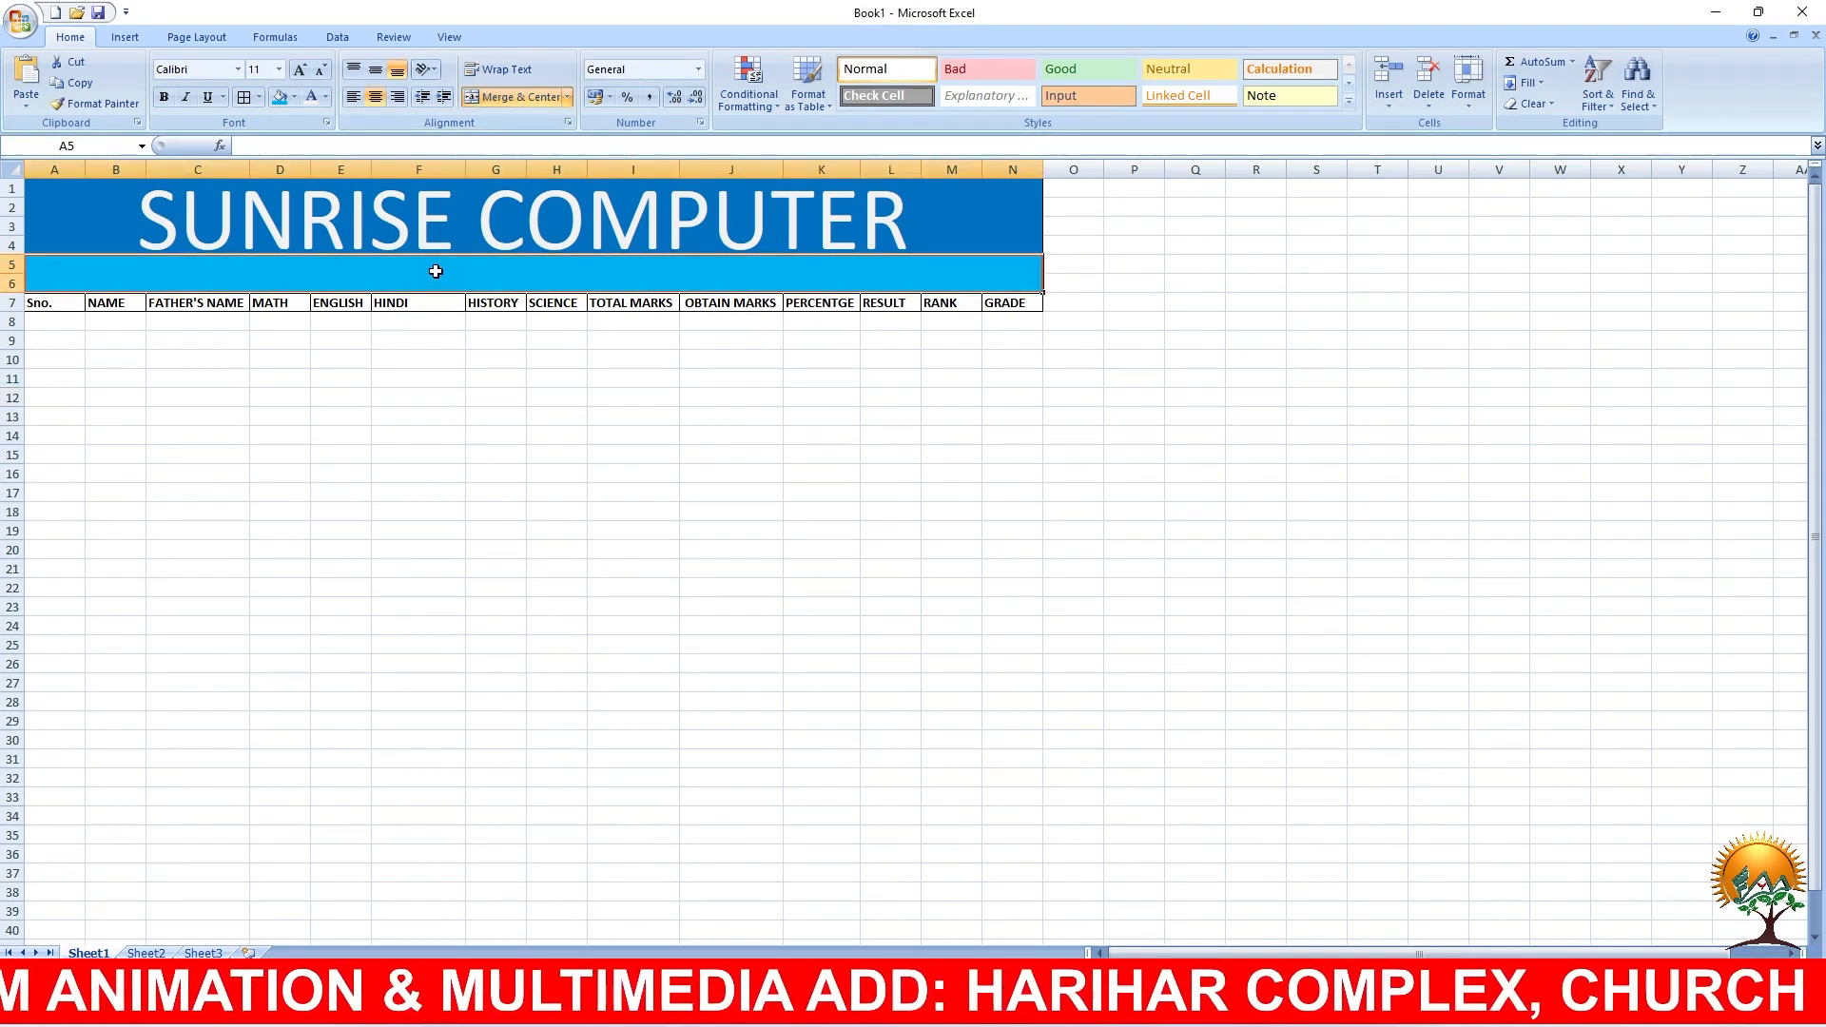
type("RE")
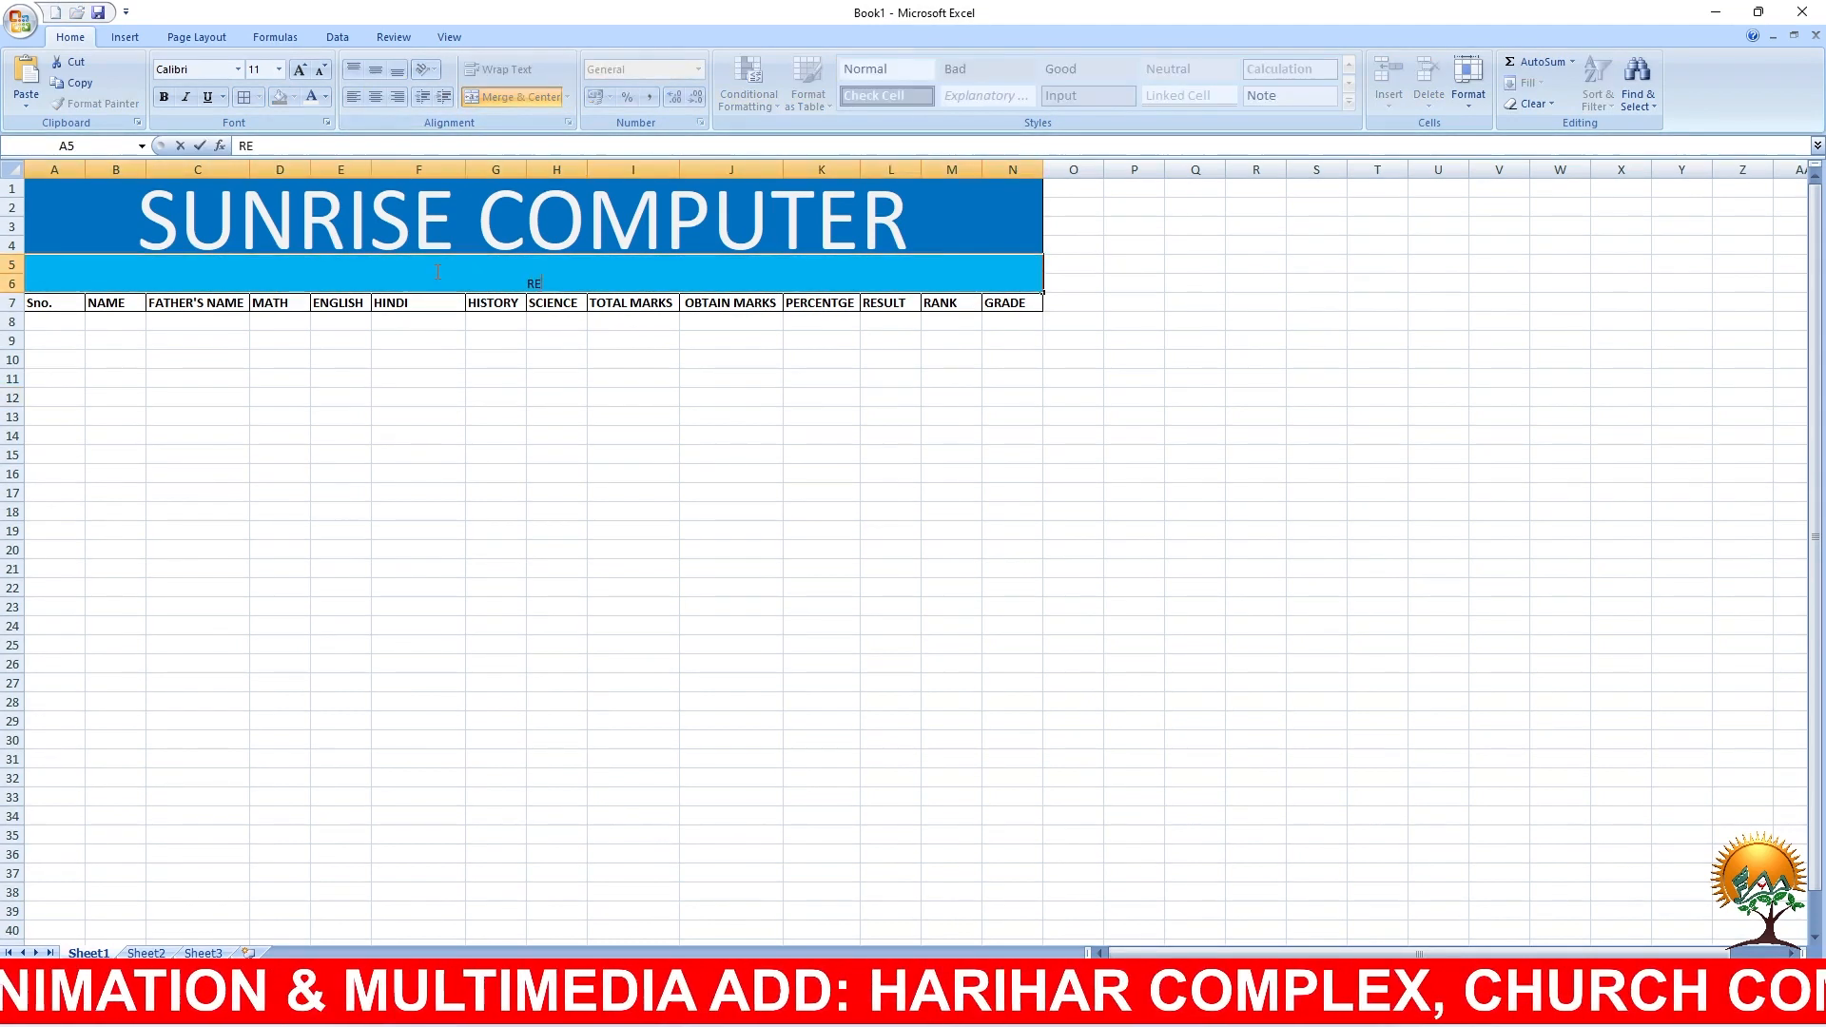
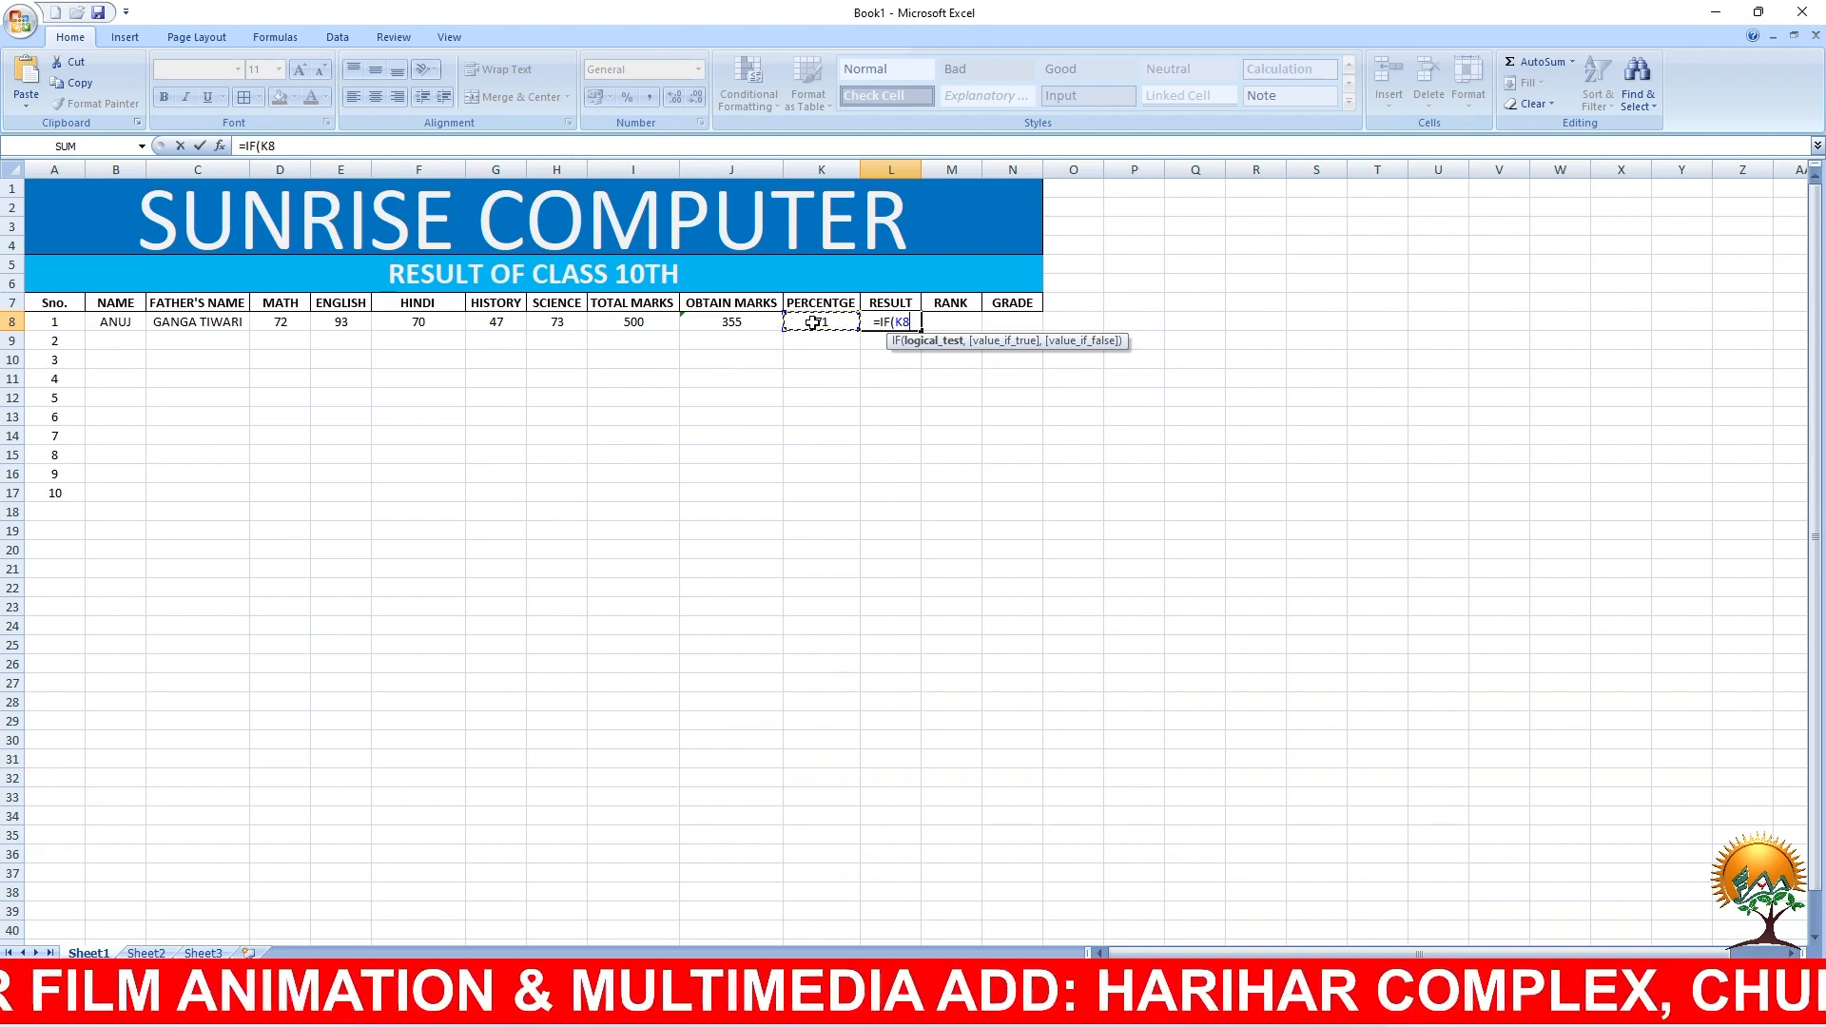
Step: Complete the RESULT formula in L8 as =IF(K8>35,"PASS","FAIL")
type(">")
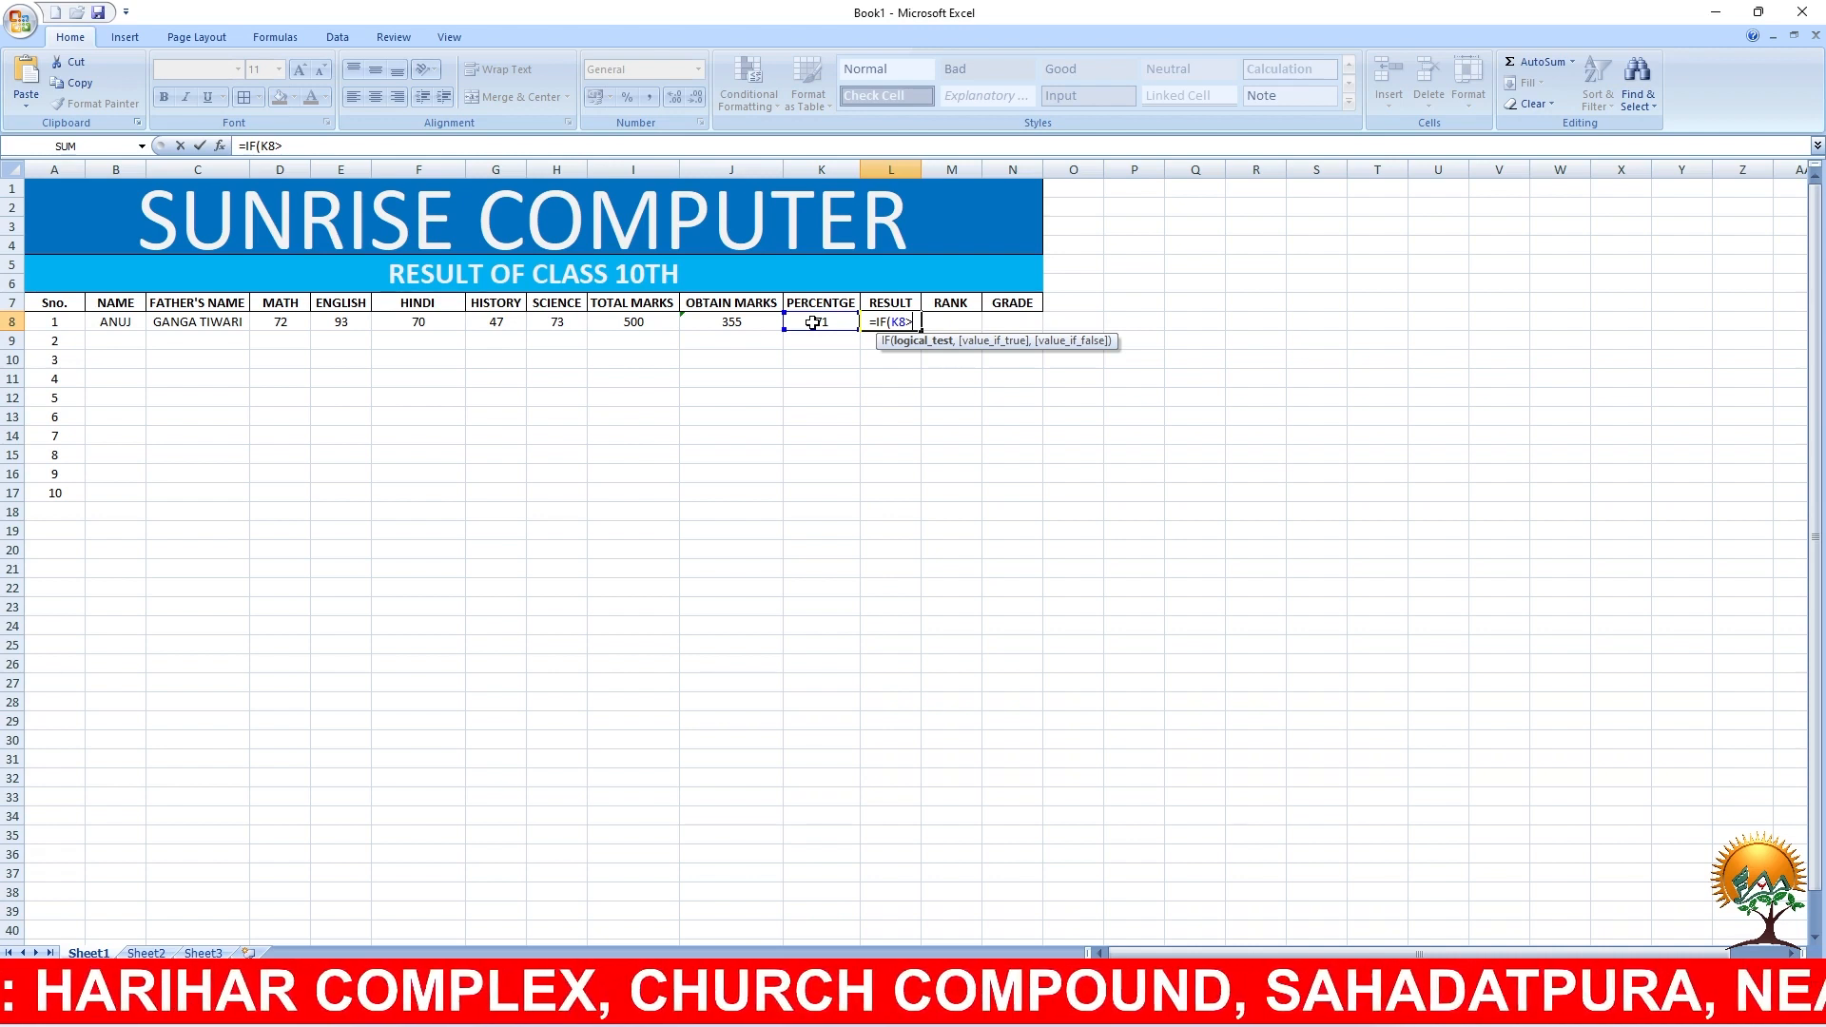
type("35")
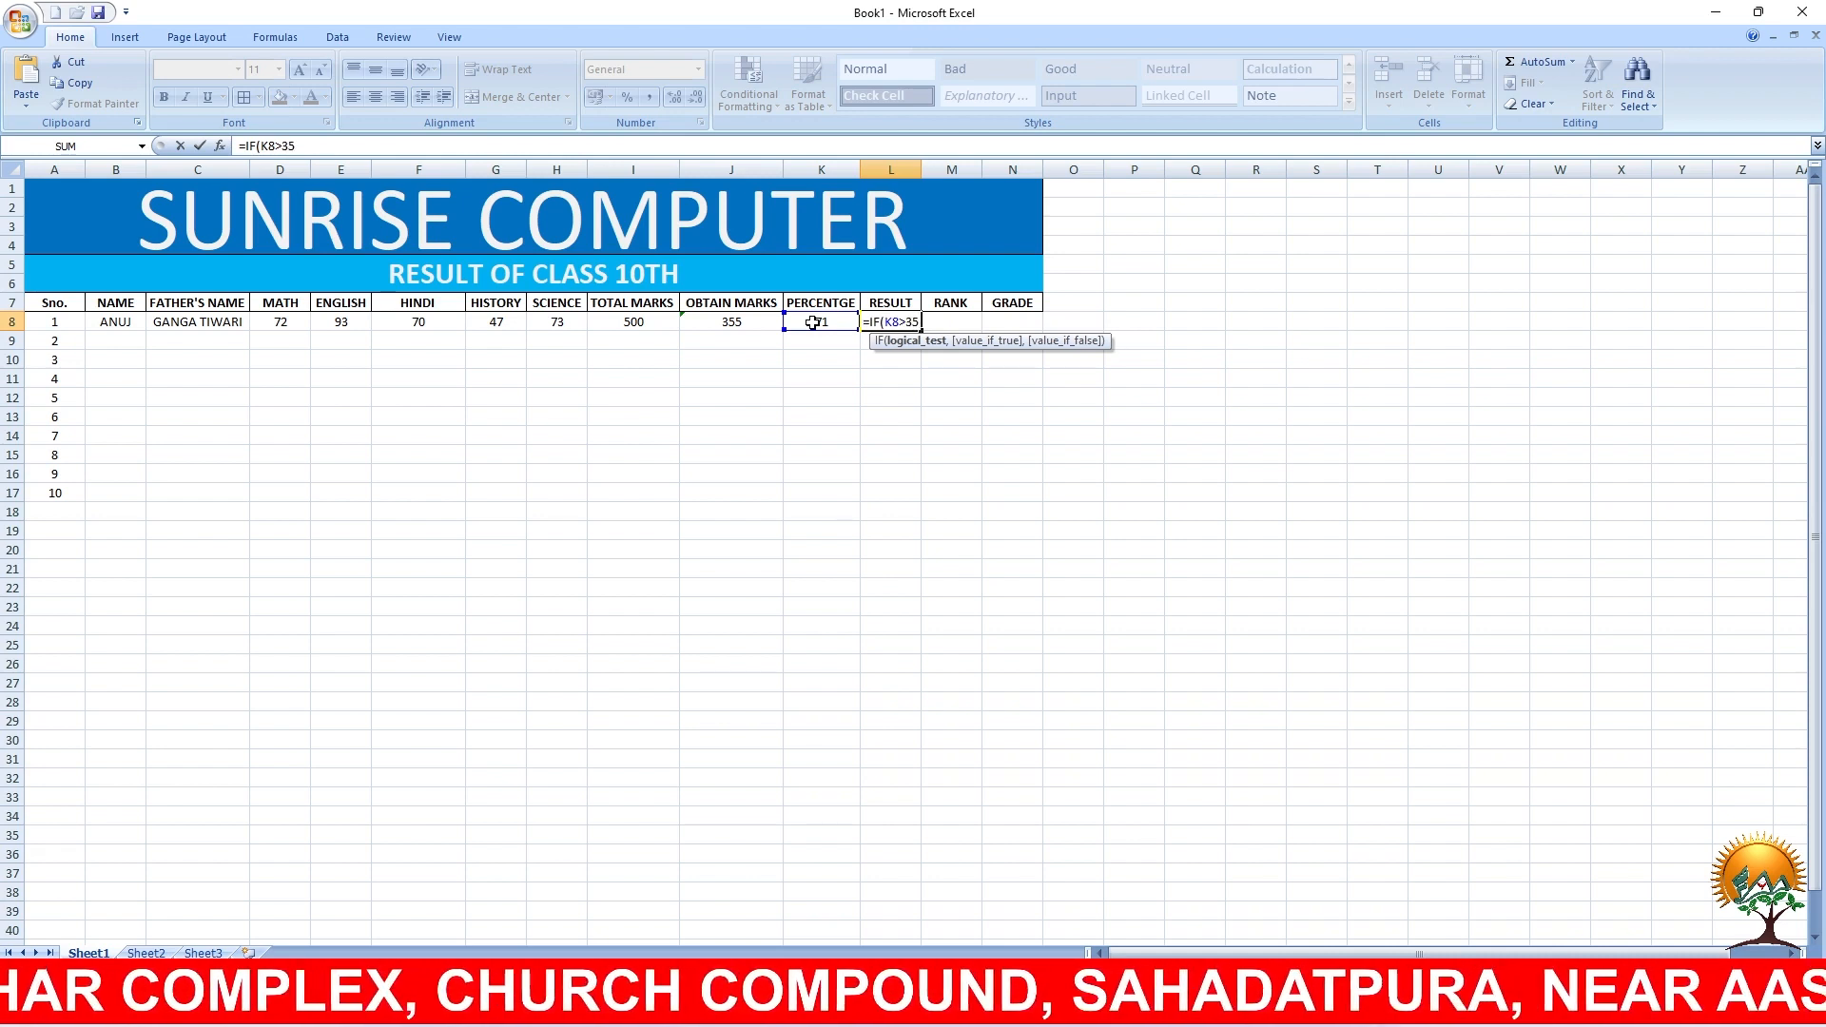
type(",")
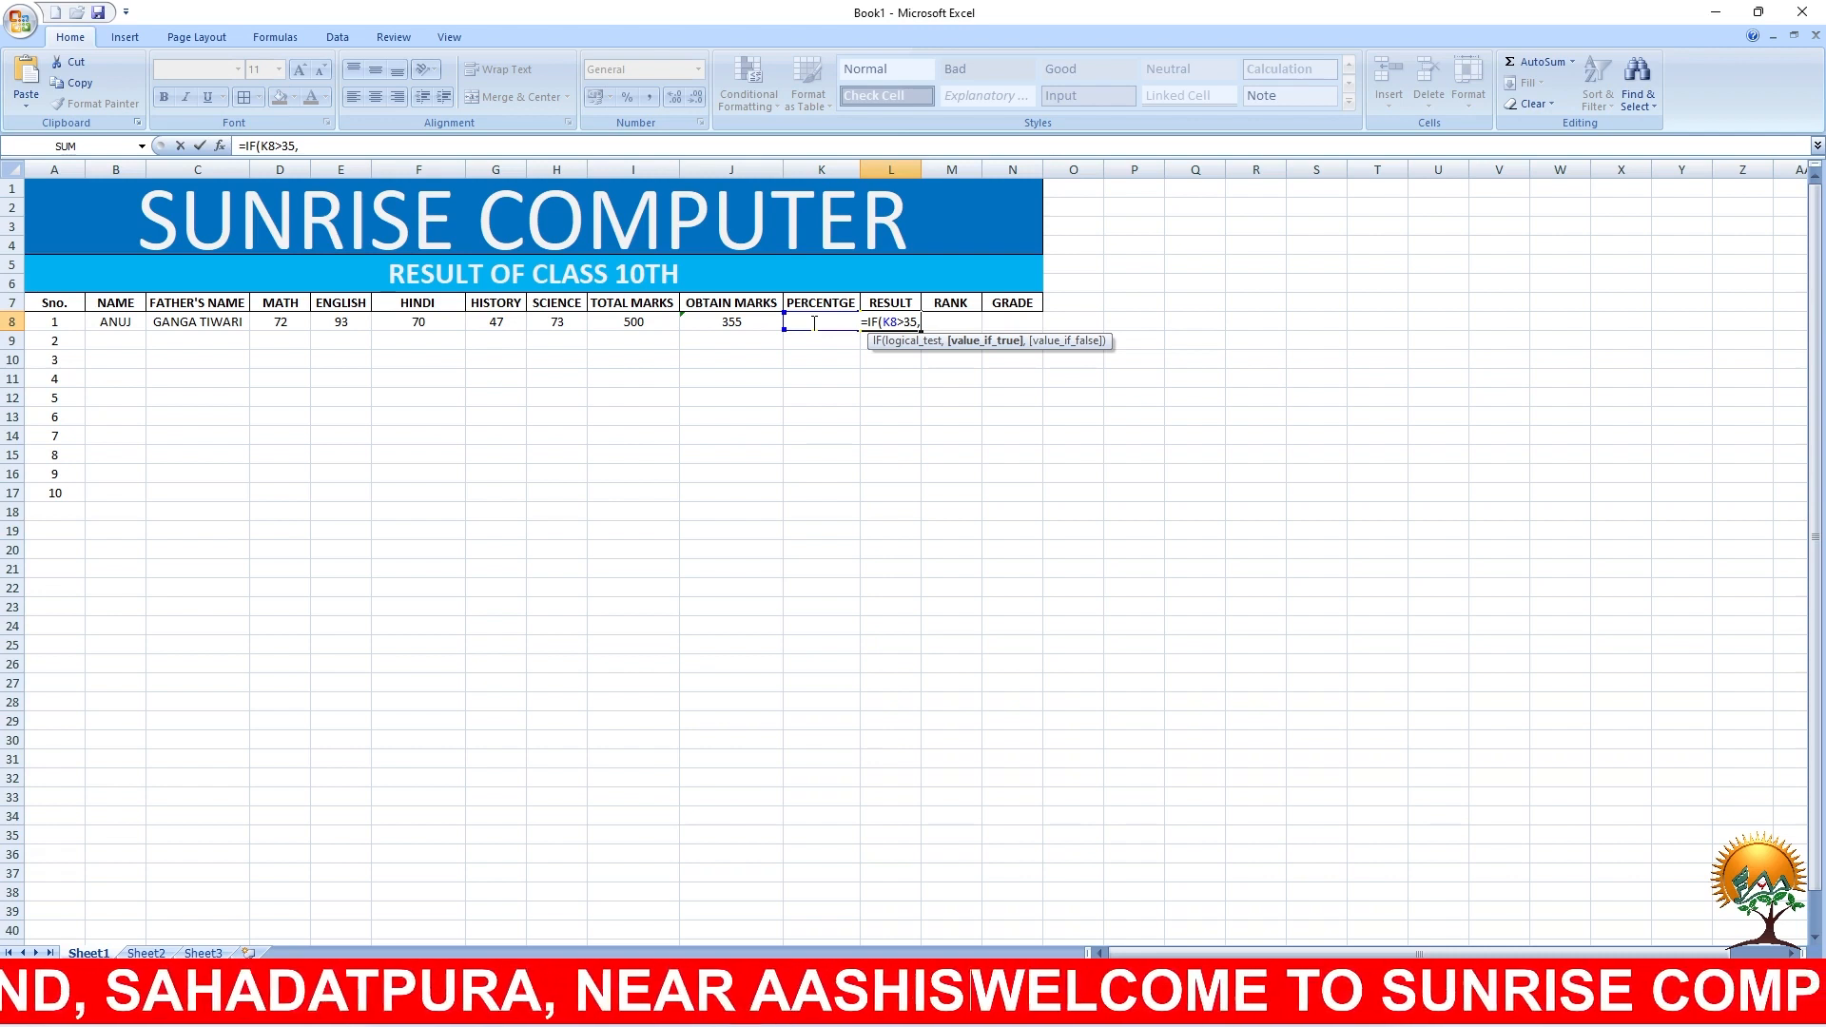
type("\"")
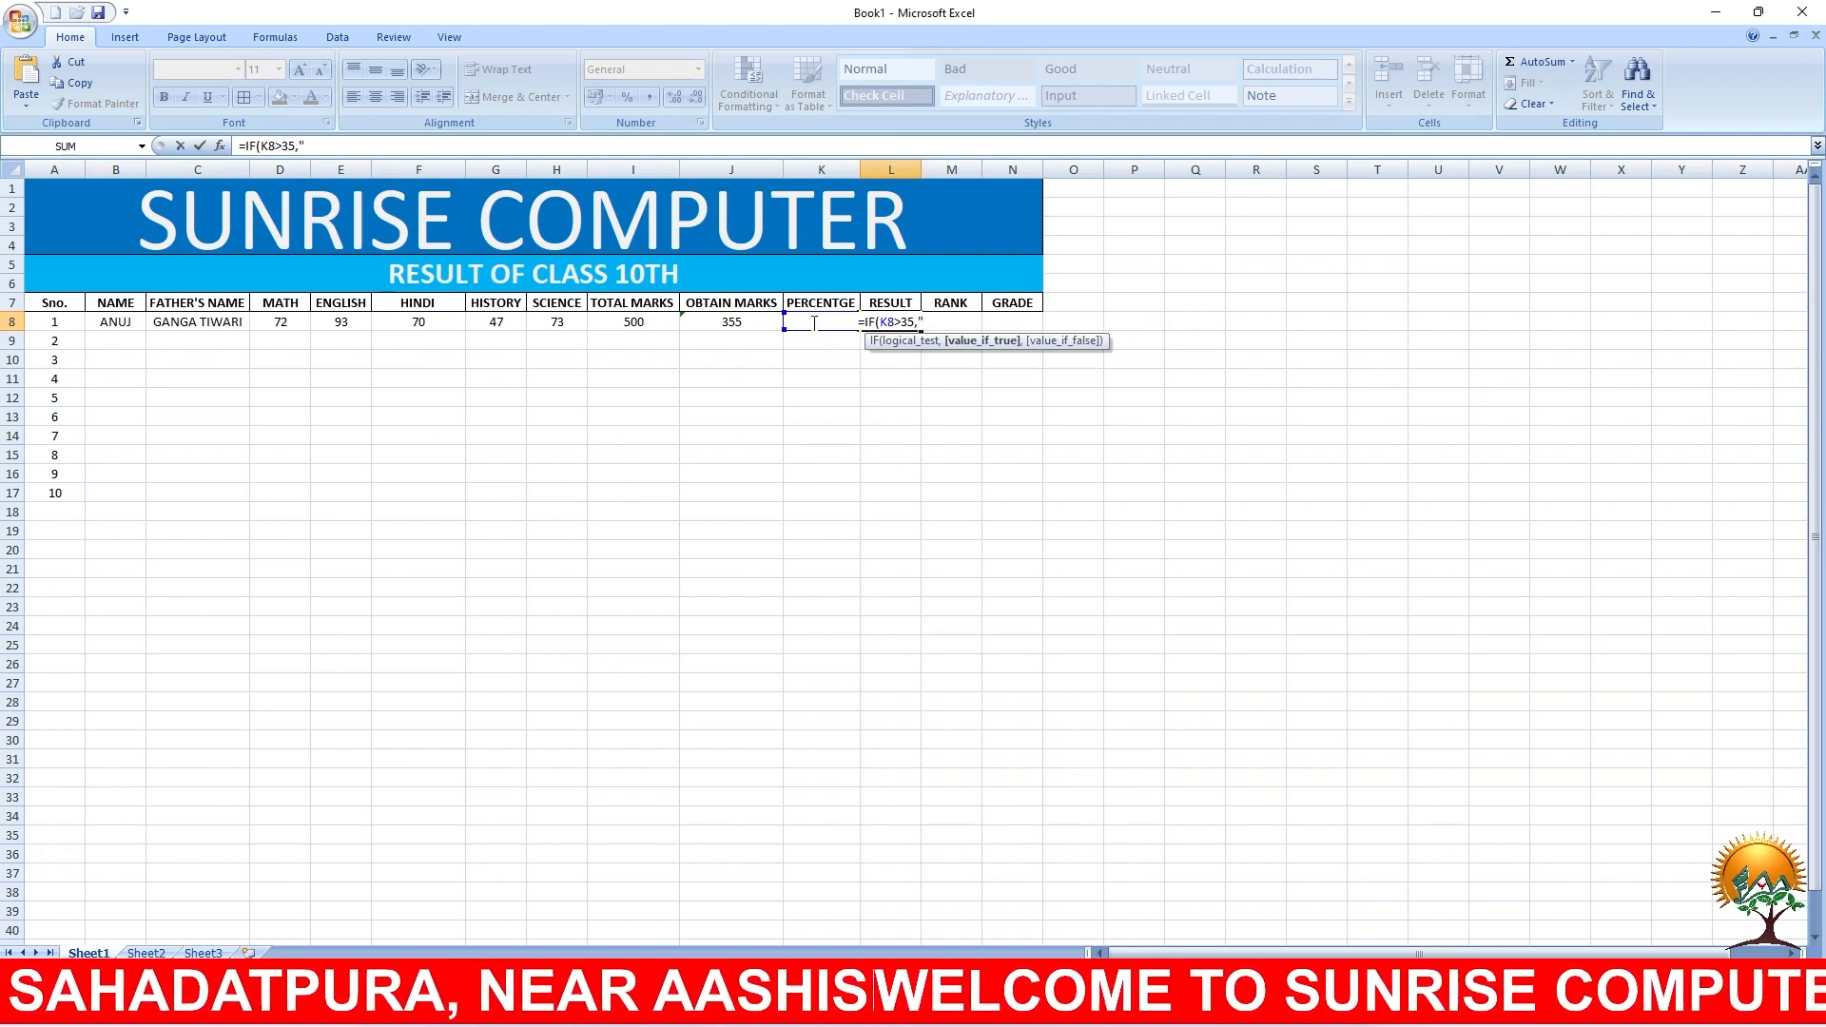
type("PASS")
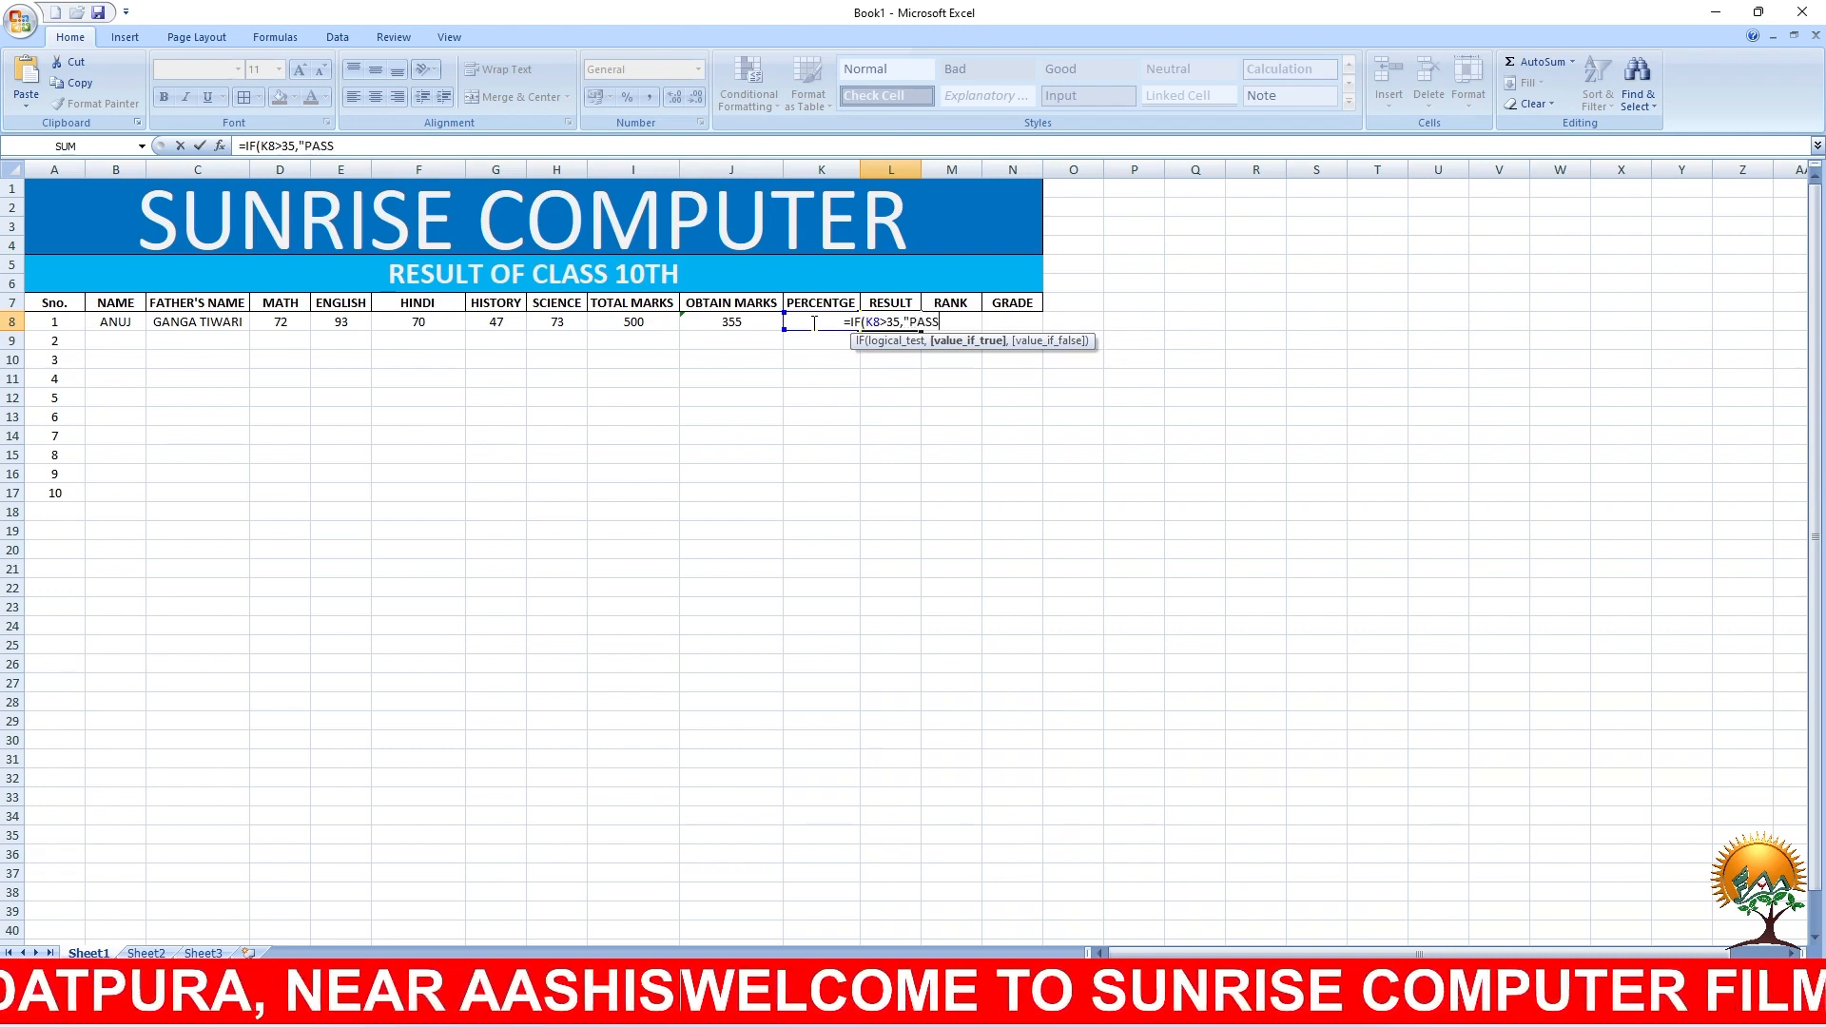
type("\"")
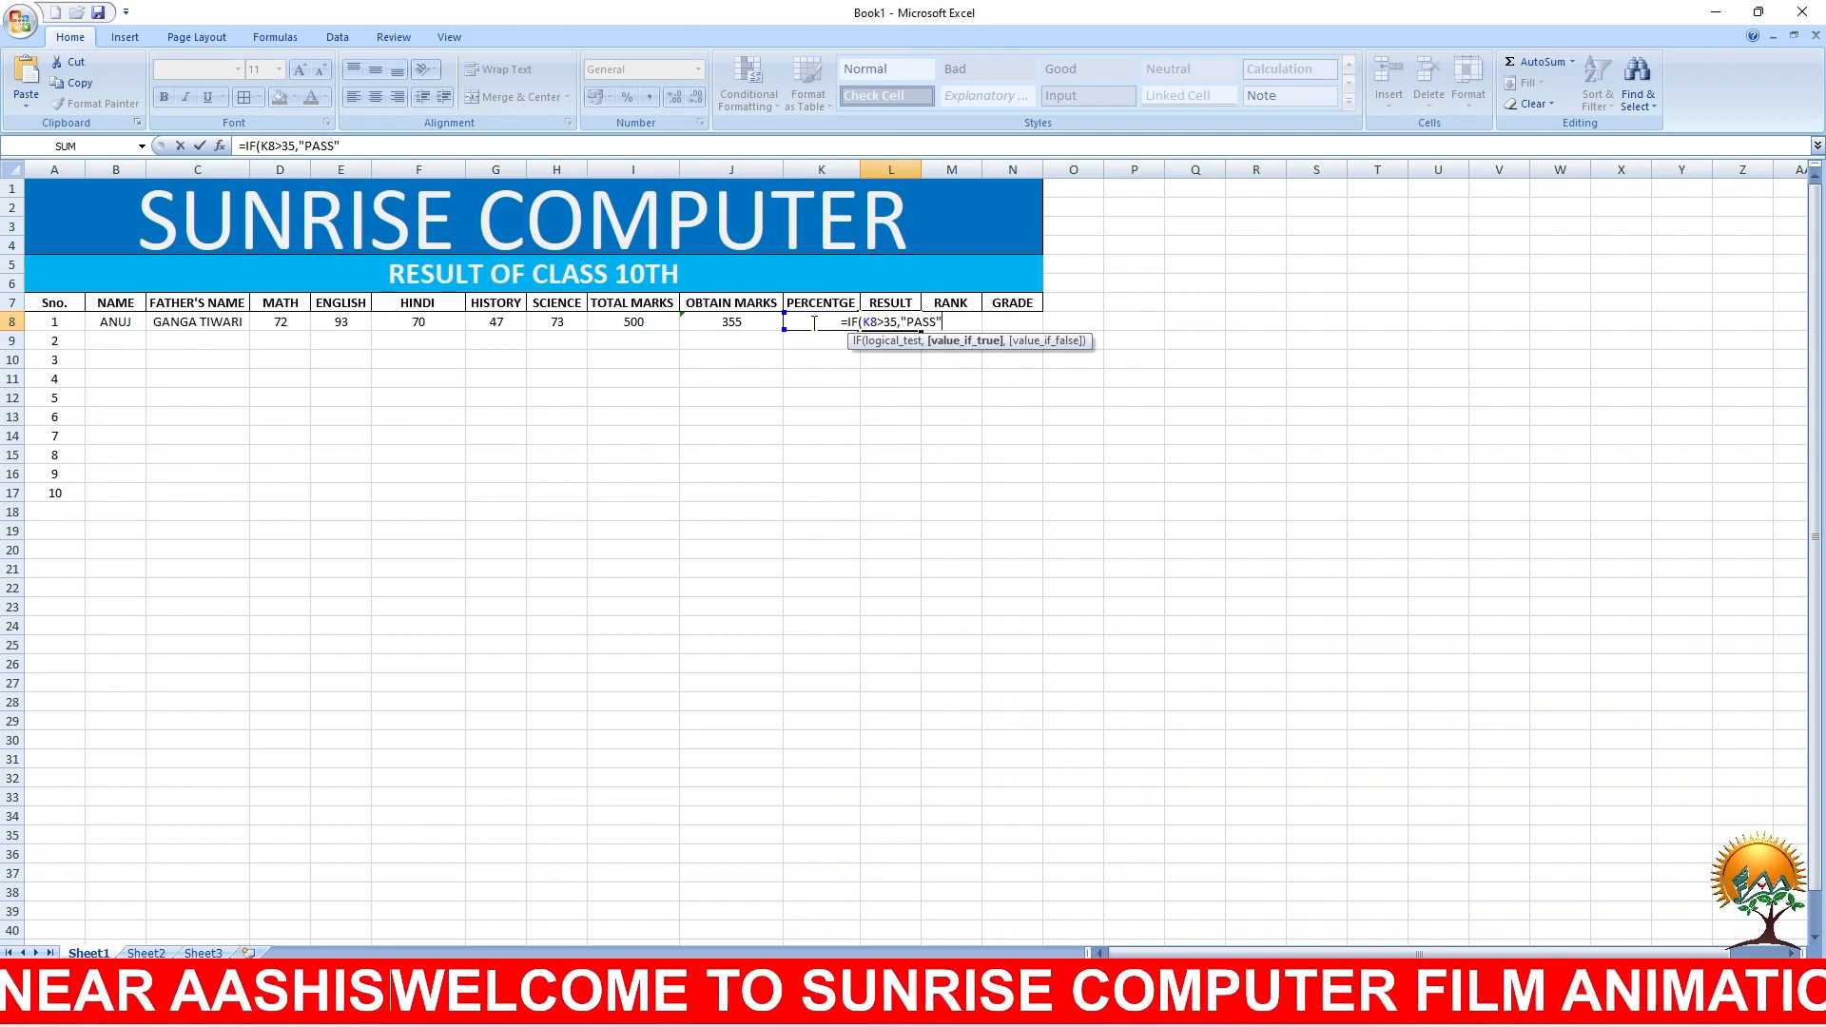
type(",")
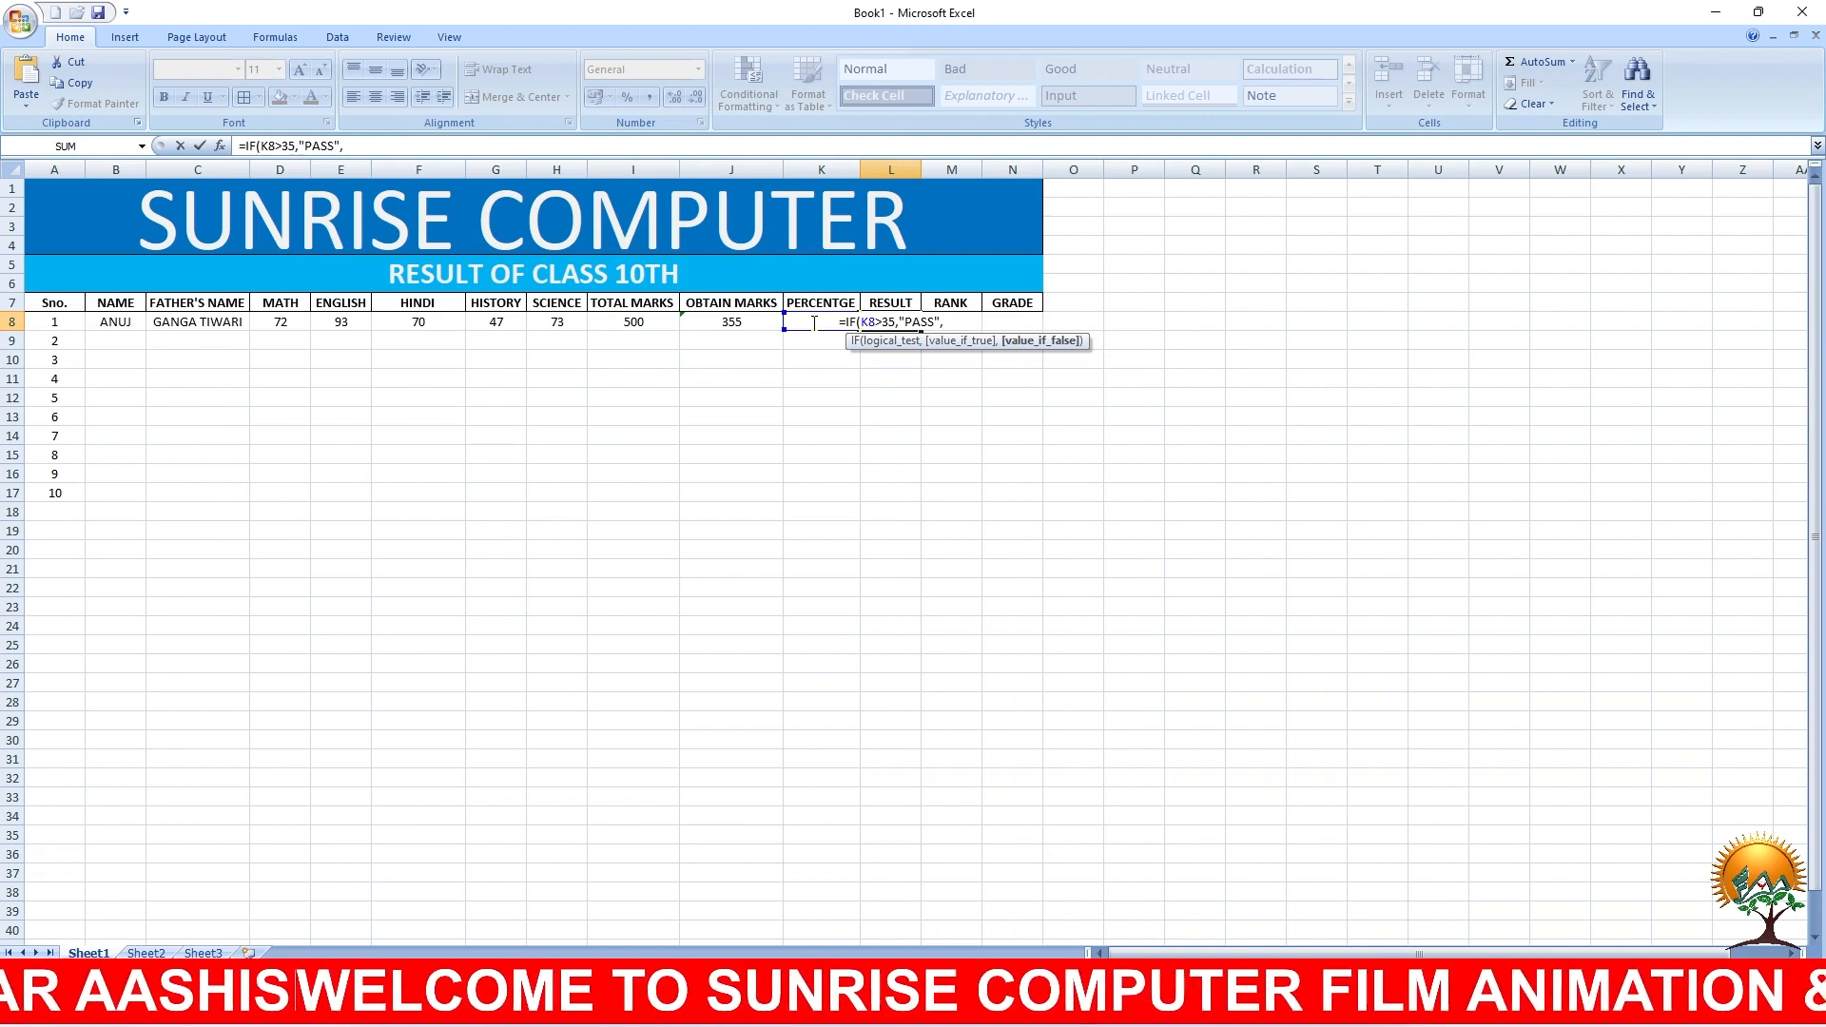
type("\"")
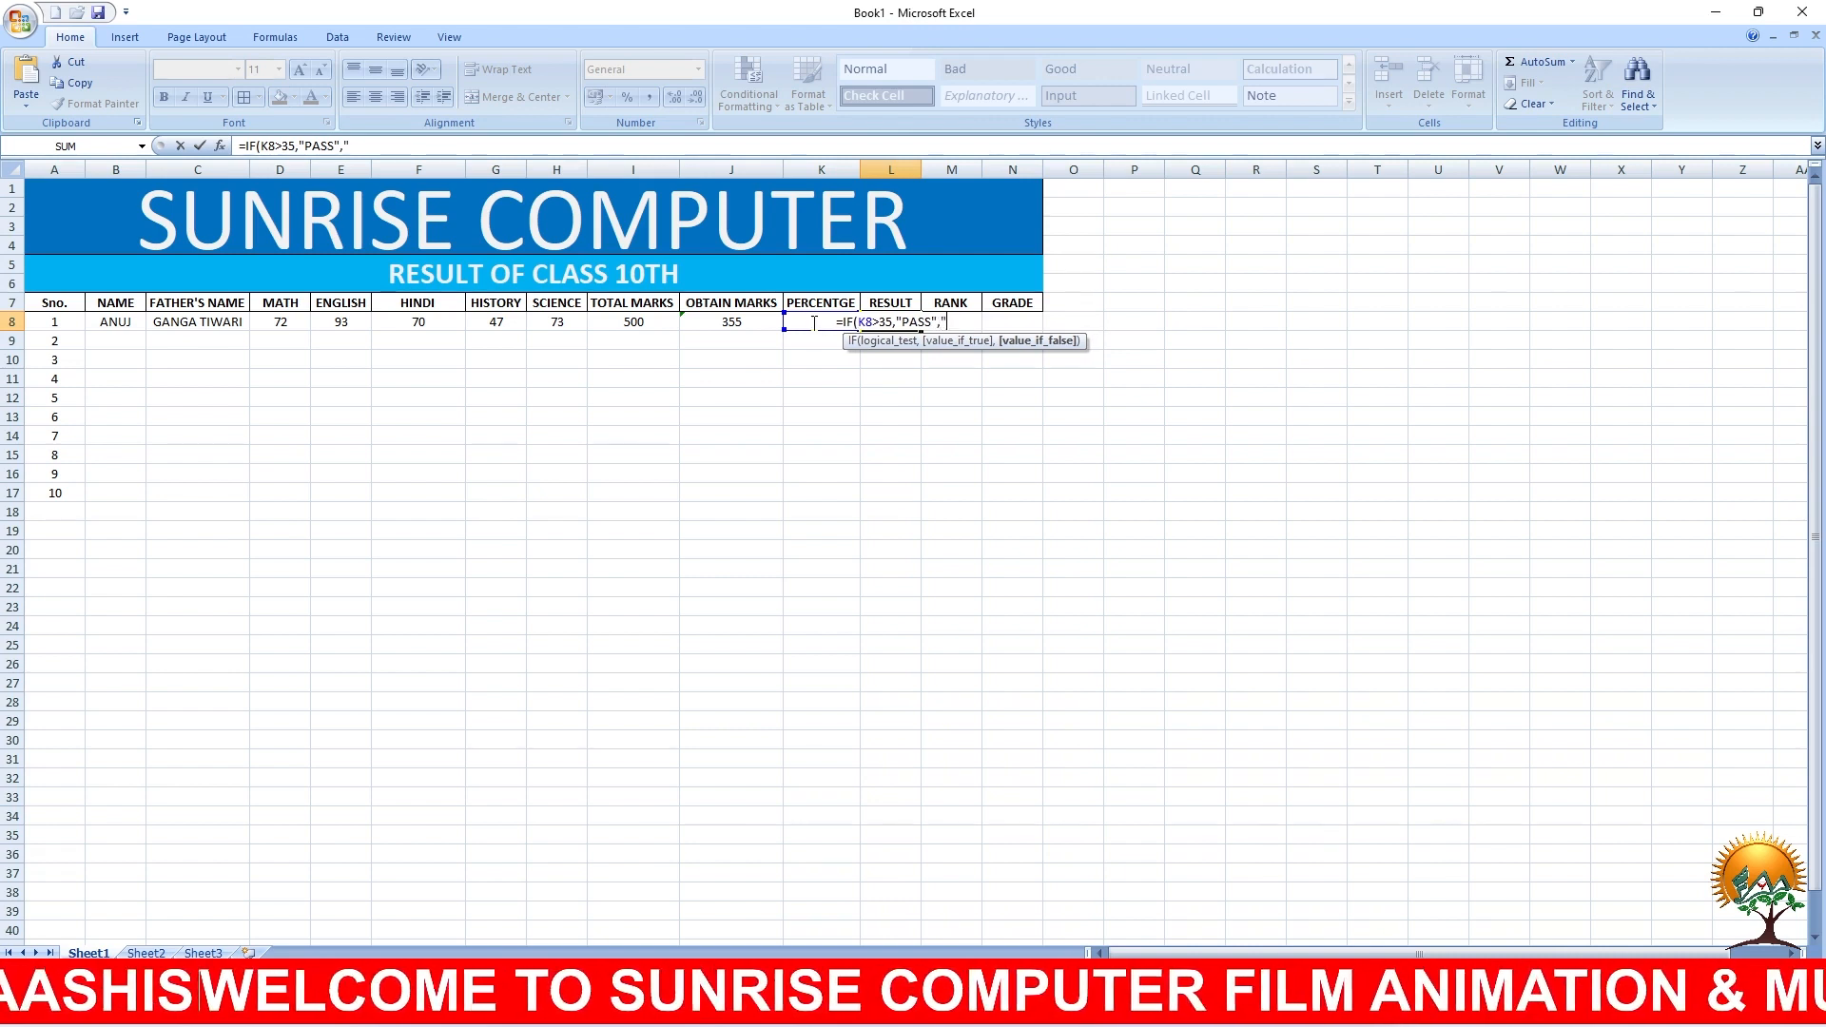
type("FAIL")
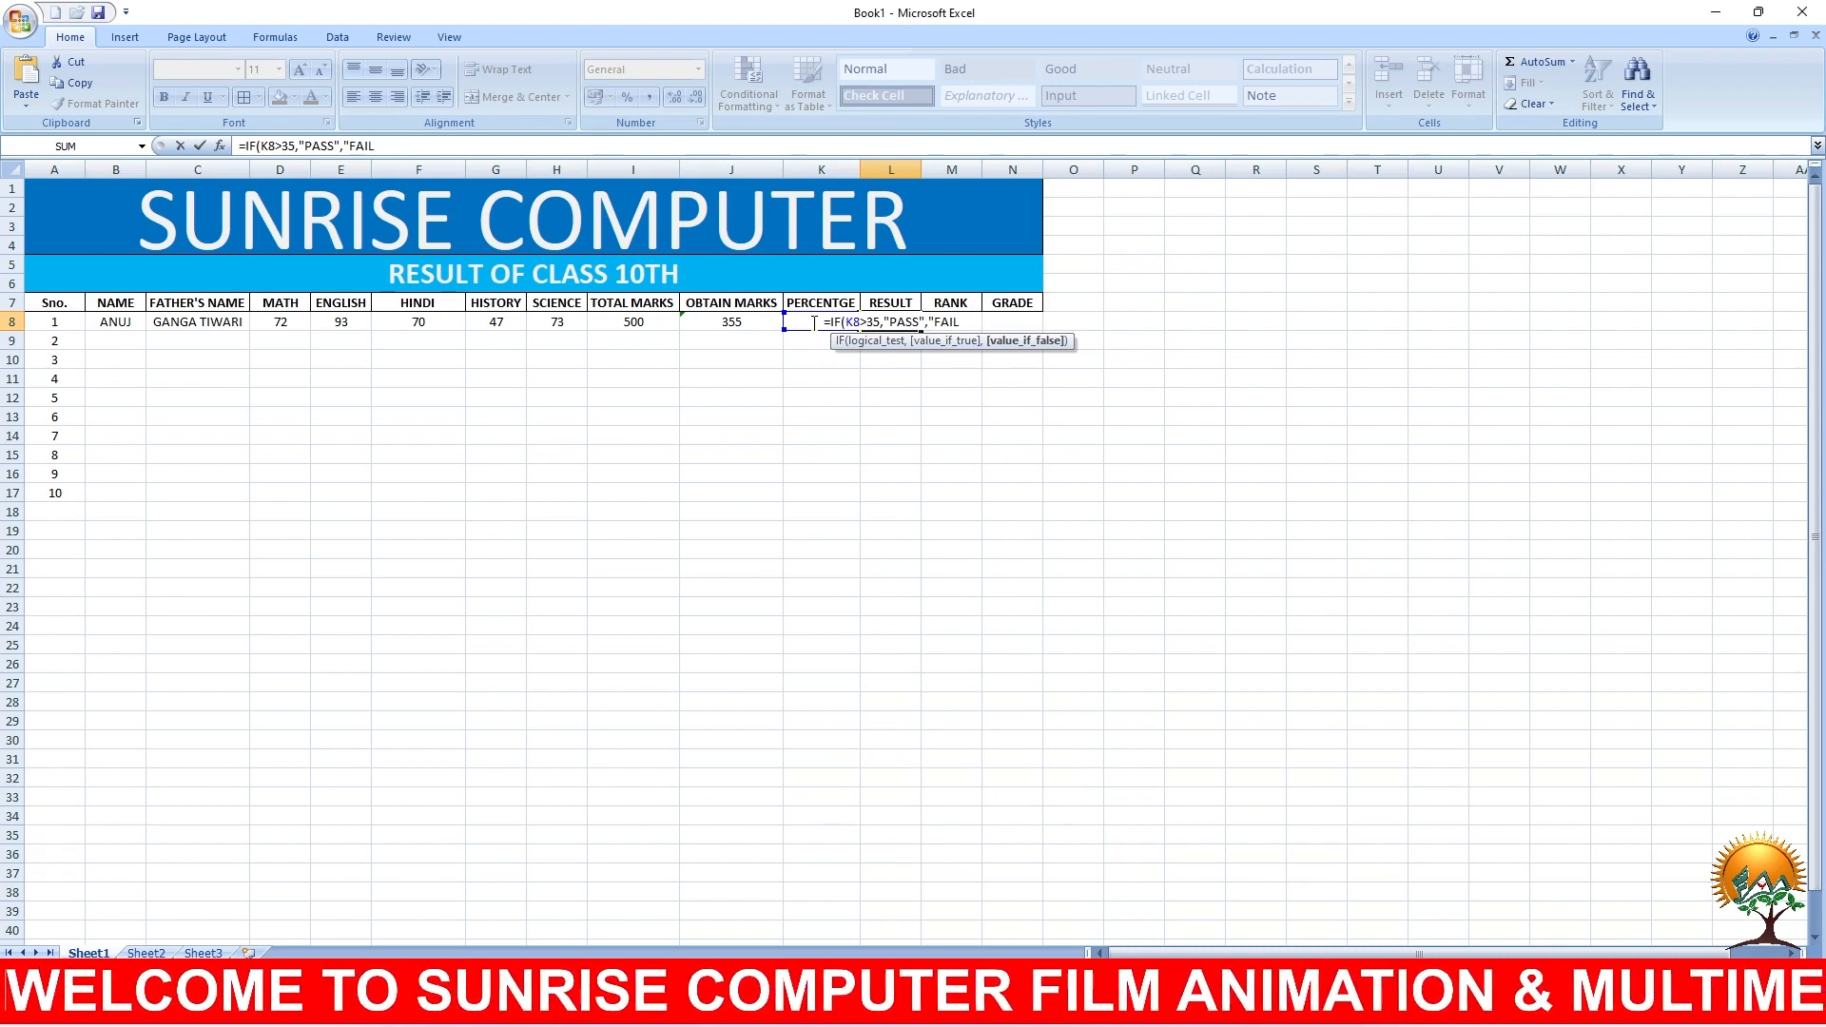
type("\"")
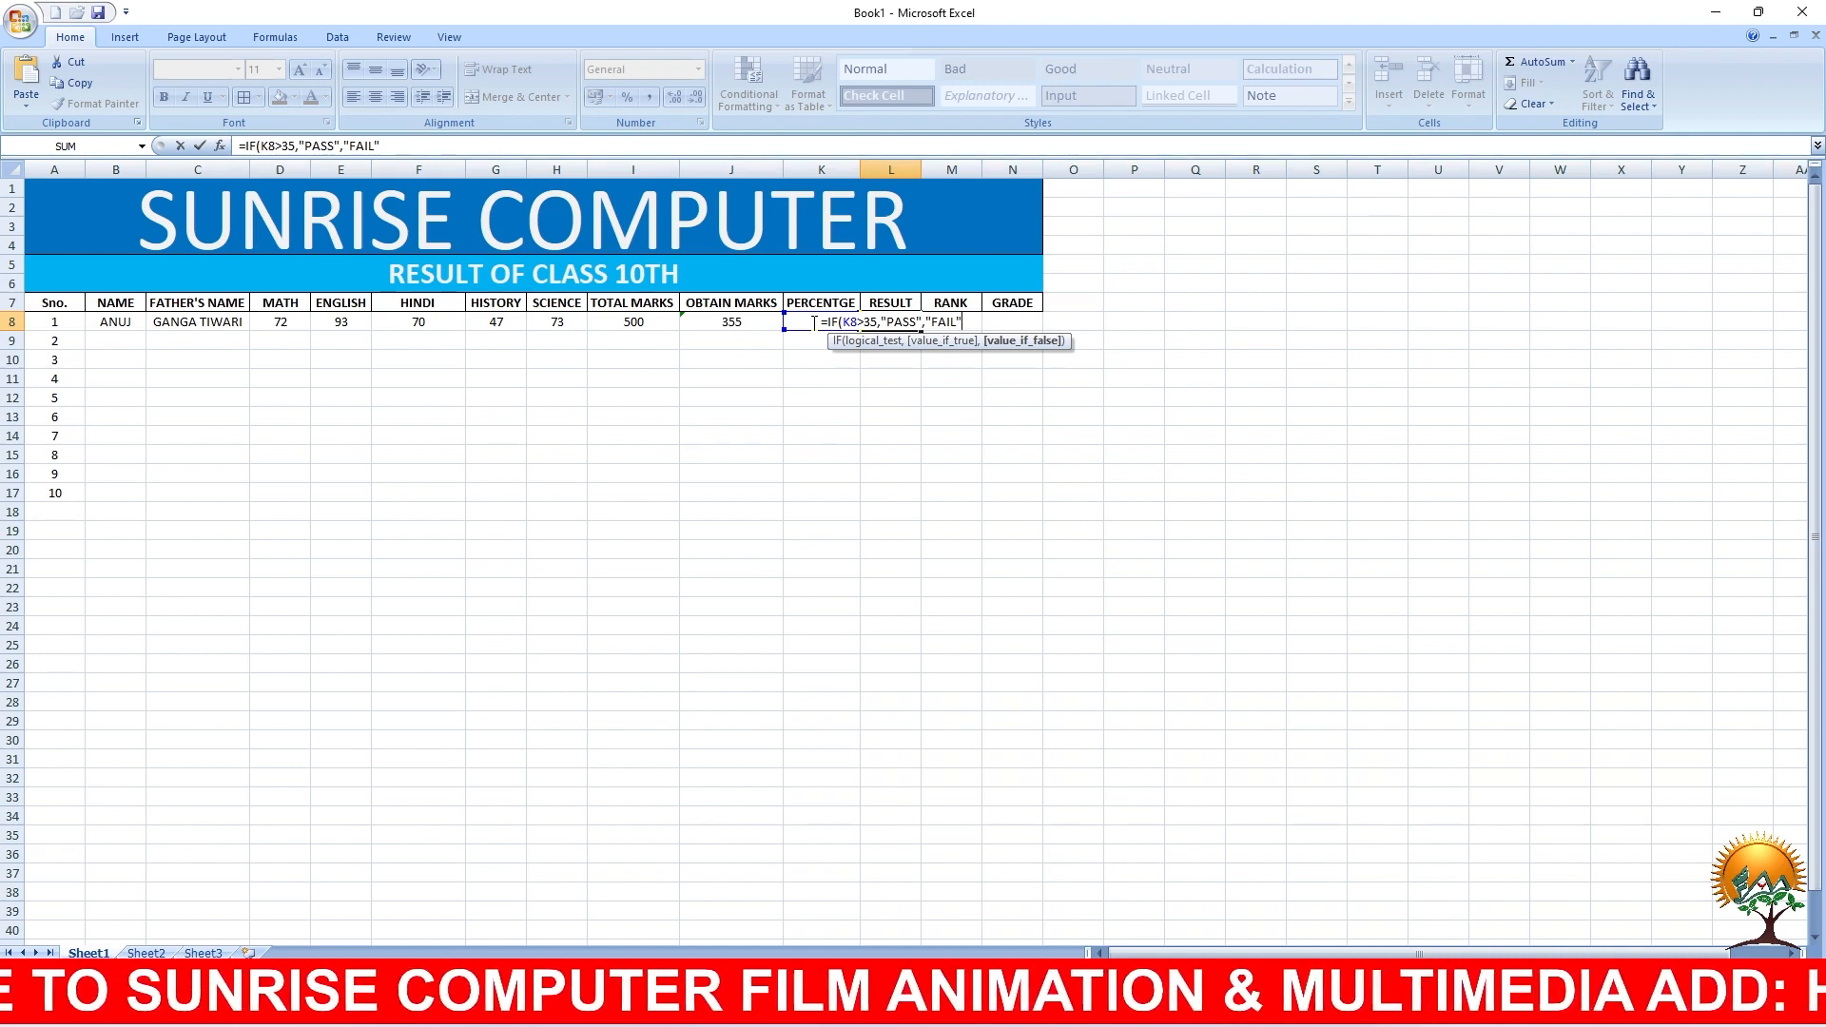
type(")")
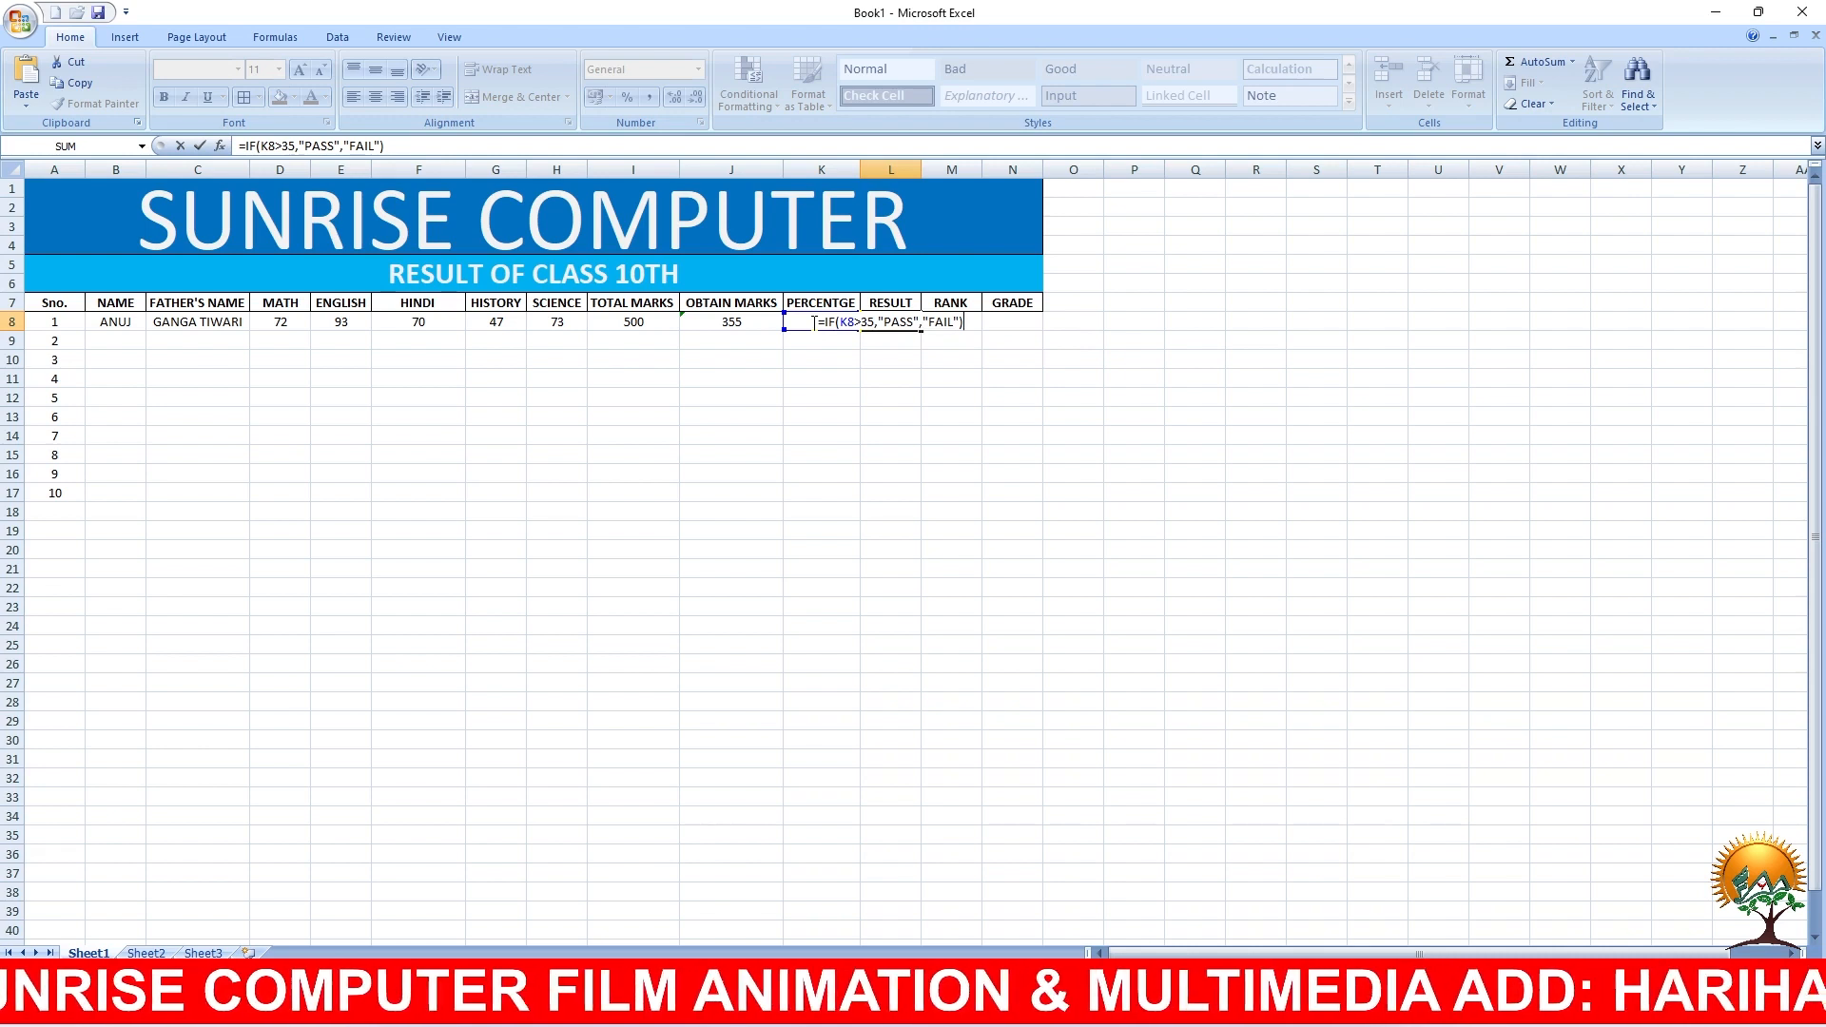
key("Return")
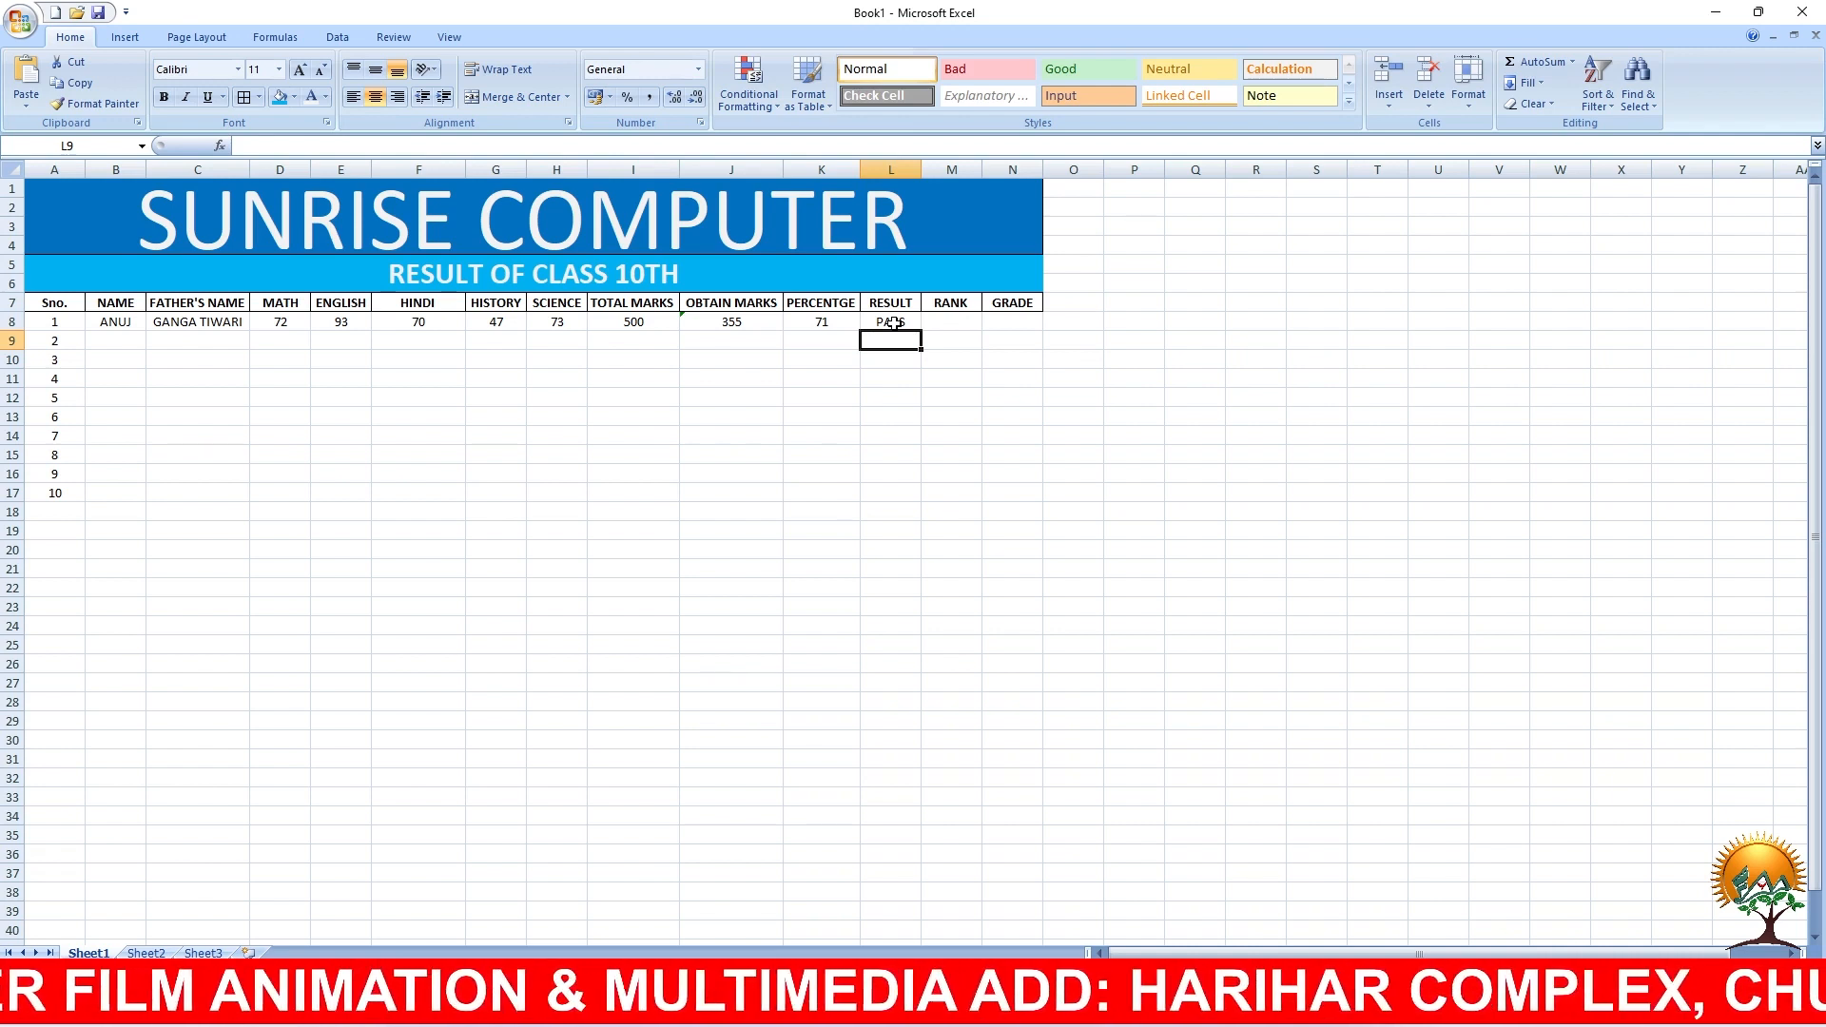
Step: Write the RANK formula in M8 as =RANK(K8,K8:K16), ranking the student's percentage within the percentage column
left_click(936, 320)
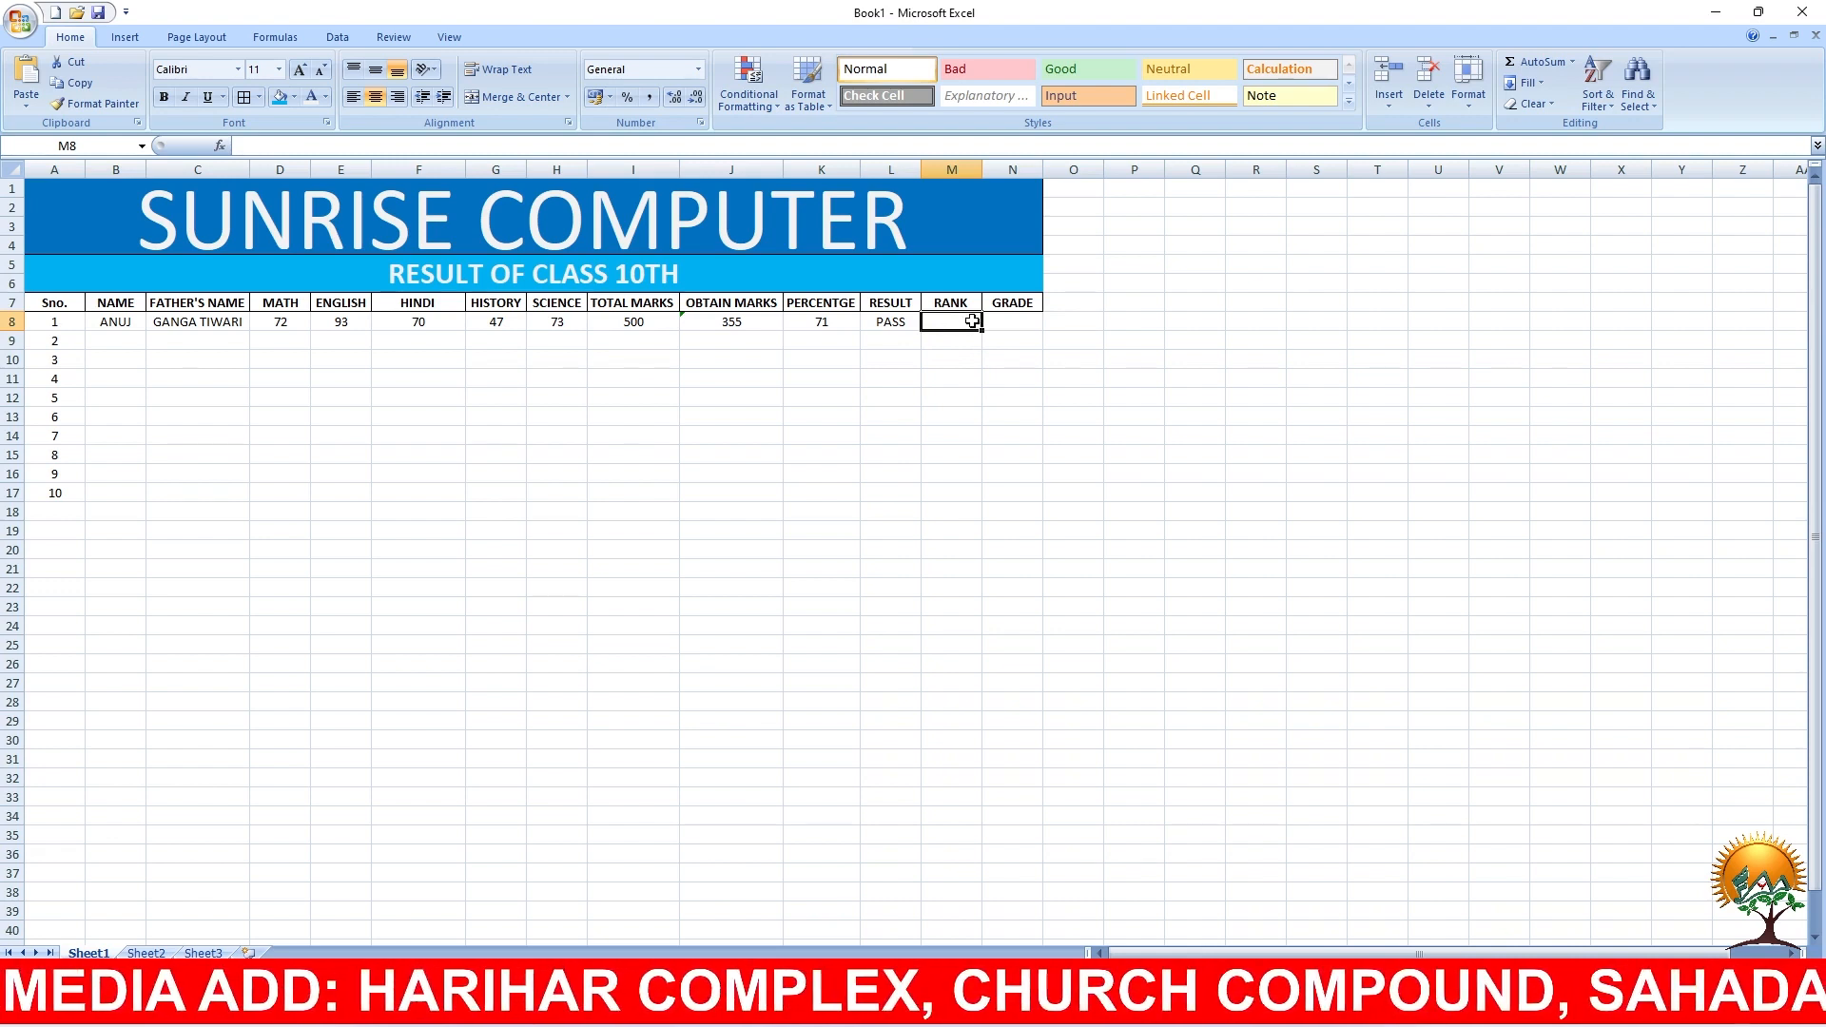
type("=RAN")
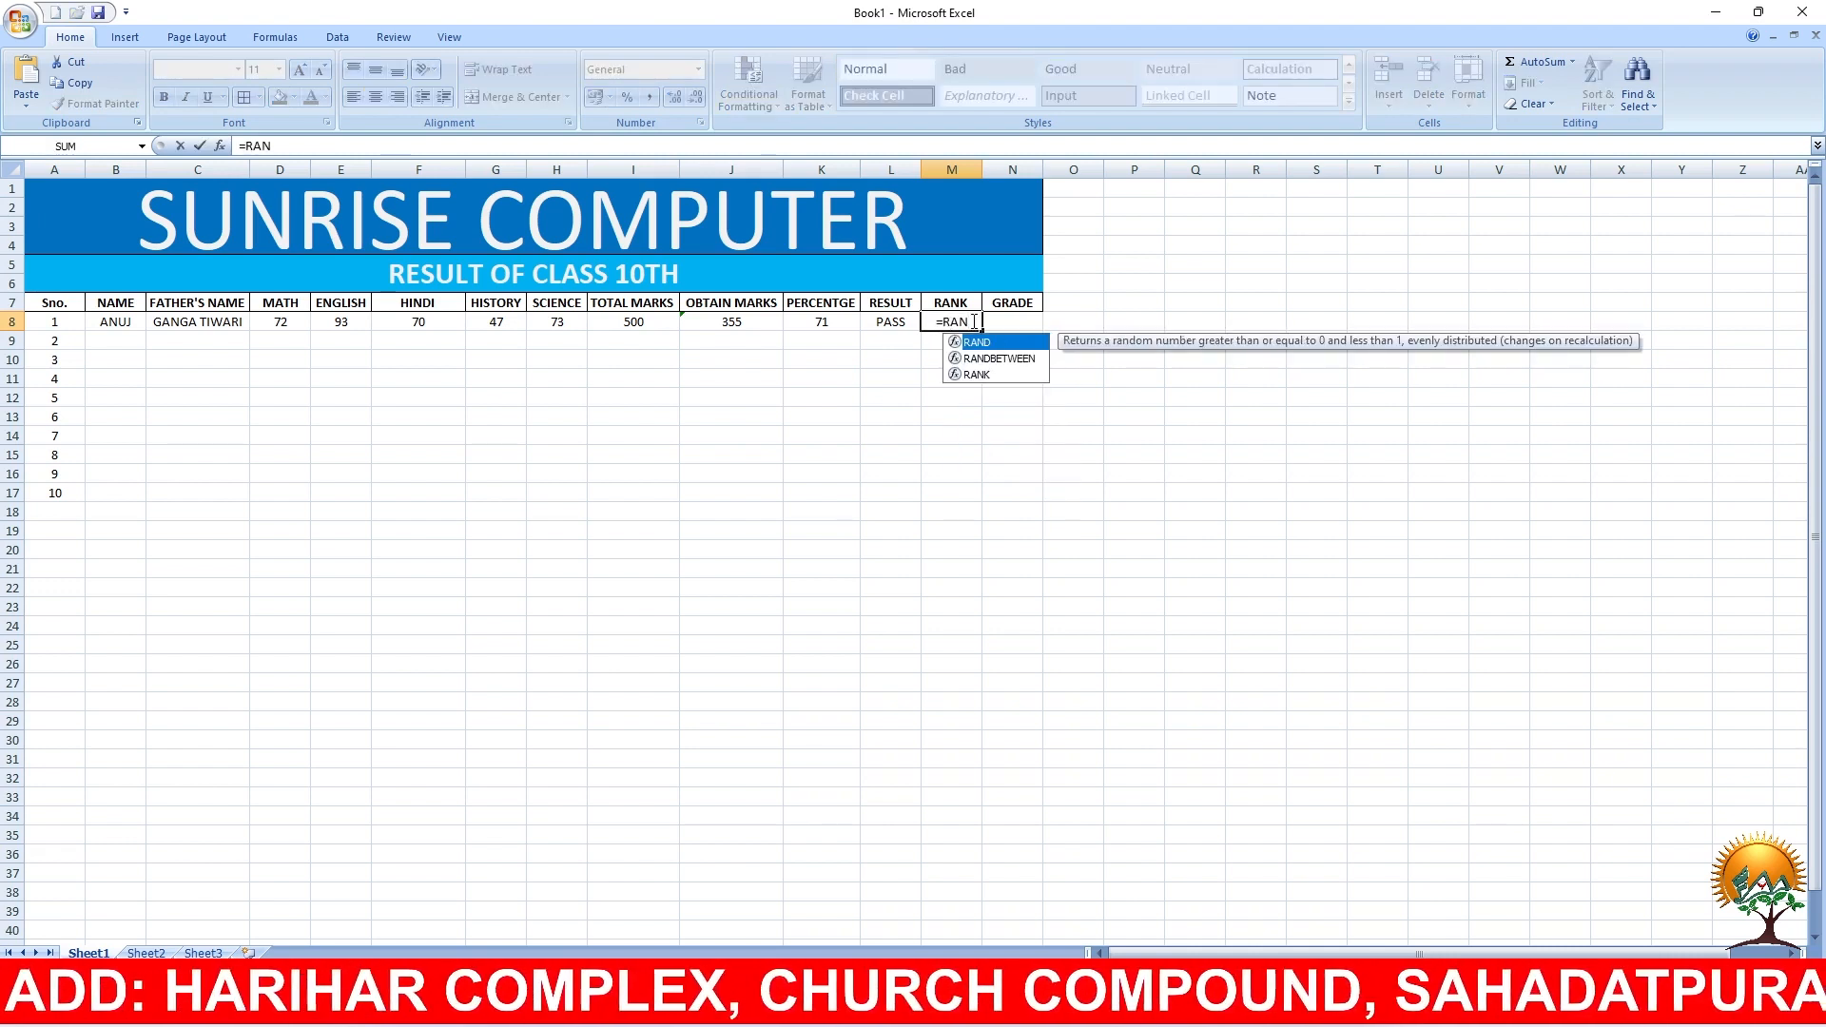
type("K")
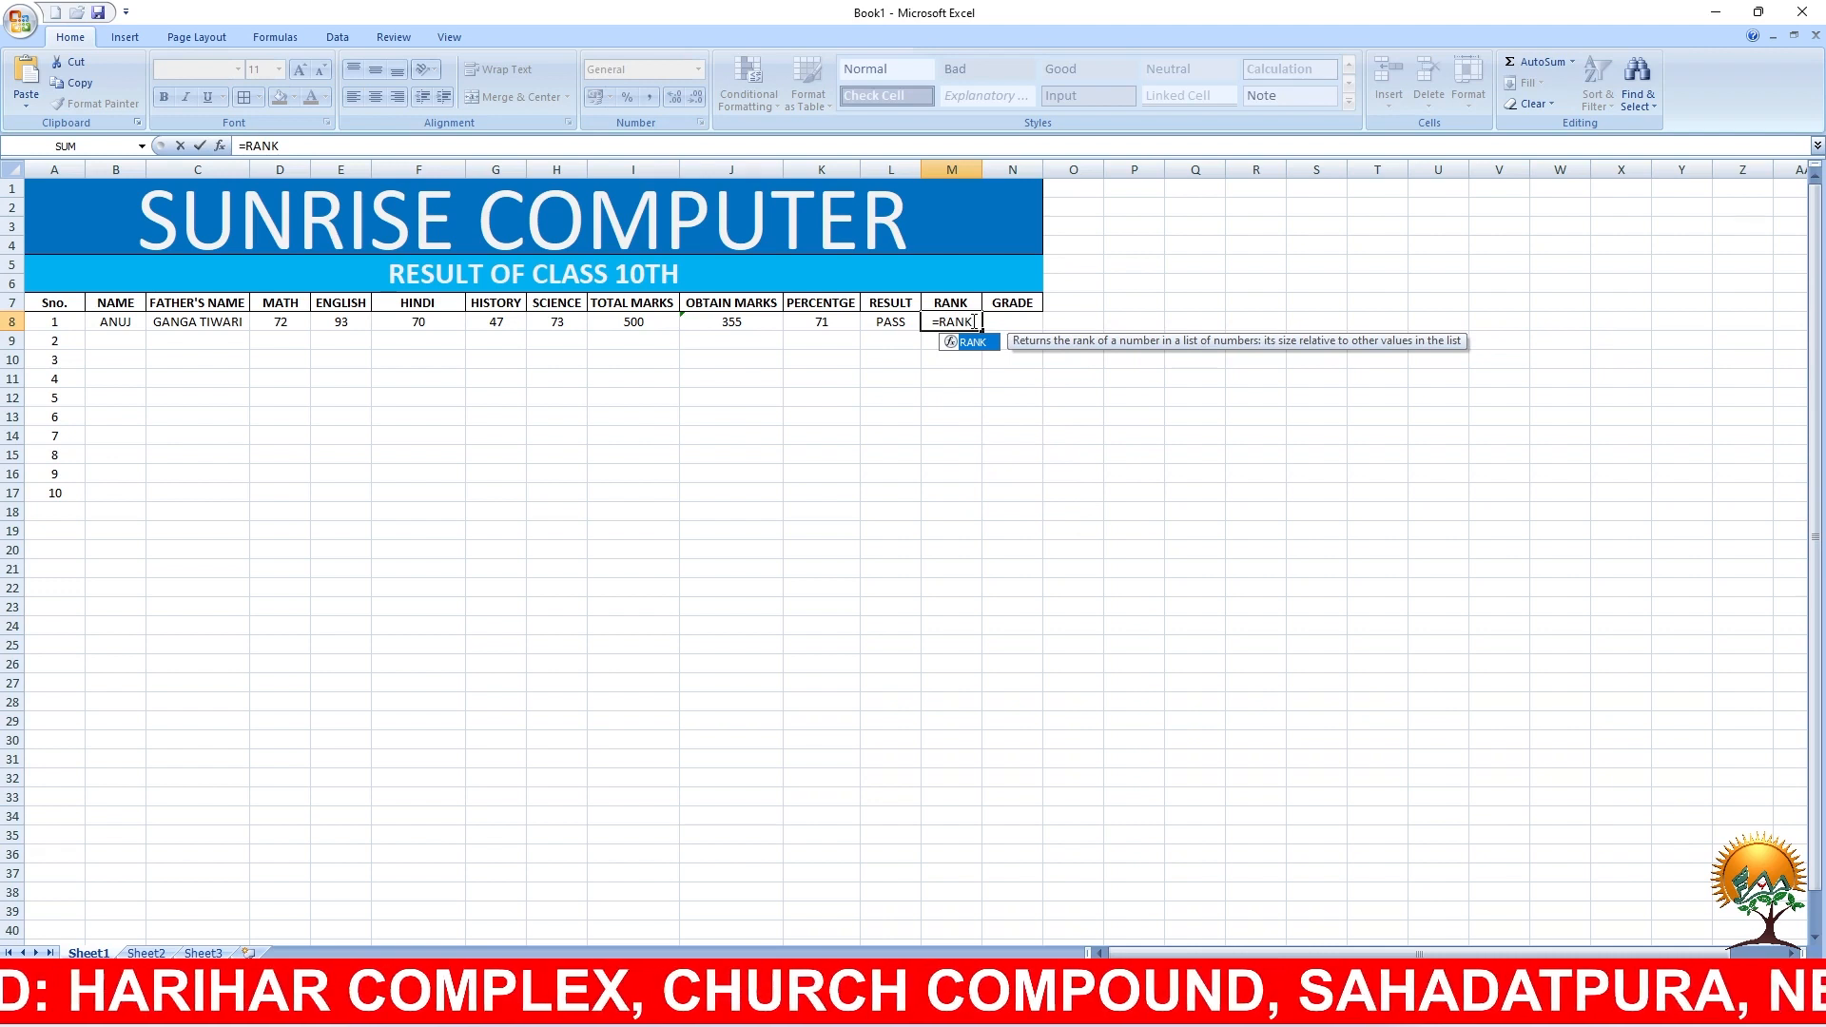
type("(")
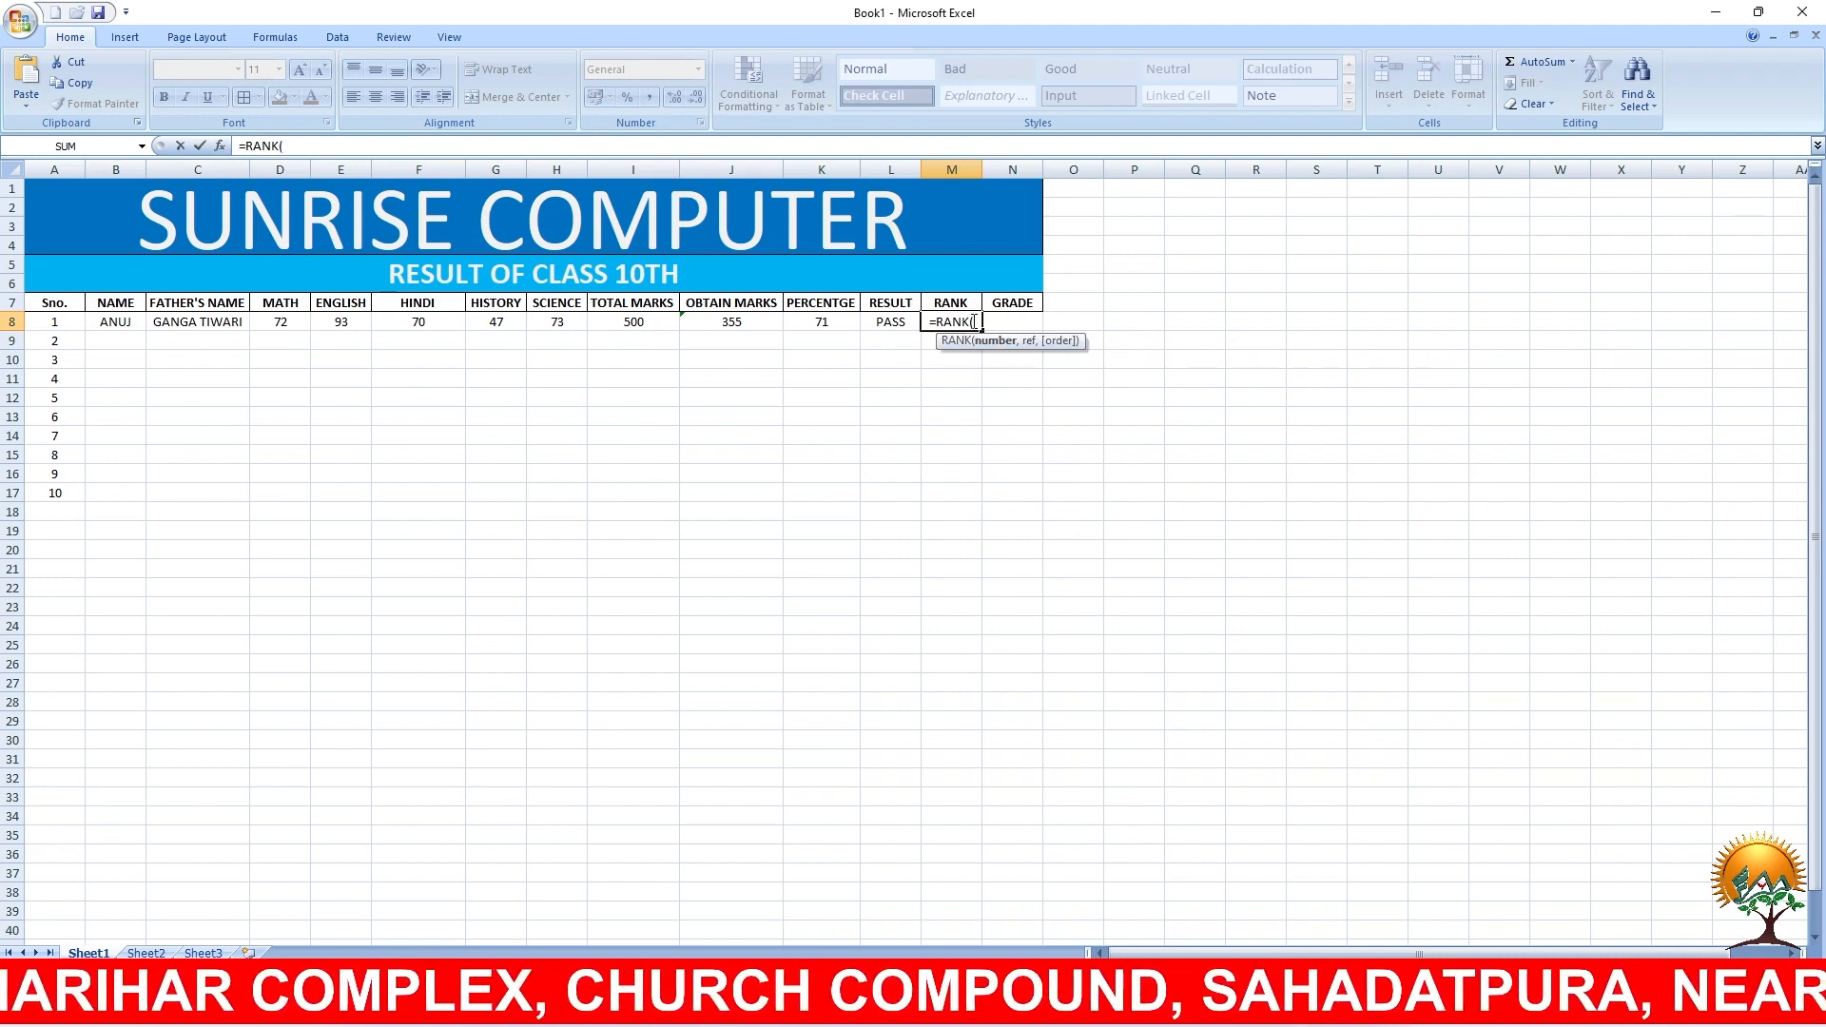
left_click(824, 320)
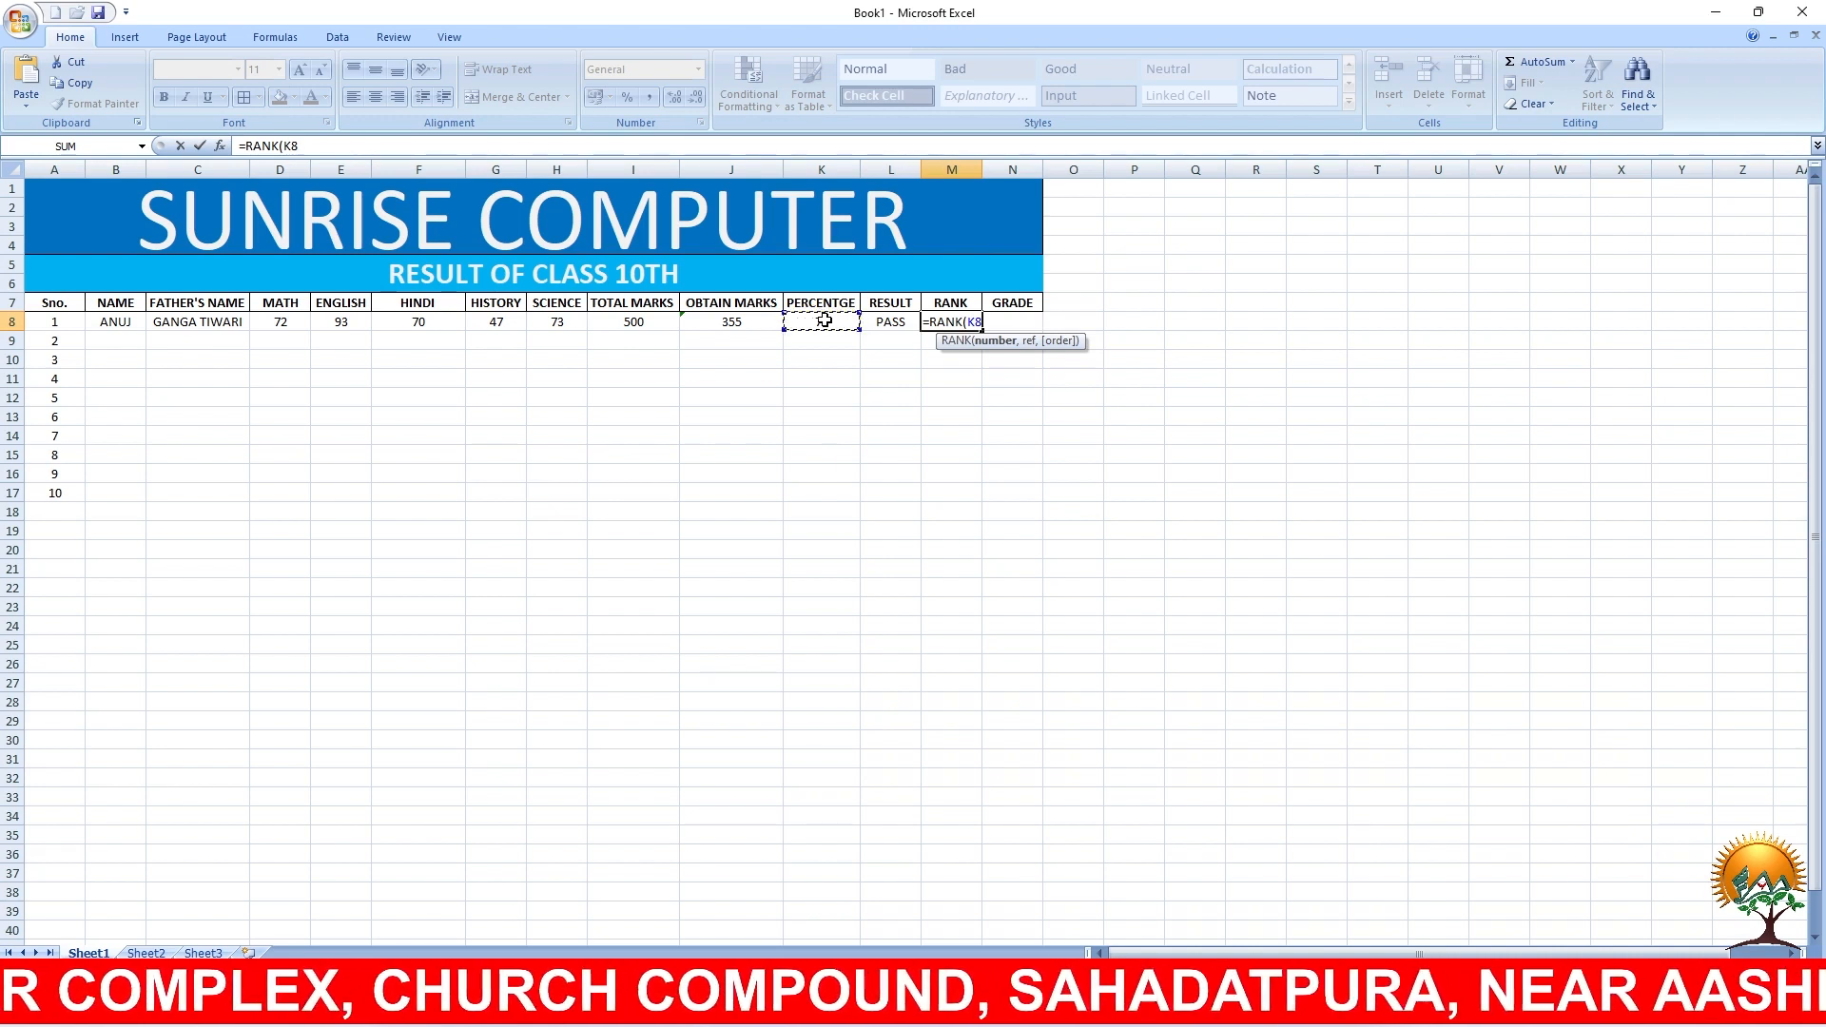
type(",")
left_click(914, 322)
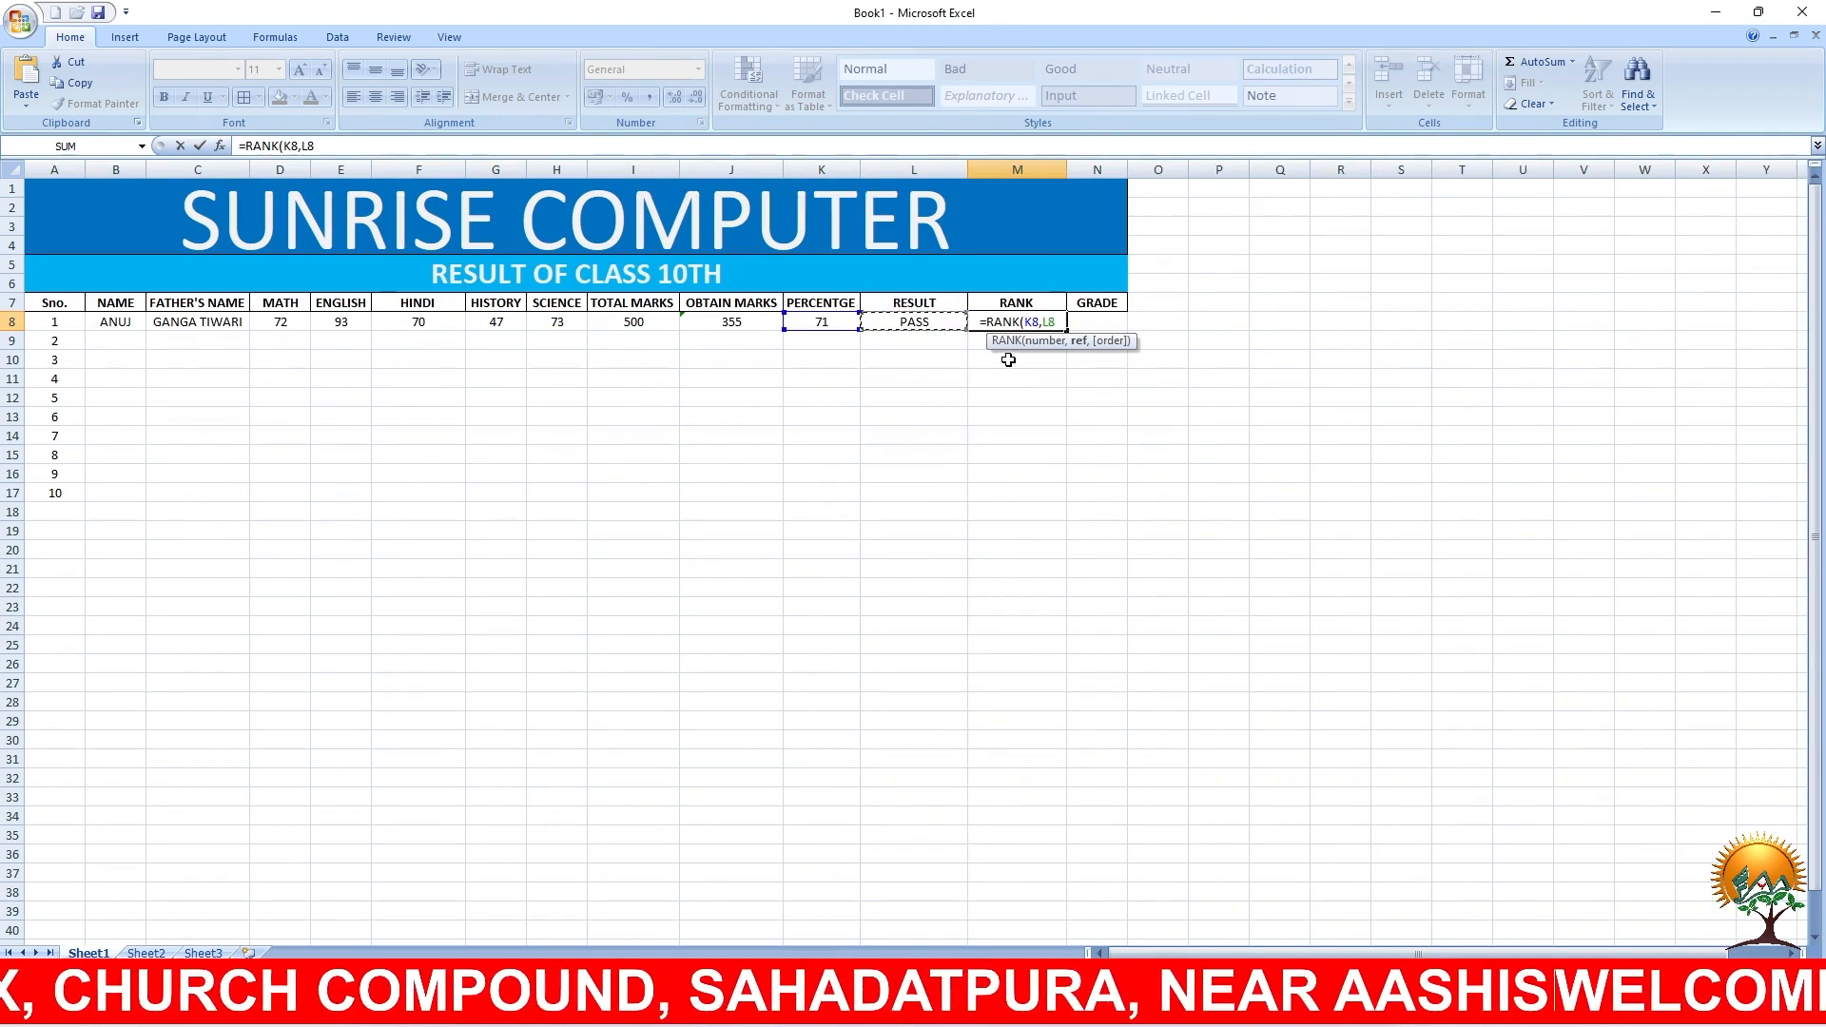
key("BackSpace")
key("BackSpace")
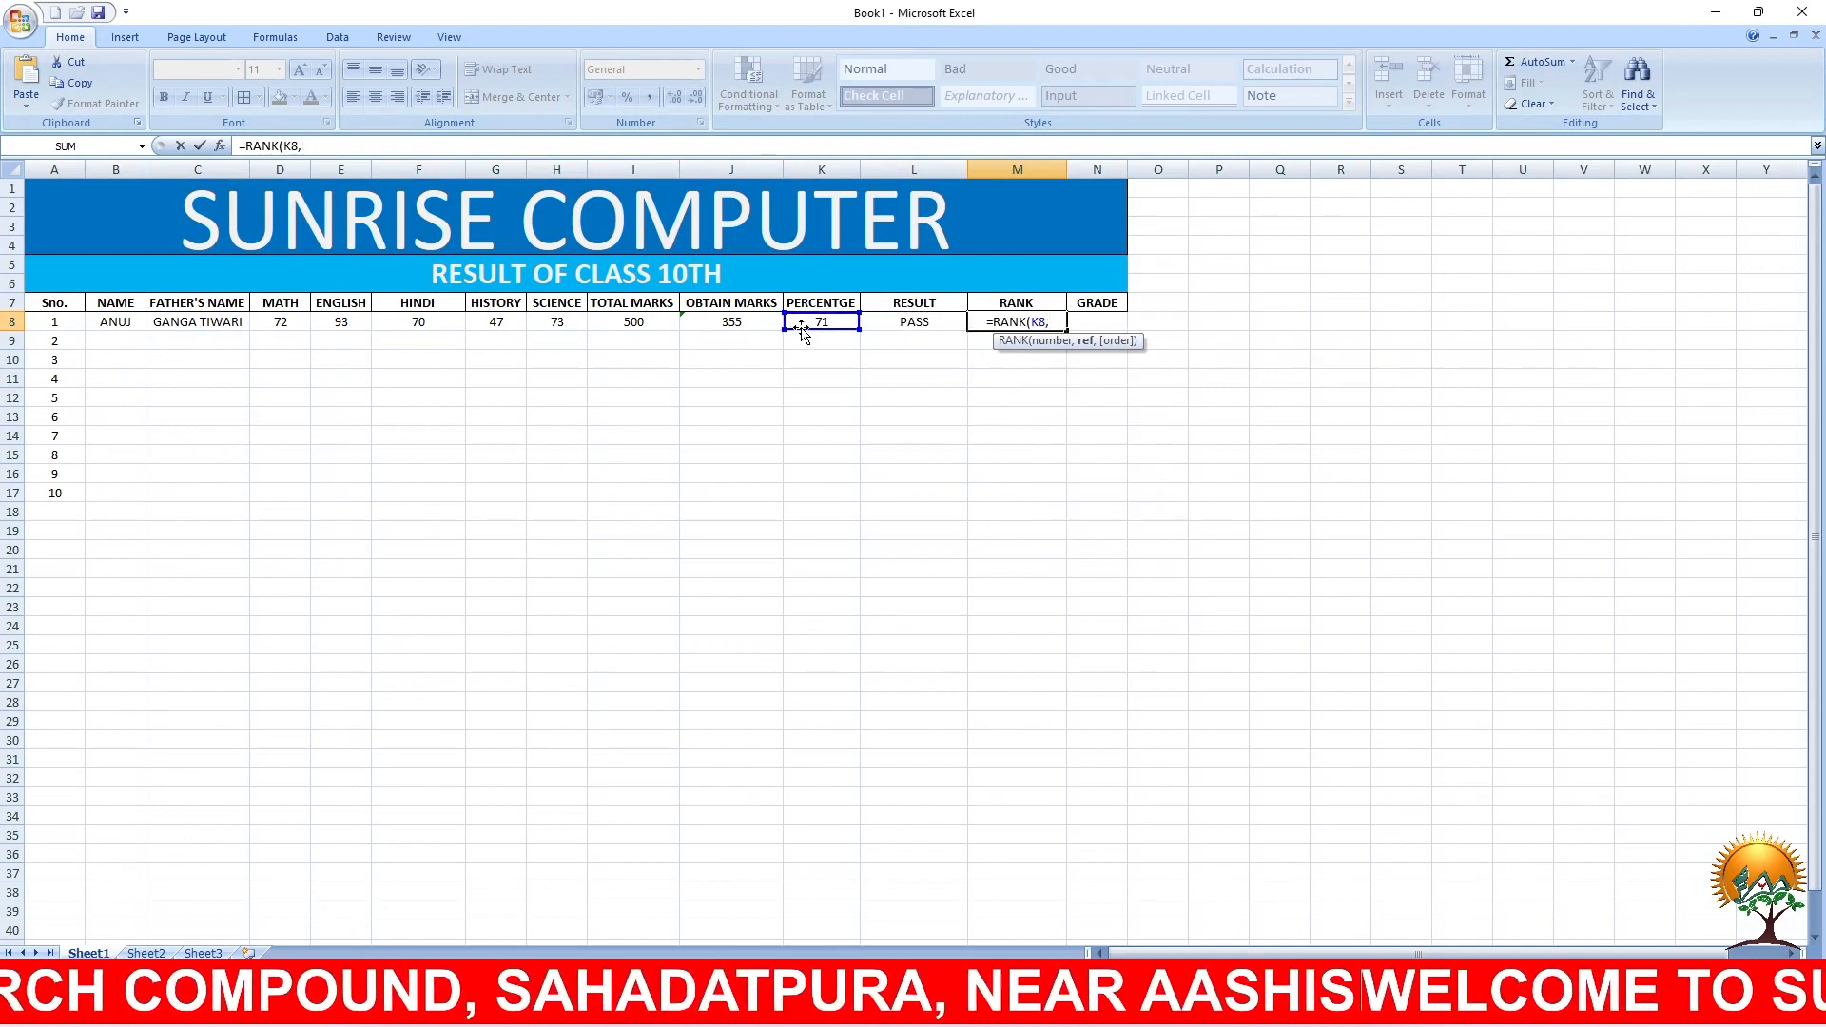
left_click_drag(802, 328, 806, 474)
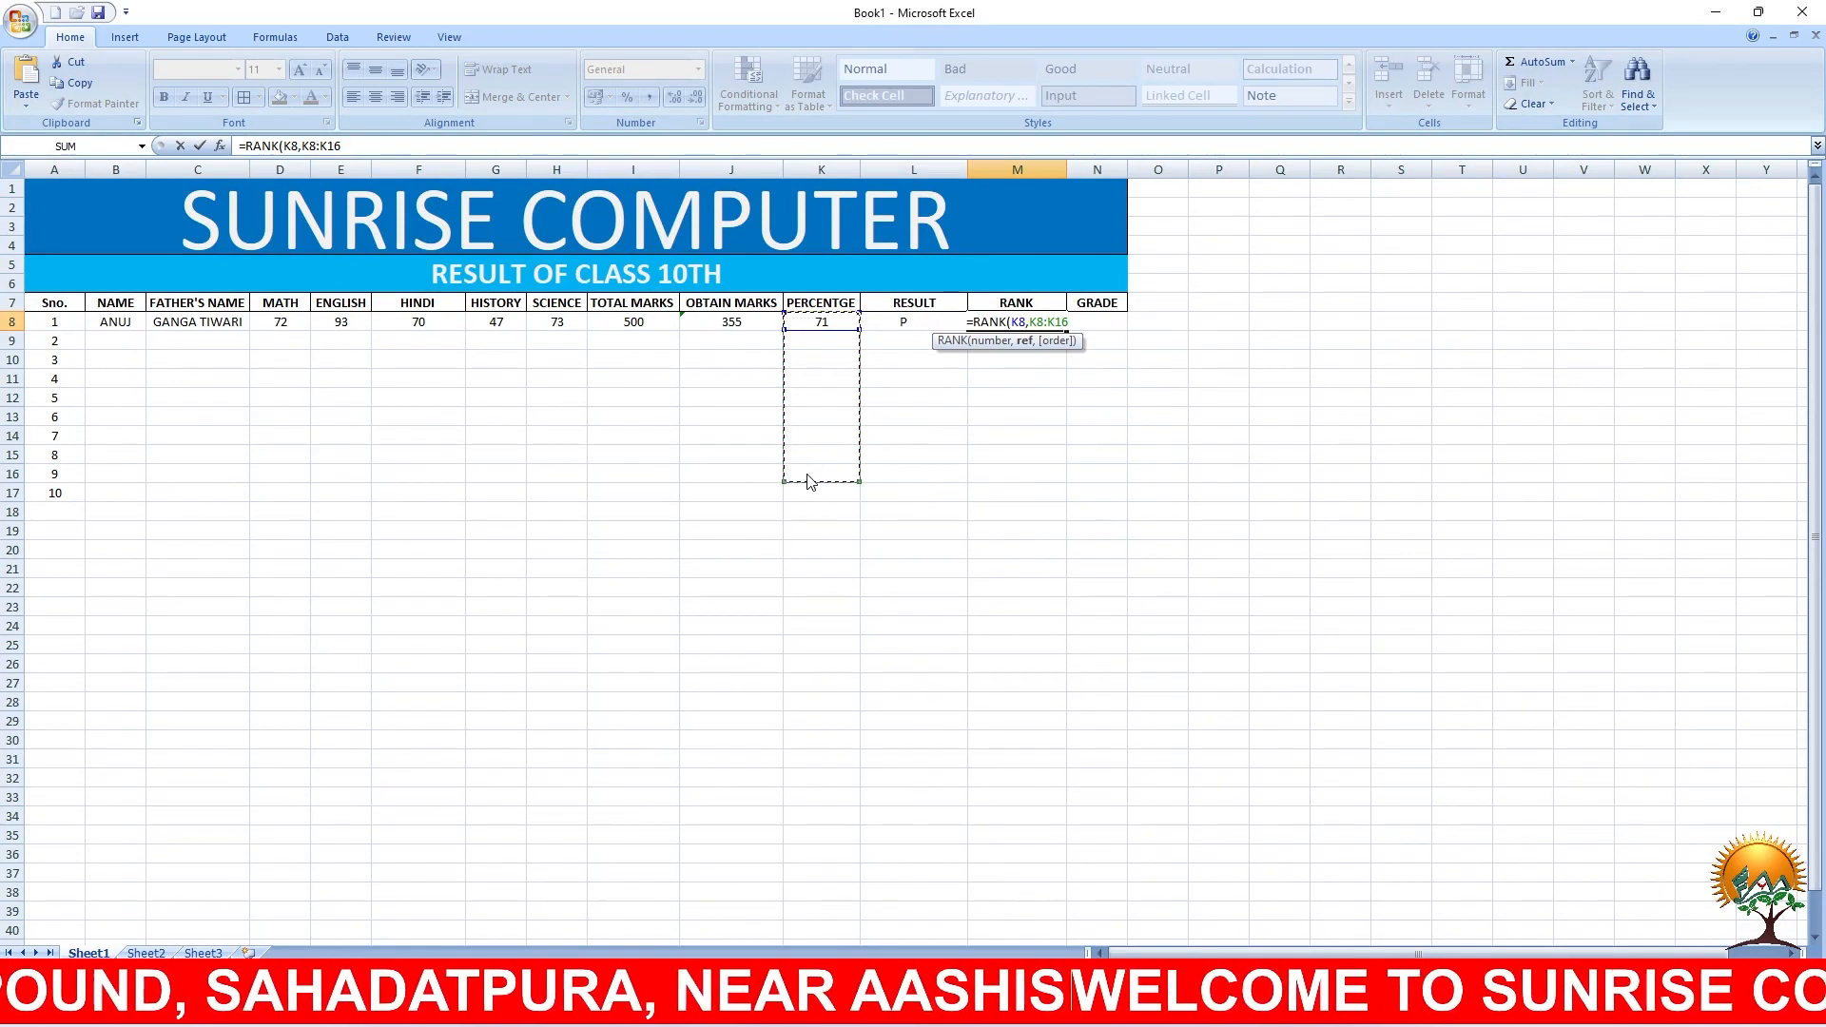
type(")")
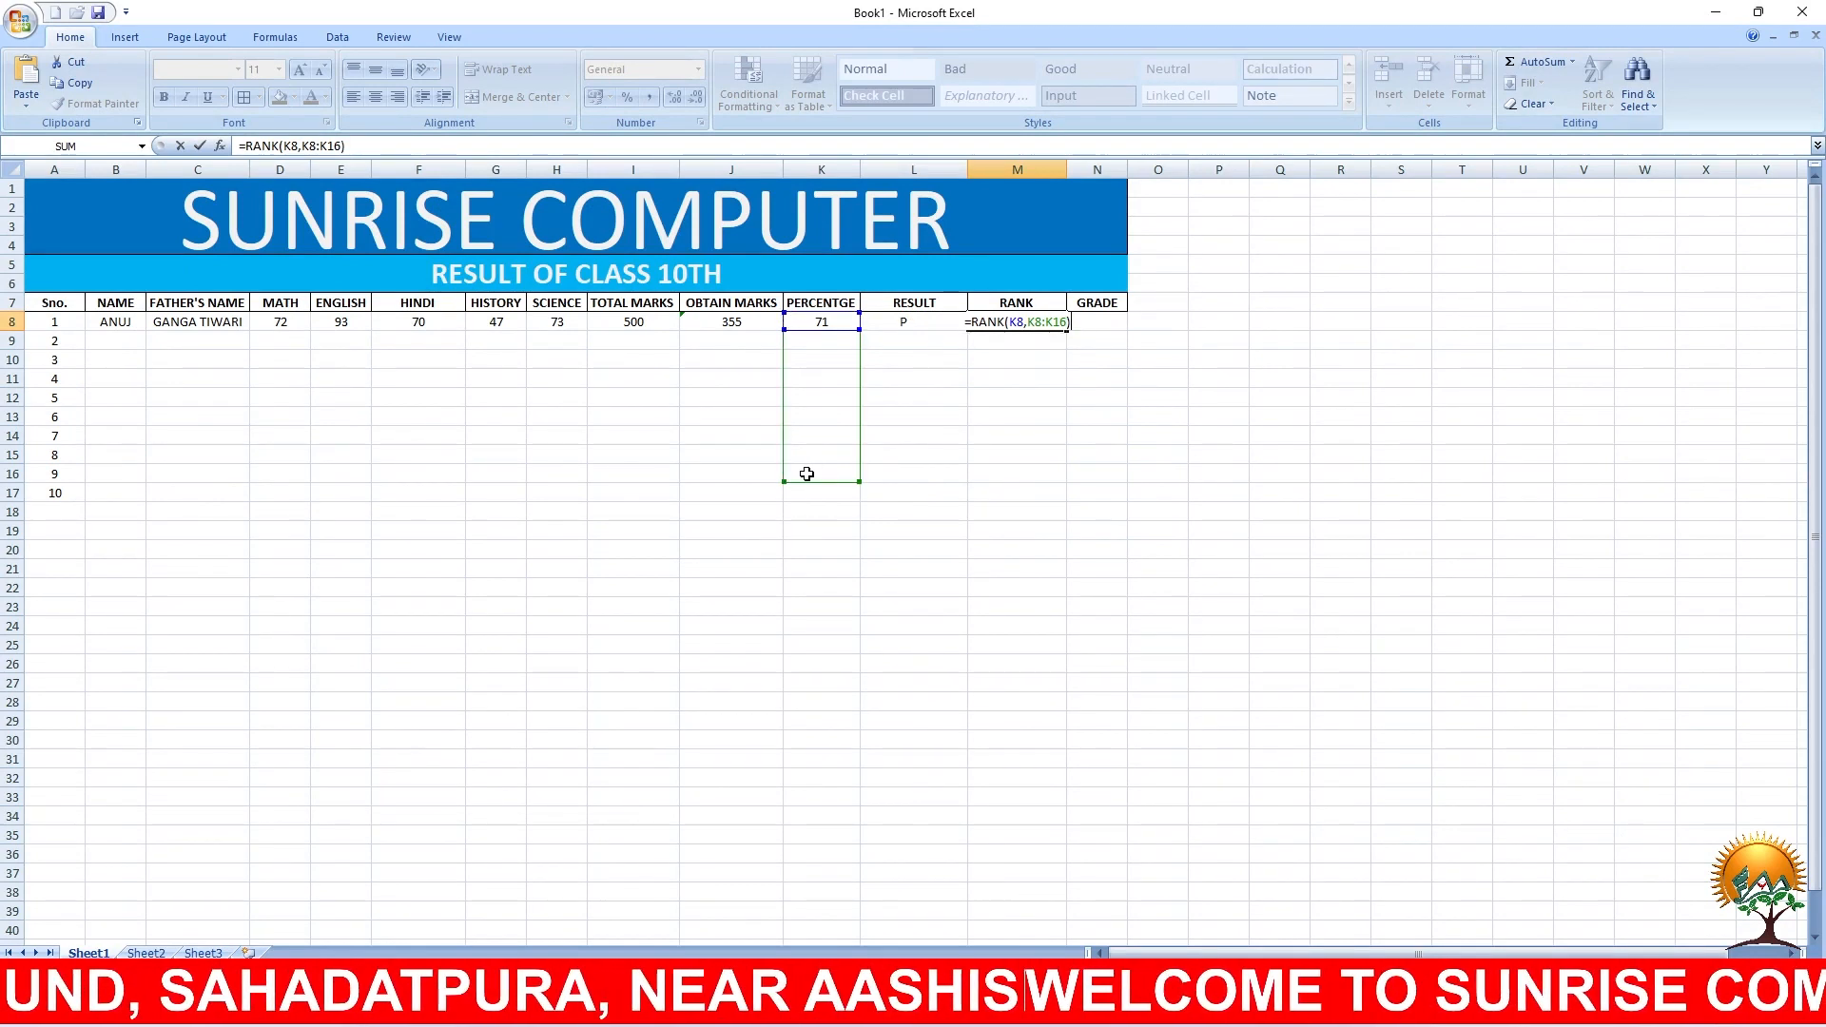
Step: Make the range in the M8 RANK formula absolute as $K$8:$K$16 and enter the formula
left_click(1039, 322)
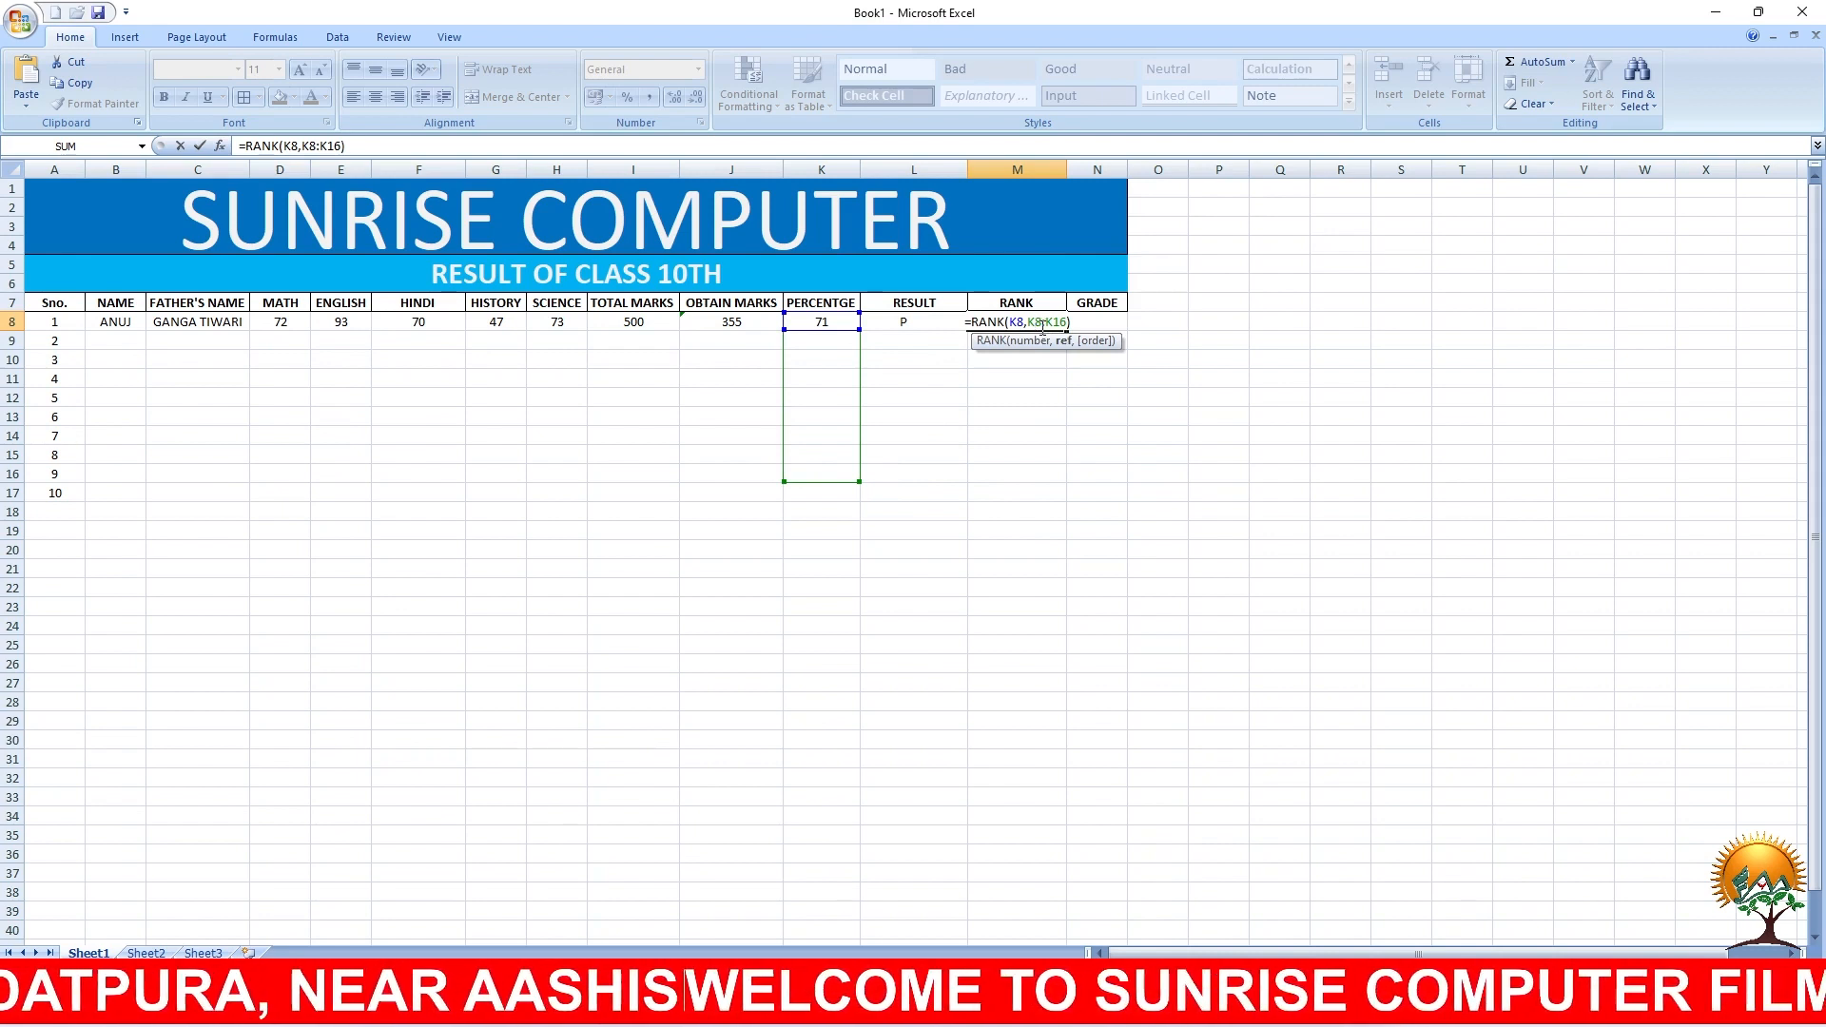
key("F4")
left_click(1064, 323)
key("F4")
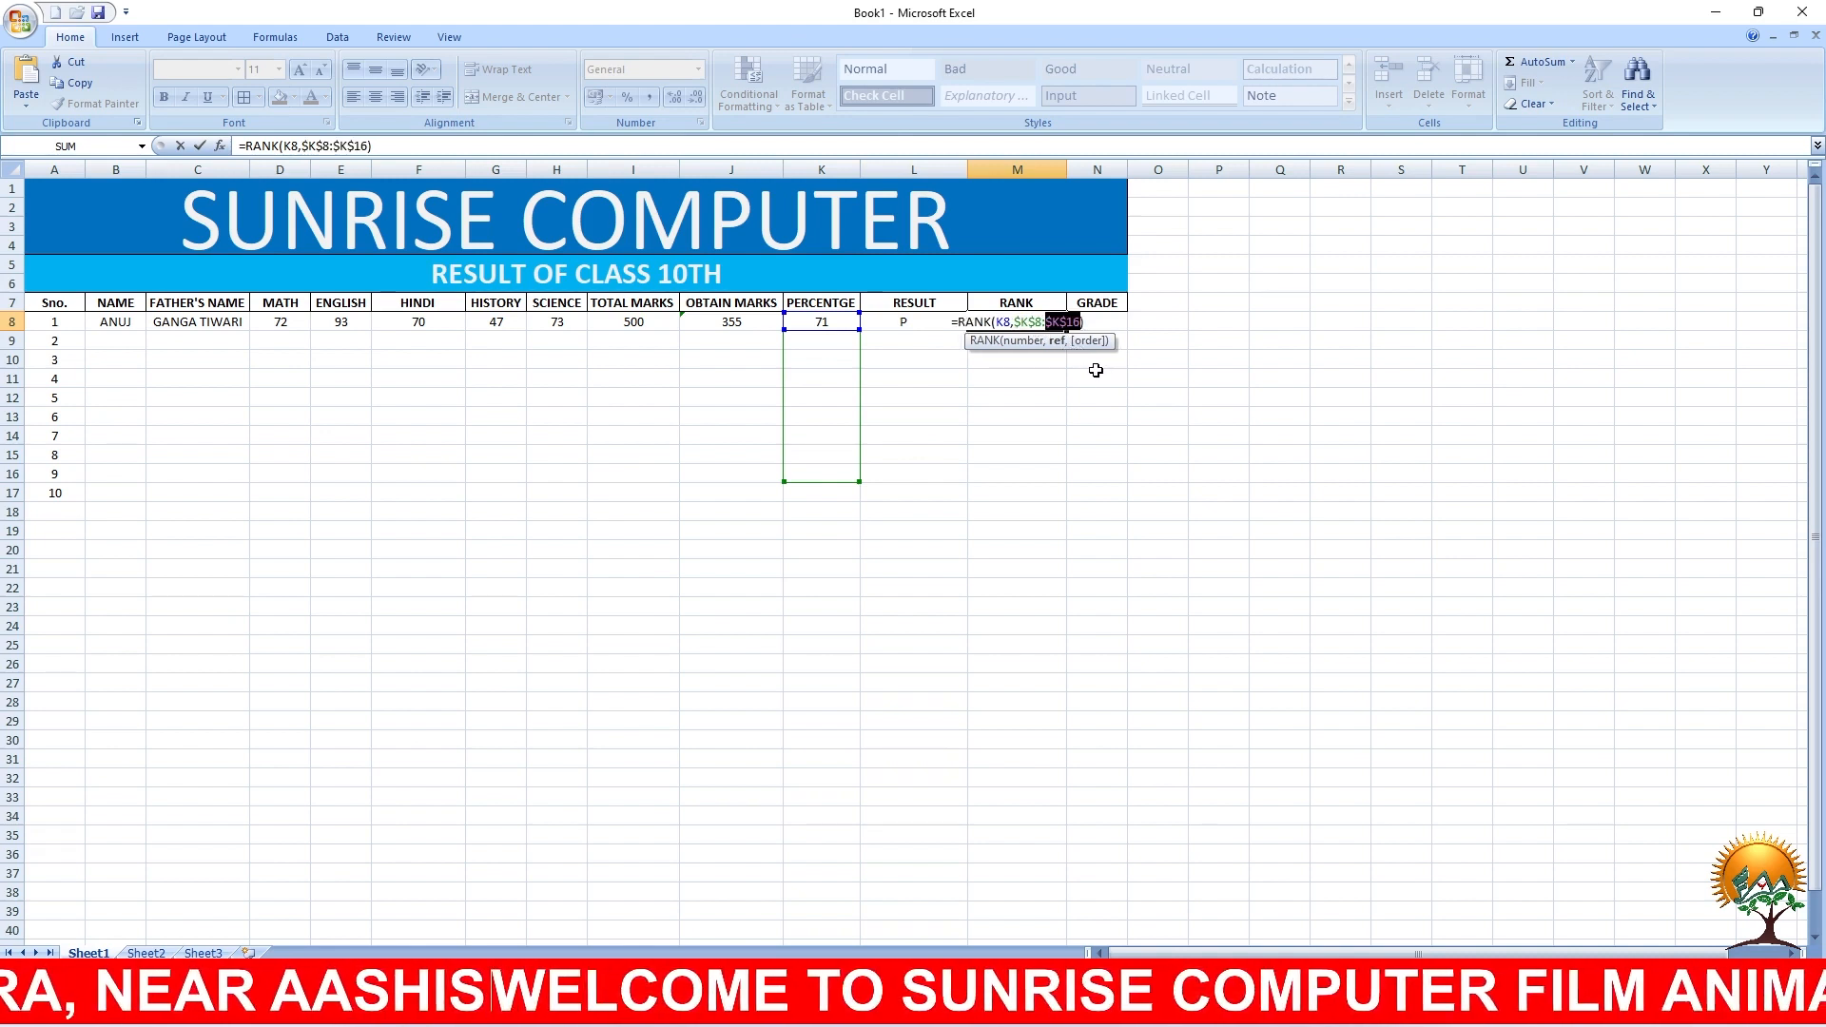
key("Return")
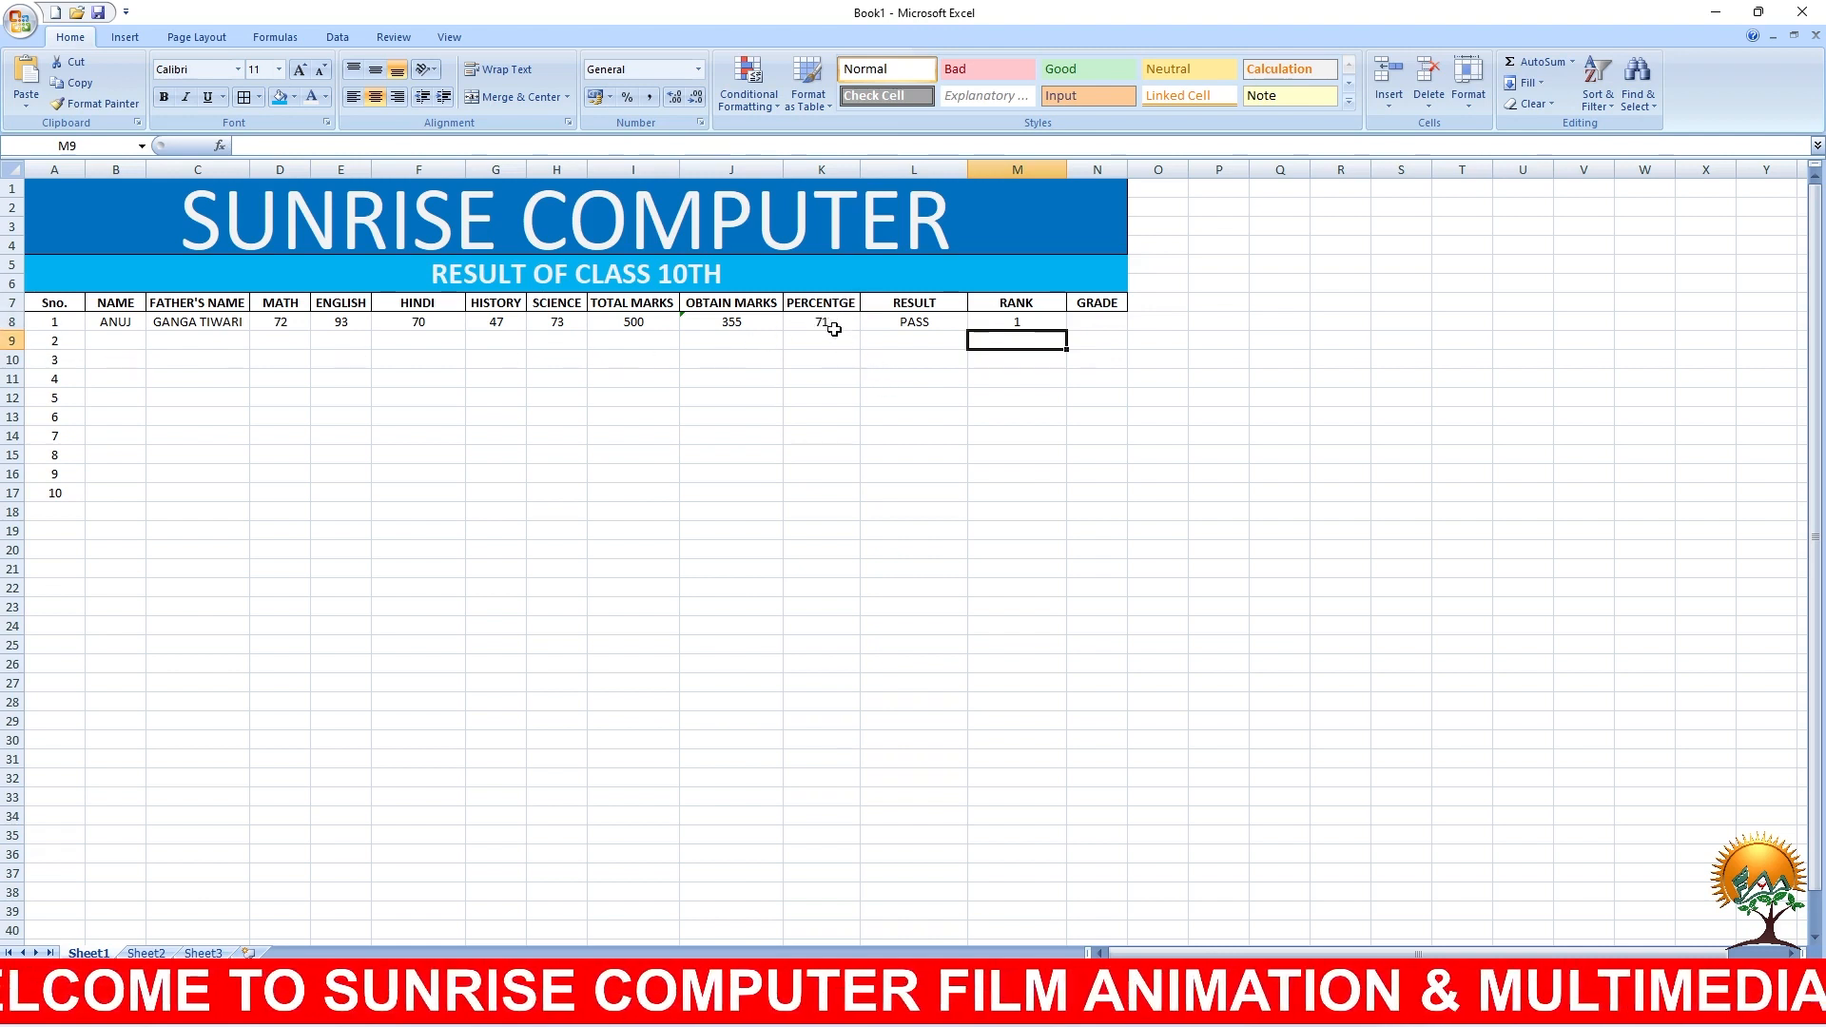
Step: Start the GRADE formula in N8 with =IF(K8>=80,"A", to give grade A from 80 percent
left_click(1090, 323)
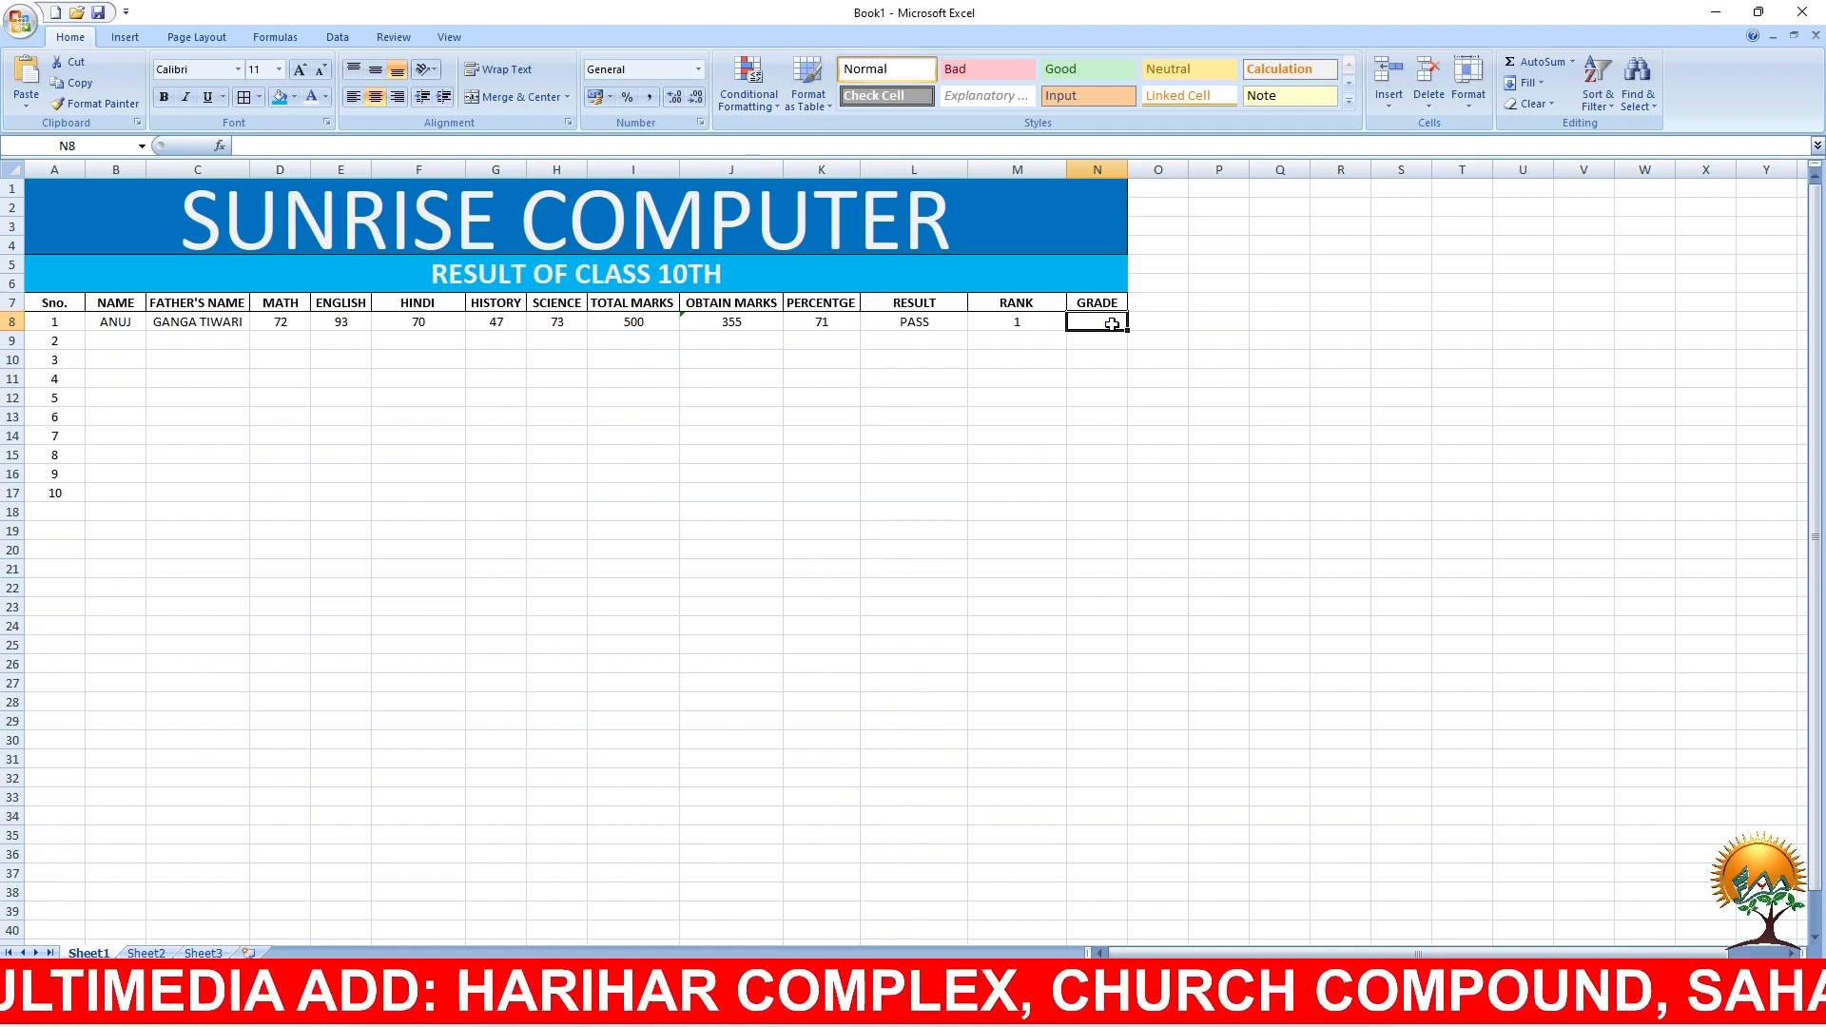
type("=IF")
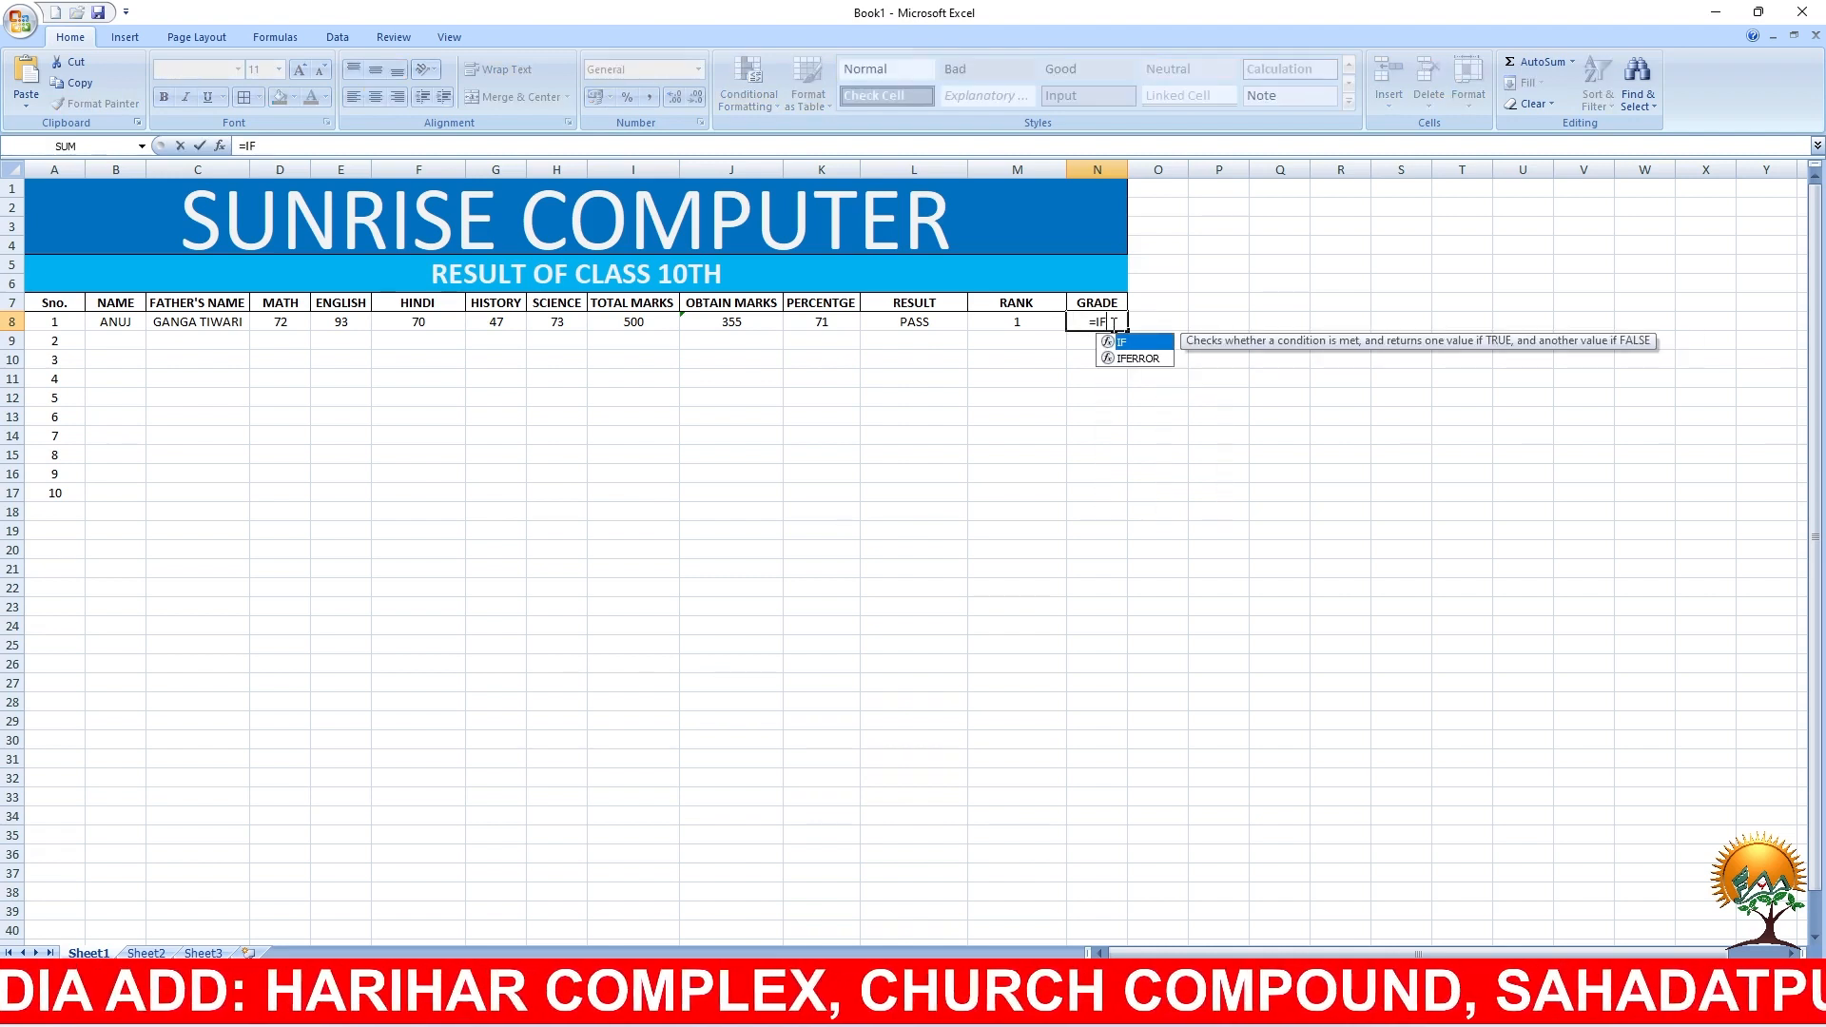
type("(")
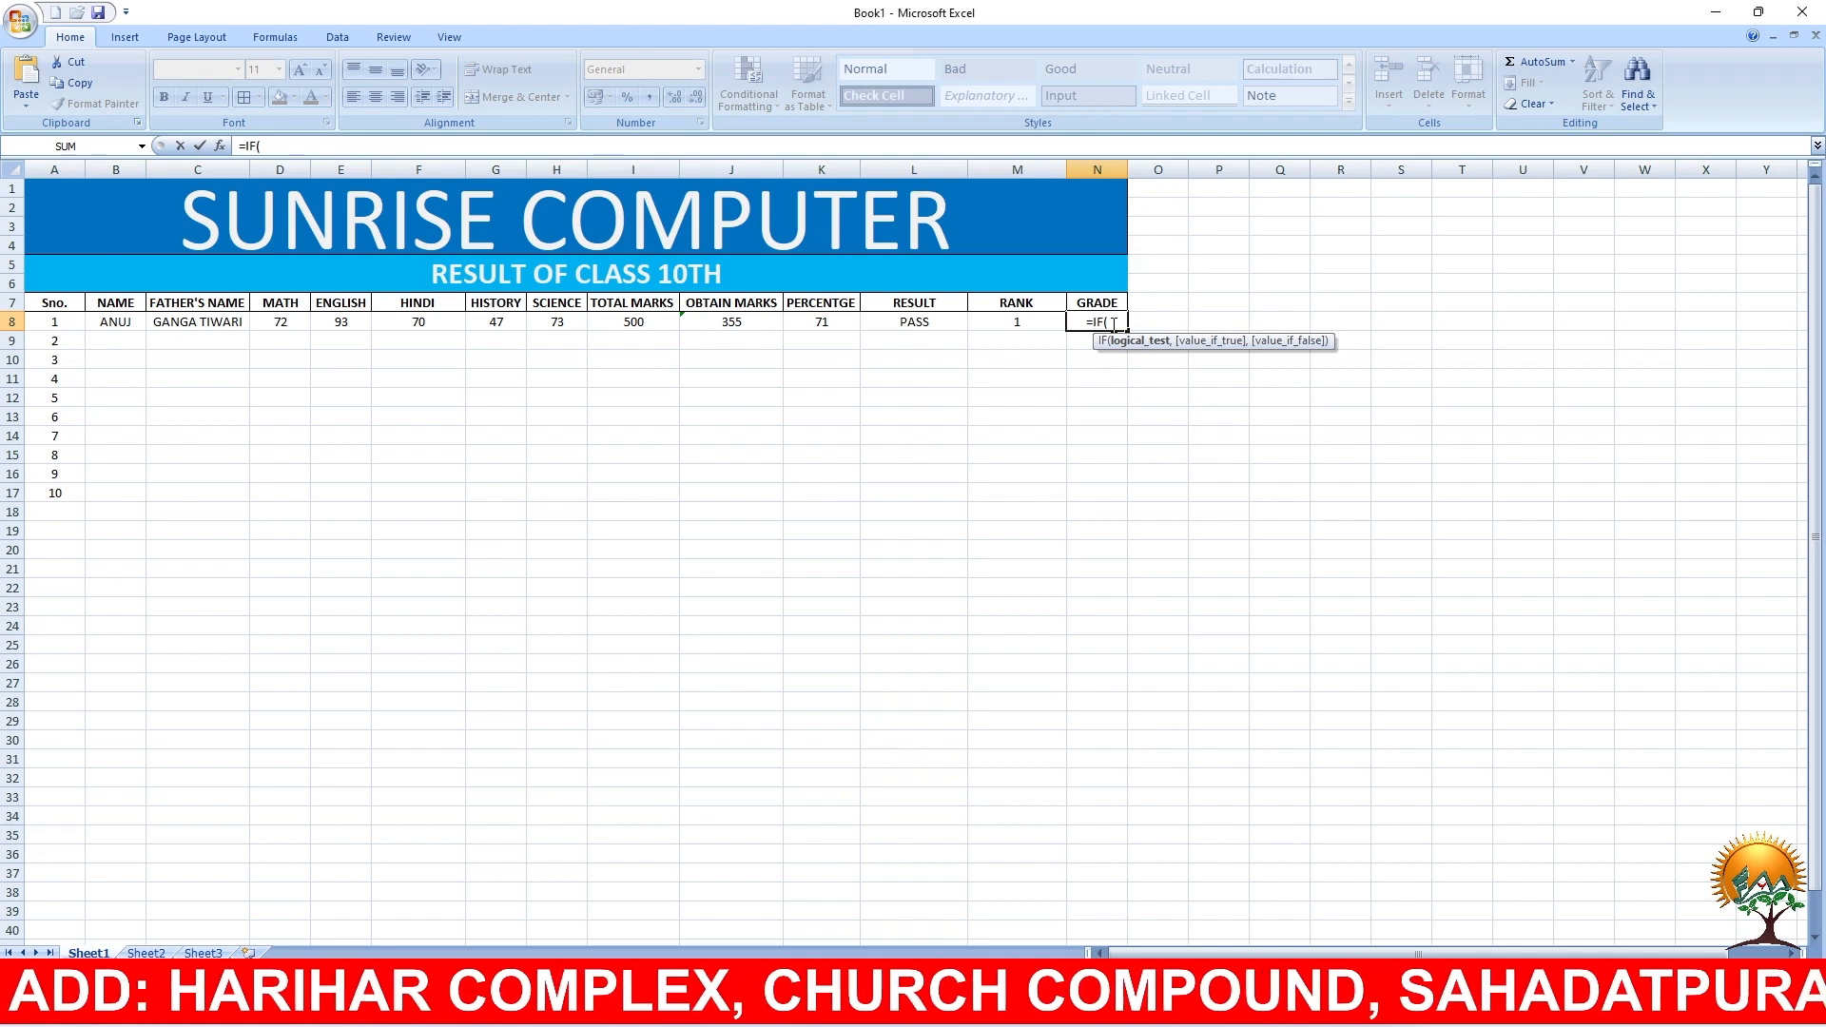
left_click(825, 325)
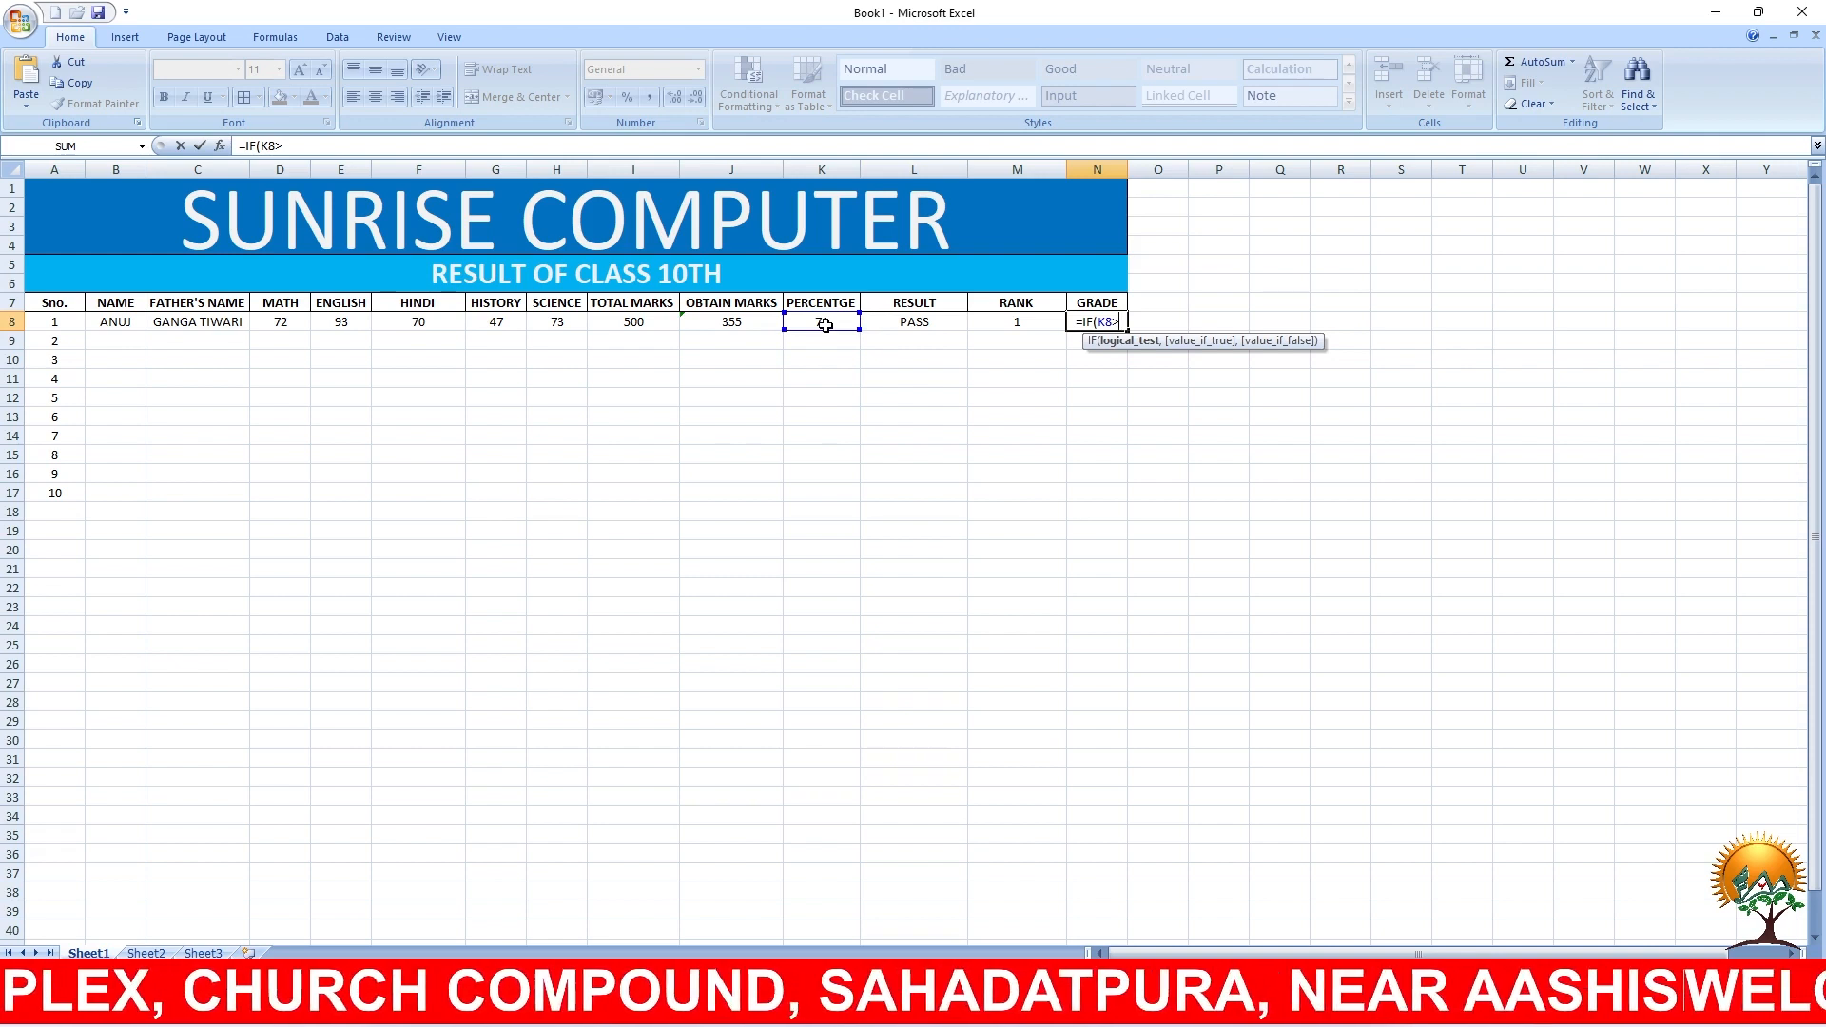
type("=")
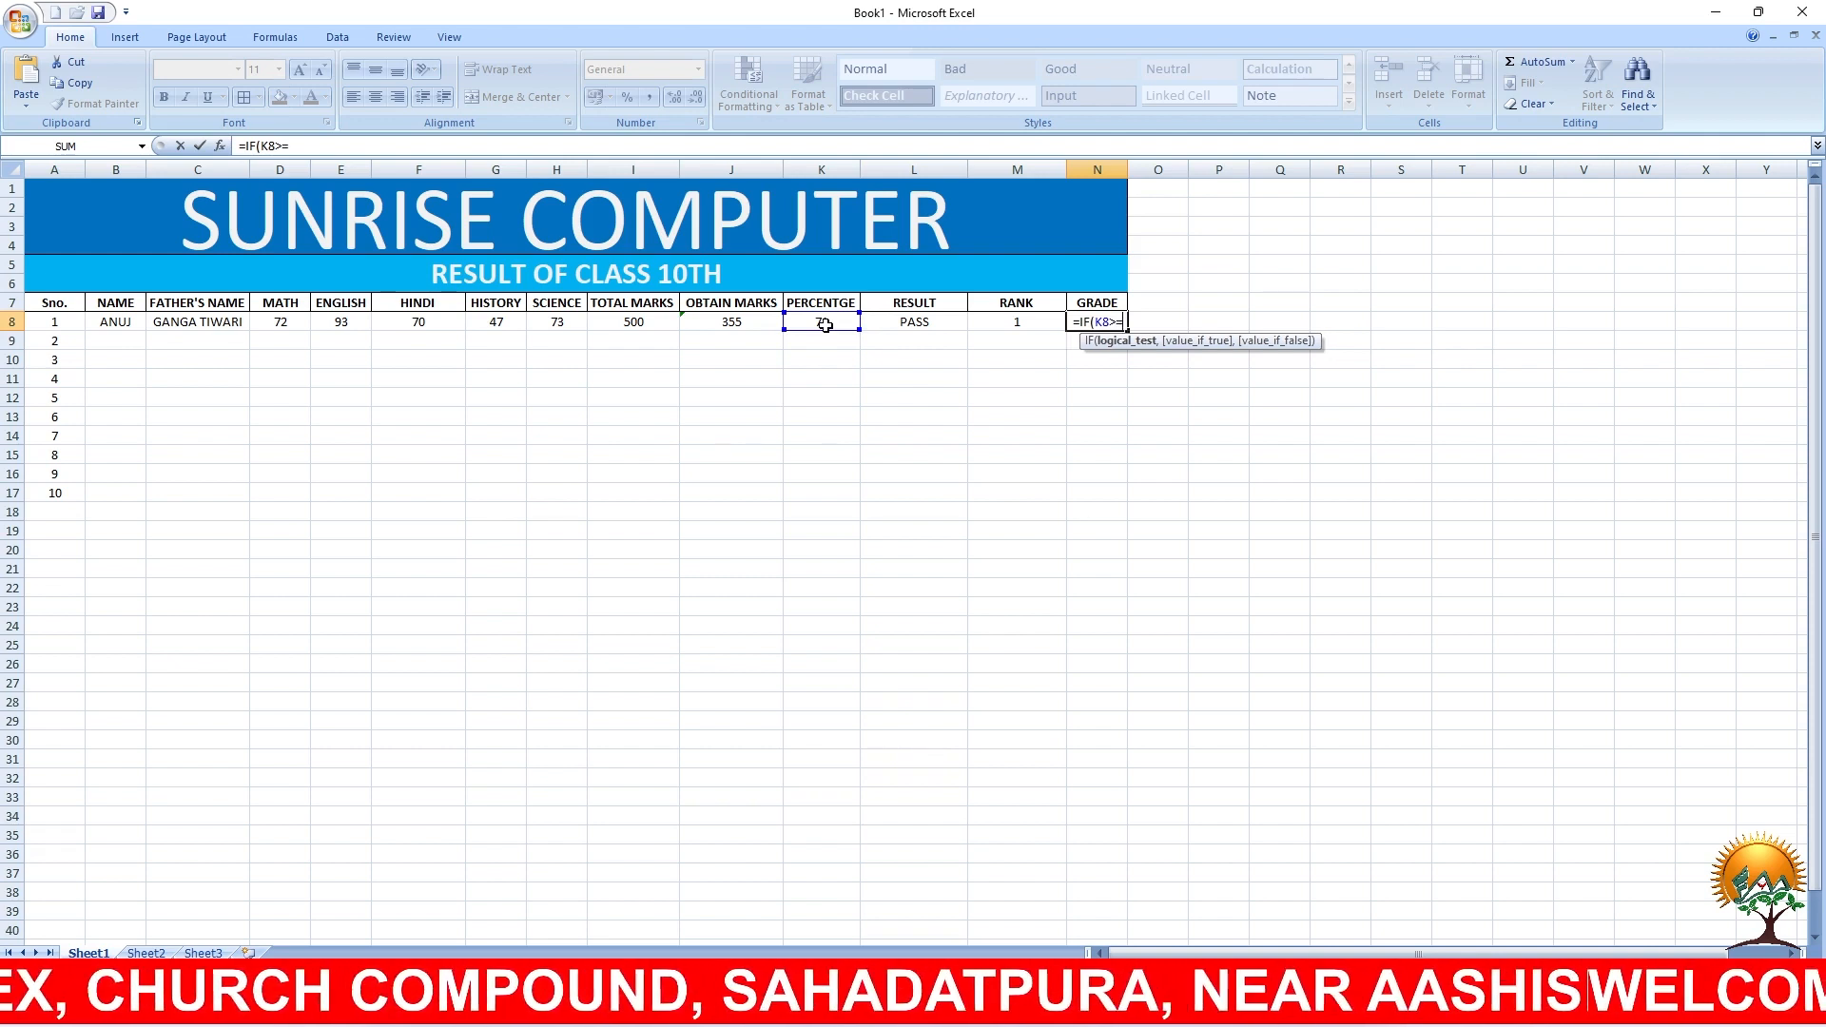
type("80")
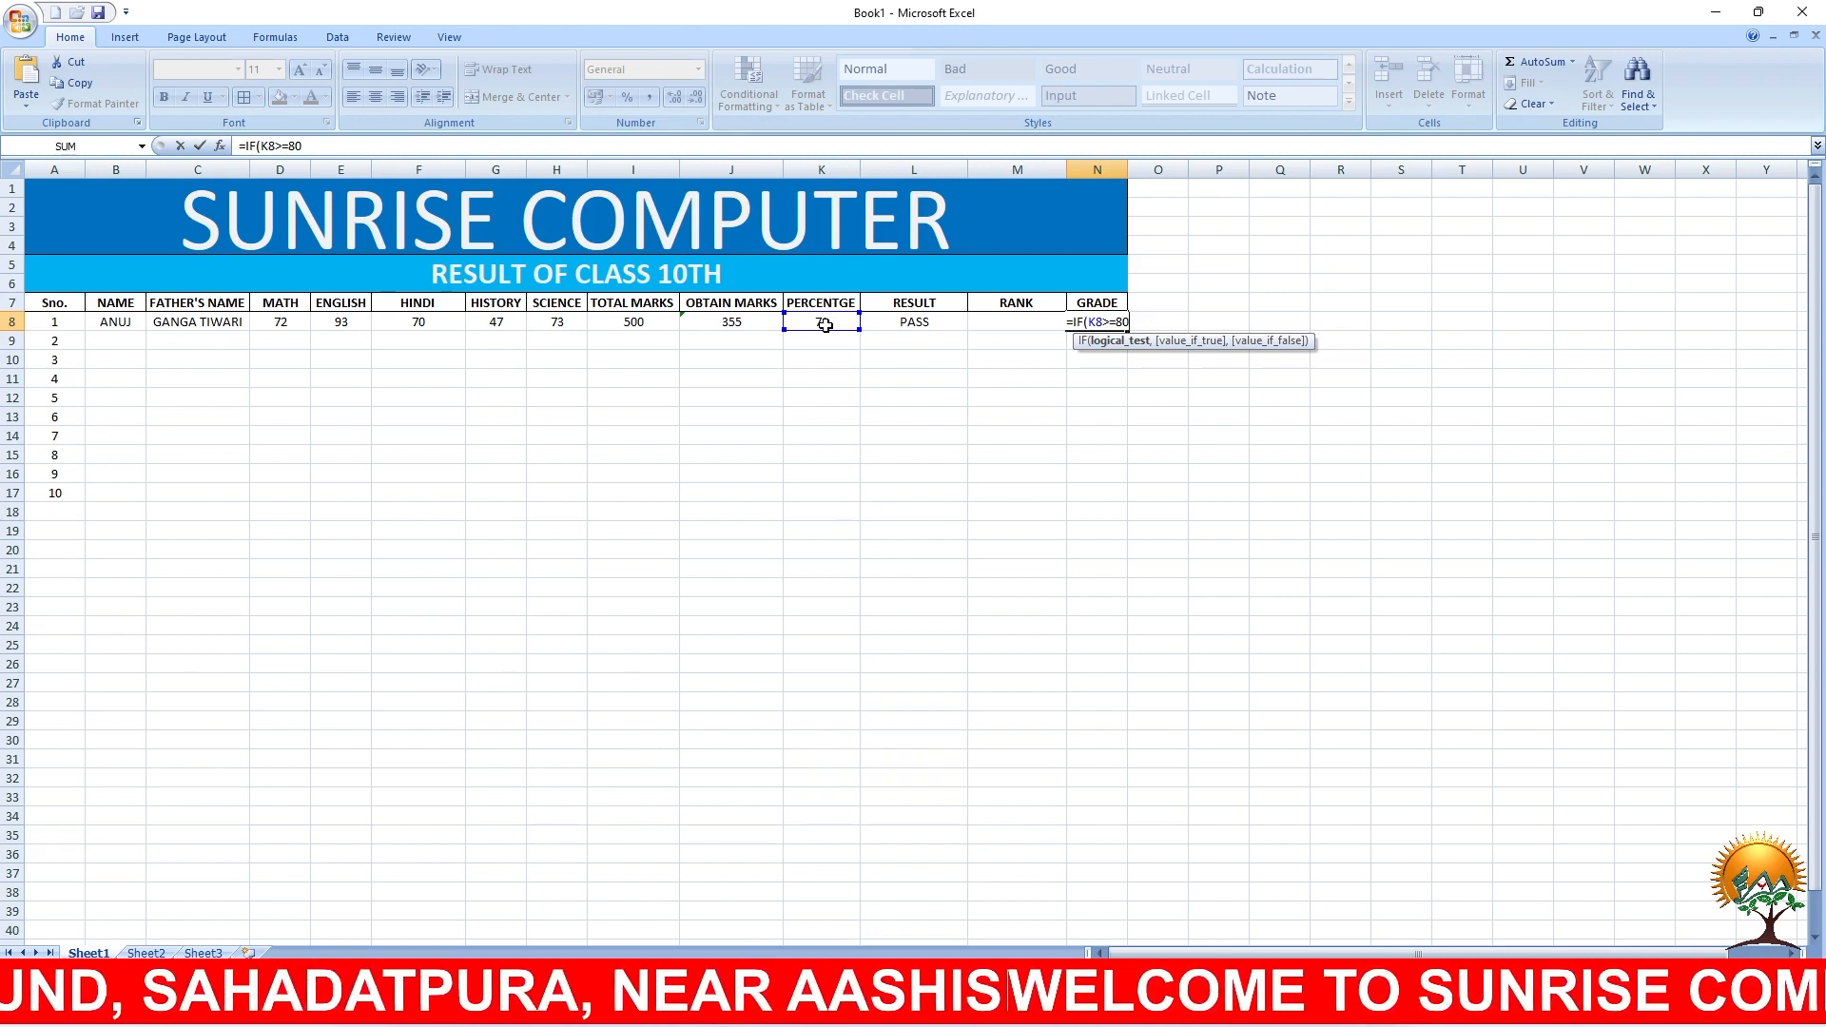
type(",\"")
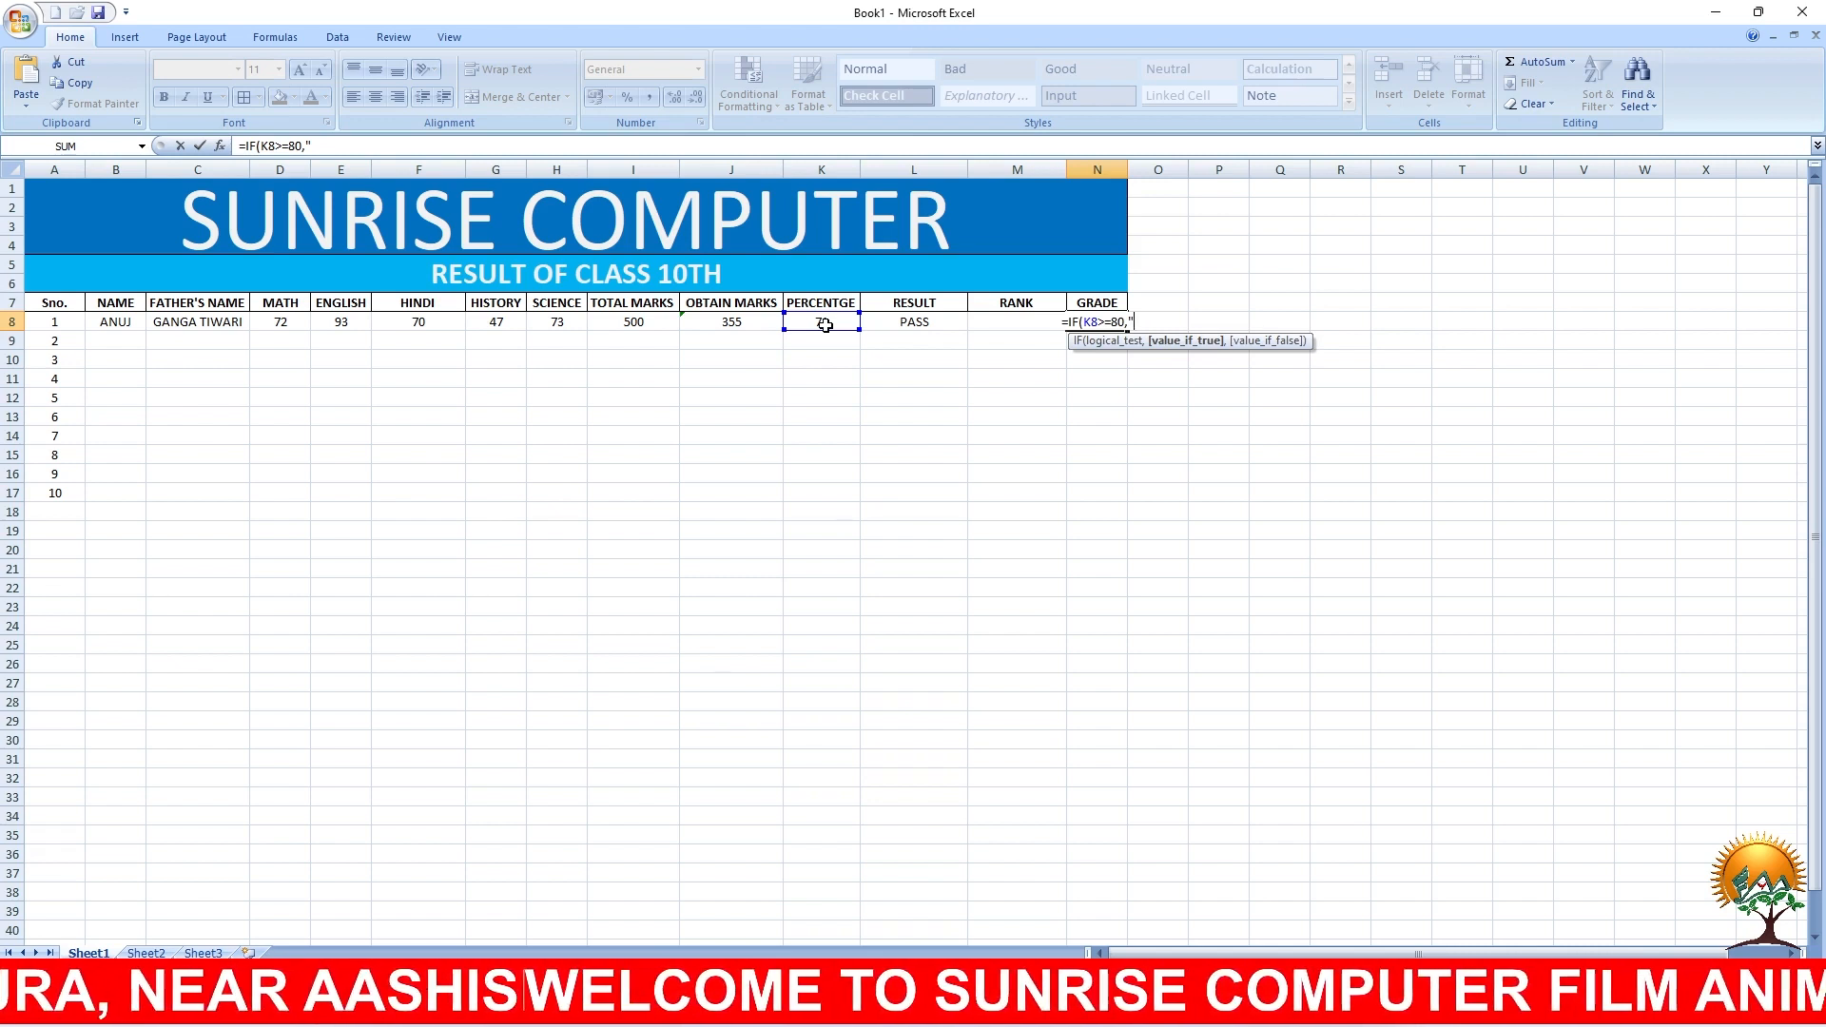
type("A")
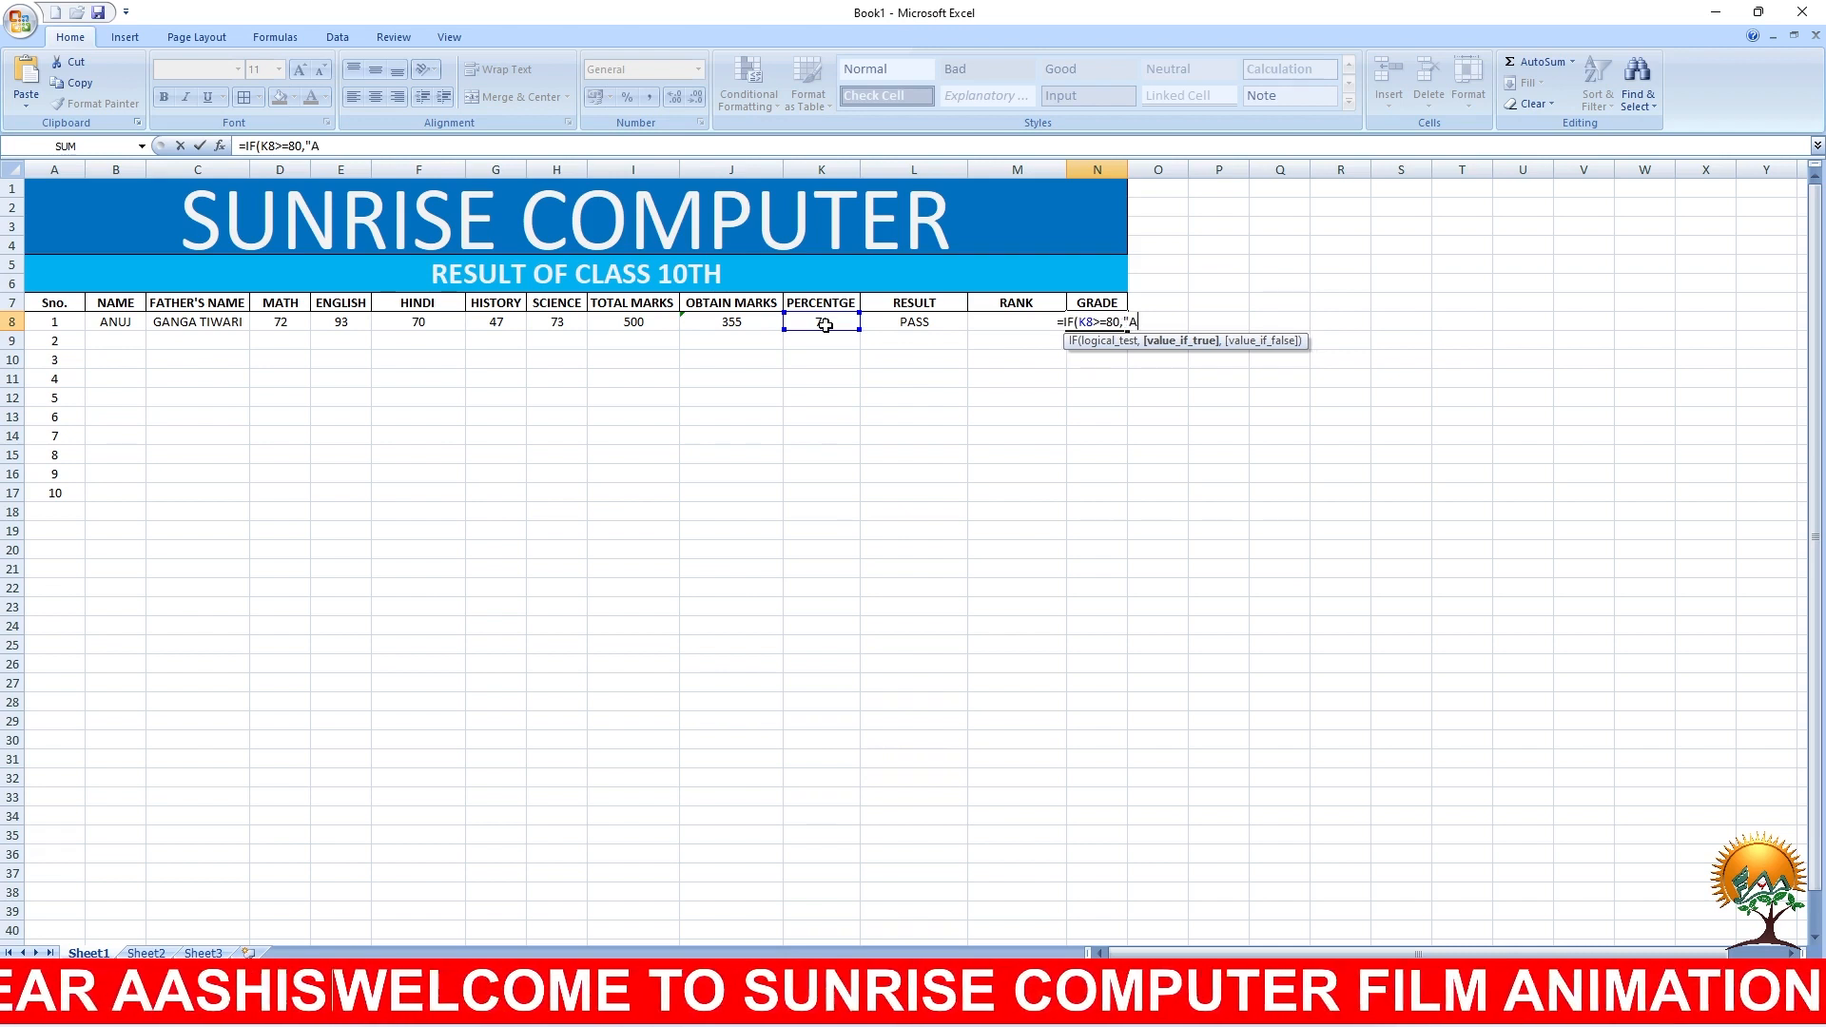
type("\"")
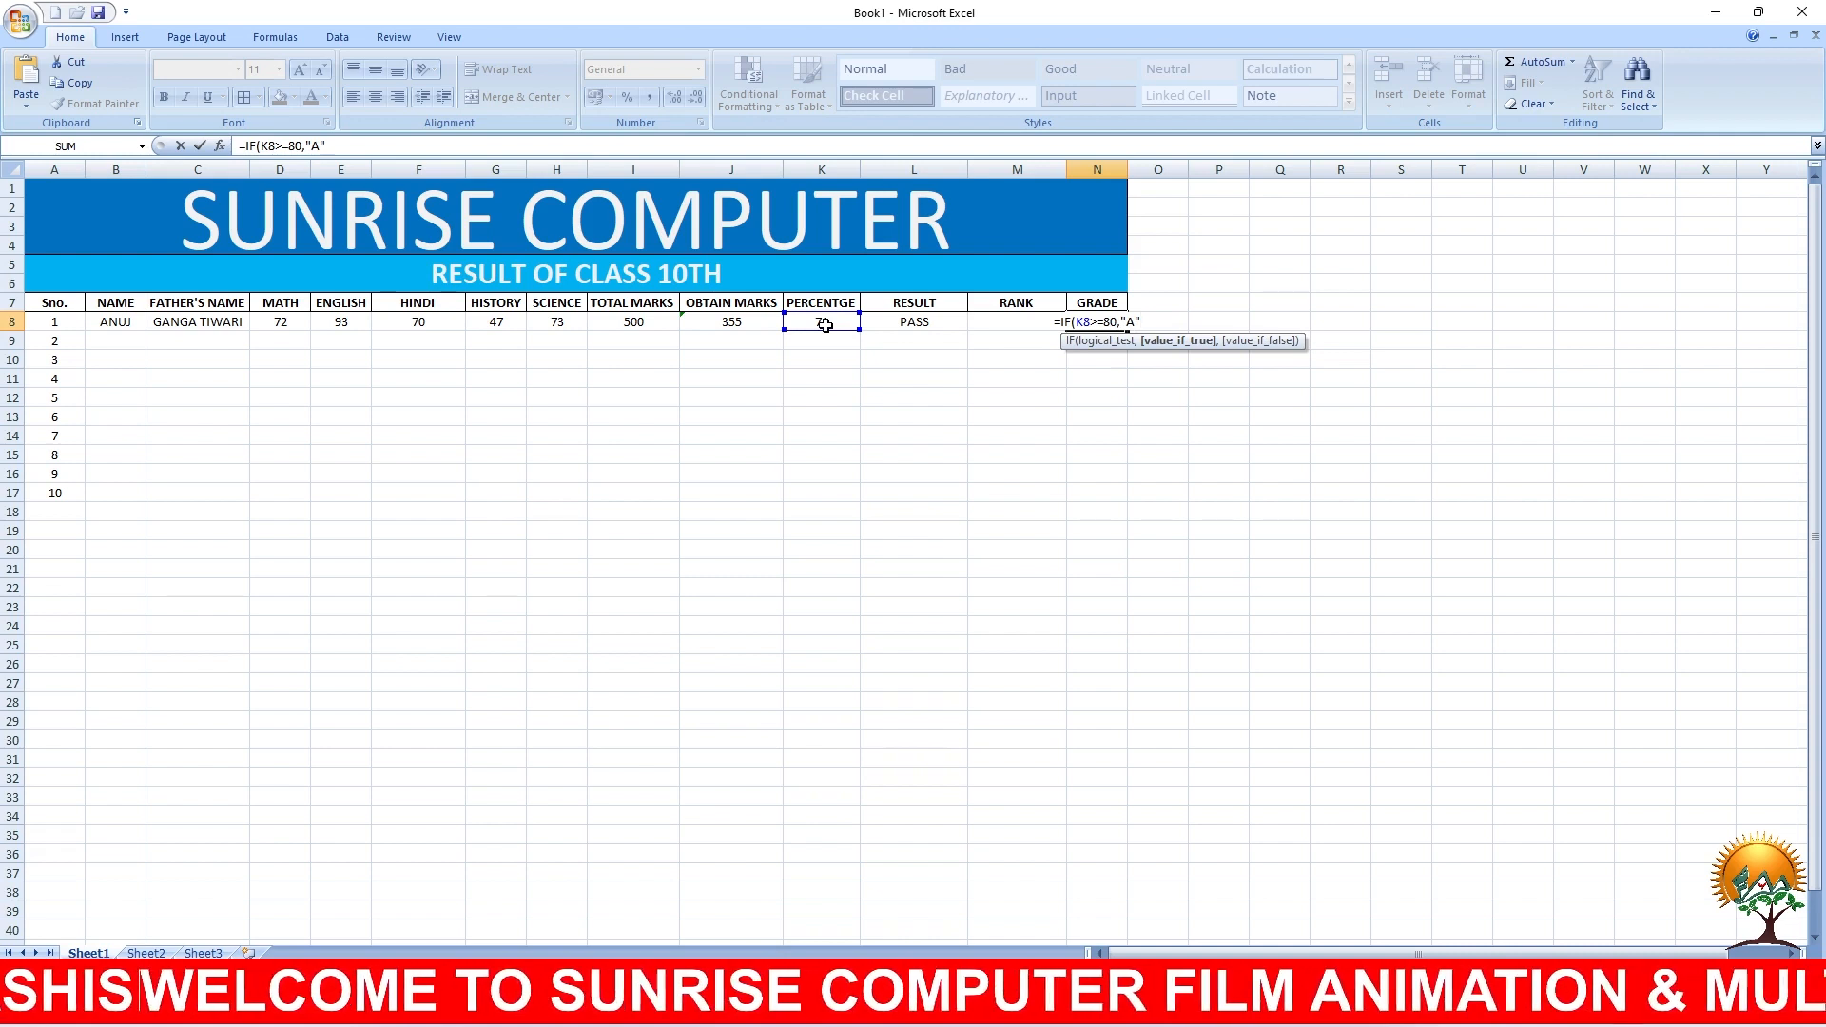
type(",")
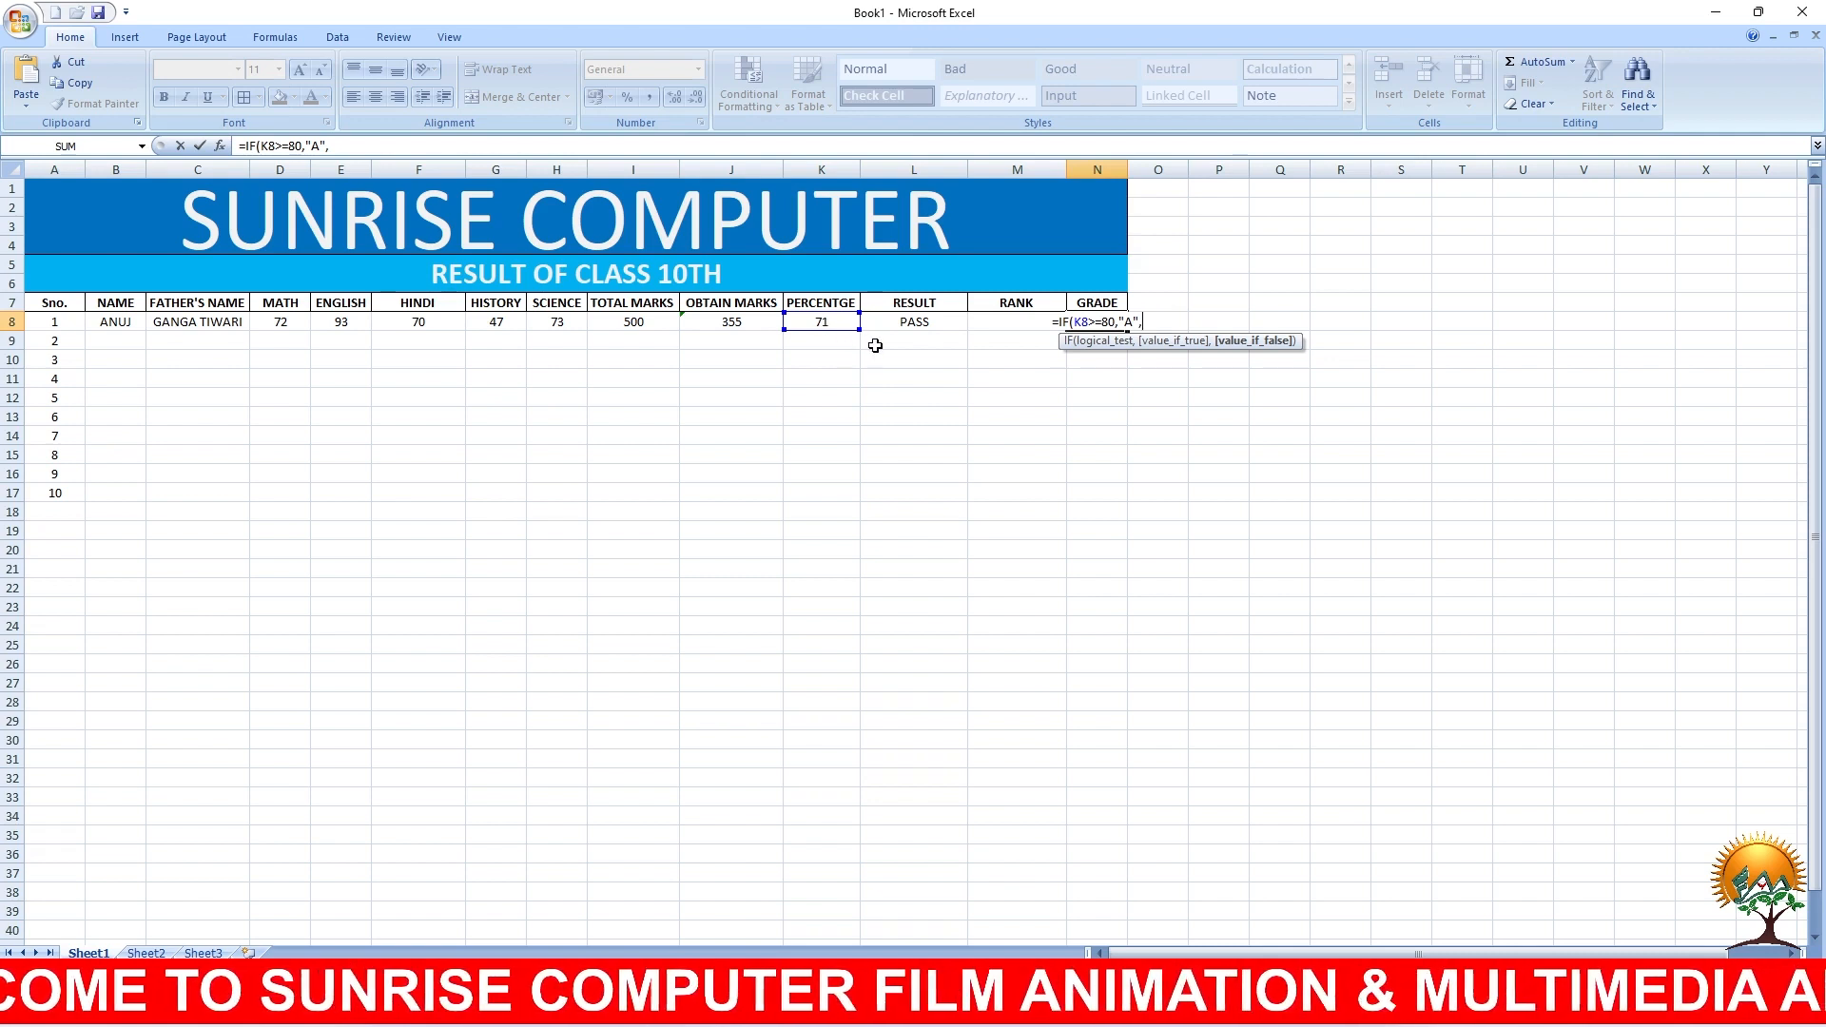
Step: Extend the GRADE formula in N8 with the nested condition IF(K8>=70,"B"
left_click(832, 324)
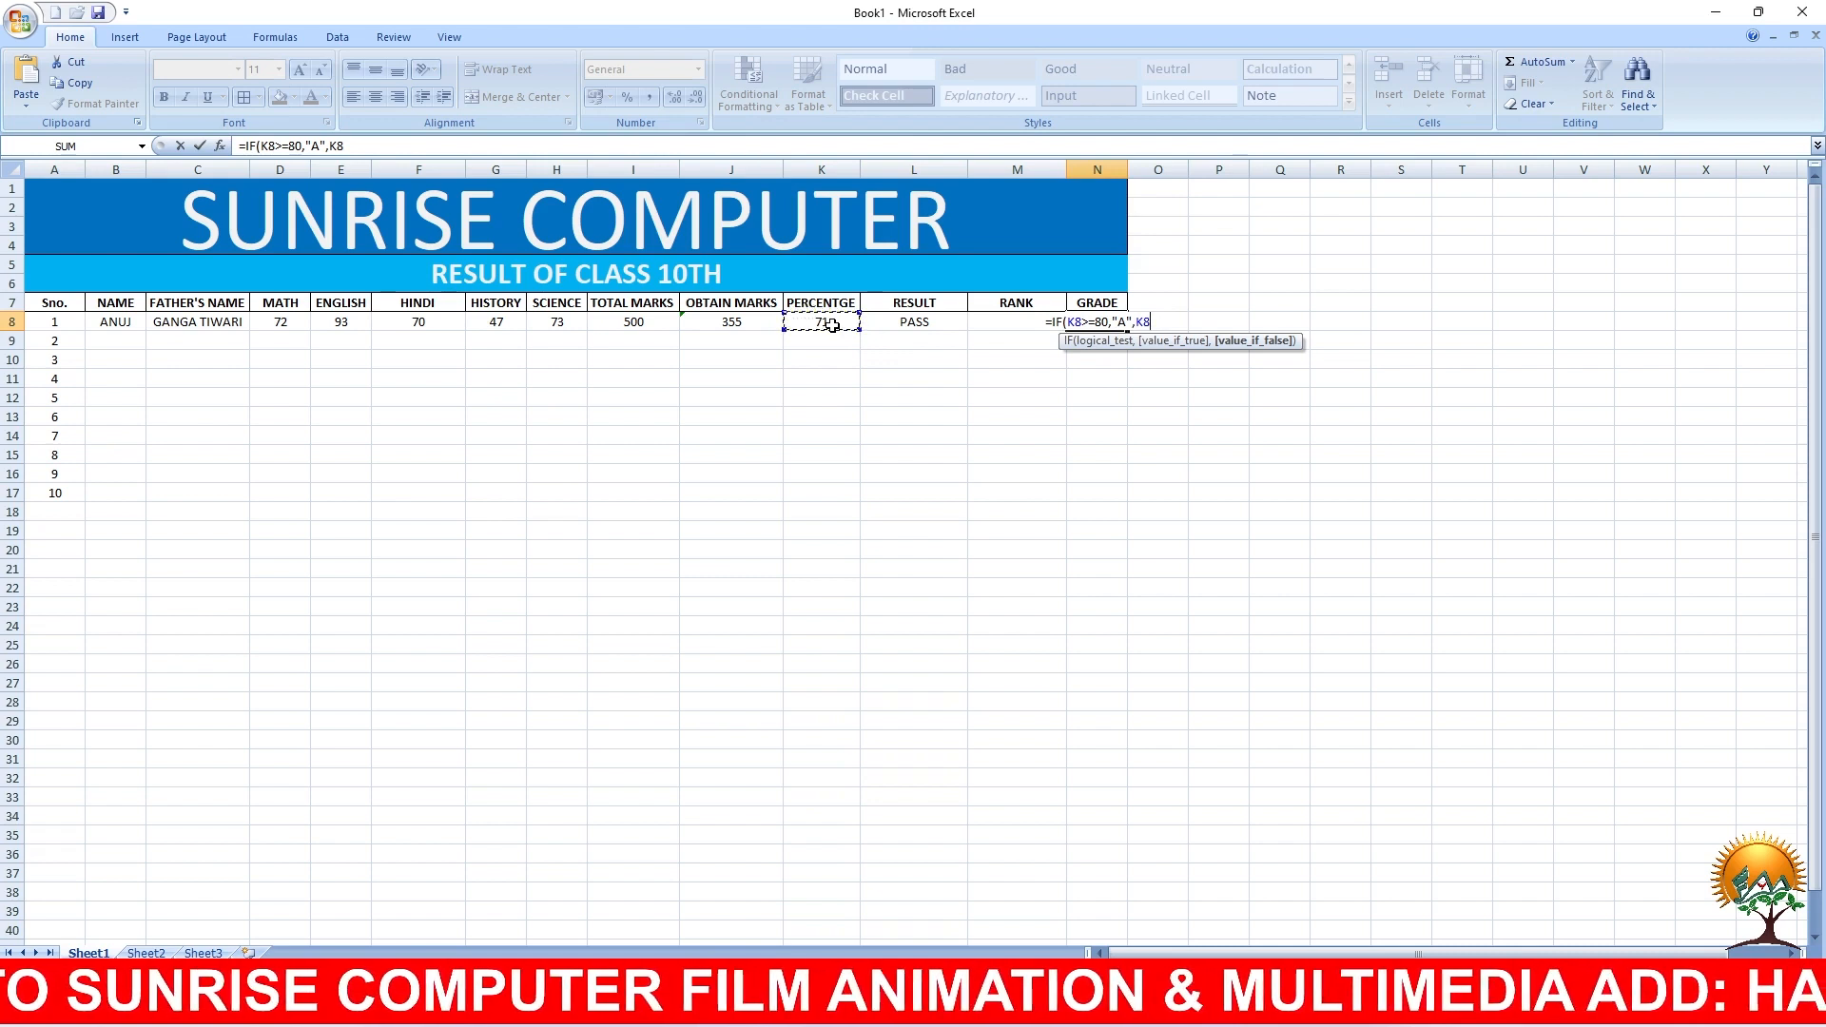
key("BackSpace")
key("BackSpace")
type("IF")
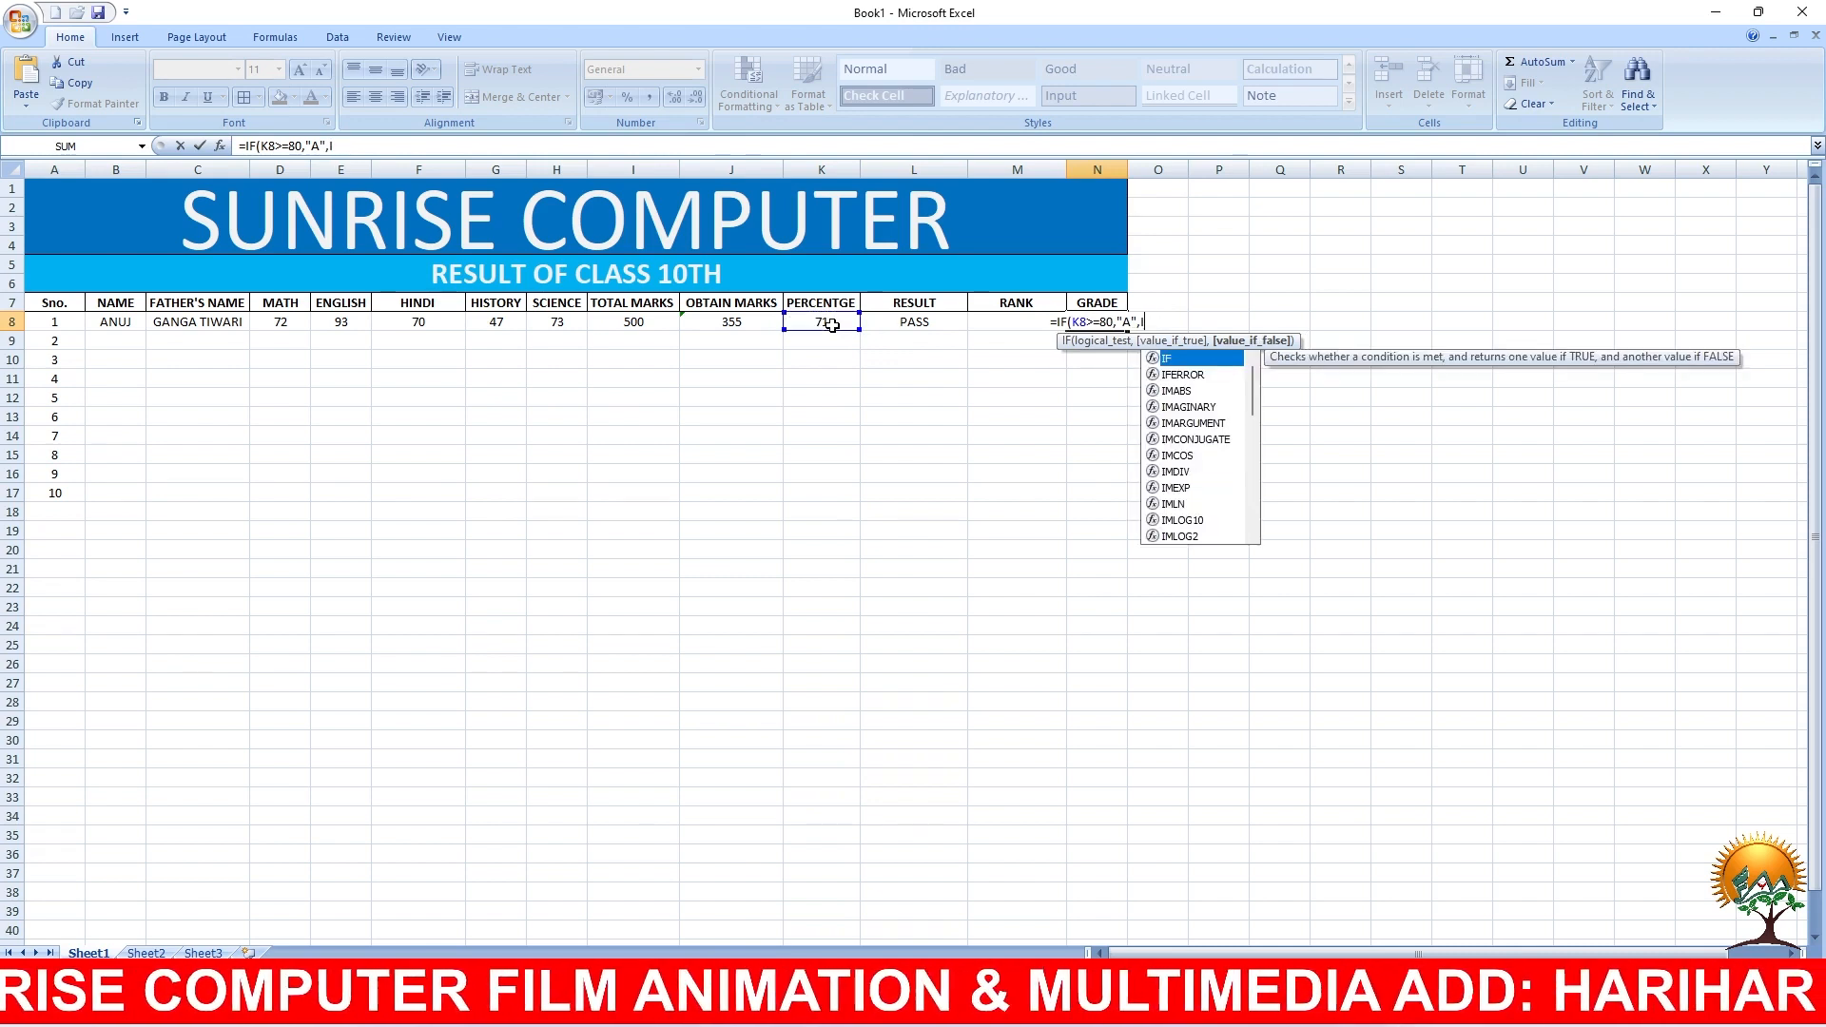
type("(")
left_click(833, 325)
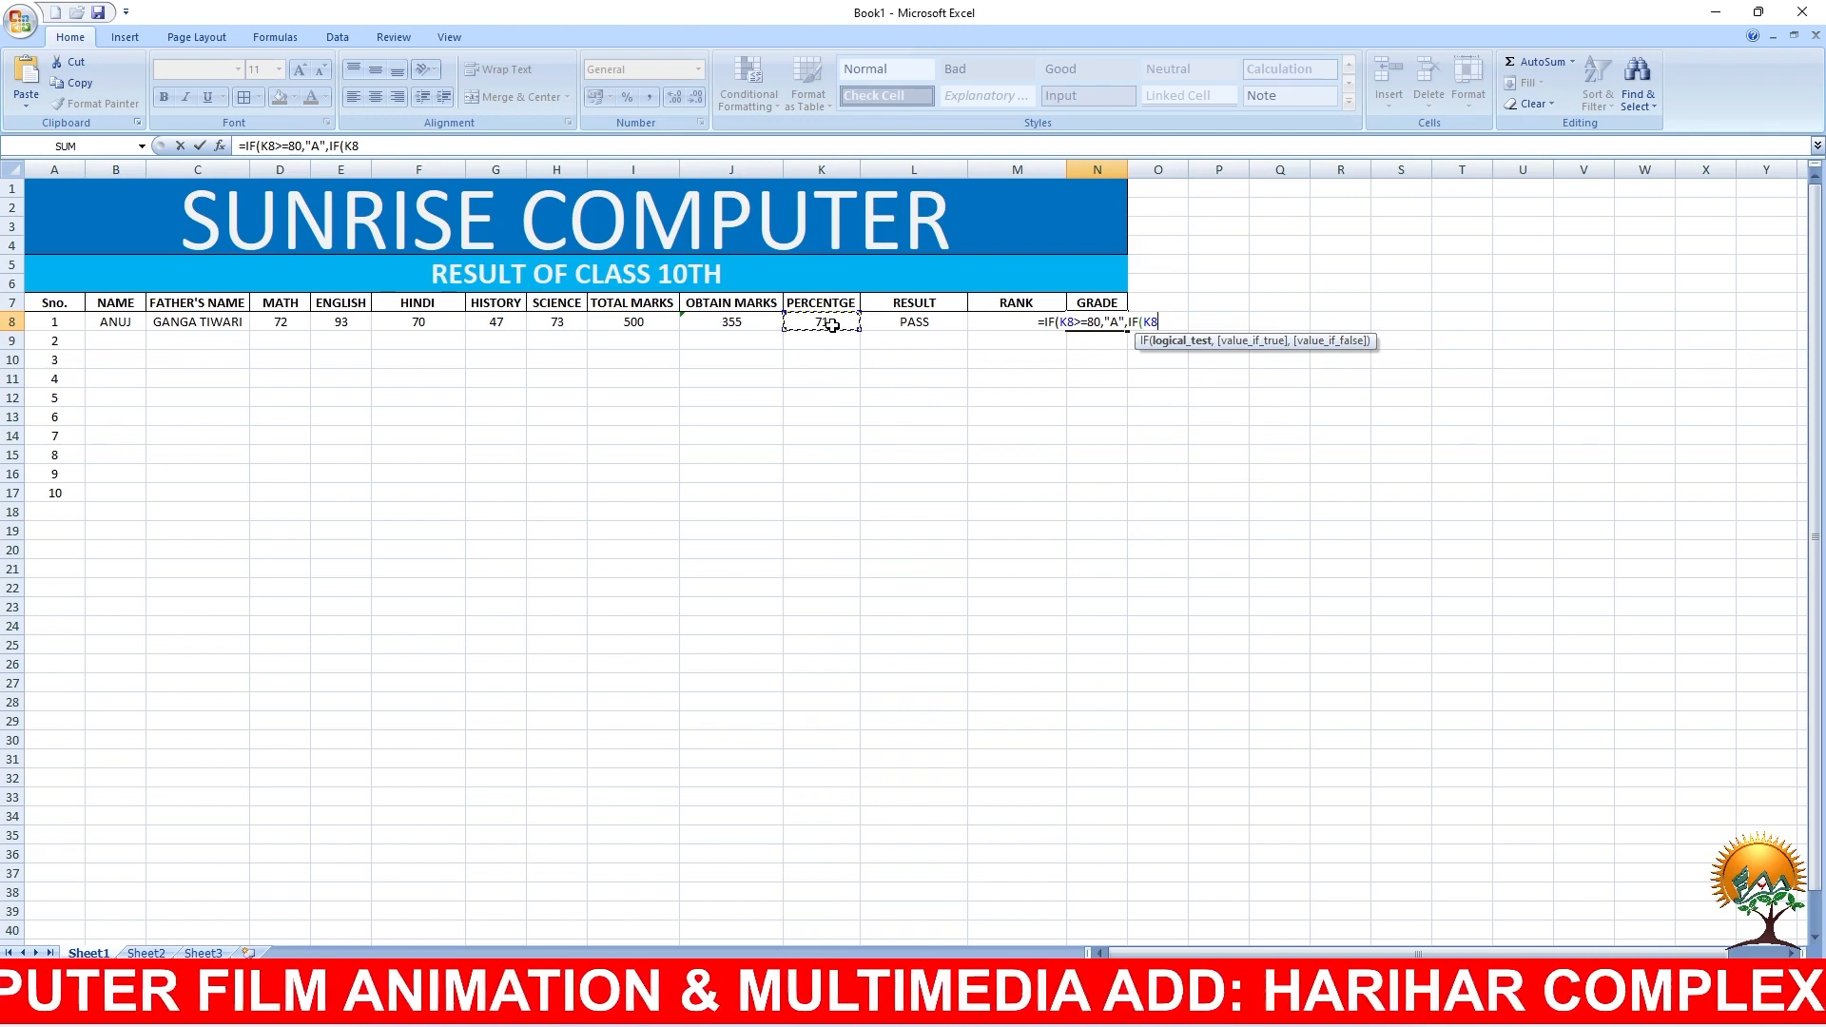
type(">")
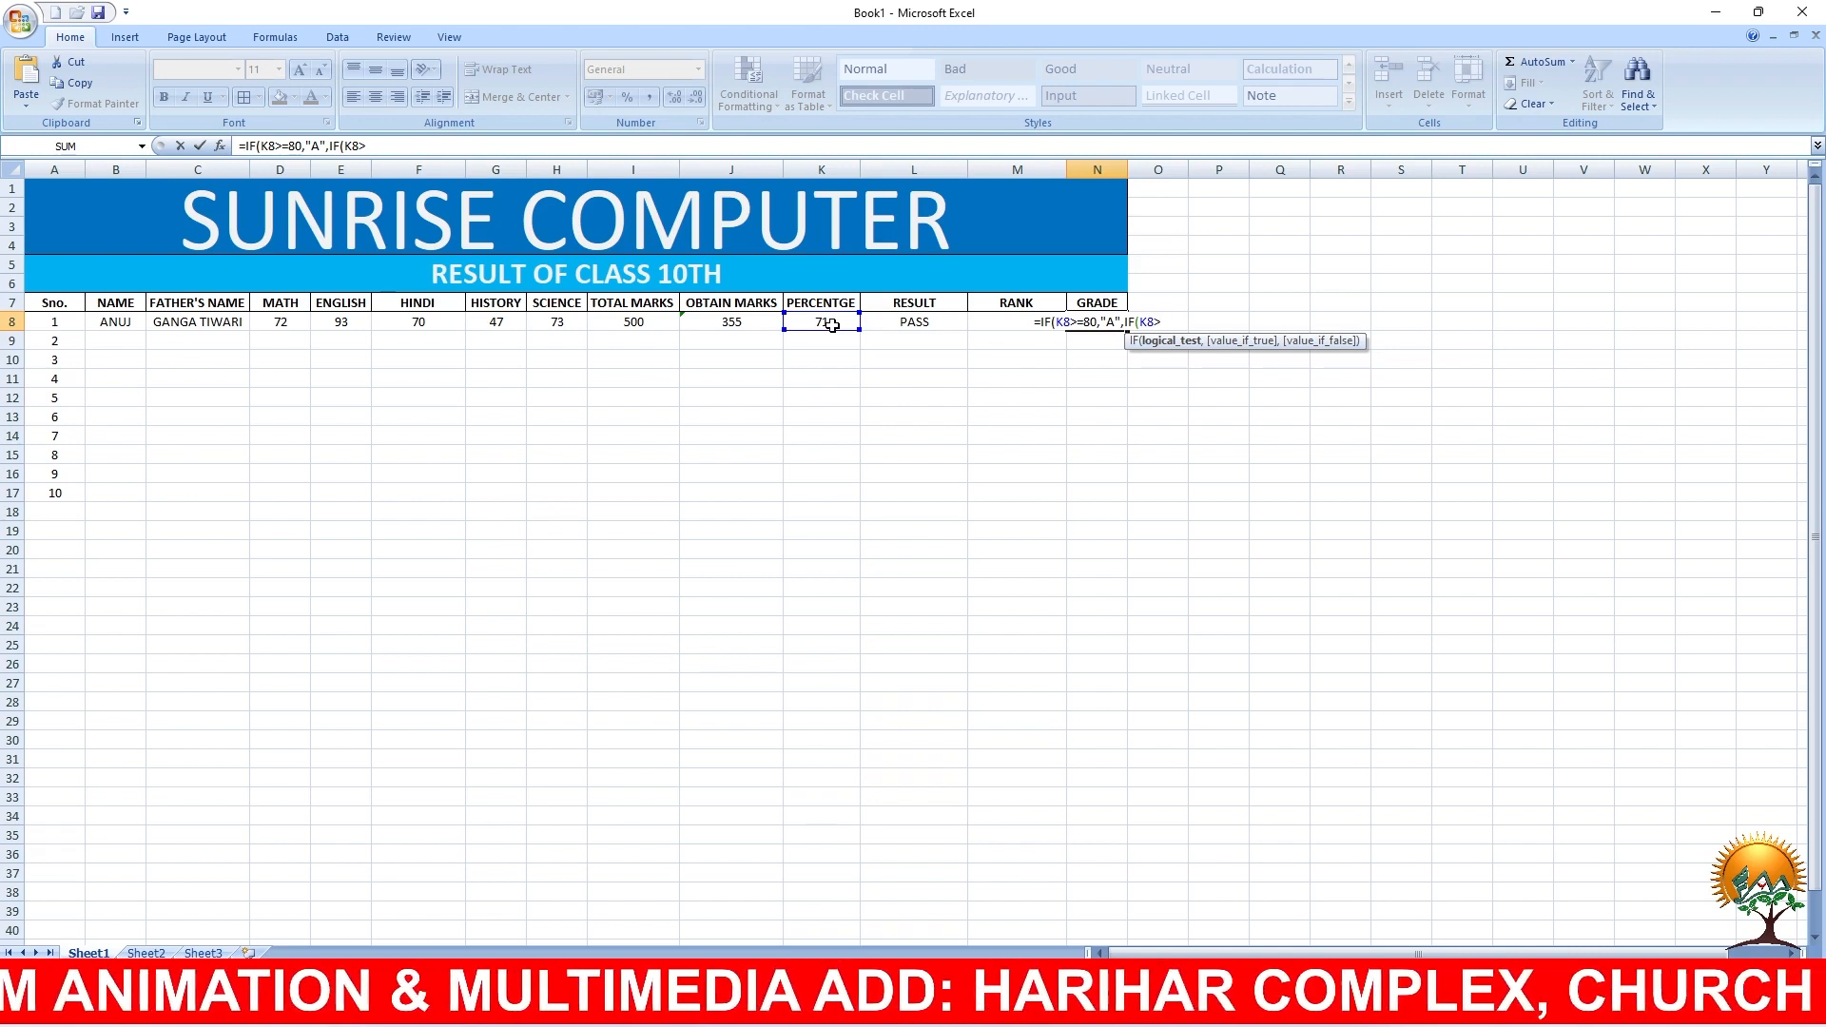
type("=")
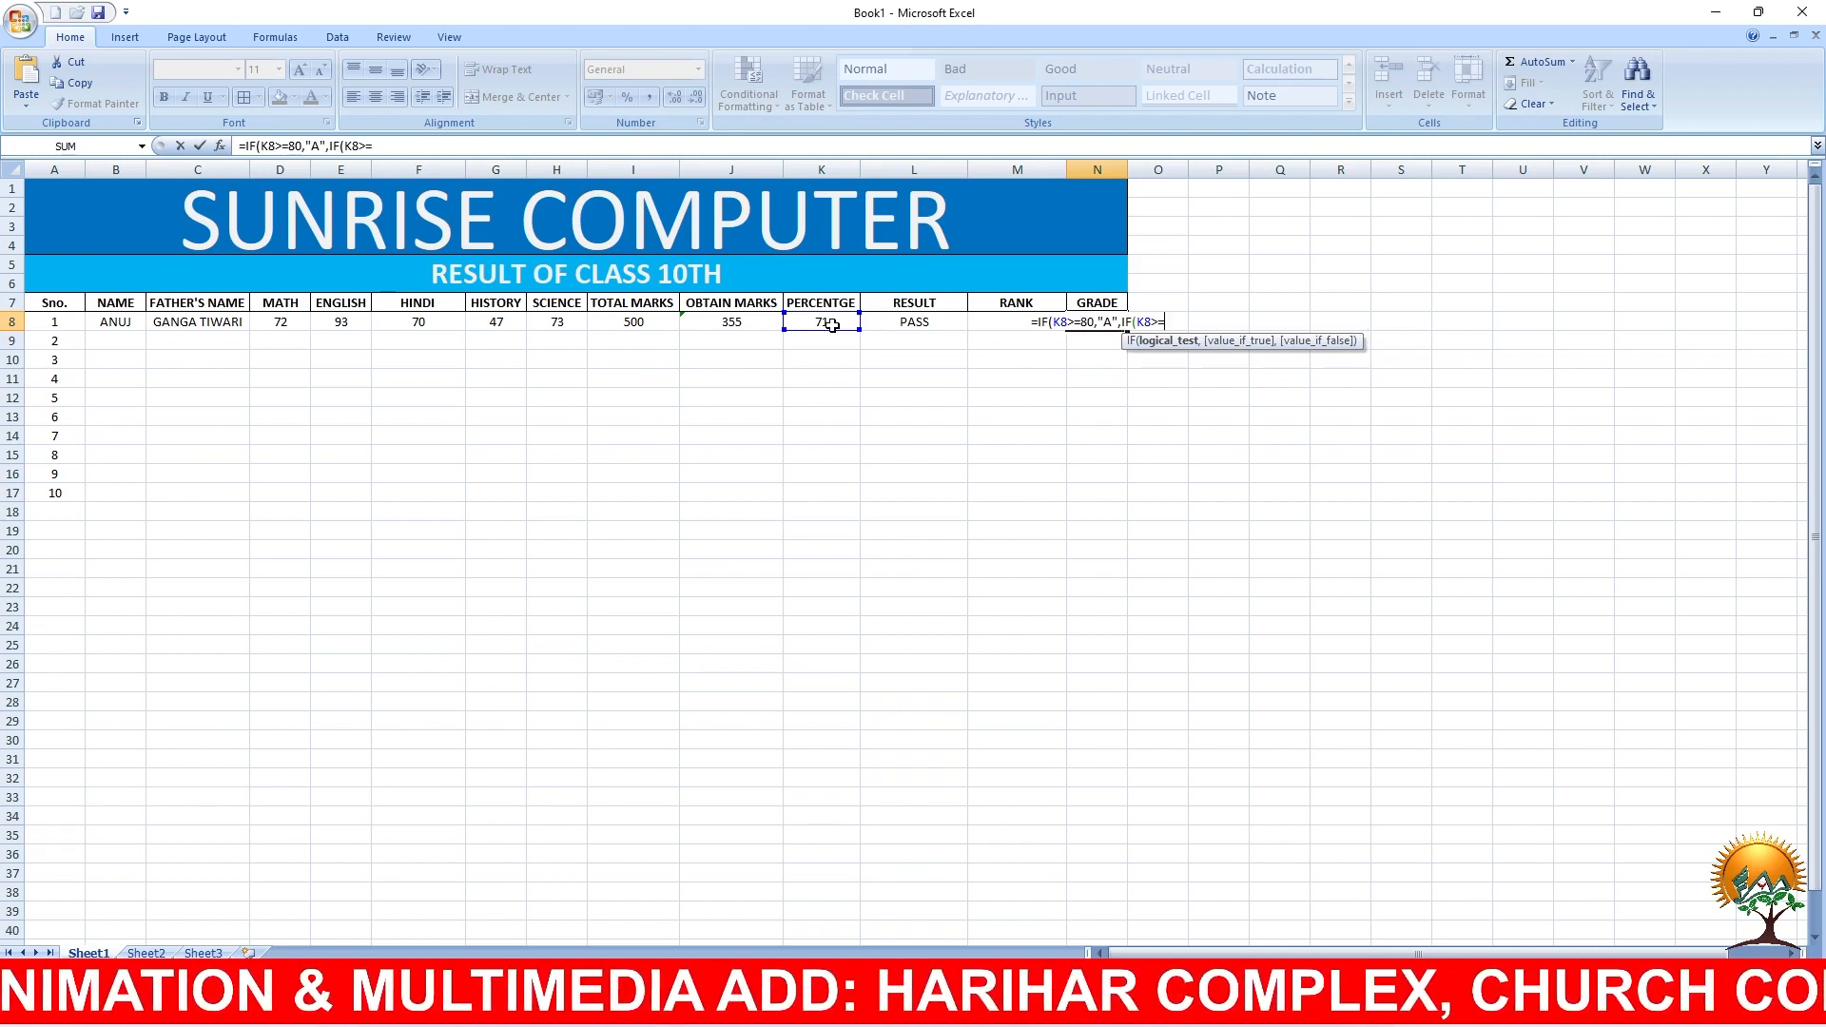
type("70")
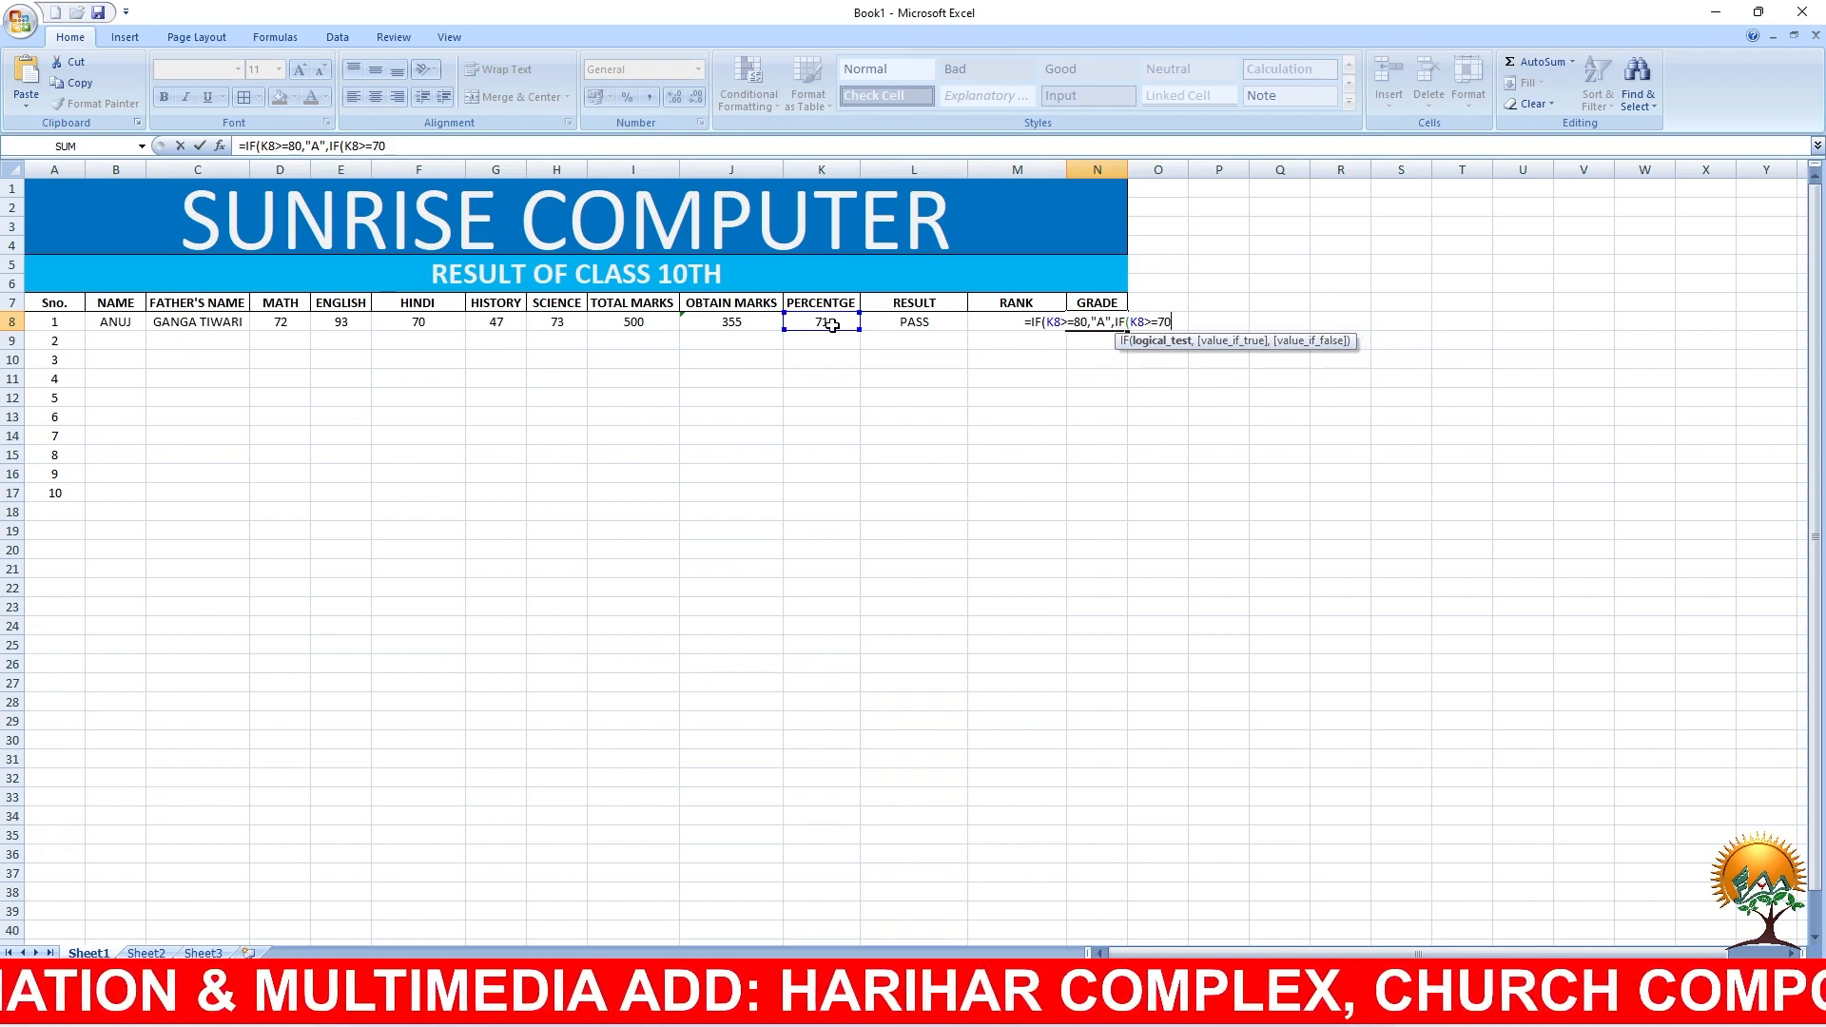
type(",\"B")
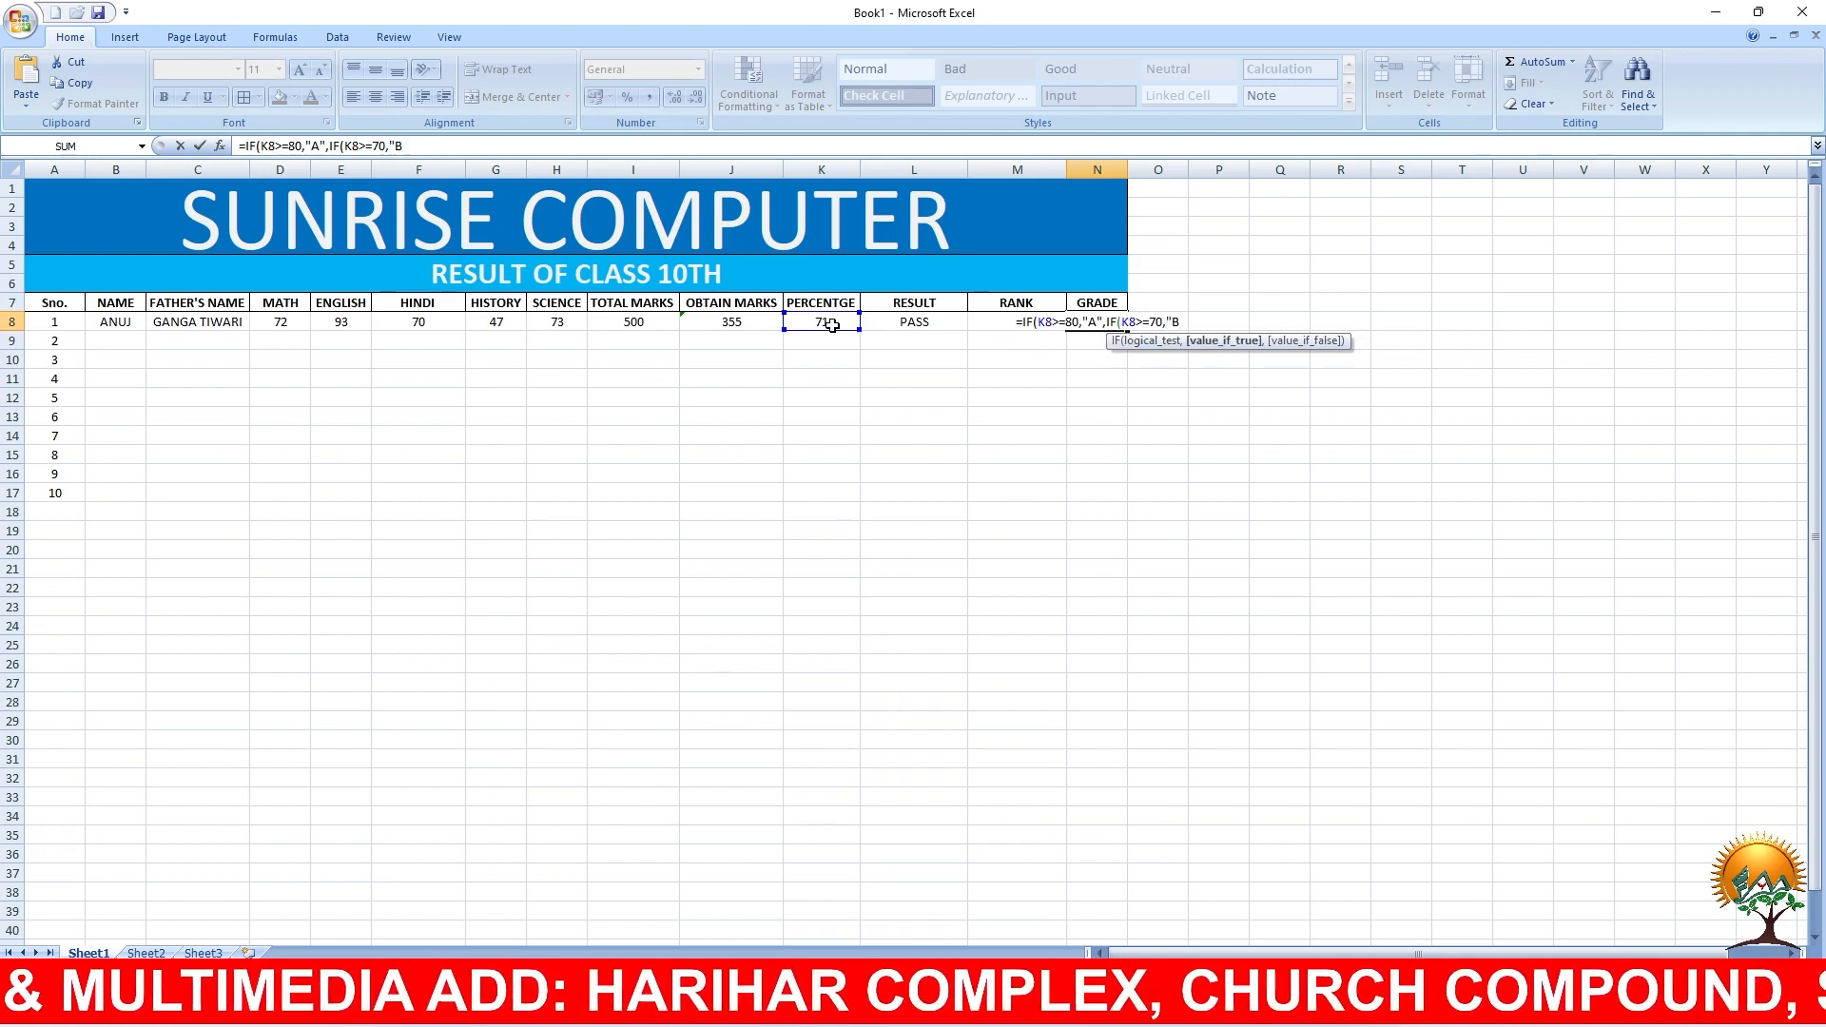
type("\"")
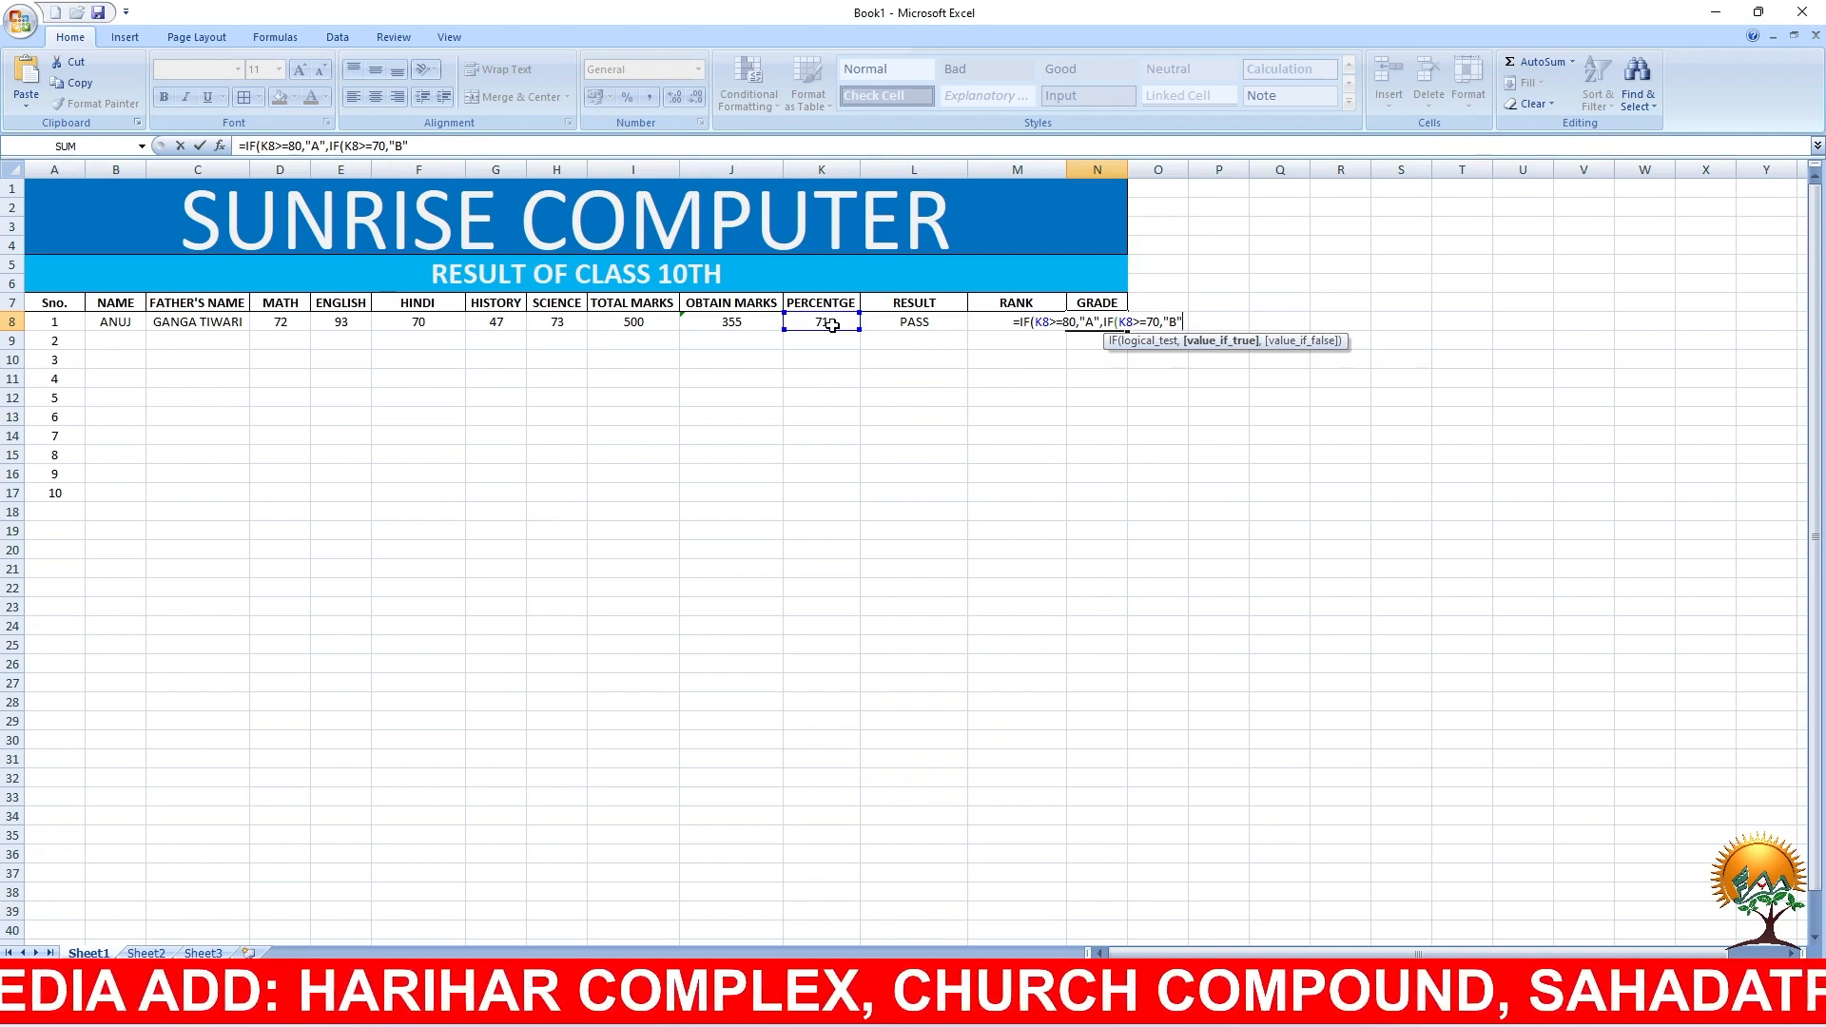
Step: Extend the GRADE formula in N8 with the nested condition IF(K8>=60,"C"
type(",IF(")
left_click(833, 326)
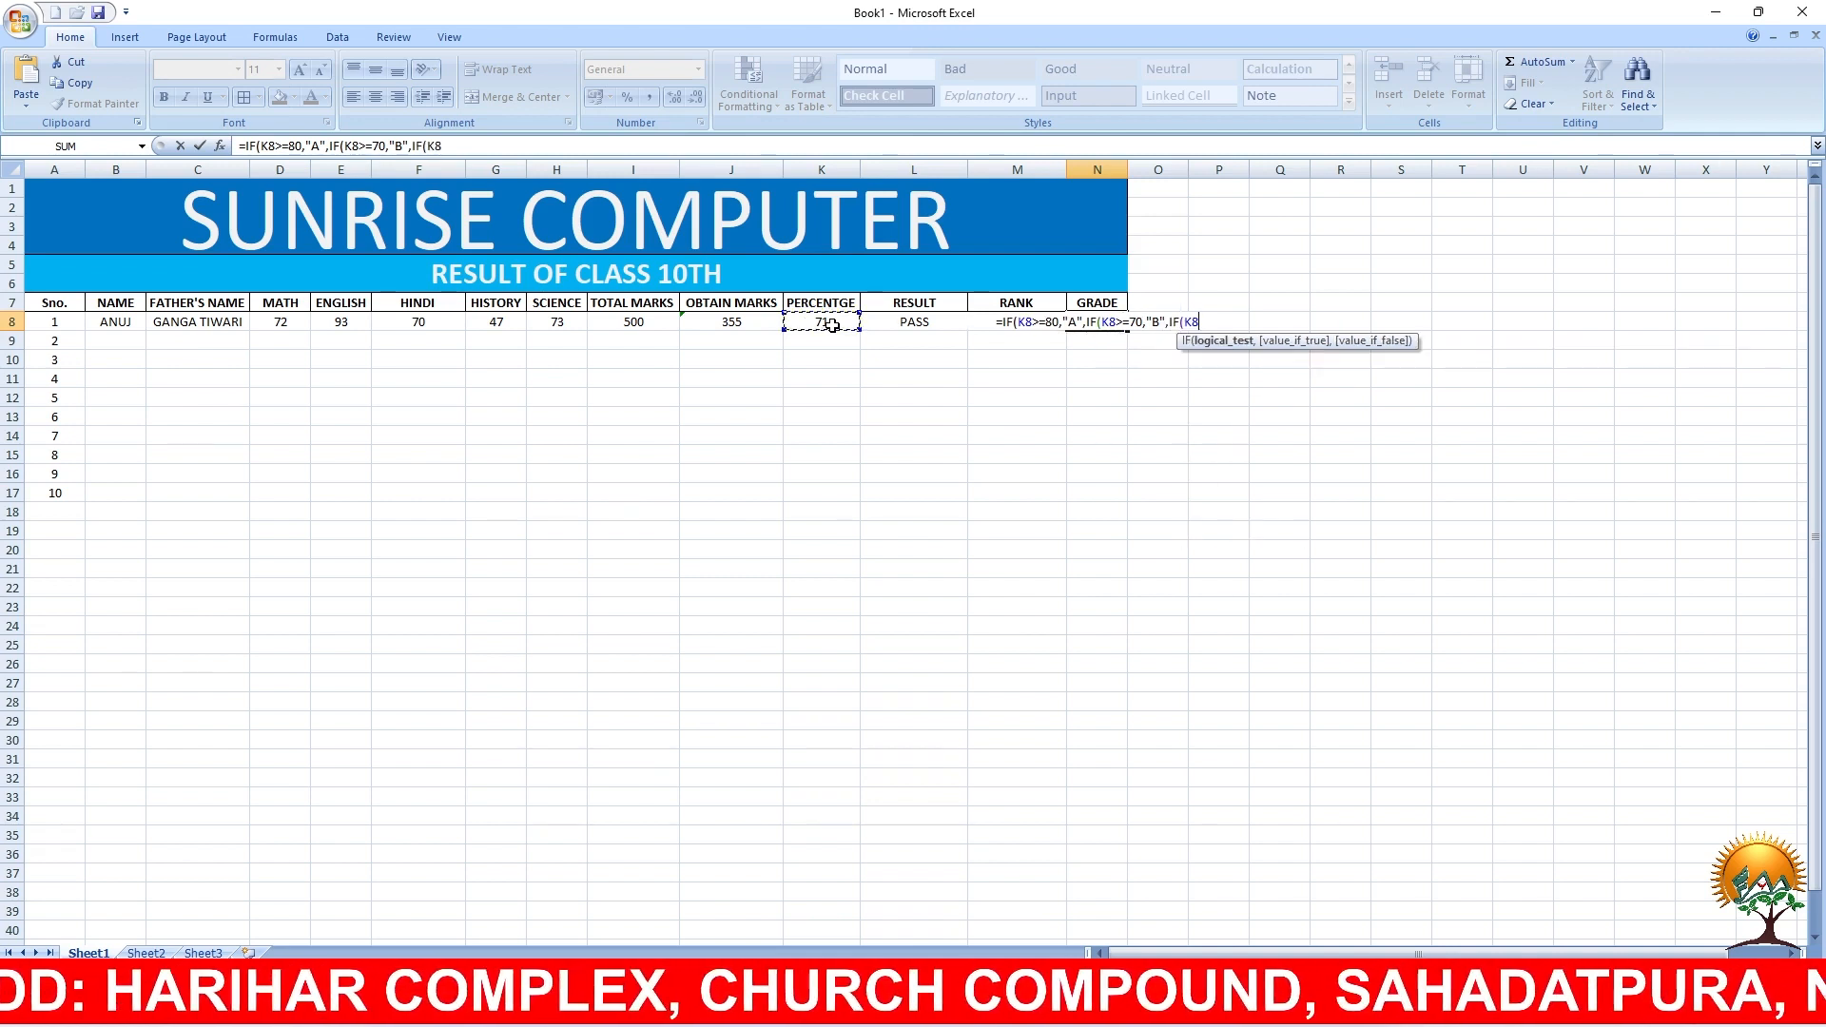
type(">=")
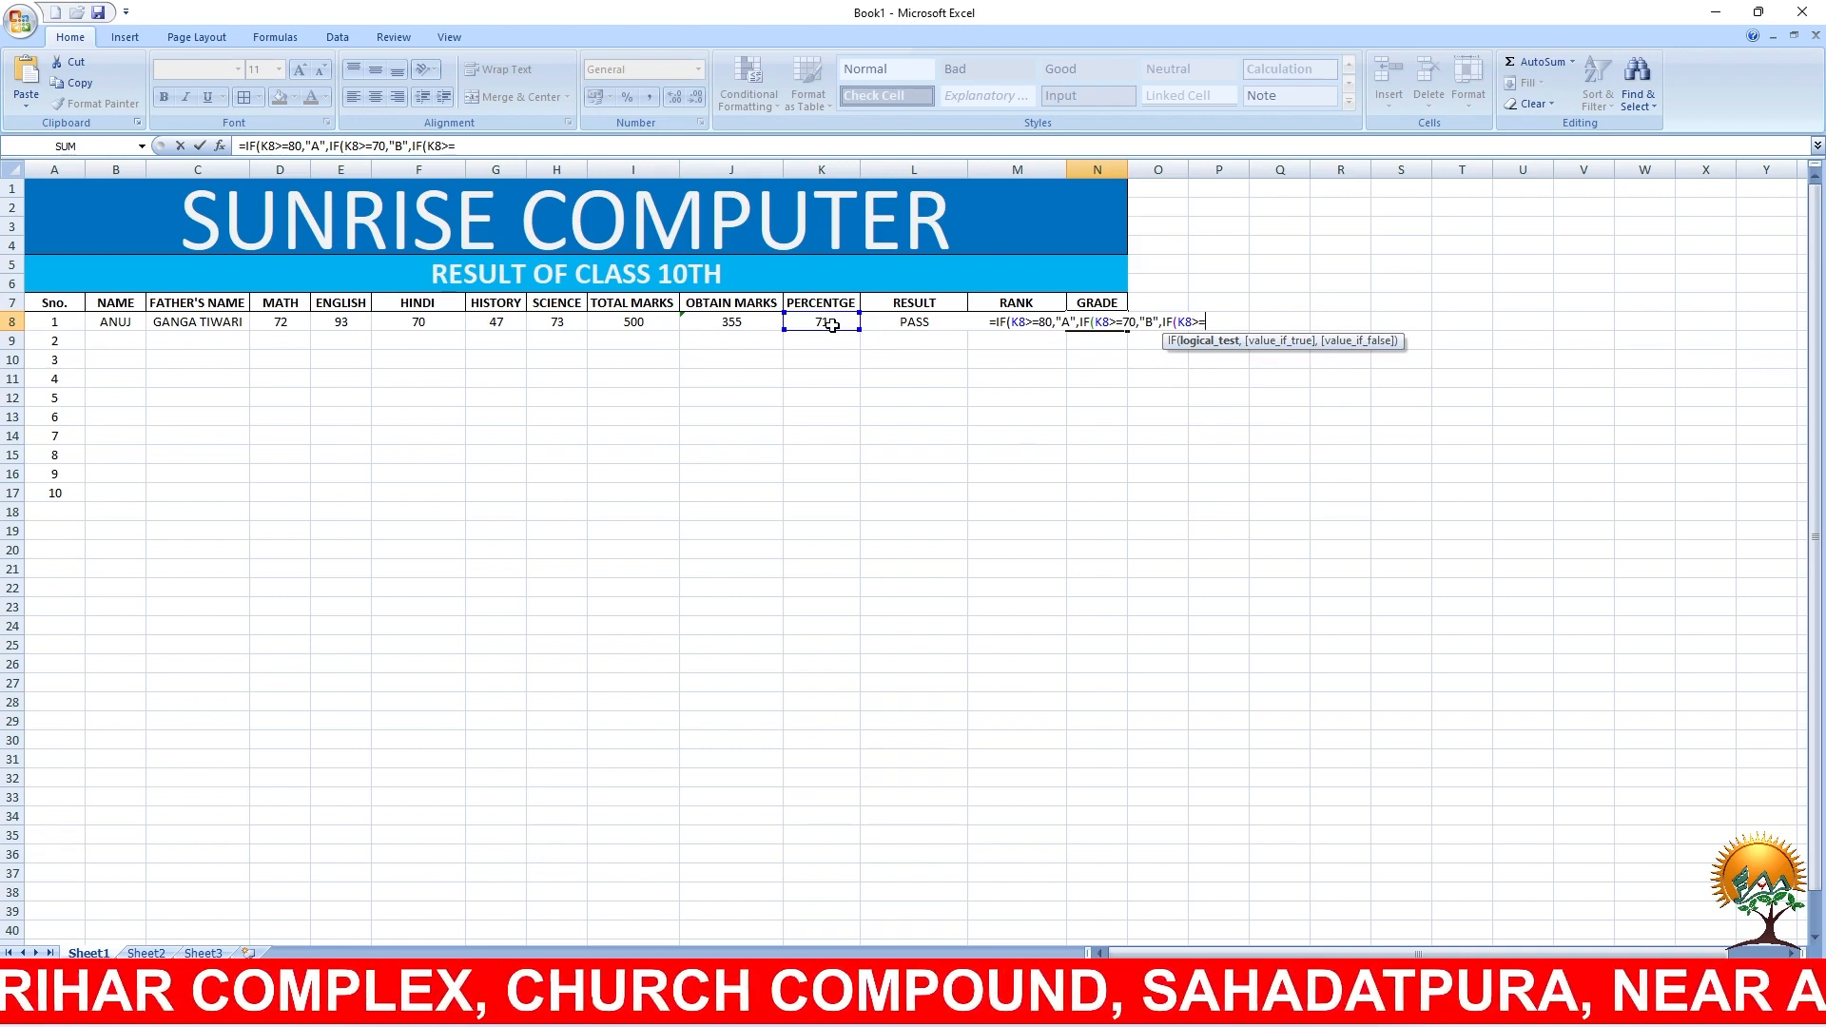
type("60")
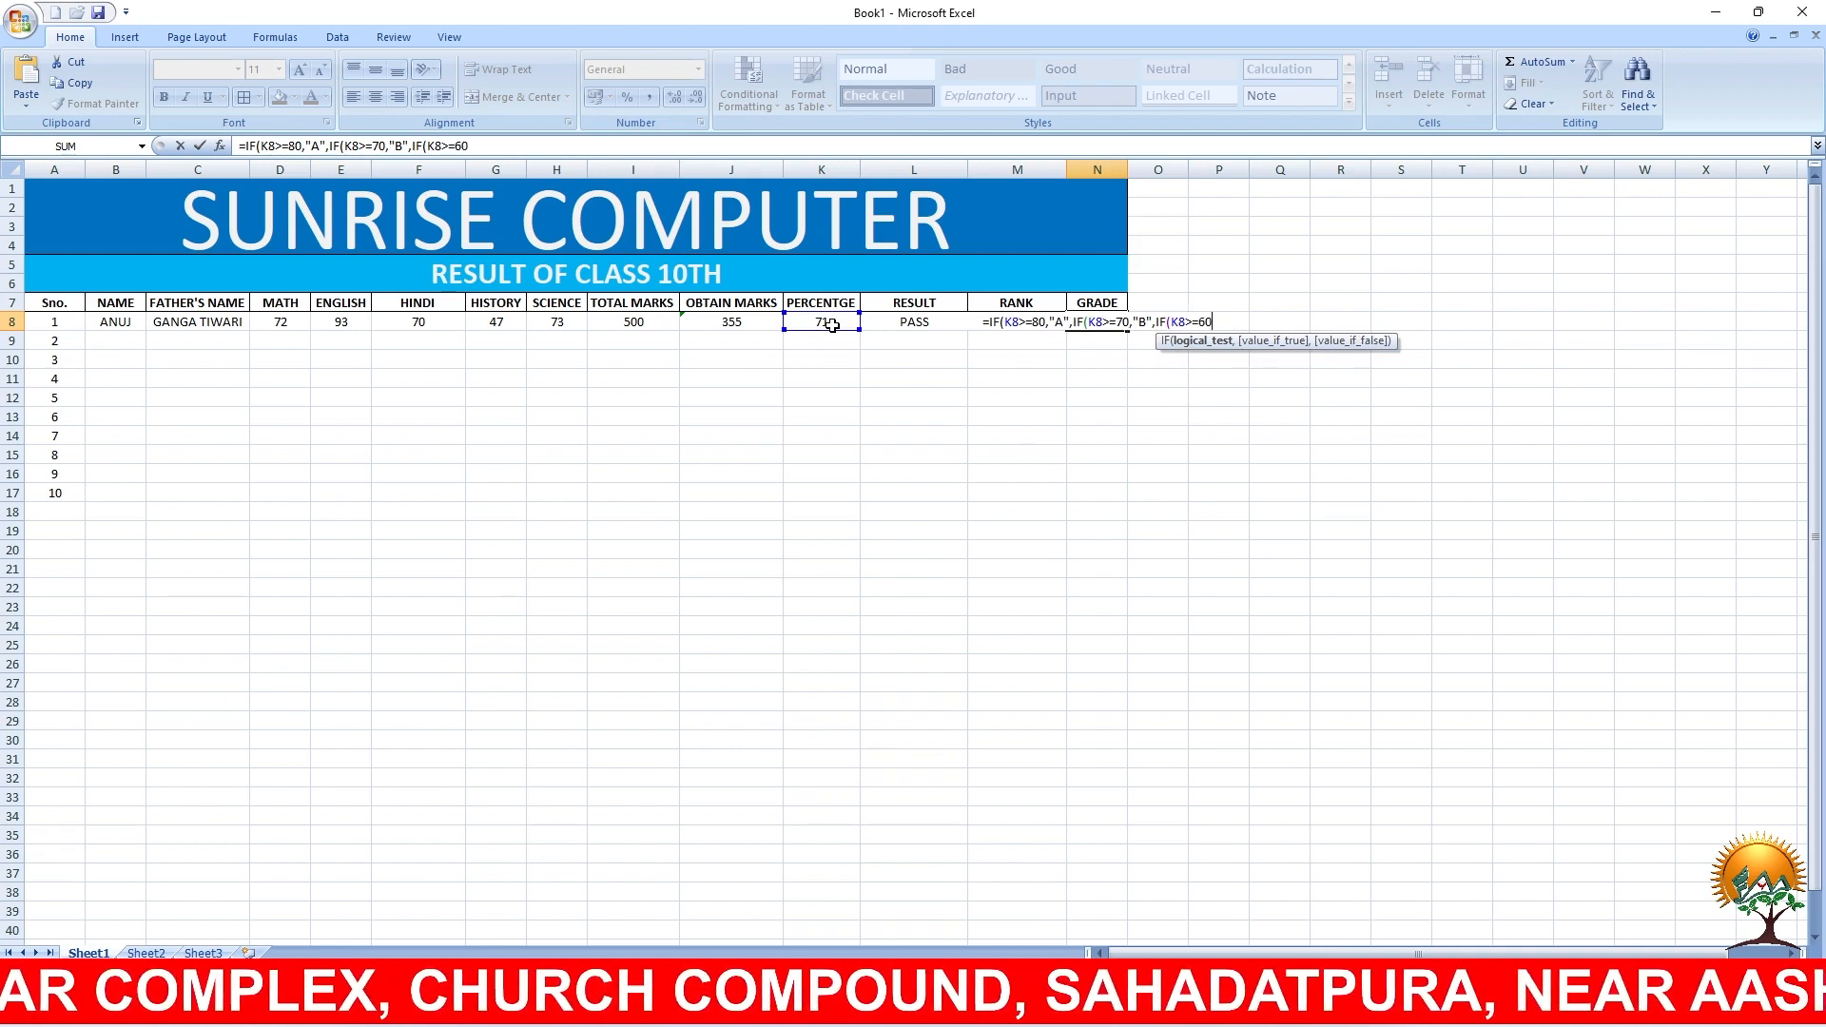
type(",\"B")
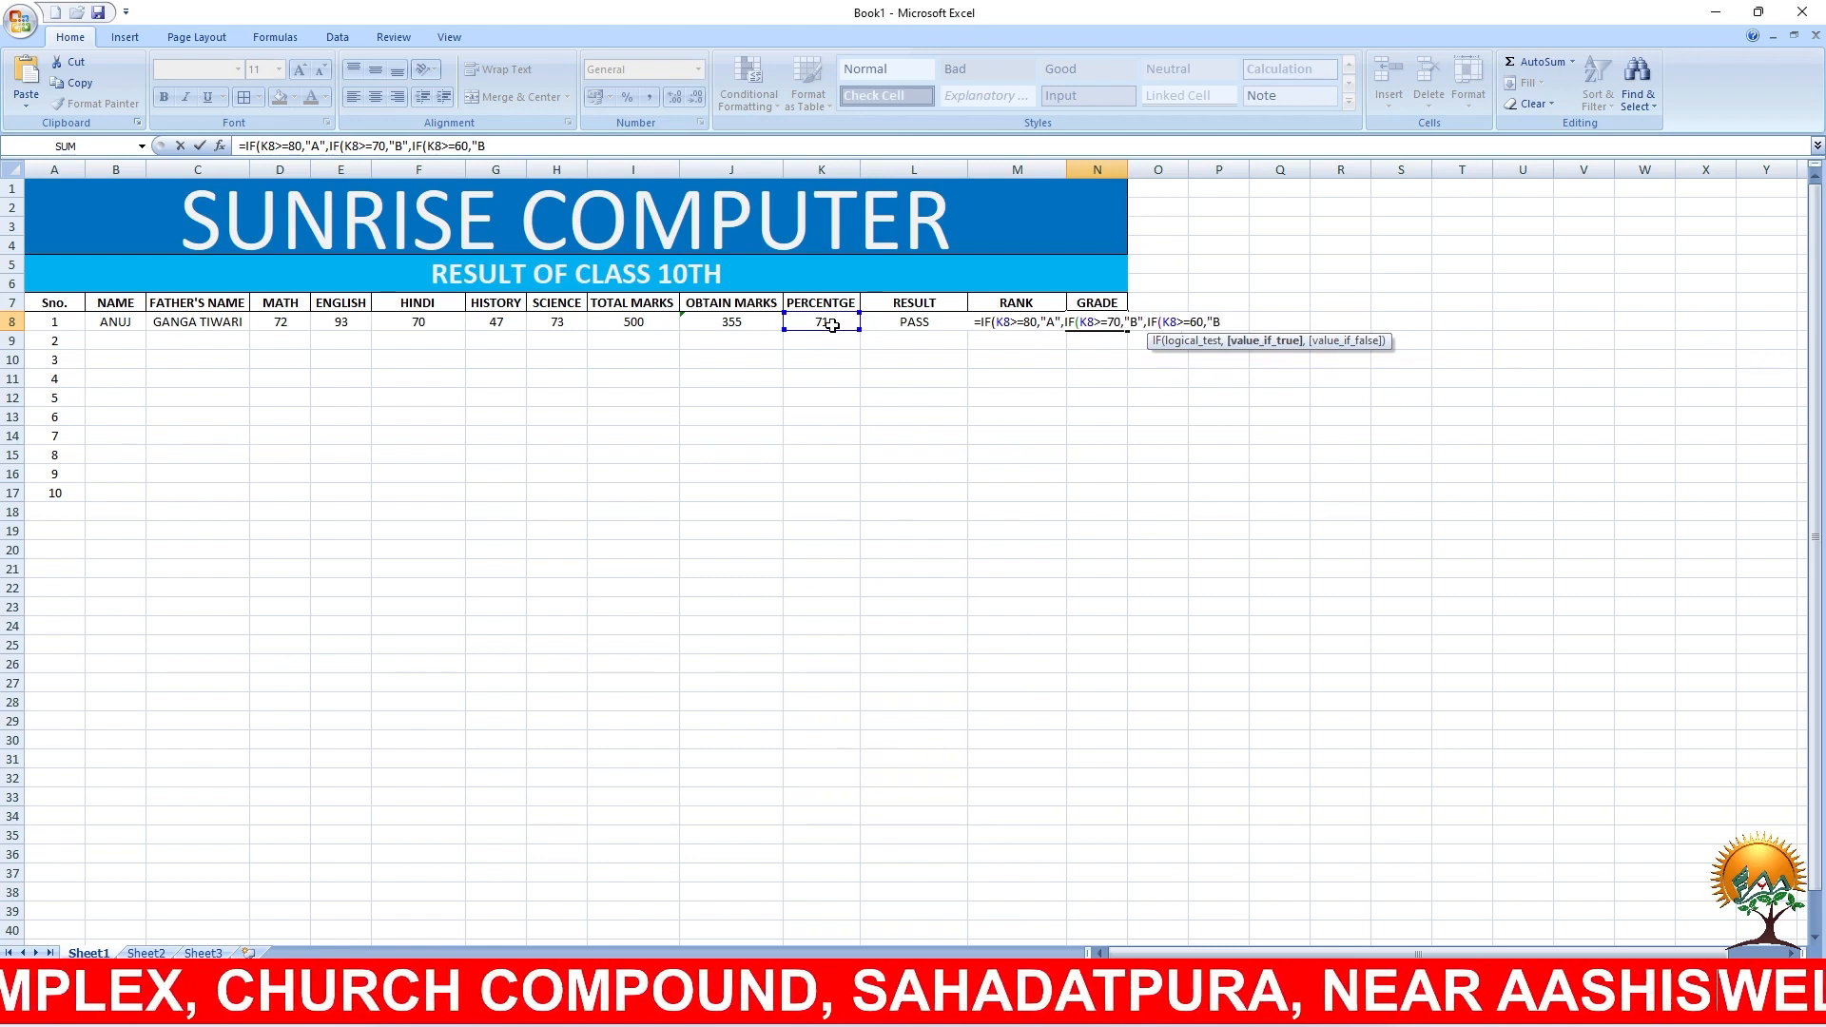
key("BackSpace")
type("C")
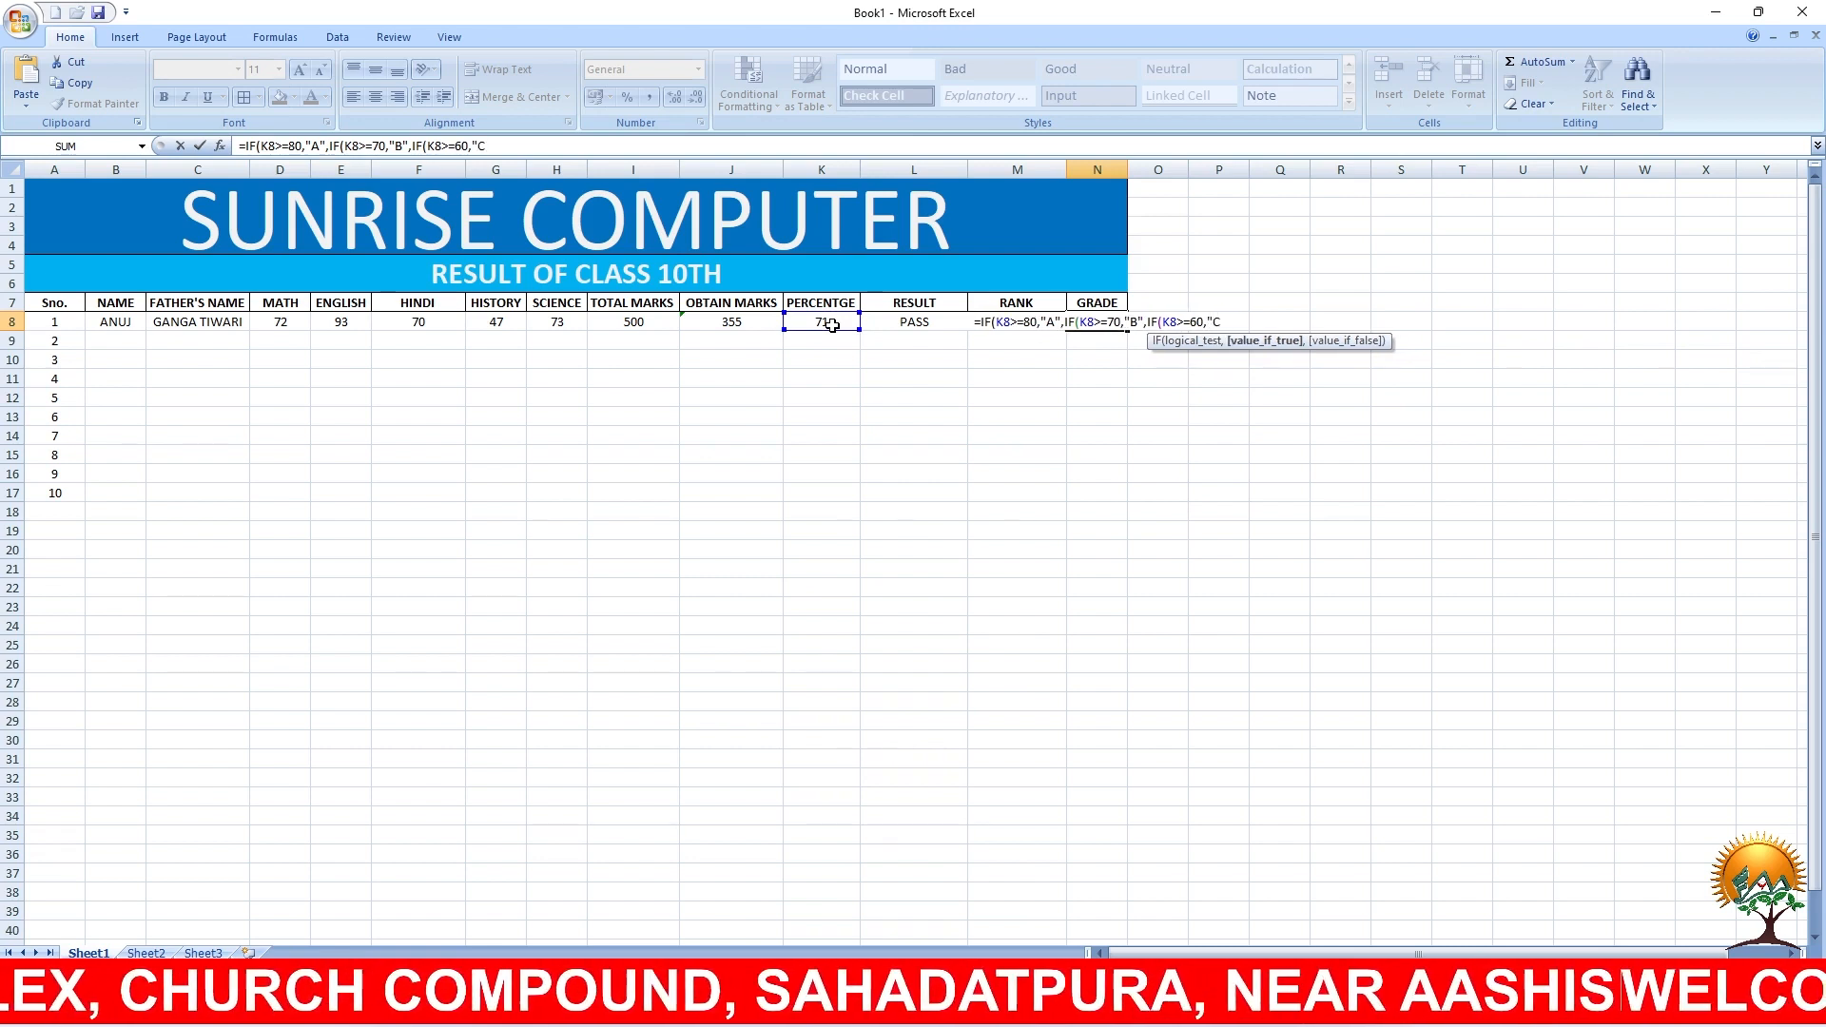
type("\"")
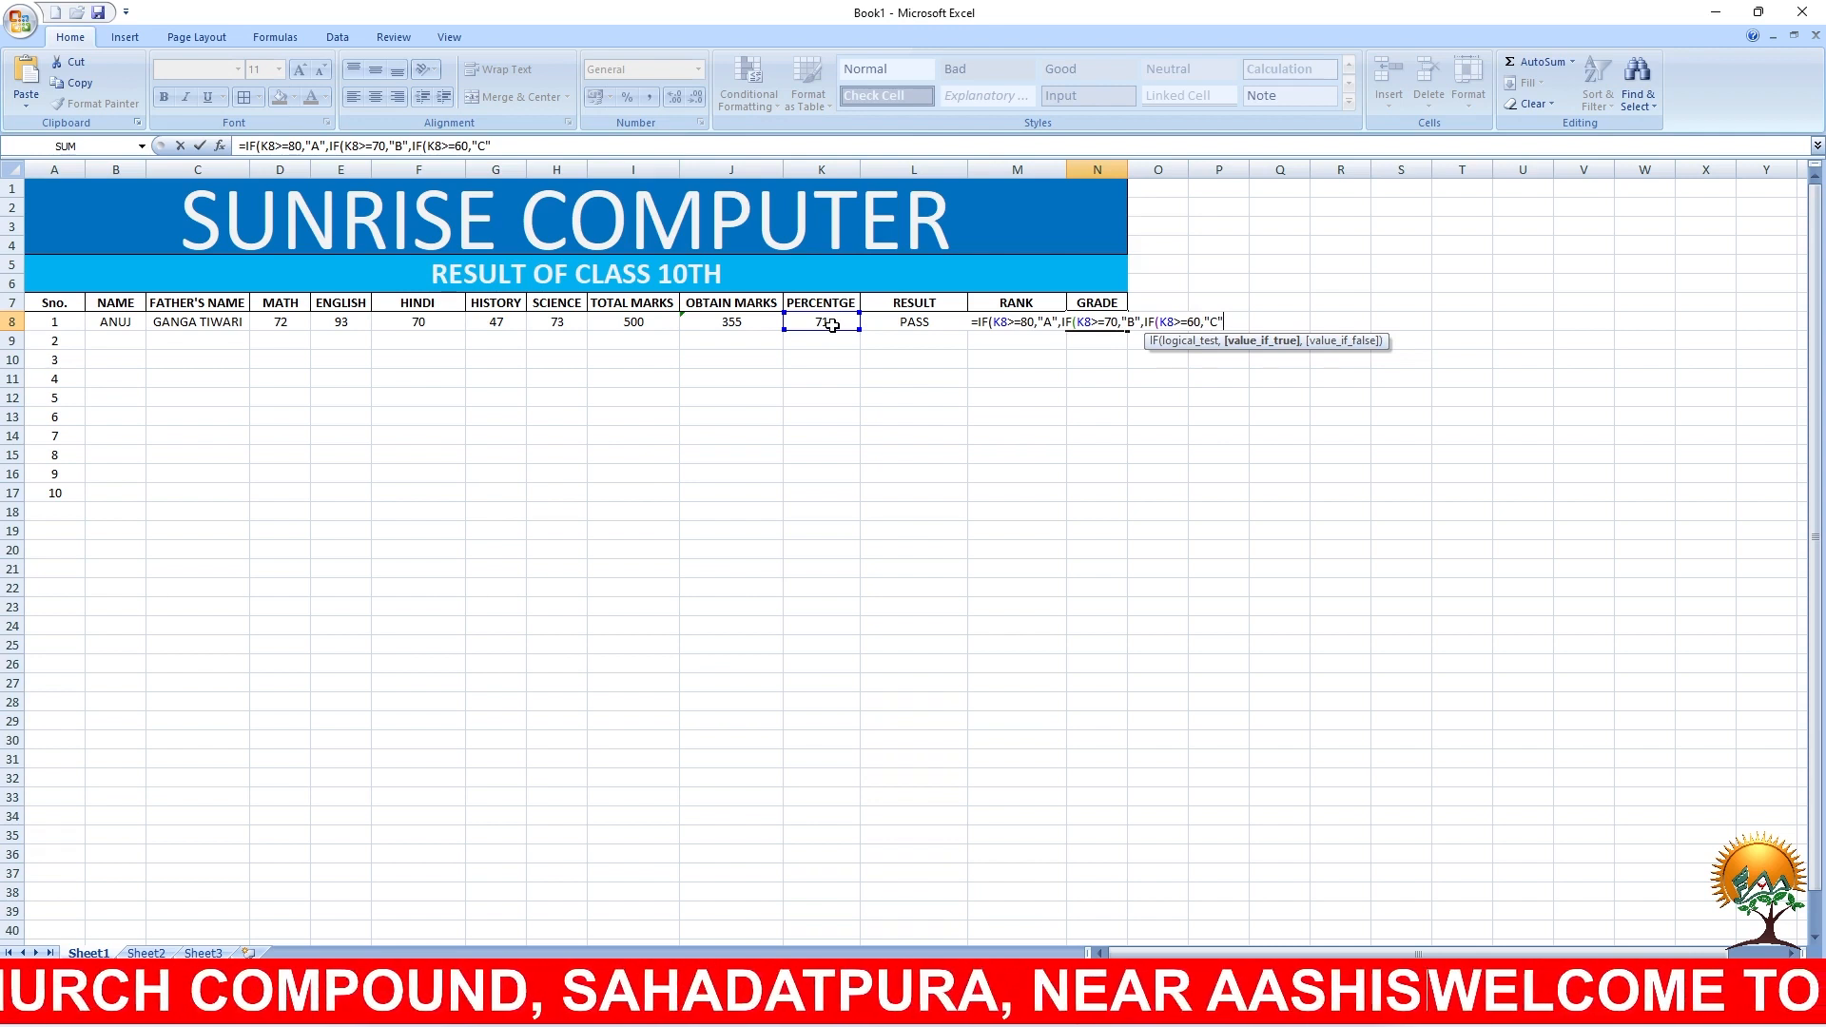
Step: Extend the GRADE formula in N8 with the nested condition IF(K8>=50,"D", followed by a comma for the next argument
type(",IF(")
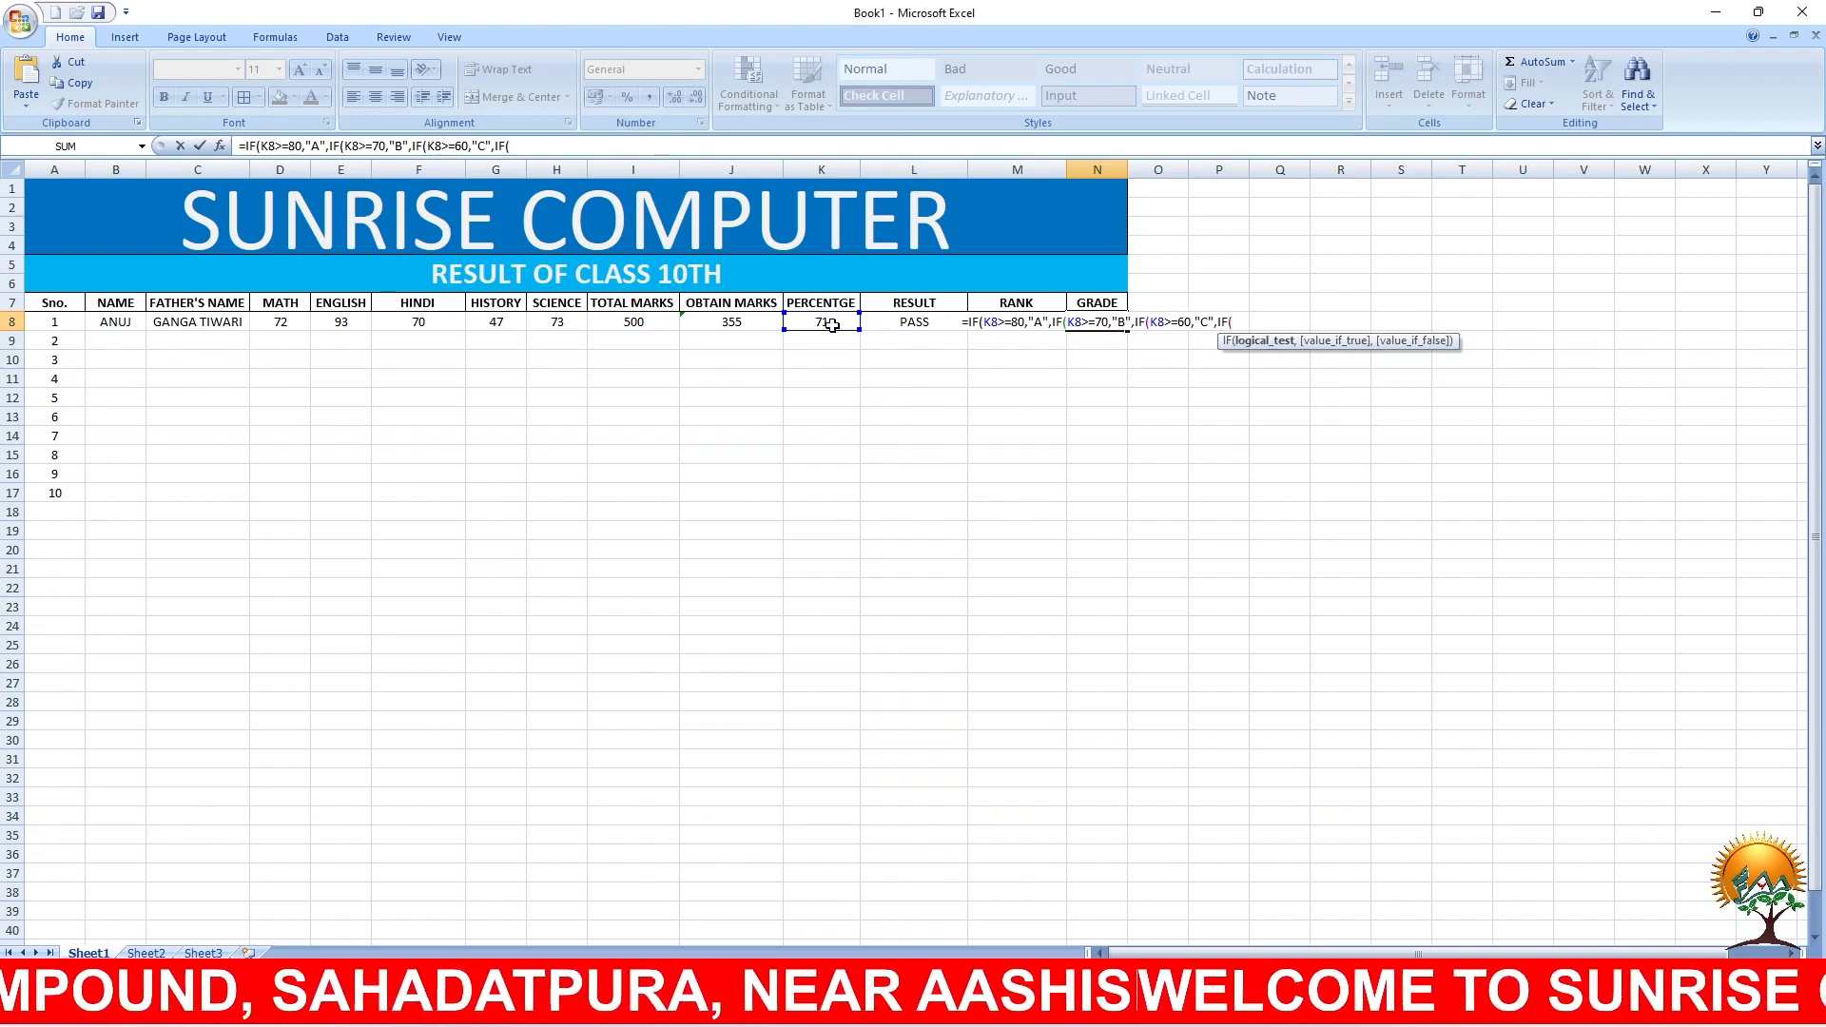
left_click(833, 325)
type(">")
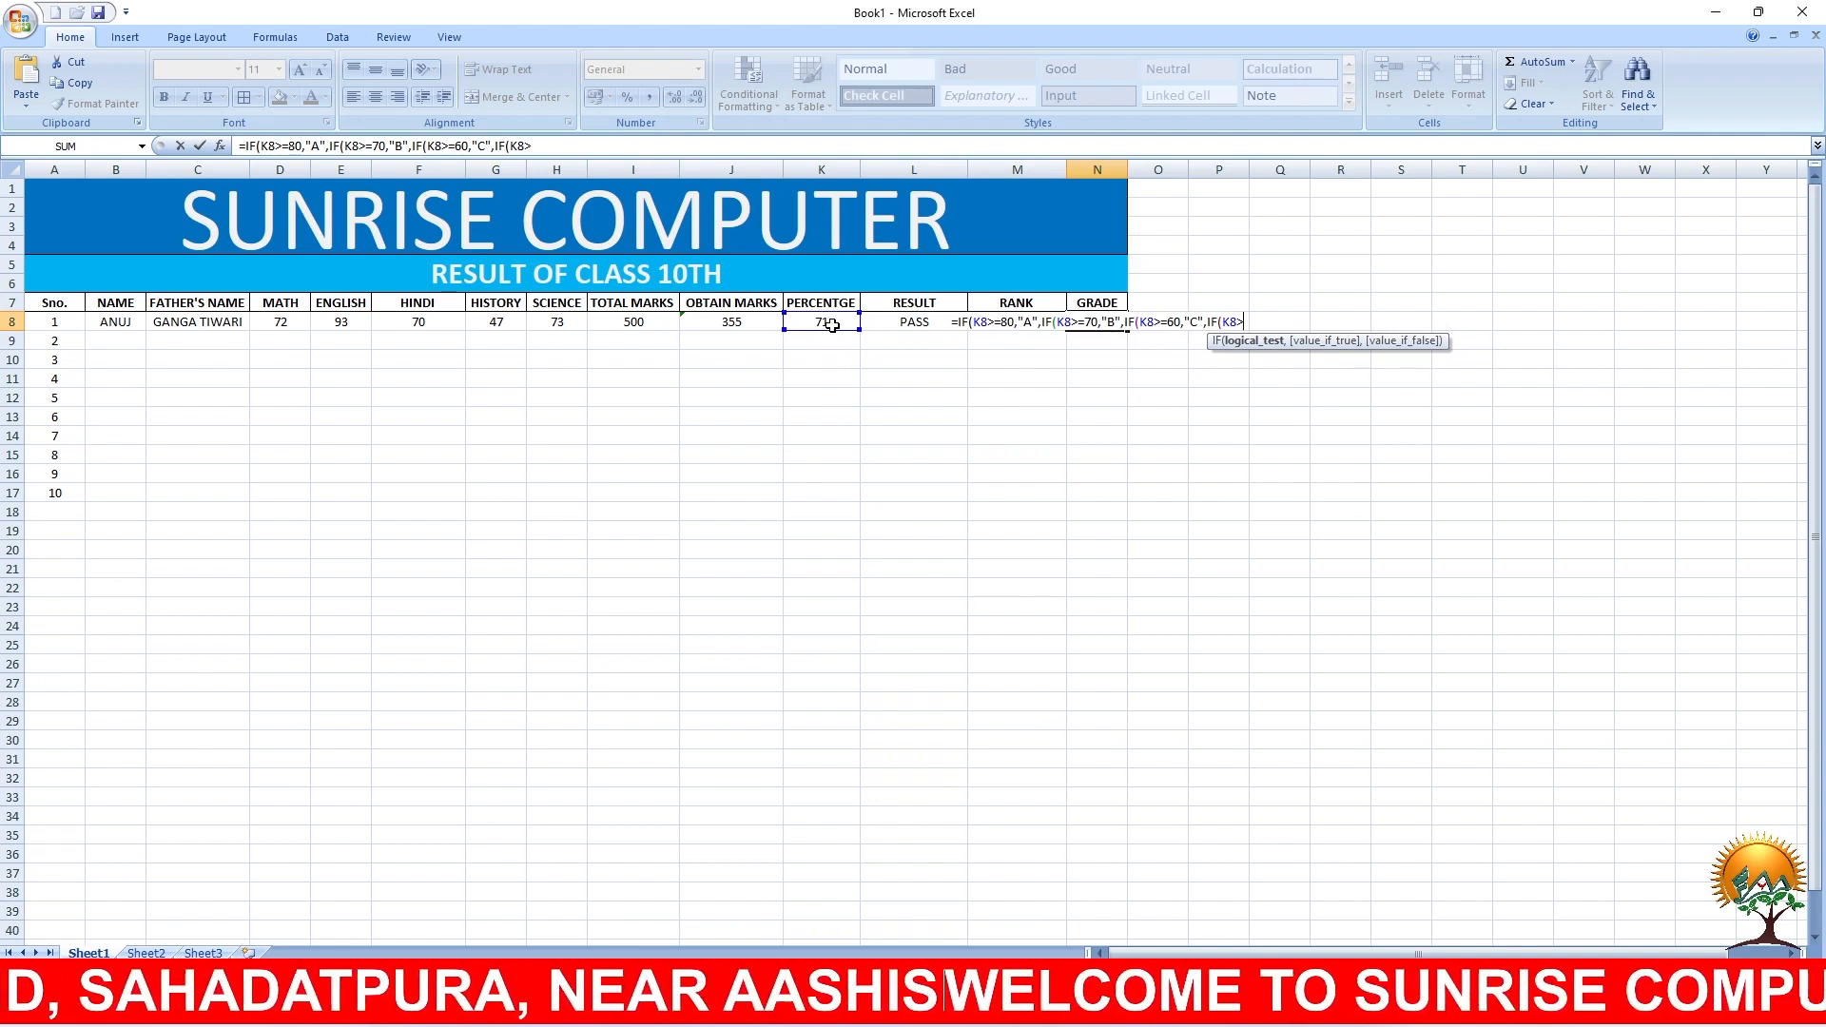
type("=")
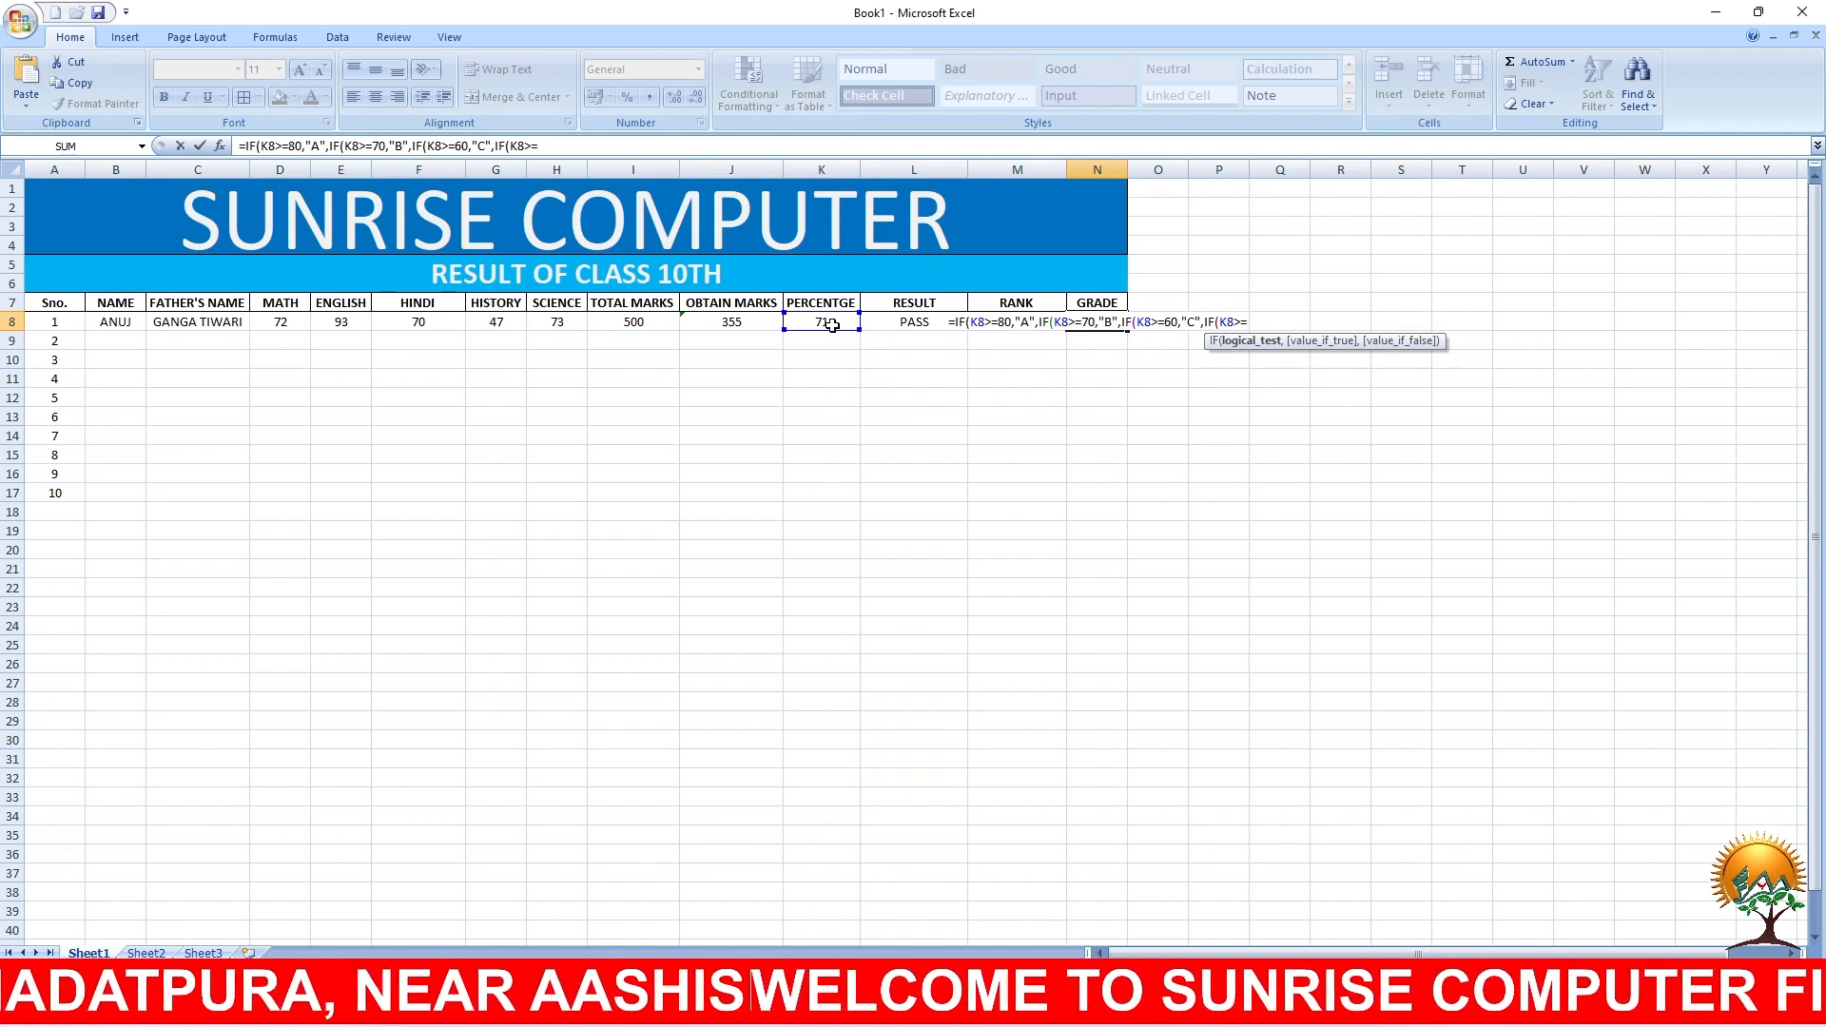
type("5")
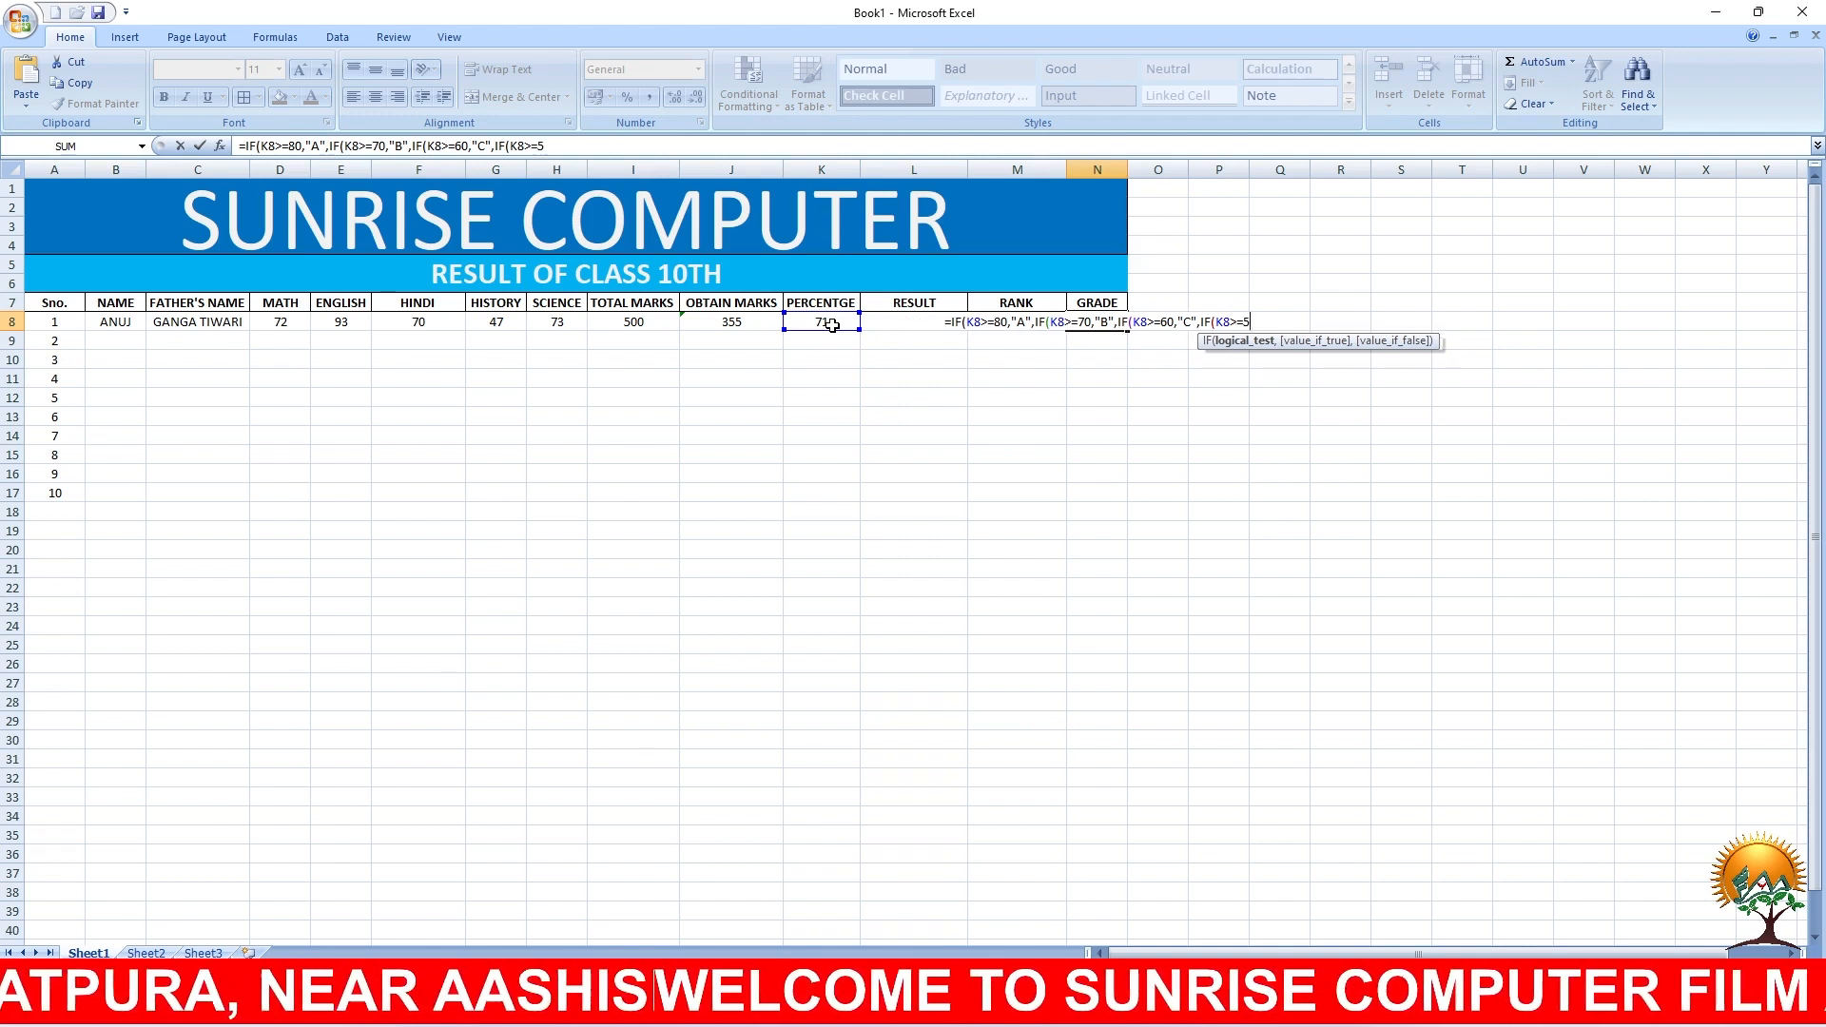
type("0m")
key("BackSpace")
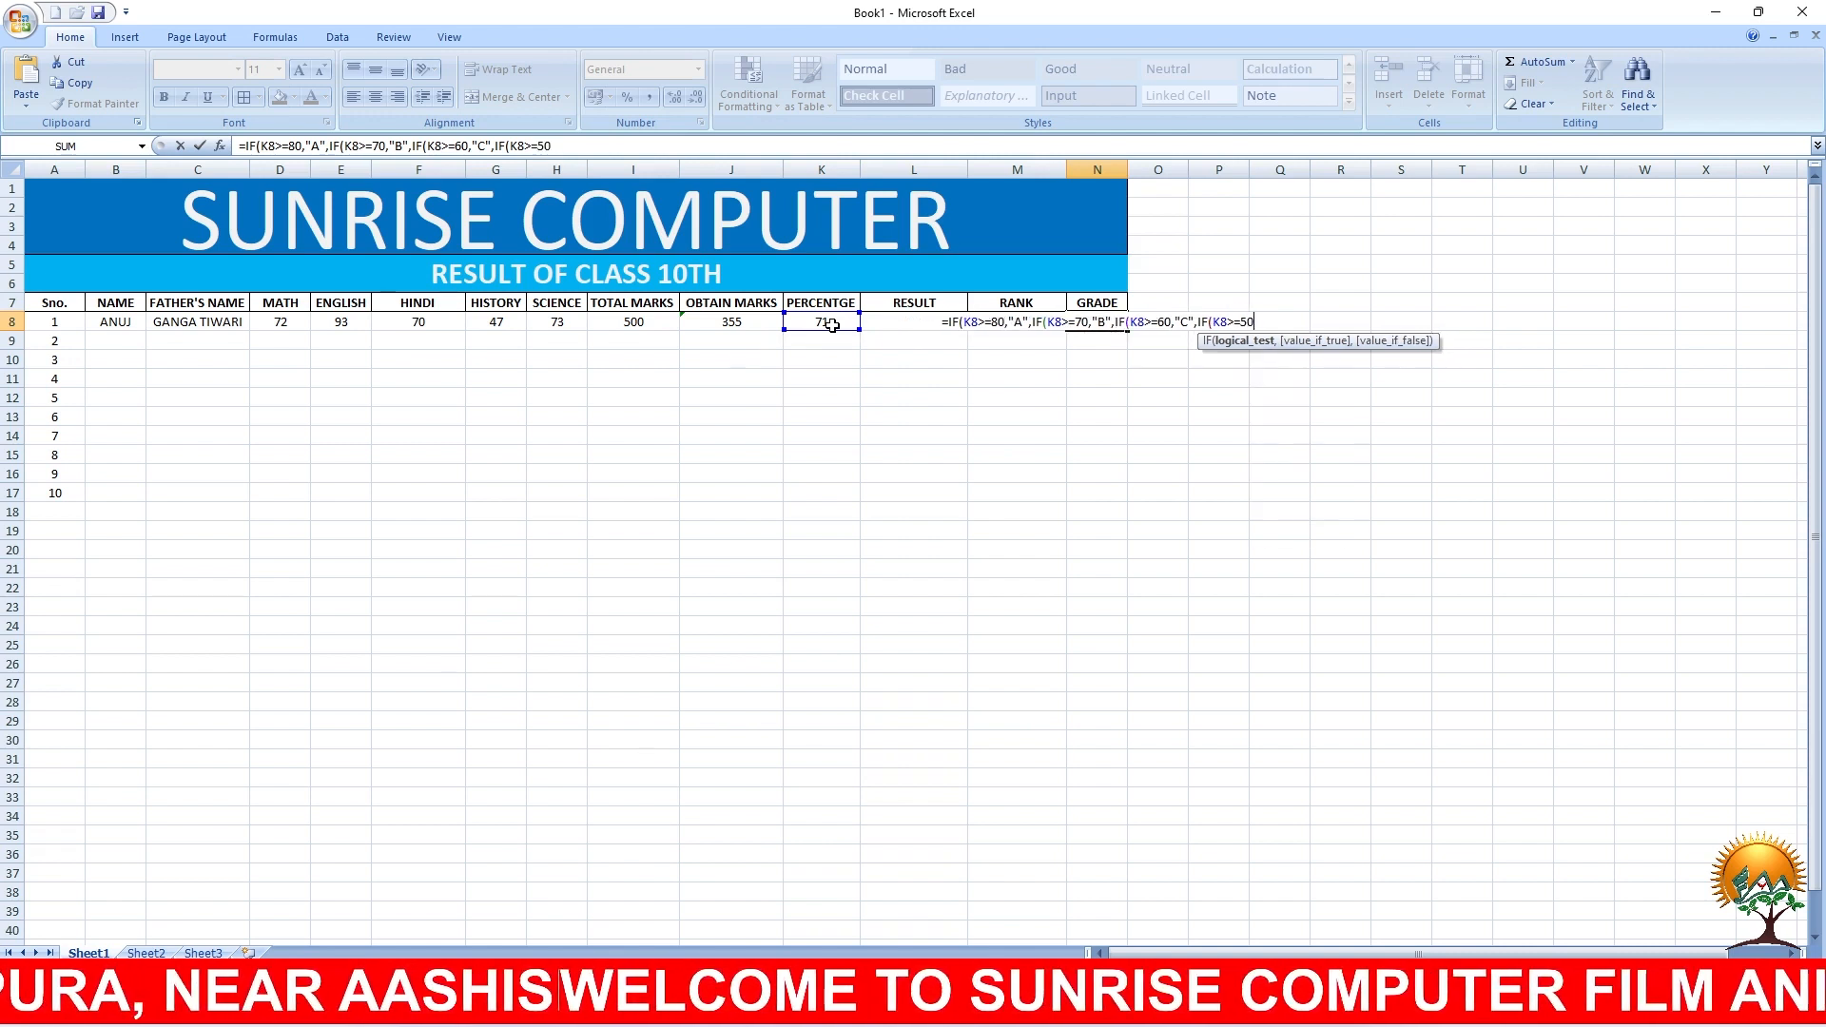
type(",")
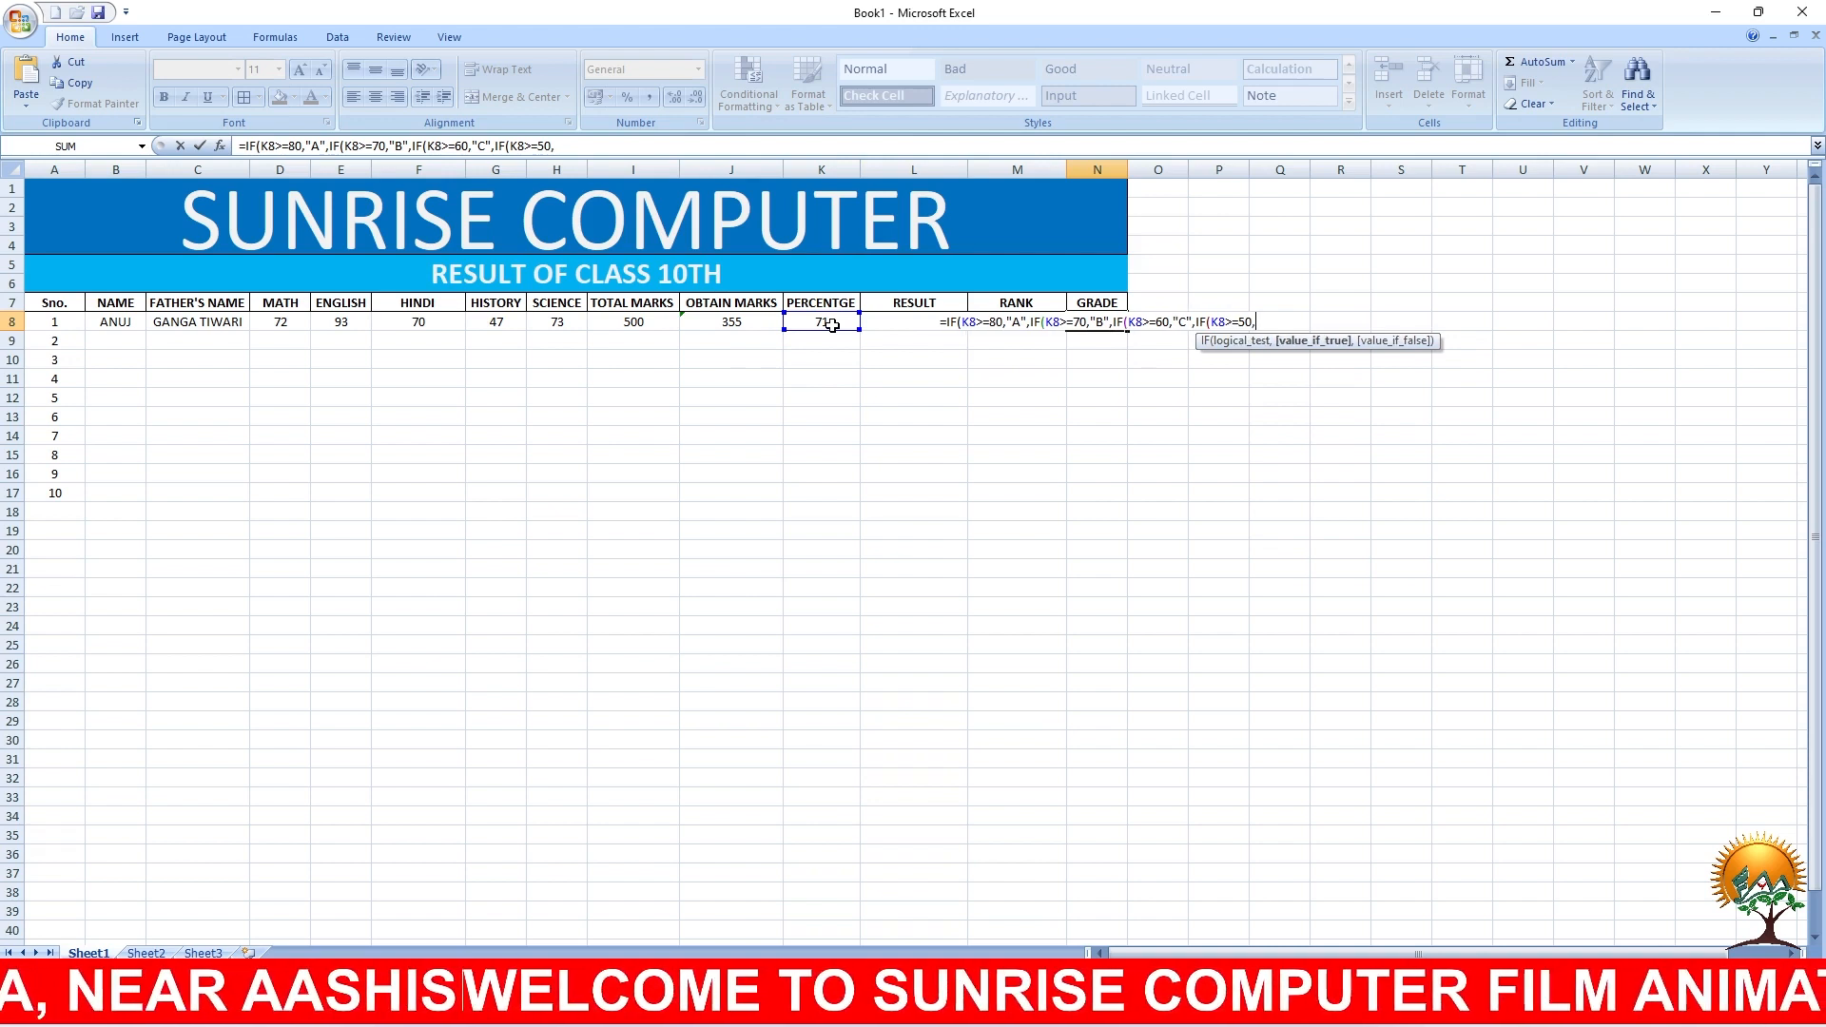
type("\"")
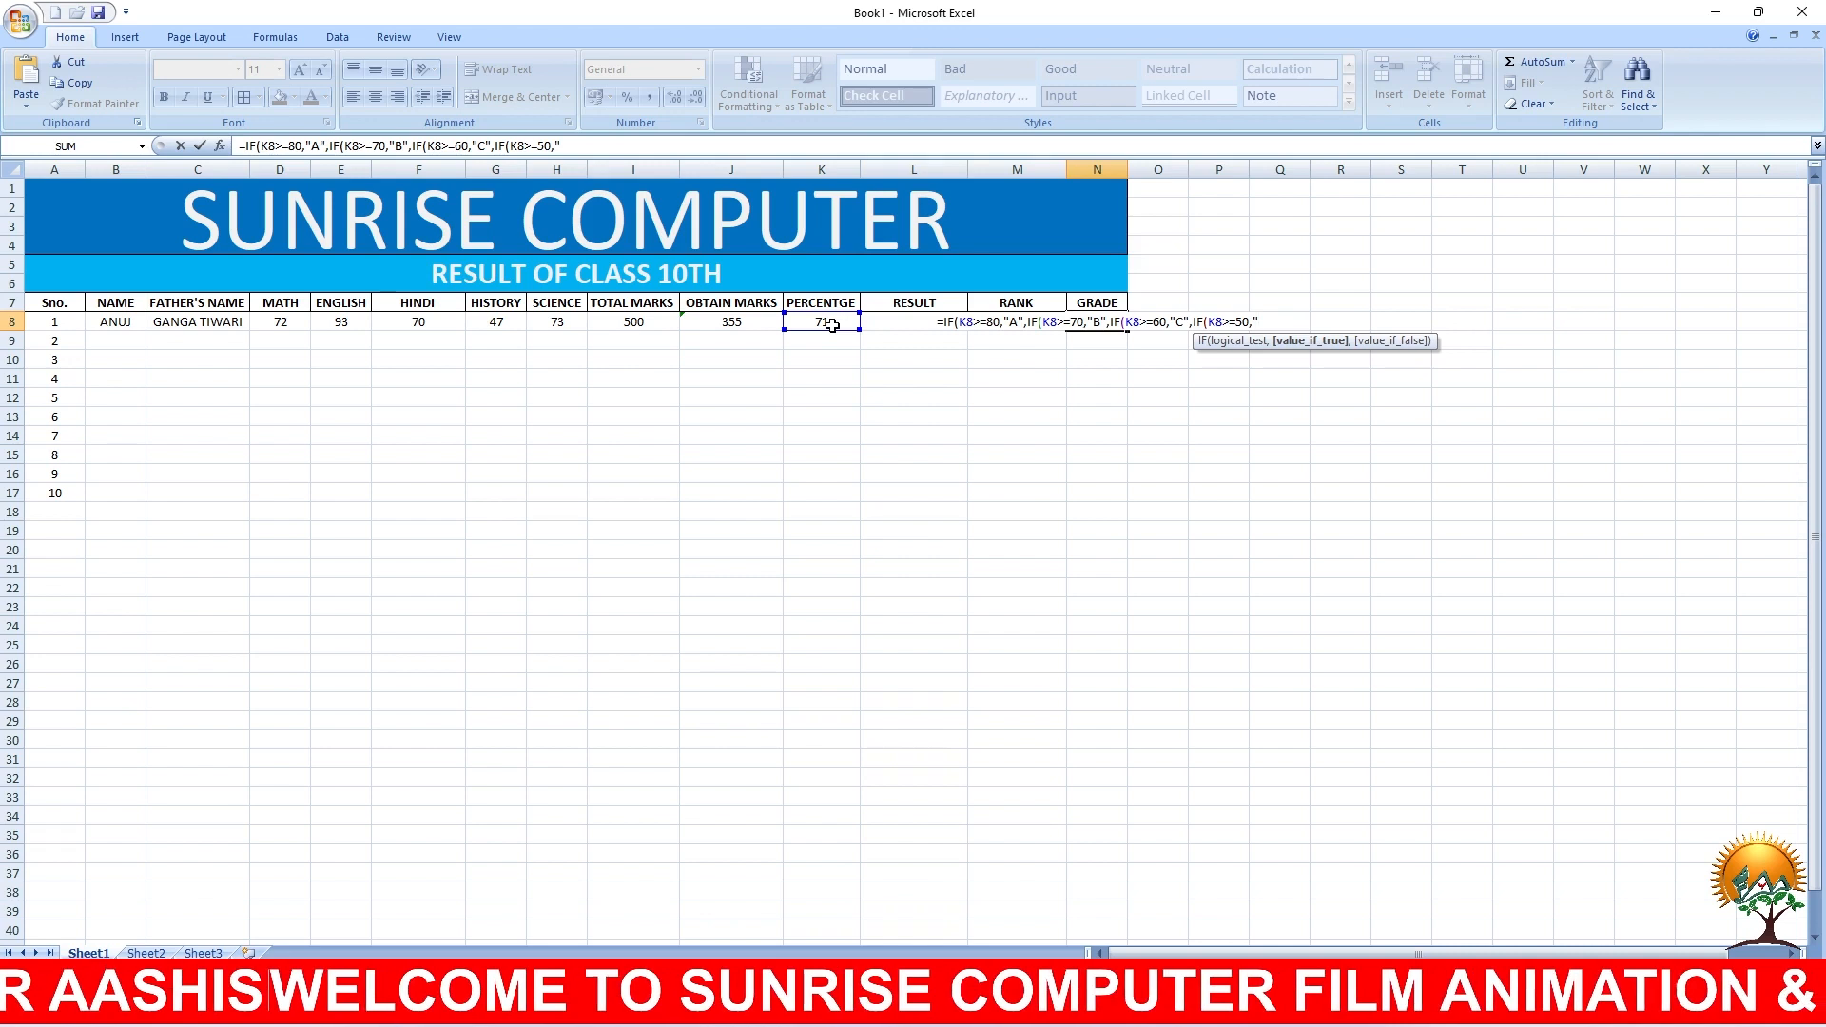
type("D")
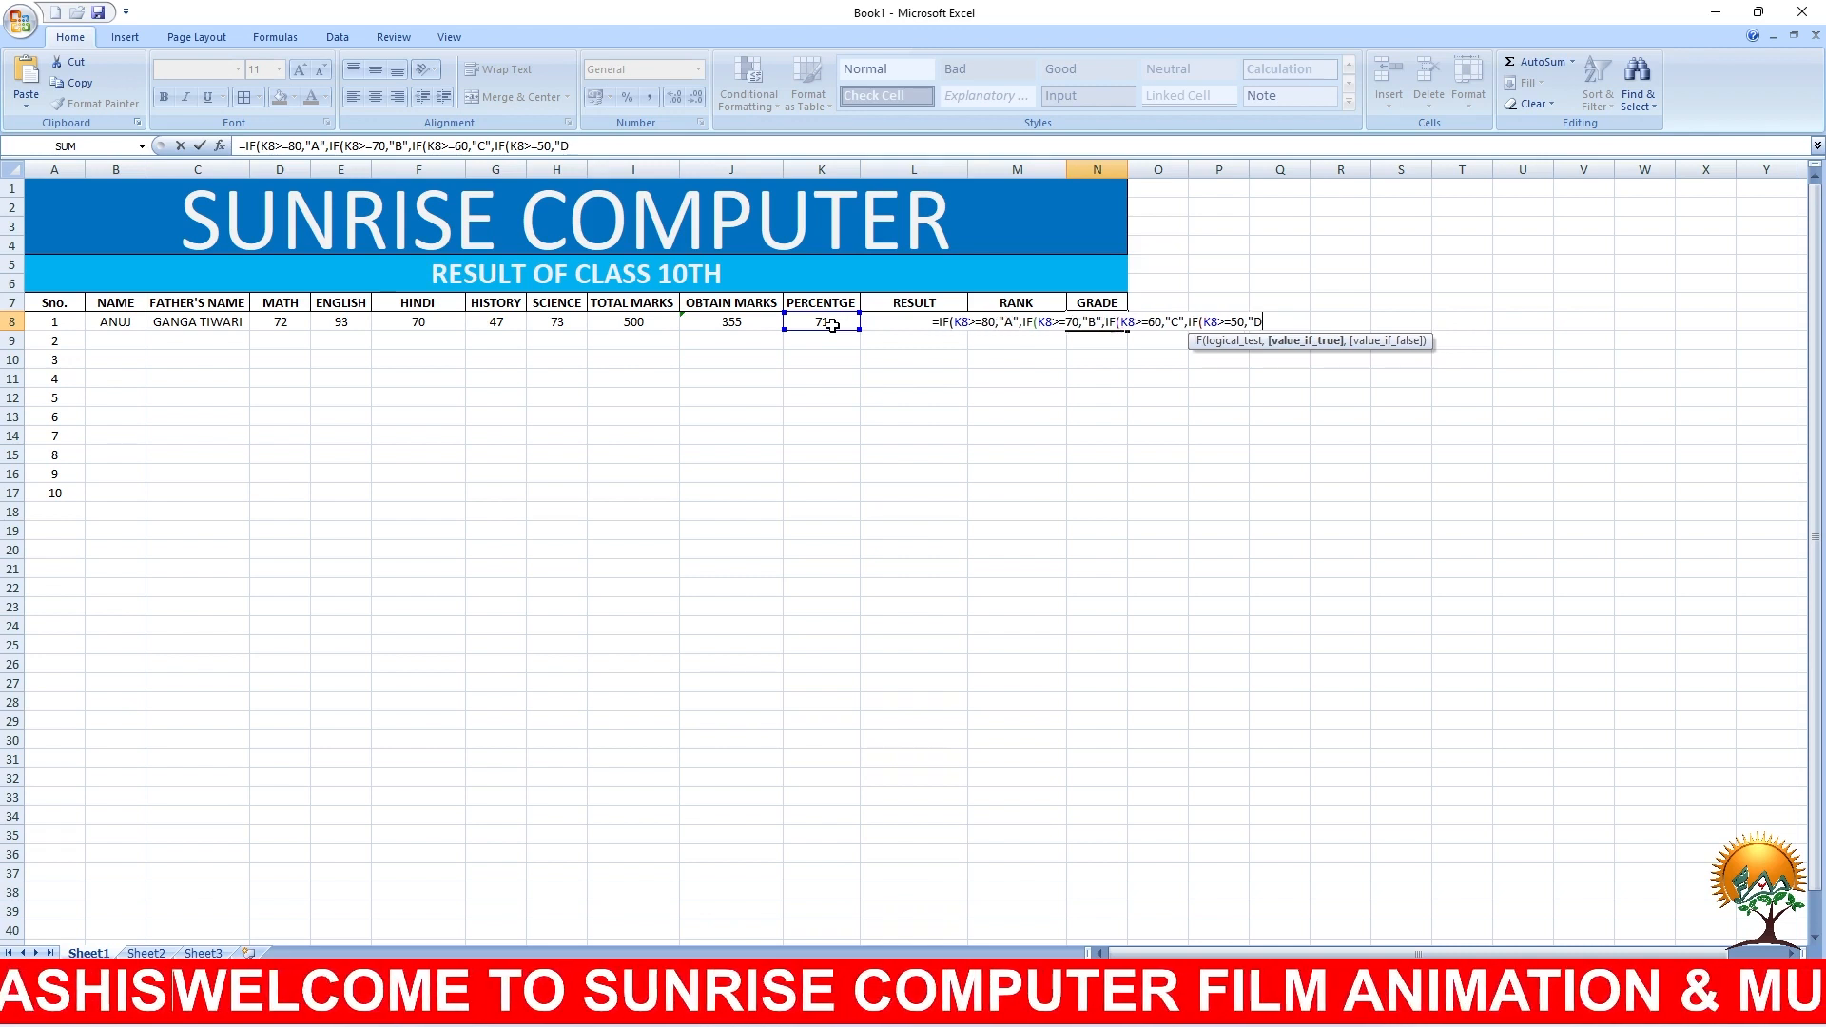
type("\",")
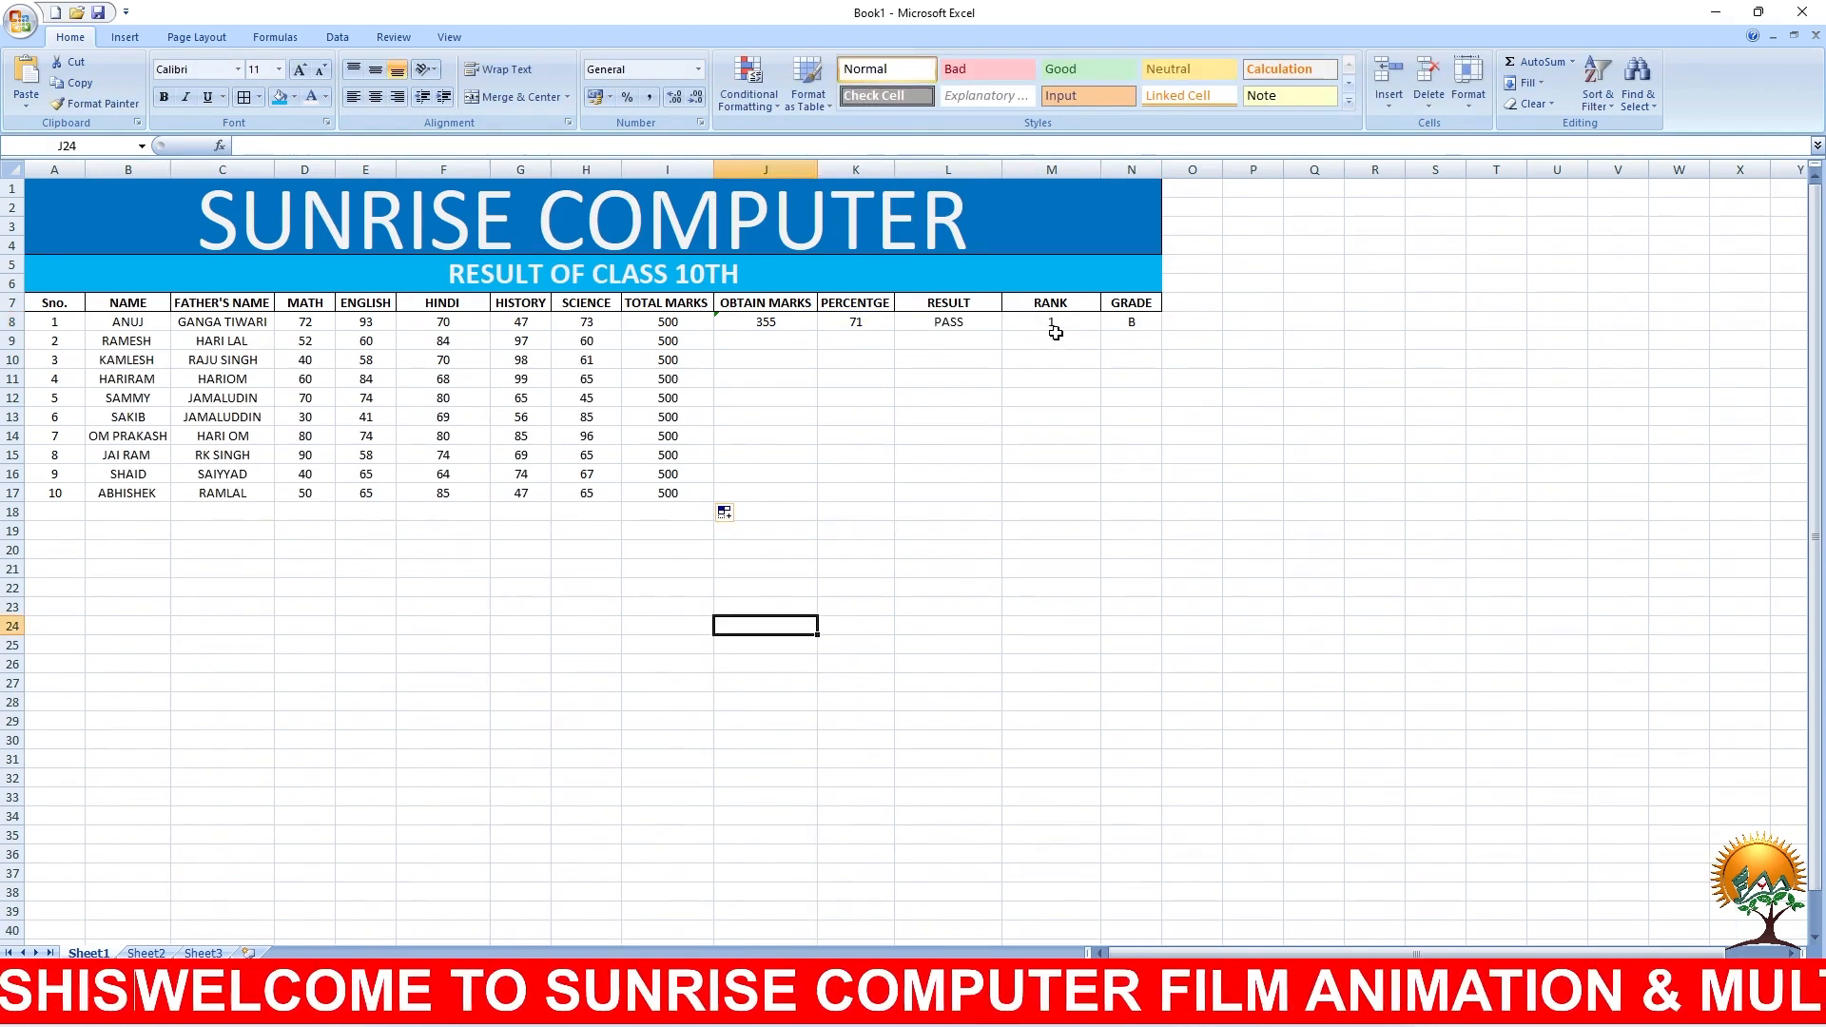
Step: Open the nested-IF grade formula in N8 to review its conditions
left_click(1130, 323)
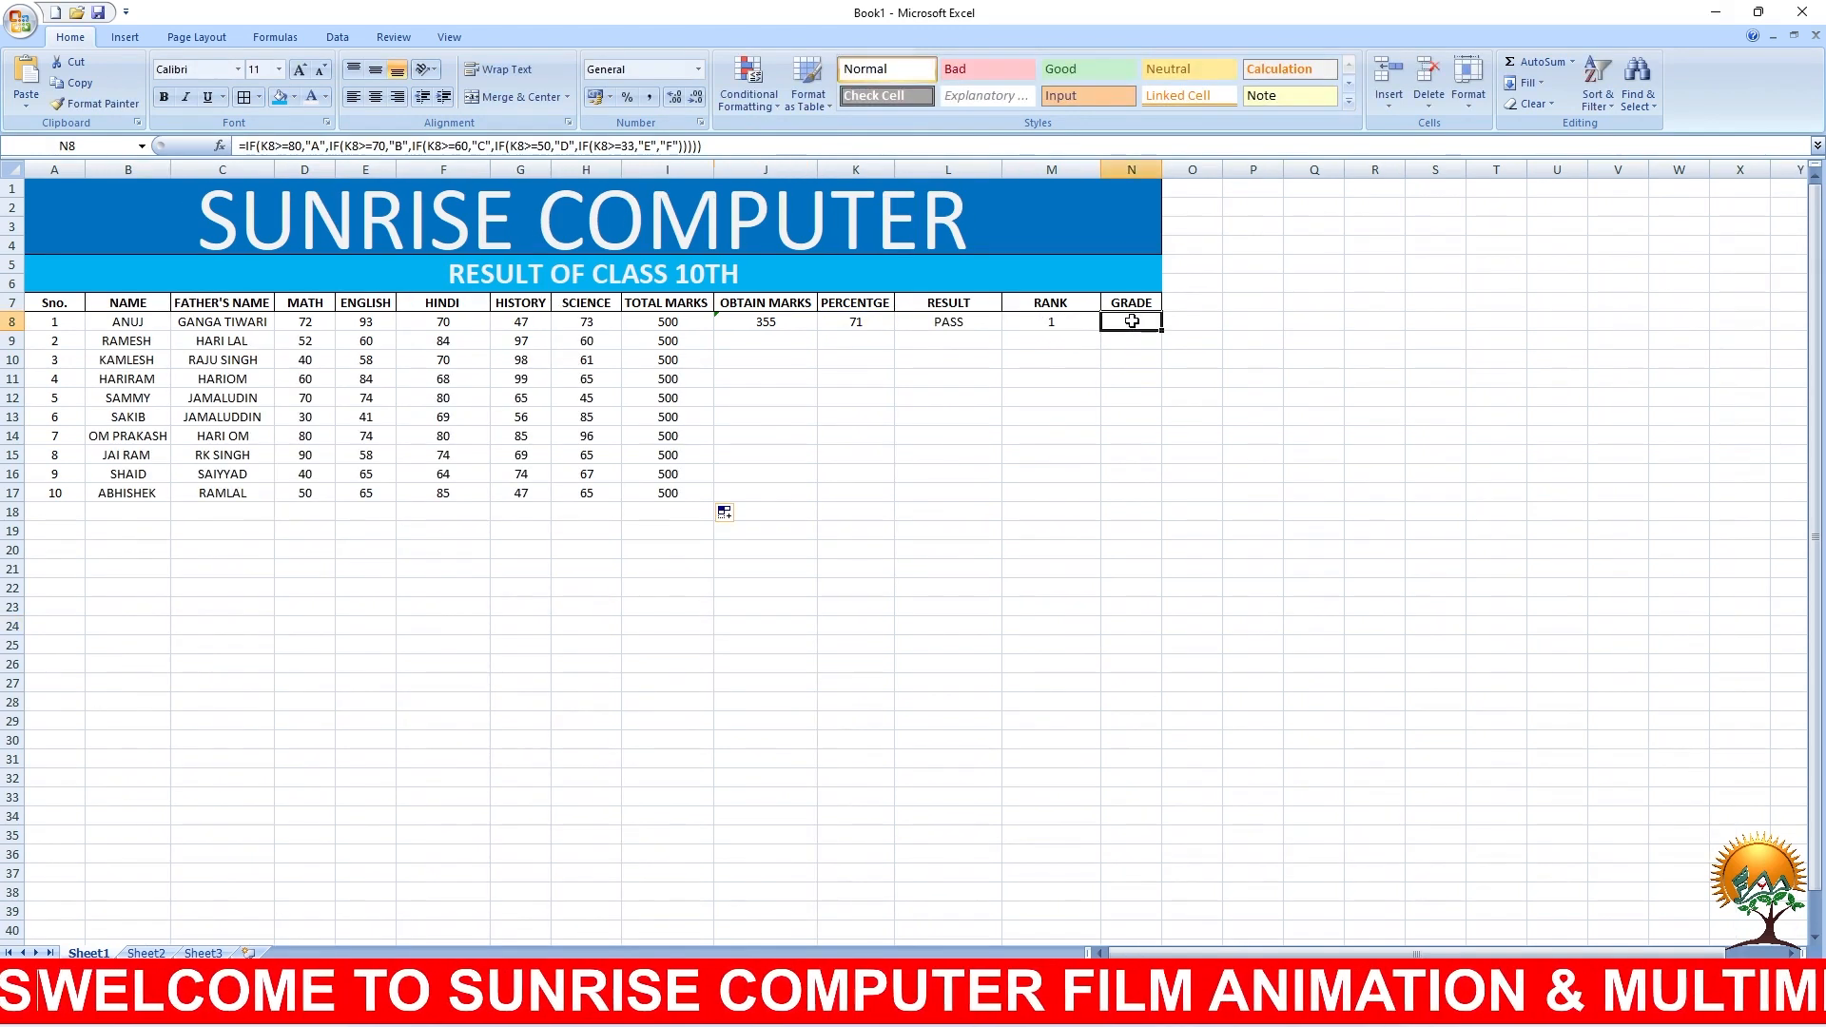
double_click(1132, 323)
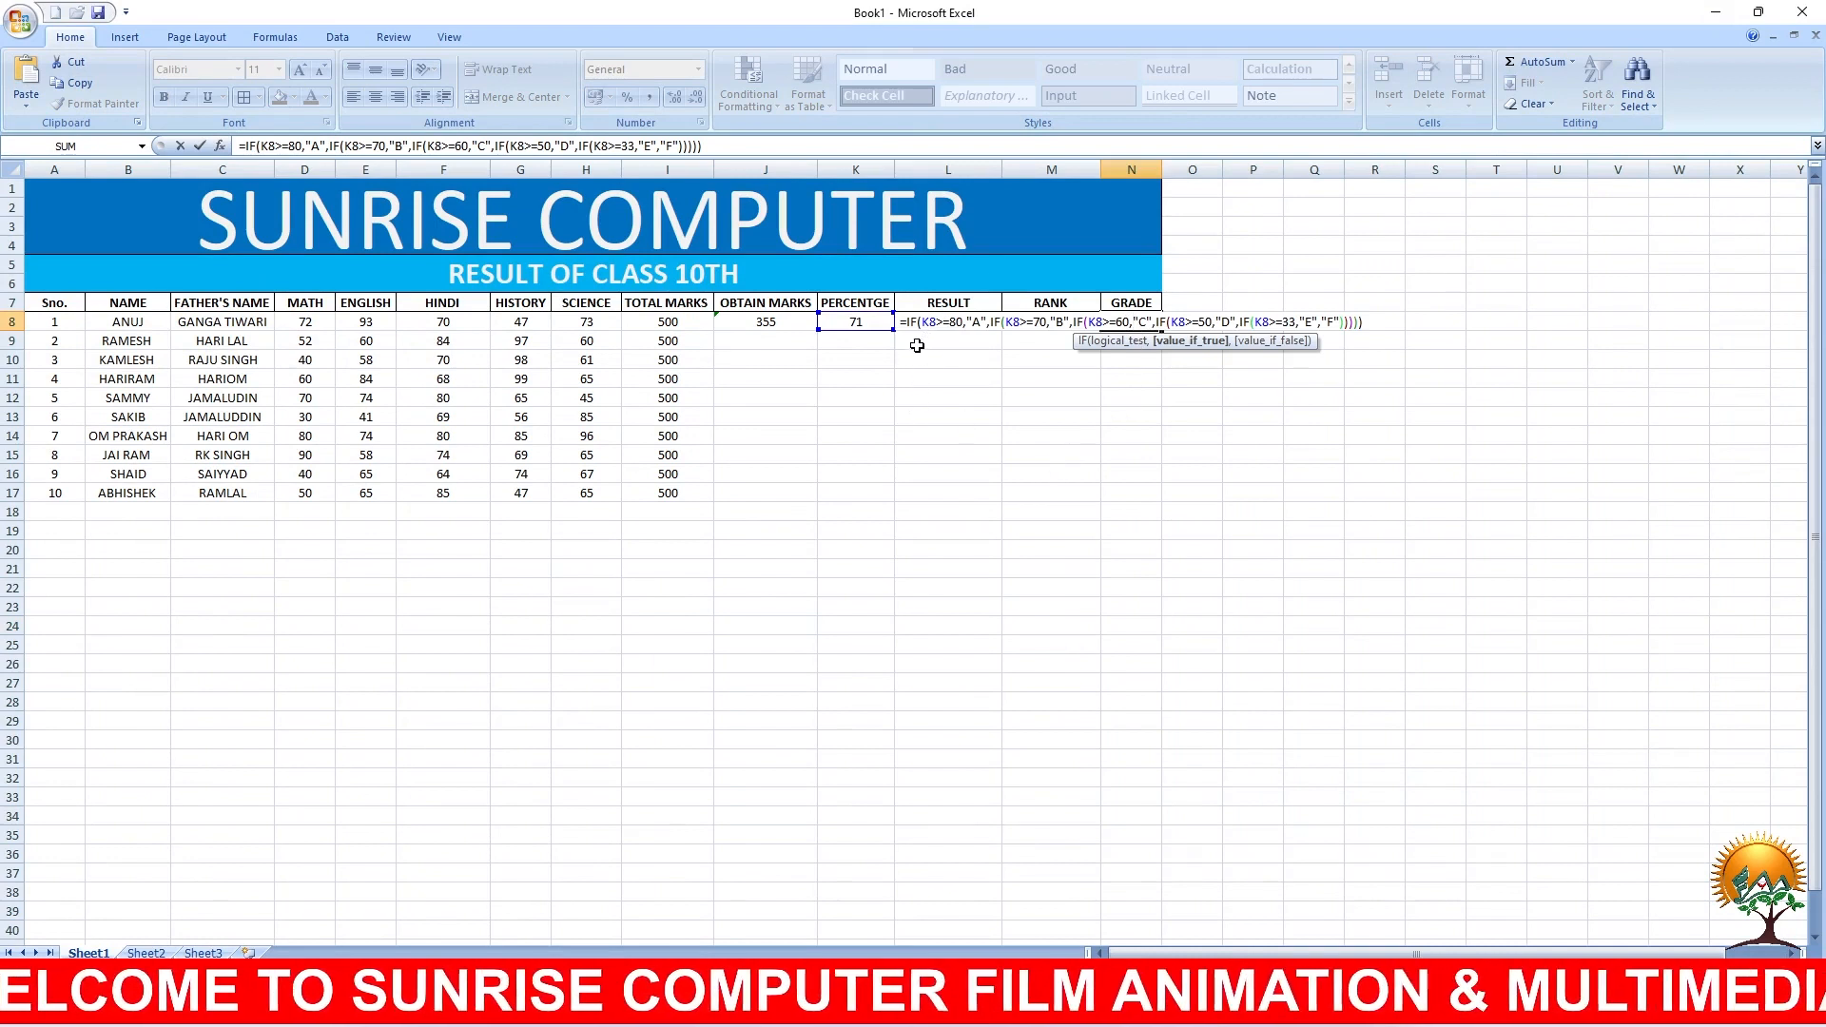